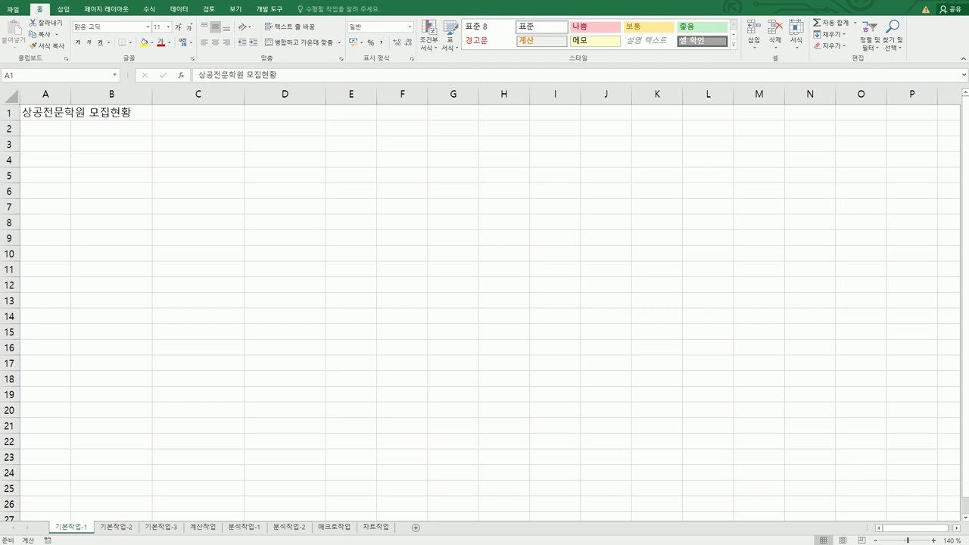
pyautogui.click(52, 147)
pyautogui.moveTo(50, 147); pyautogui.dragTo(398, 254)
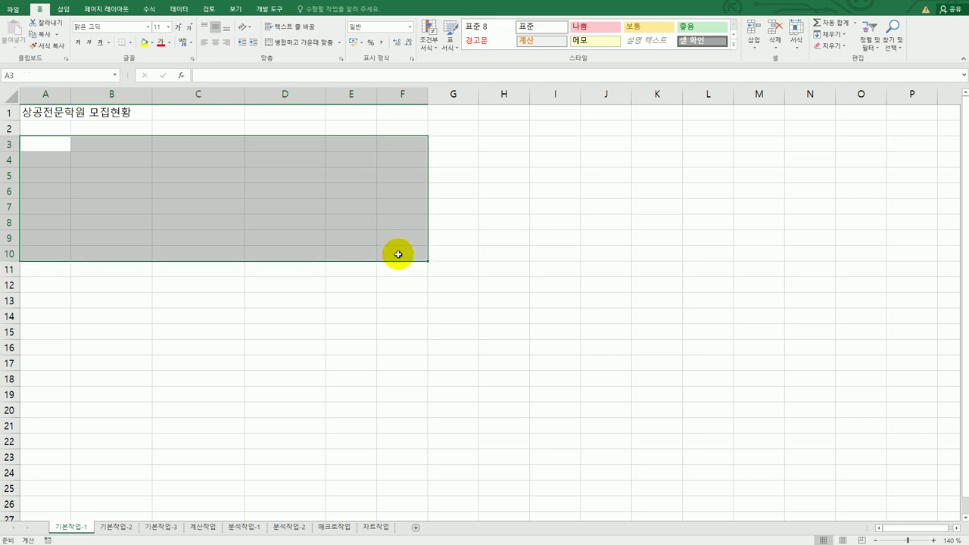
# Step: Open the 기본작업-2 sheet and autofit the widths of columns E and H to their contents
pyautogui.click(124, 528)
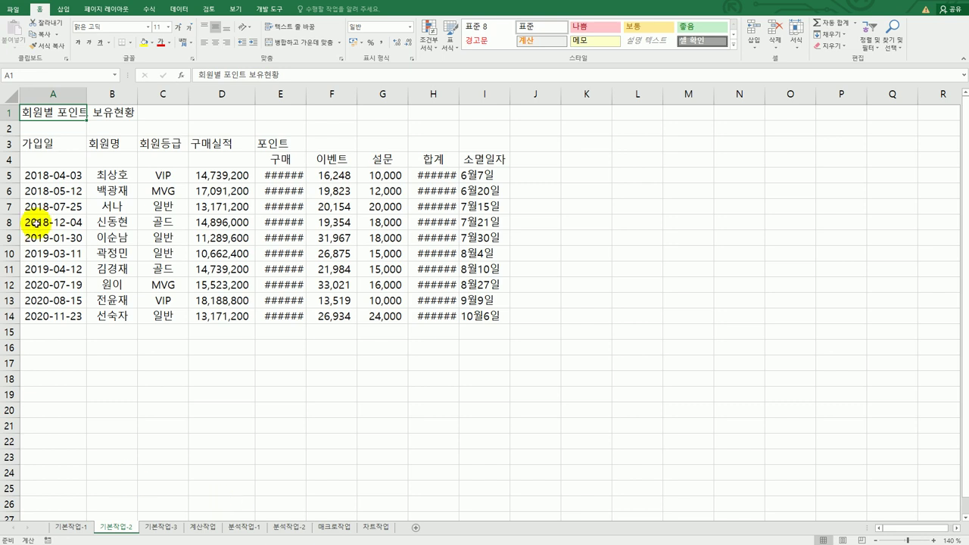
pyautogui.moveTo(51, 113); pyautogui.dragTo(469, 120)
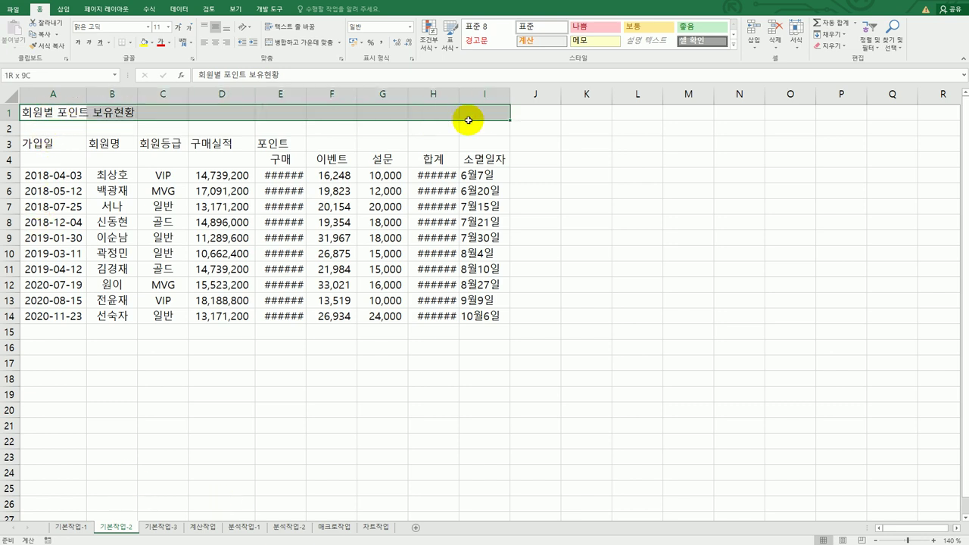
pyautogui.click(331, 380)
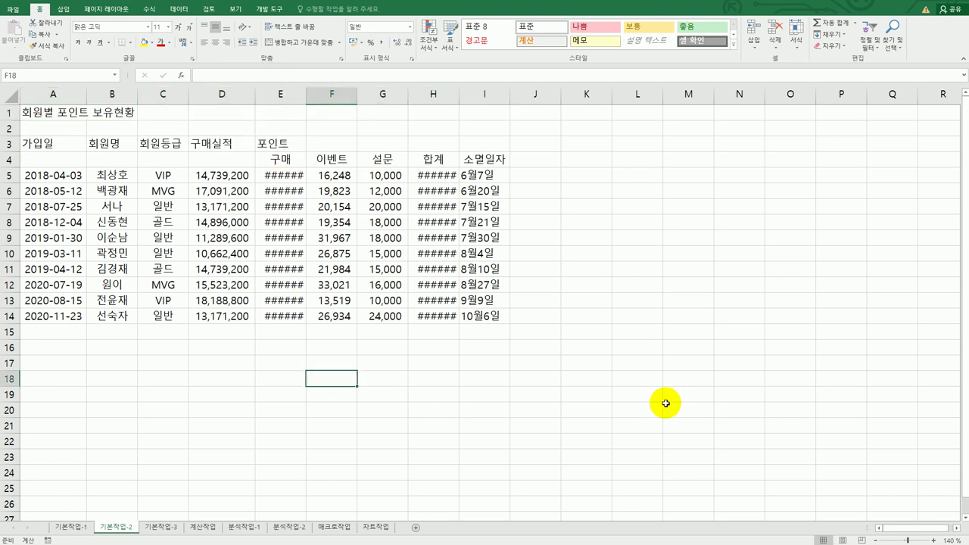
pyautogui.doubleClick(307, 95)
pyautogui.doubleClick(463, 95)
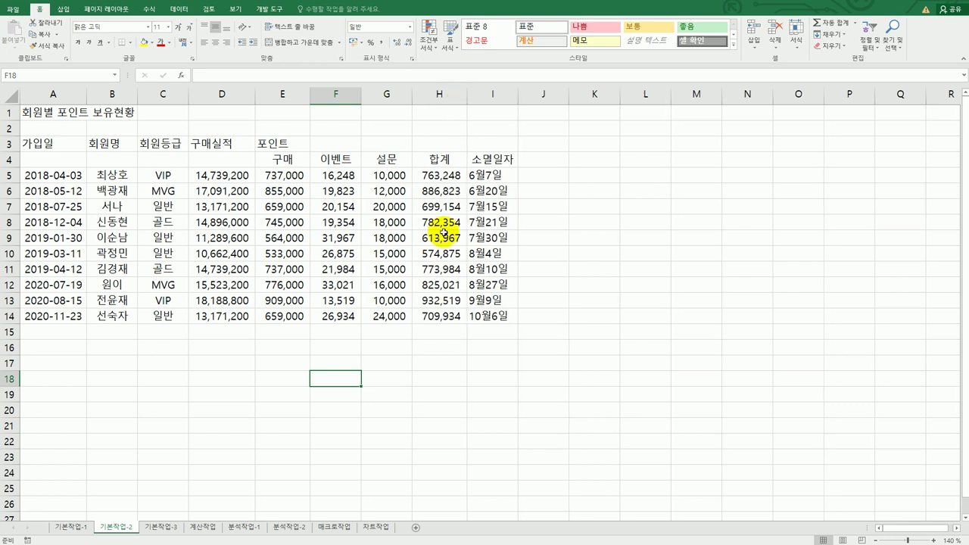
# Step: Set the horizontal alignment of title range A1:I1 to center across selection (선택 영역의 가운데로) in the cell formatting
pyautogui.moveTo(45, 113); pyautogui.dragTo(487, 116)
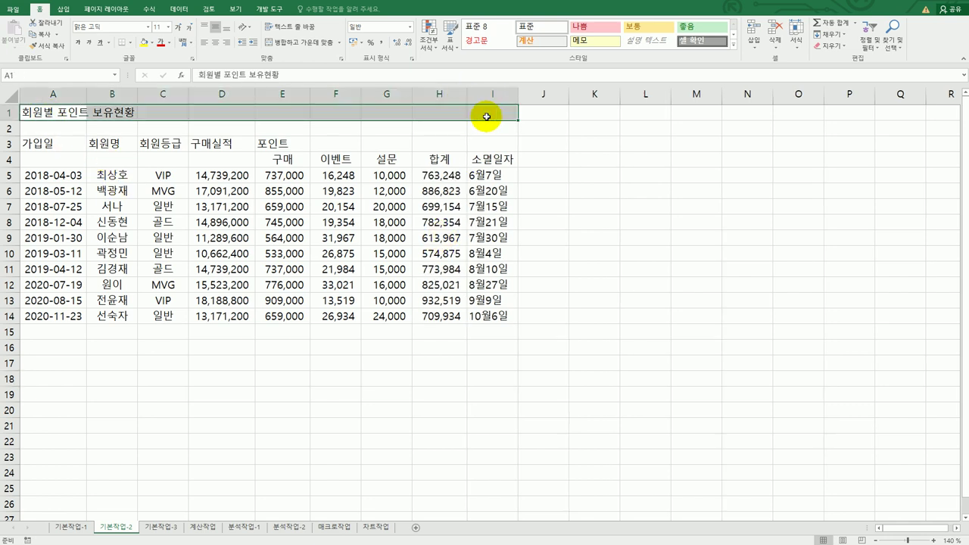
pyautogui.rightClick(370, 114)
pyautogui.click(464, 288)
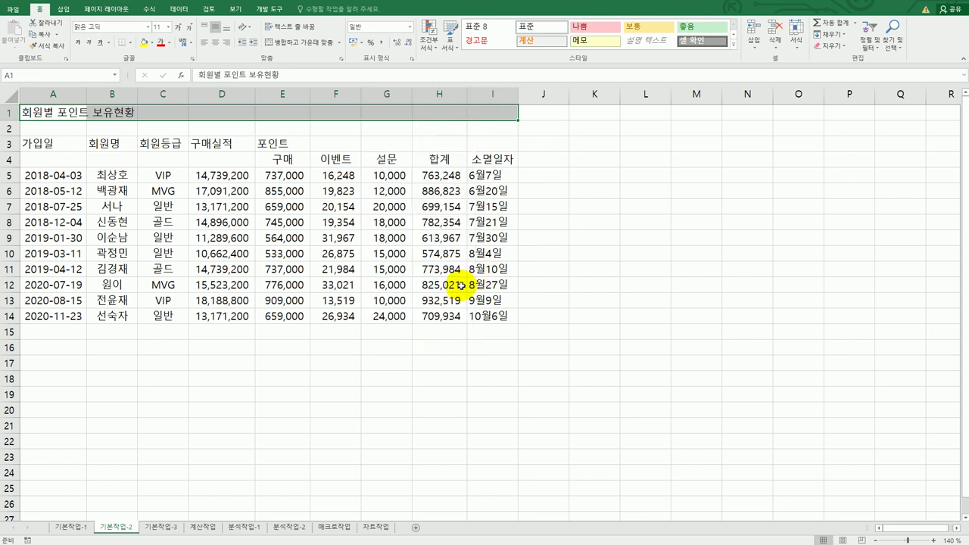
pyautogui.moveTo(444, 152); pyautogui.dragTo(721, 121)
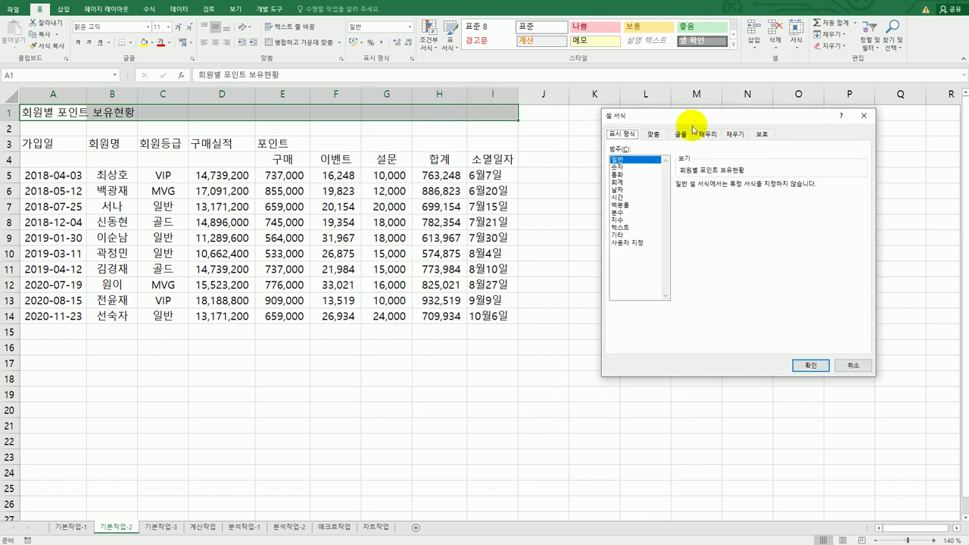
pyautogui.click(655, 135)
pyautogui.click(649, 174)
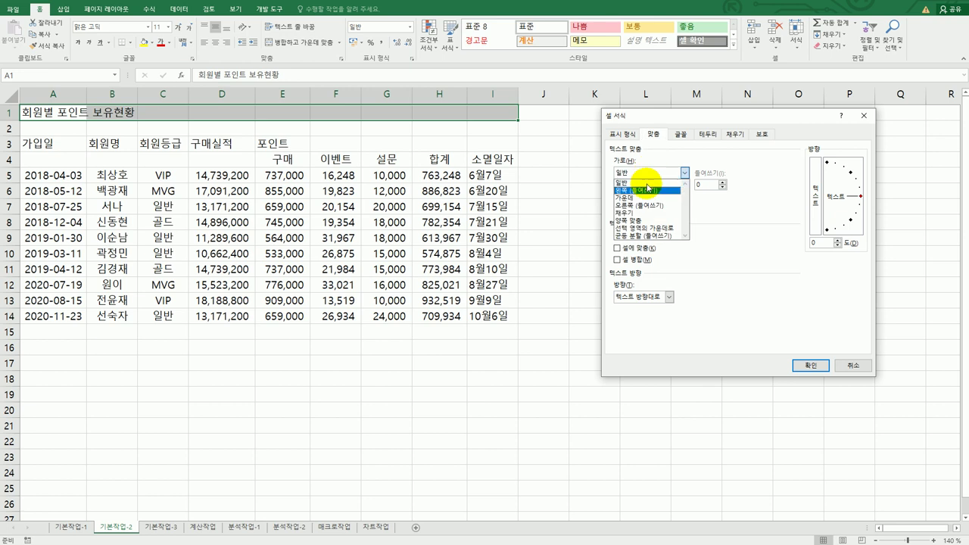
pyautogui.click(643, 228)
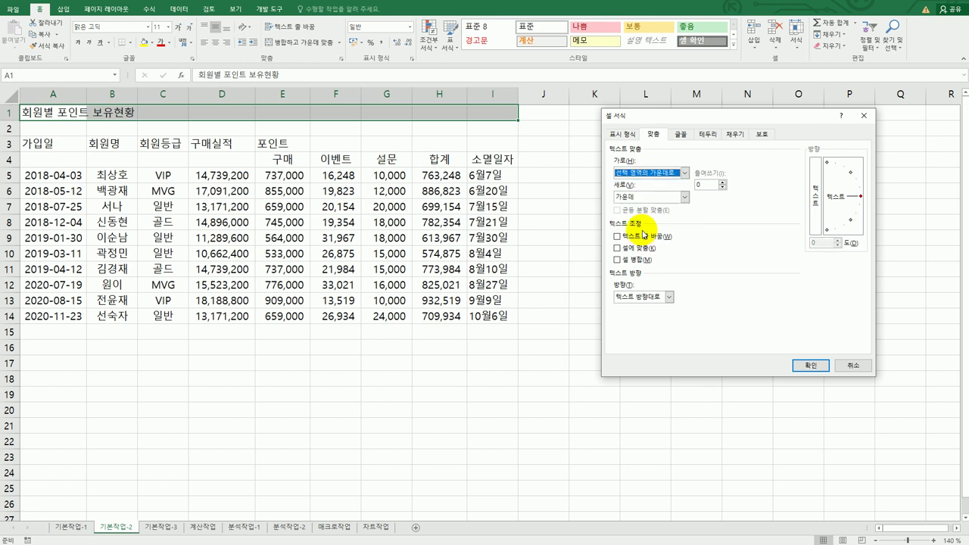
# Step: Set the title range's font to HY헤드라인M at size 17 and apply the cell formatting
pyautogui.click(681, 134)
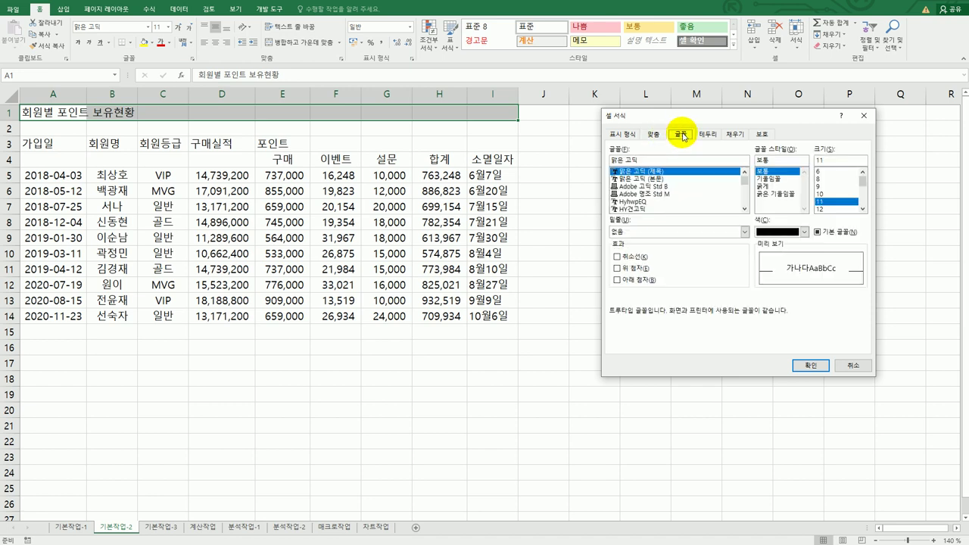
pyautogui.click(744, 210)
pyautogui.click(745, 209)
pyautogui.click(744, 210)
pyautogui.click(744, 210)
pyautogui.click(744, 210)
pyautogui.click(744, 210)
pyautogui.click(744, 209)
pyautogui.click(744, 210)
pyautogui.click(642, 195)
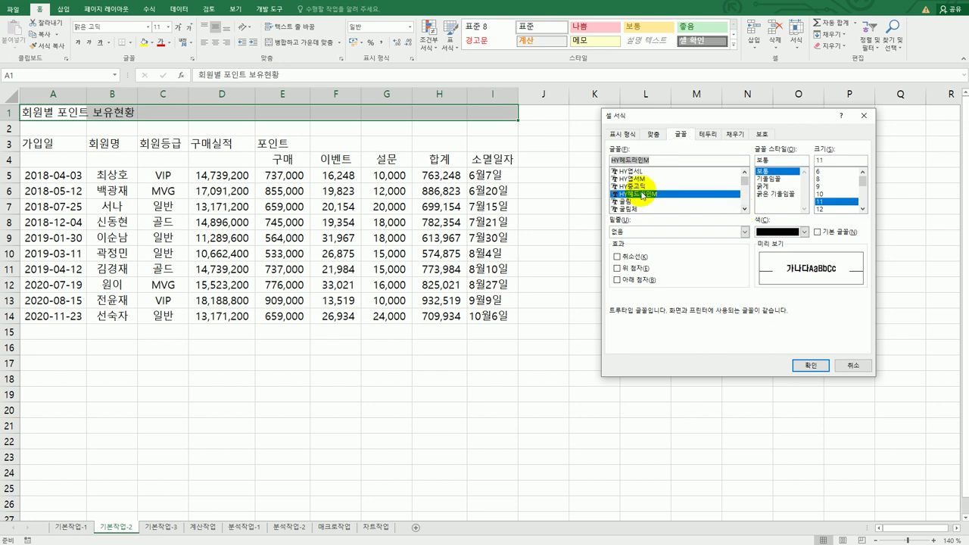
pyautogui.moveTo(824, 160); pyautogui.dragTo(801, 160)
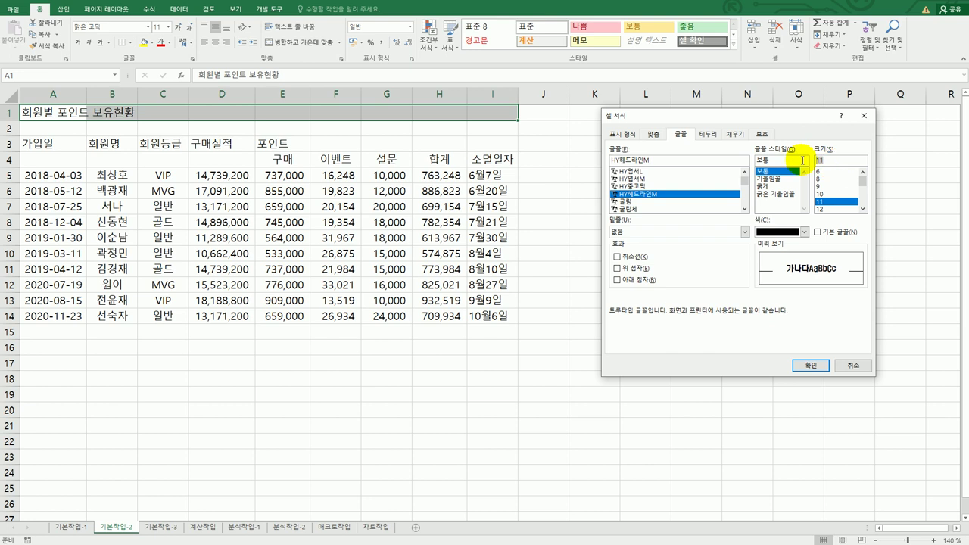
pyautogui.write('17')
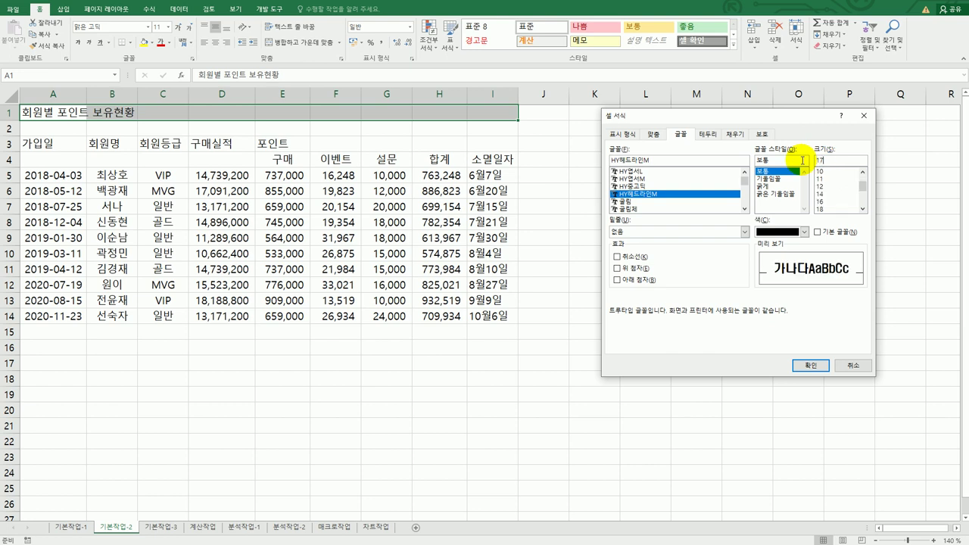
pyautogui.click(810, 365)
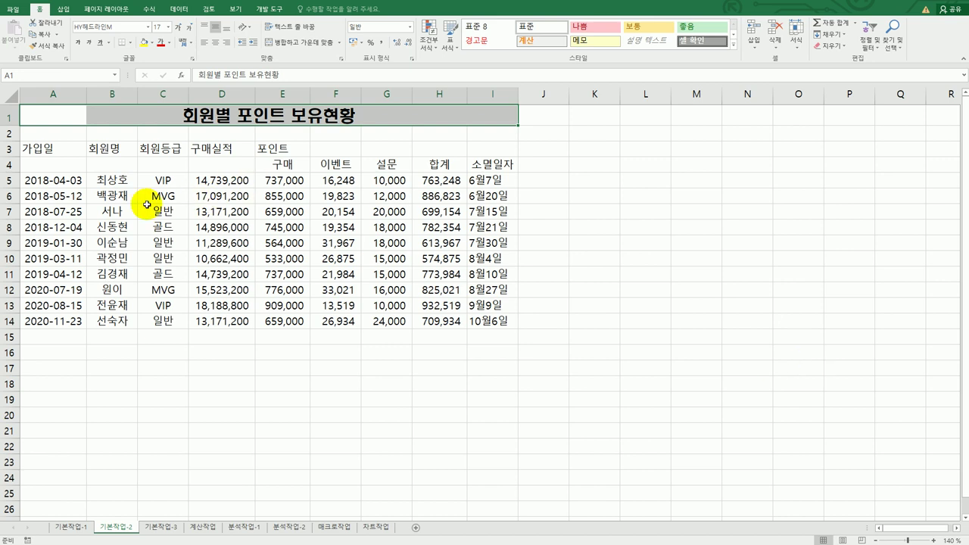
# Step: Merge and center the header ranges A3:A4, B3:B4, C3:C4, D3:D4 and E3:I3
pyautogui.moveTo(65, 150); pyautogui.dragTo(65, 162)
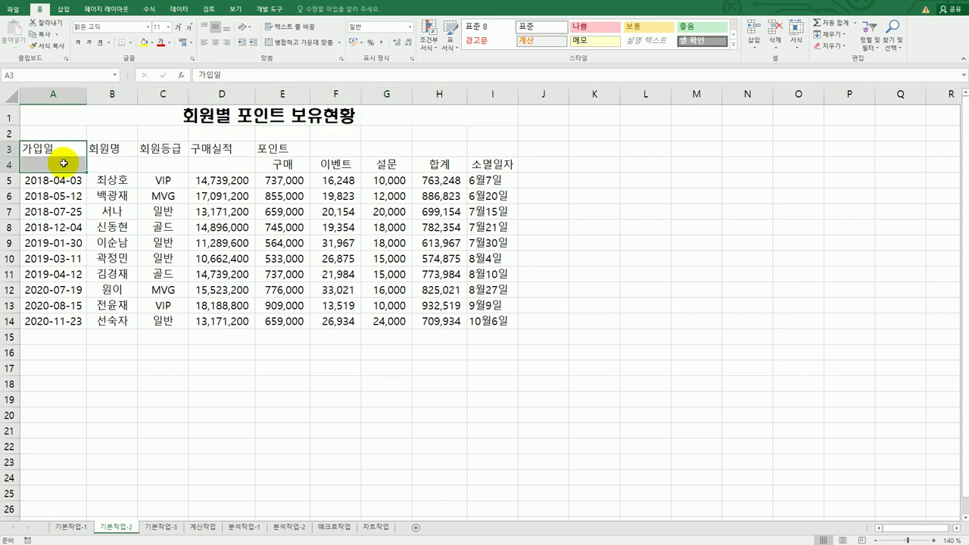
pyautogui.moveTo(104, 150)
pyautogui.mouseDown()
pyautogui.moveTo(108, 166)
pyautogui.moveTo(152, 149)
pyautogui.moveTo(152, 167)
pyautogui.mouseUp()
pyautogui.moveTo(202, 148); pyautogui.dragTo(212, 169)
pyautogui.moveTo(280, 149); pyautogui.dragTo(486, 152)
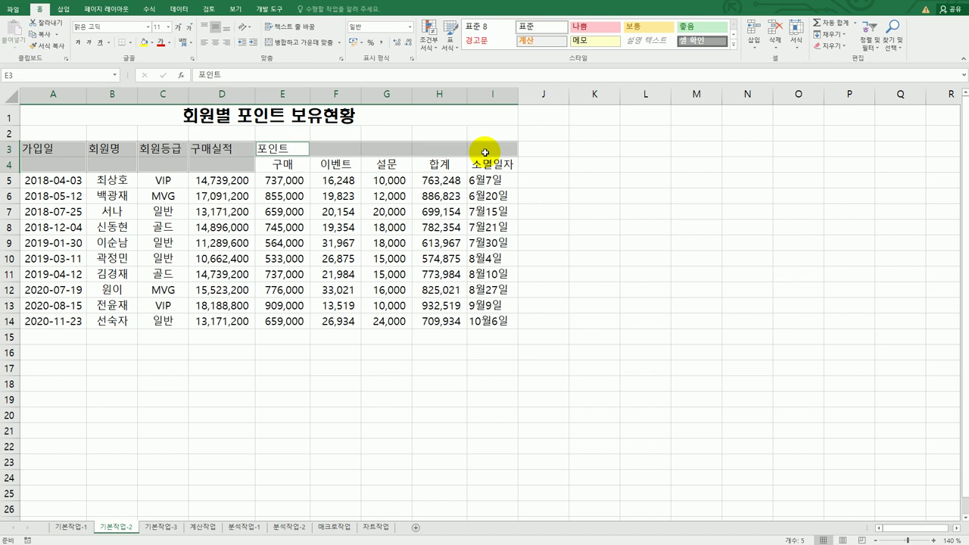
pyautogui.click(301, 44)
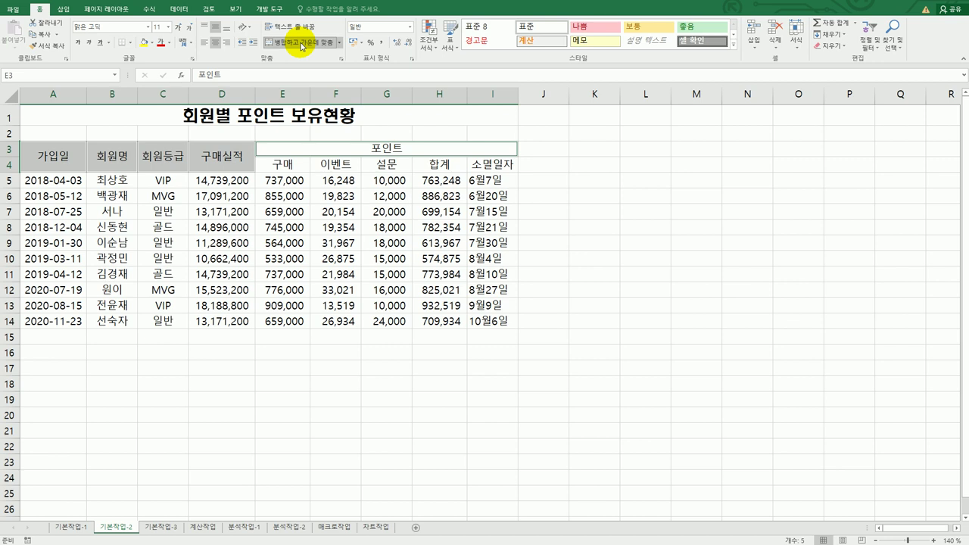
# Step: Apply the 출력 cell style to the header range A3:I4
pyautogui.moveTo(66, 158); pyautogui.dragTo(476, 160)
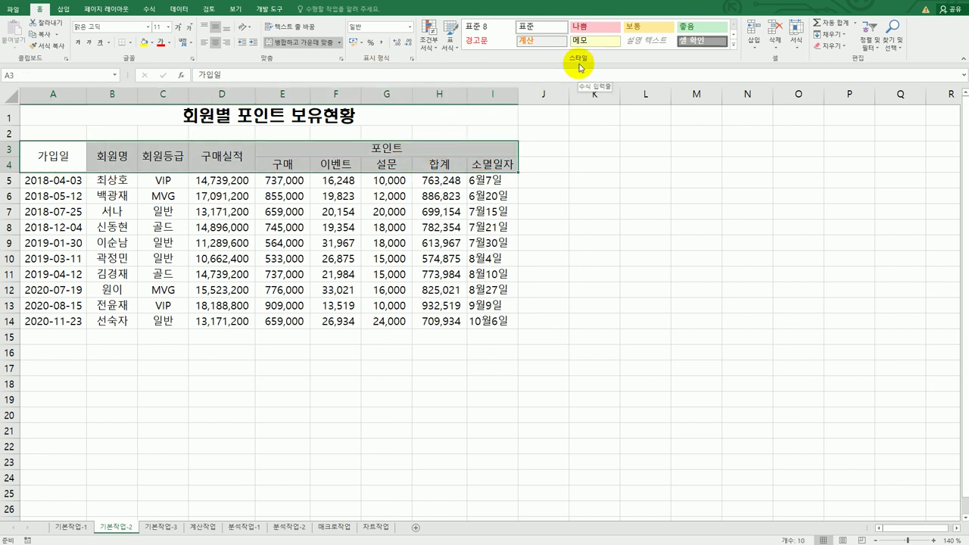
pyautogui.click(733, 45)
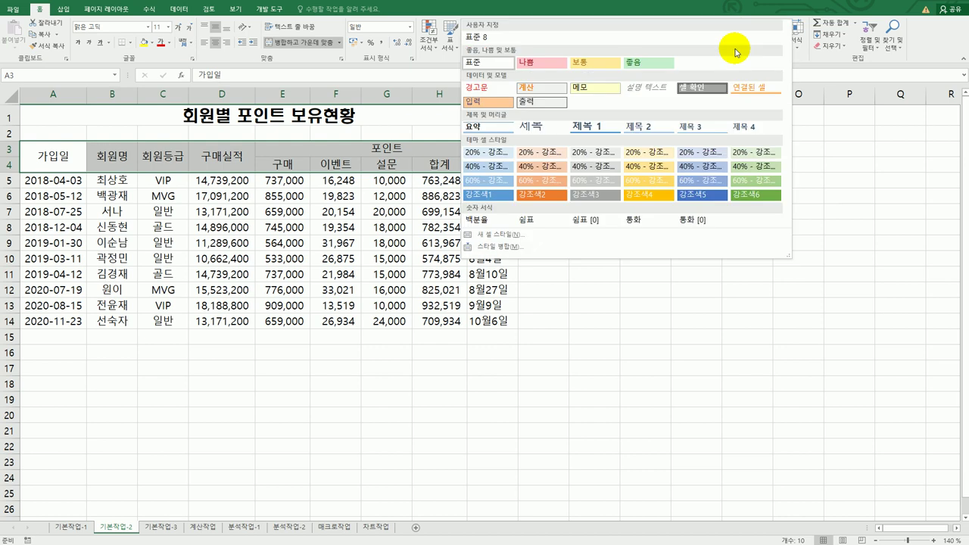
pyautogui.click(554, 103)
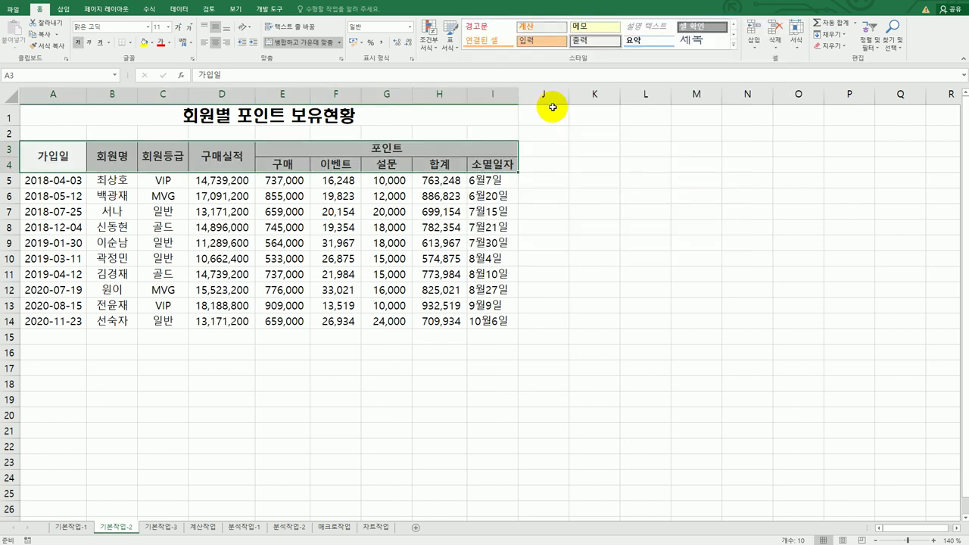
pyautogui.click(628, 308)
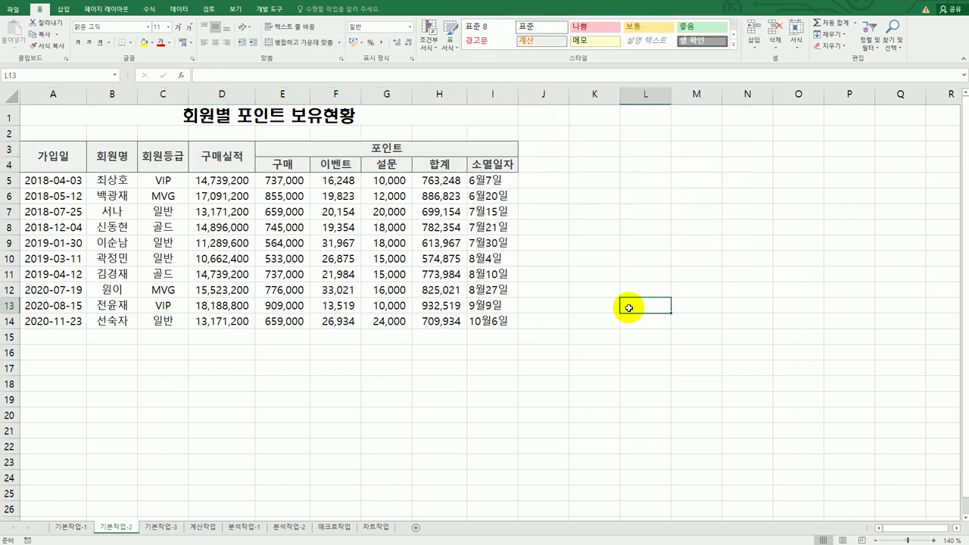
# Step: Insert a memo on cell G14 with only the text "최고 고객 포인트" and keep it always displayed
pyautogui.click(398, 324)
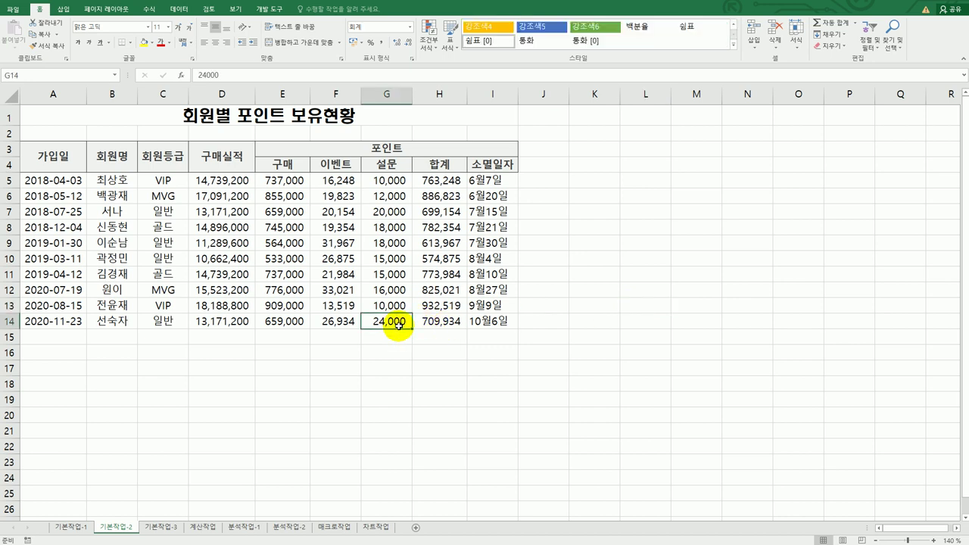
pyautogui.rightClick(399, 324)
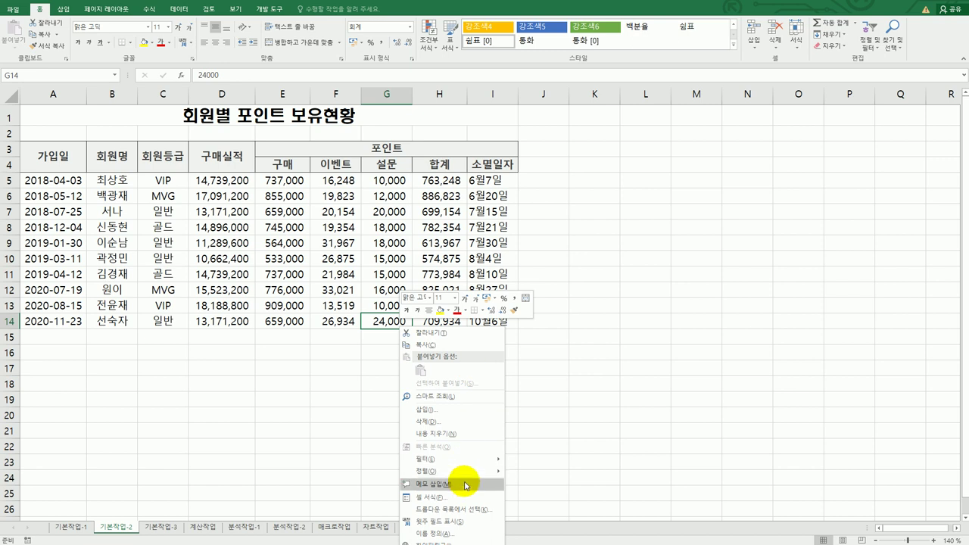
pyautogui.click(463, 483)
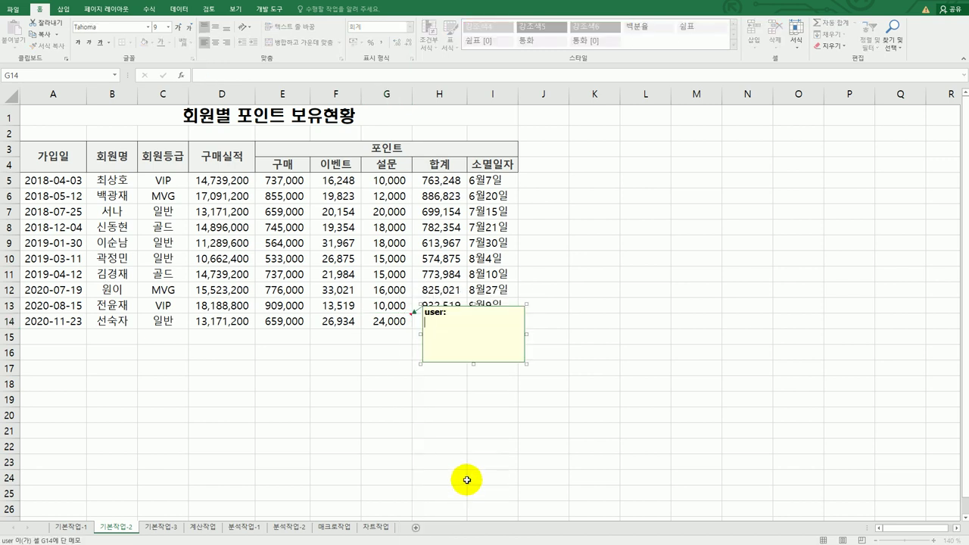
pyautogui.hotkey('ctrl', 'a')
pyautogui.write('최고 고객 포이')
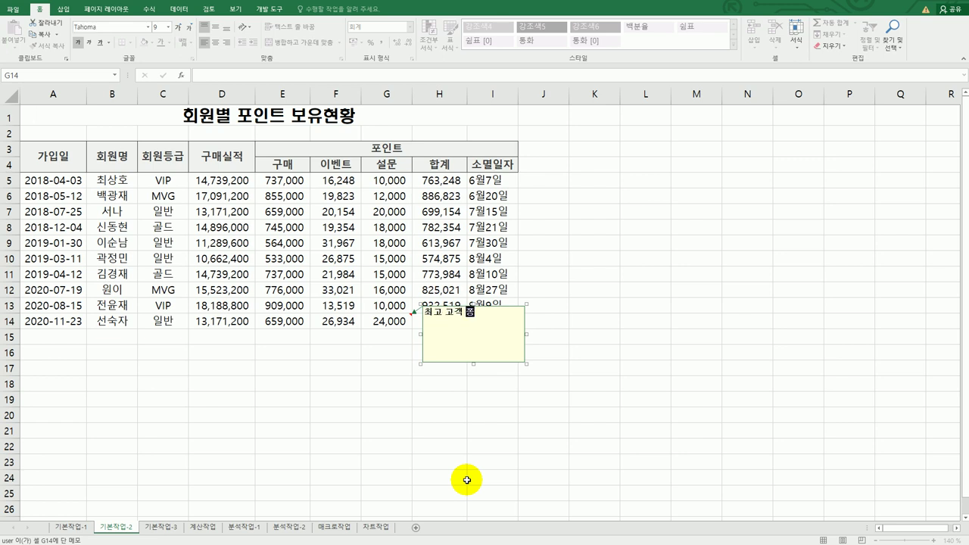
pyautogui.write('ㄴ트')
pyautogui.click(393, 322)
pyautogui.rightClick(393, 322)
pyautogui.click(469, 493)
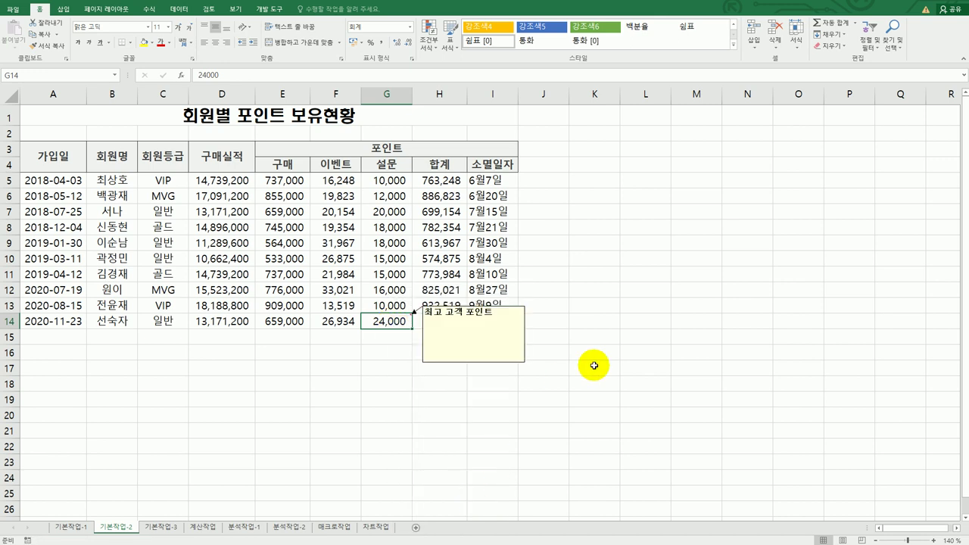
pyautogui.click(474, 362)
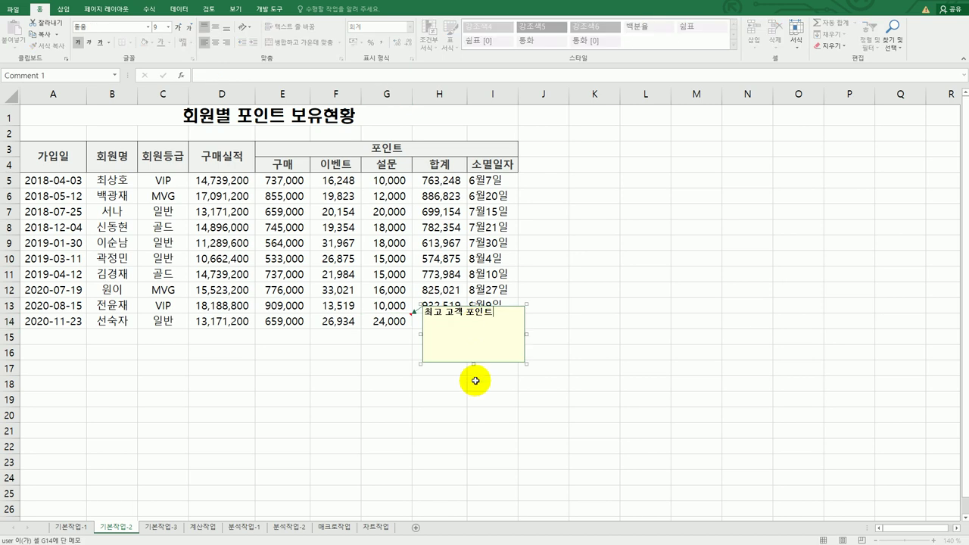
pyautogui.rightClick(495, 318)
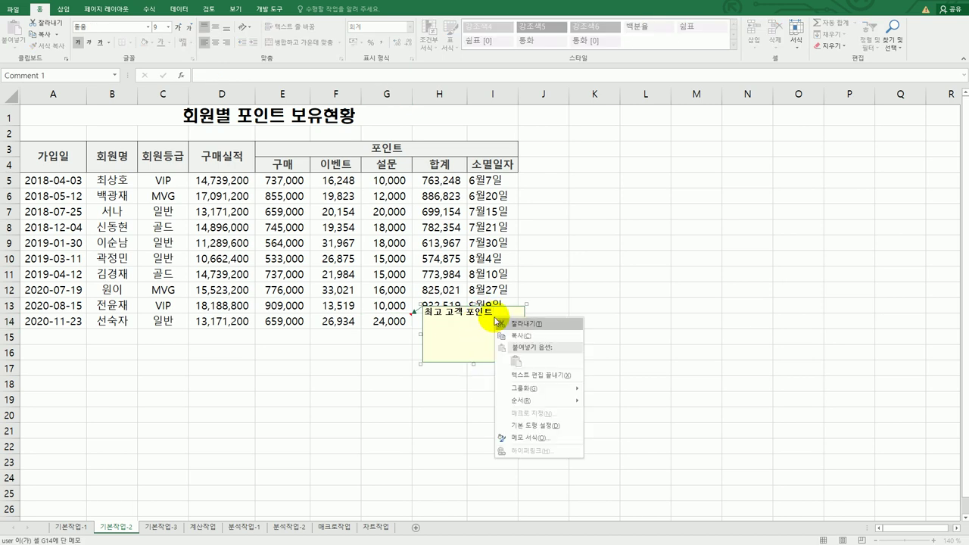
pyautogui.click(542, 439)
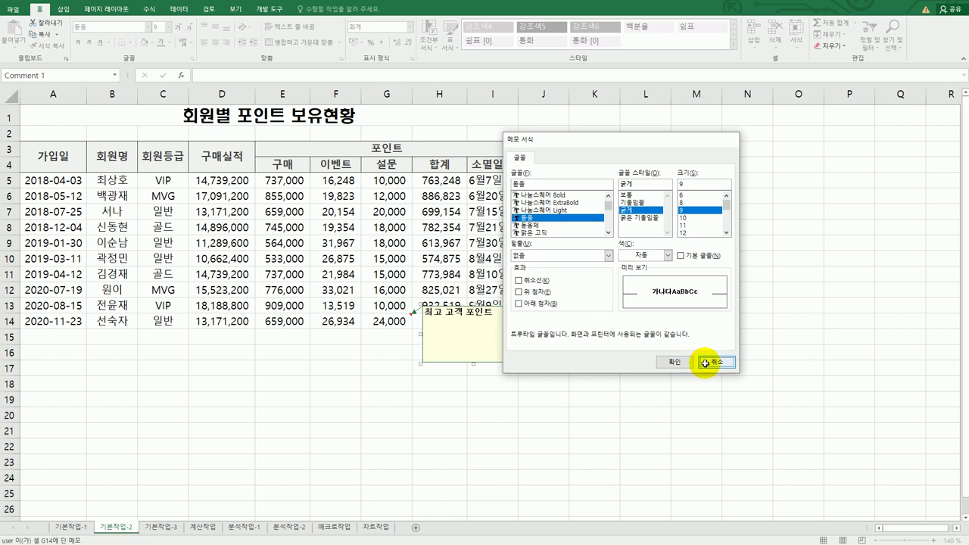
pyautogui.click(714, 362)
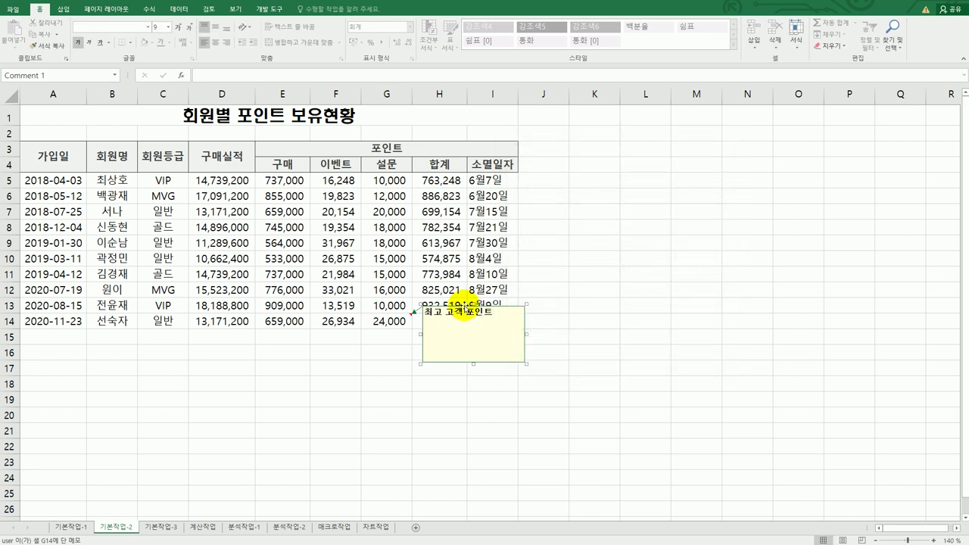
# Step: Turn on automatic sizing (자동 크기) in the alignment settings of the memo on cell G14
pyautogui.rightClick(465, 306)
pyautogui.click(501, 427)
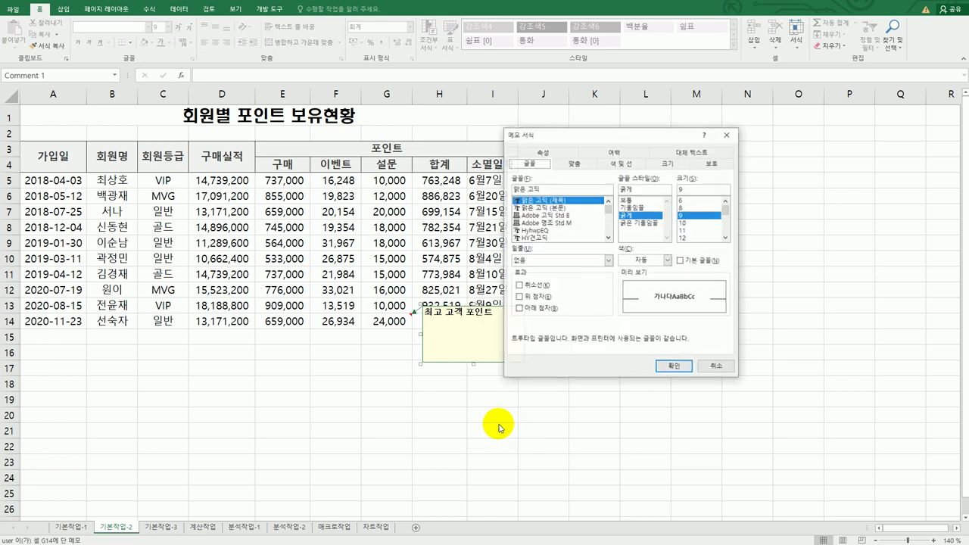
pyautogui.click(567, 167)
pyautogui.click(552, 224)
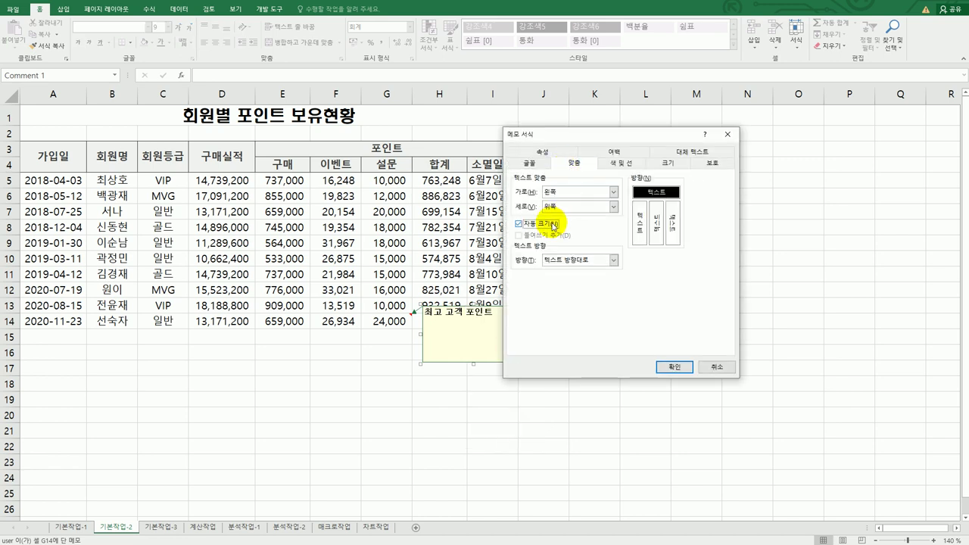
pyautogui.click(674, 367)
pyautogui.click(679, 366)
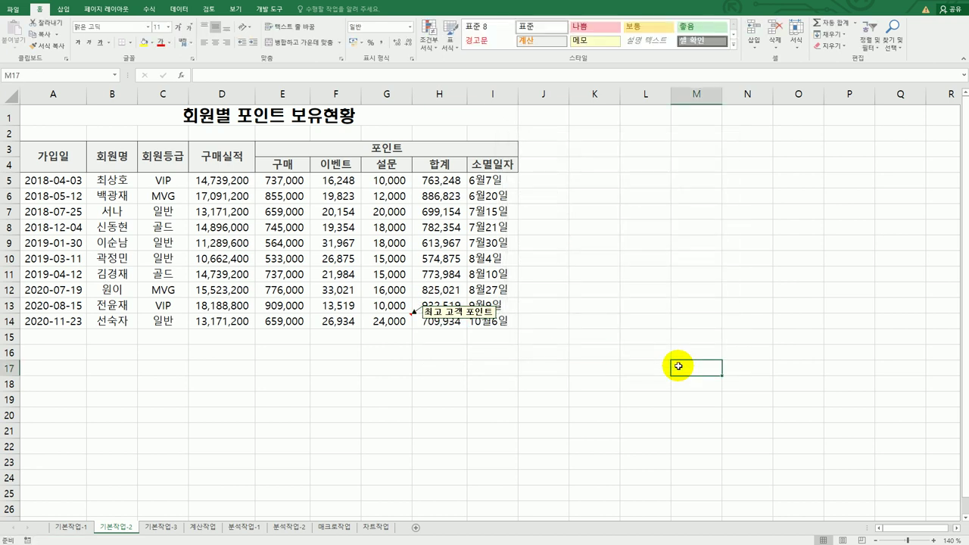
# Step: Apply the custom number format @ "예정" to the 소멸일자 dates in I5:I14 and auto-fit column I's width
pyautogui.moveTo(494, 180); pyautogui.dragTo(497, 322)
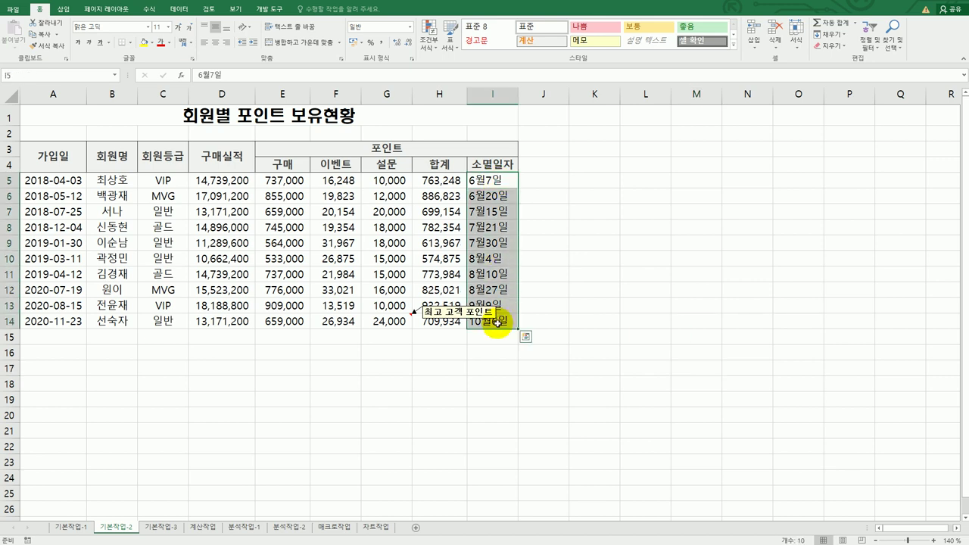
pyautogui.rightClick(498, 199)
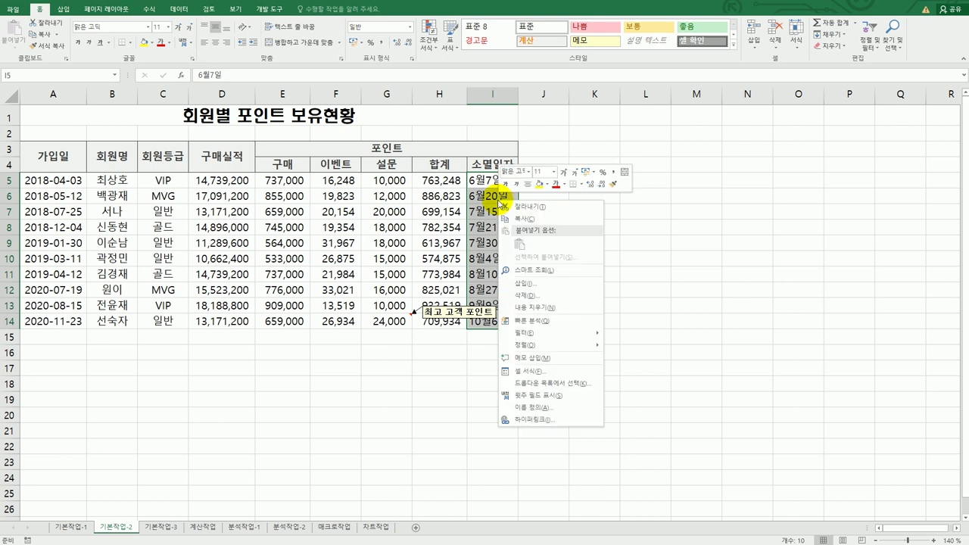
pyautogui.click(542, 372)
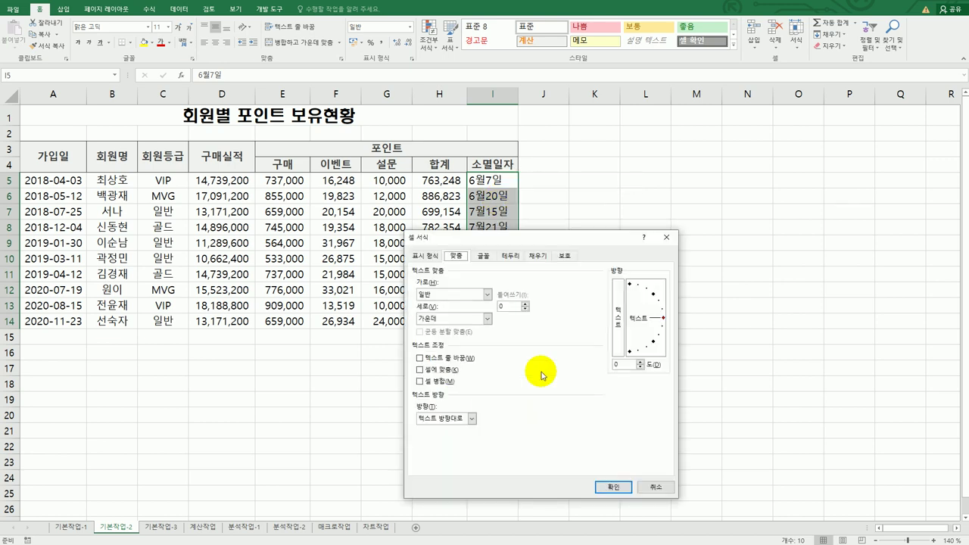
pyautogui.moveTo(538, 197); pyautogui.dragTo(723, 142)
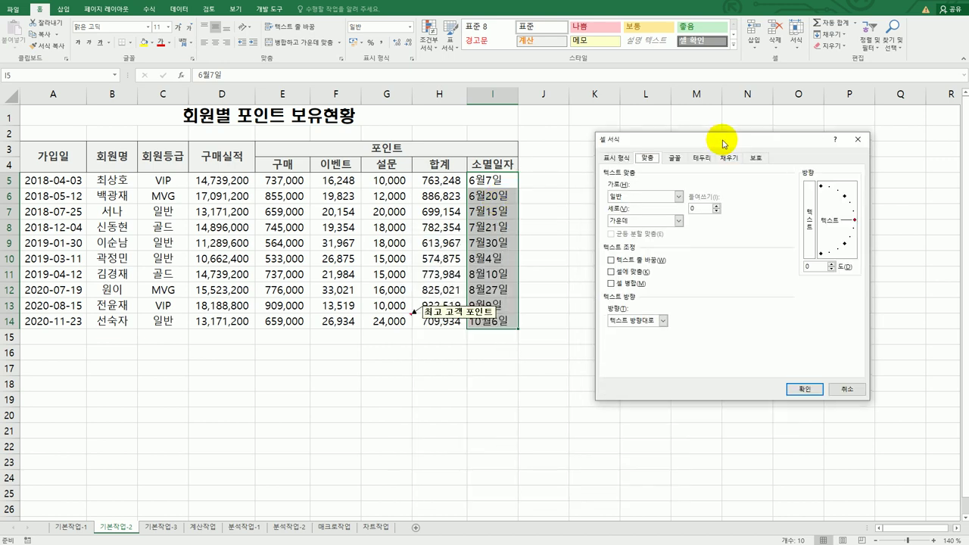
pyautogui.click(616, 157)
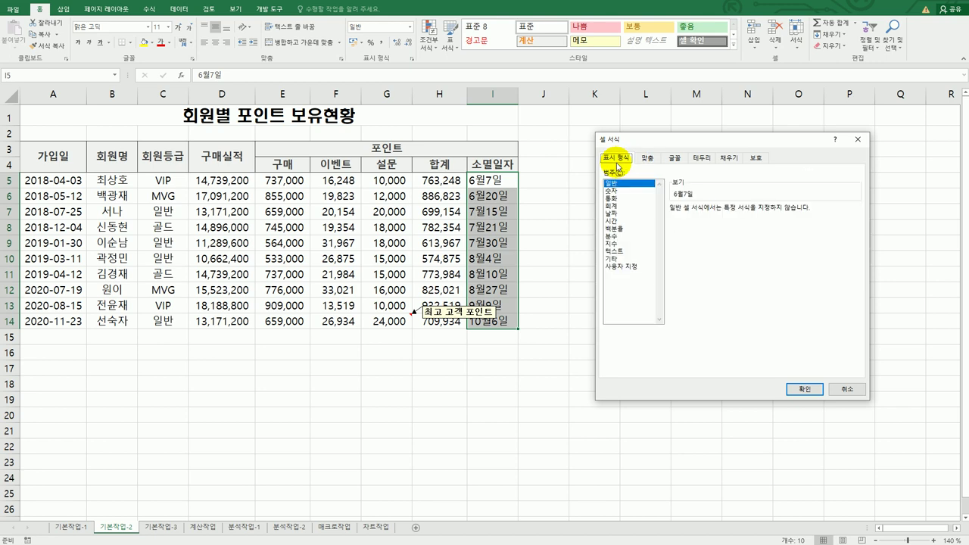
pyautogui.click(618, 266)
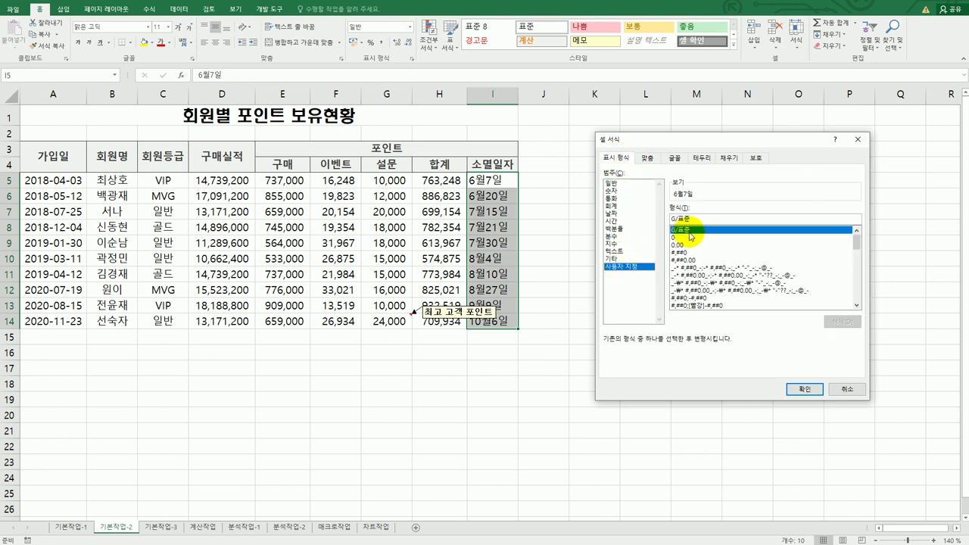
pyautogui.click(697, 218)
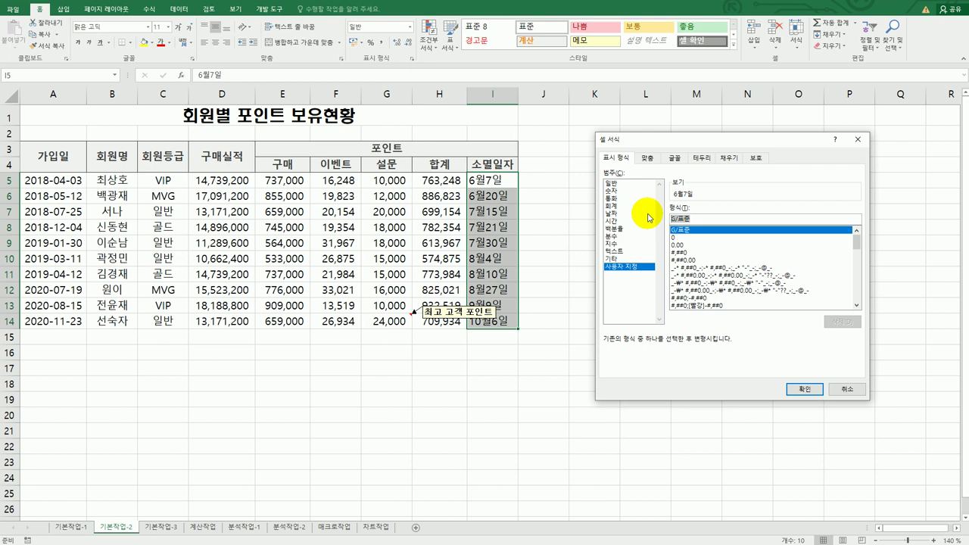
pyautogui.write('@')
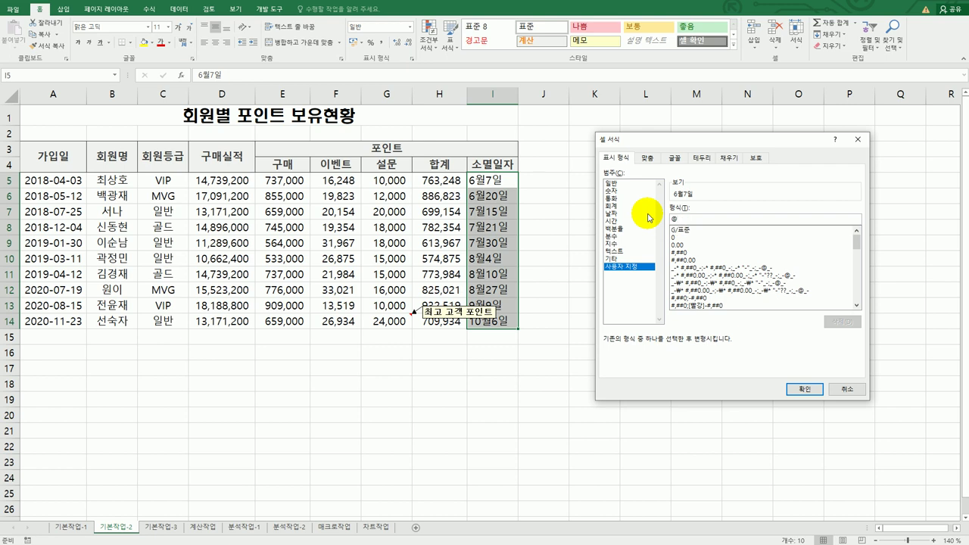
pyautogui.write(' "dp')
pyautogui.press('BackSpace')
pyautogui.press('BackSpace')
pyautogui.press('BackSpace')
pyautogui.write('"에')
pyautogui.write('정"')
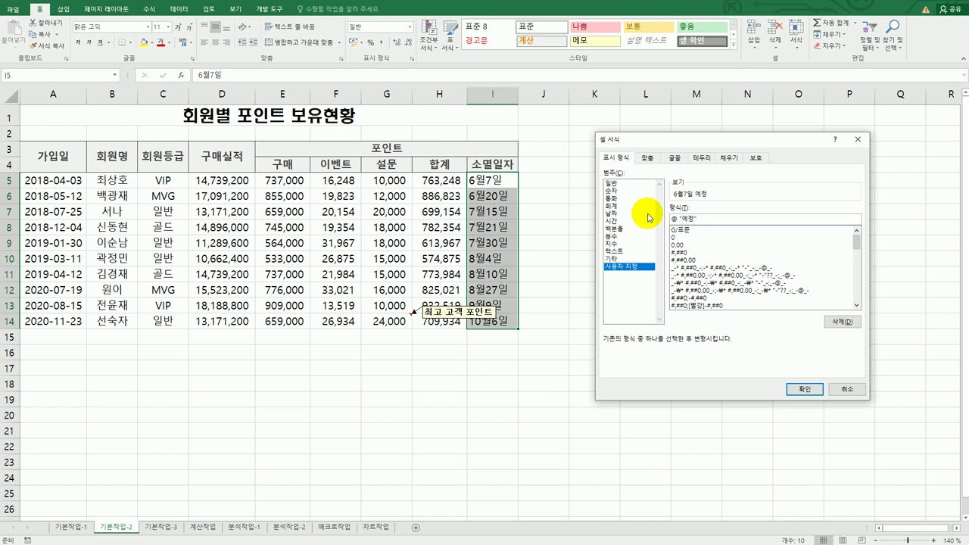
pyautogui.click(801, 391)
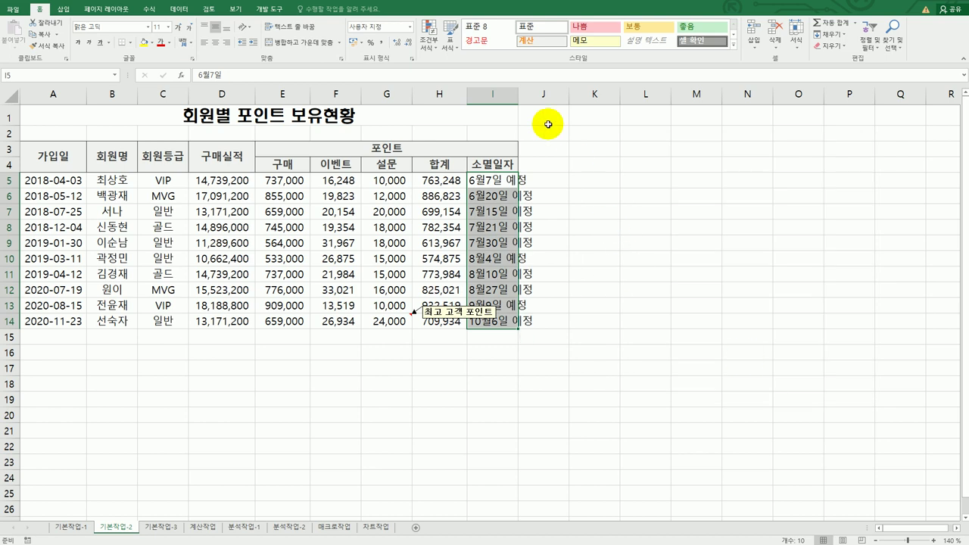
pyautogui.doubleClick(518, 94)
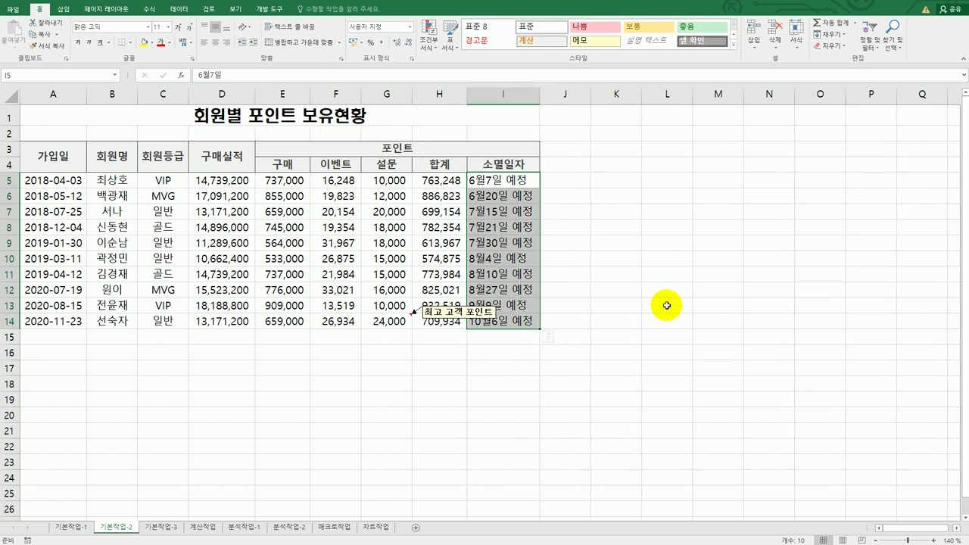
# Step: Apply all borders (모든 테두리) to the table range A3:I14
pyautogui.moveTo(53, 151); pyautogui.dragTo(439, 321)
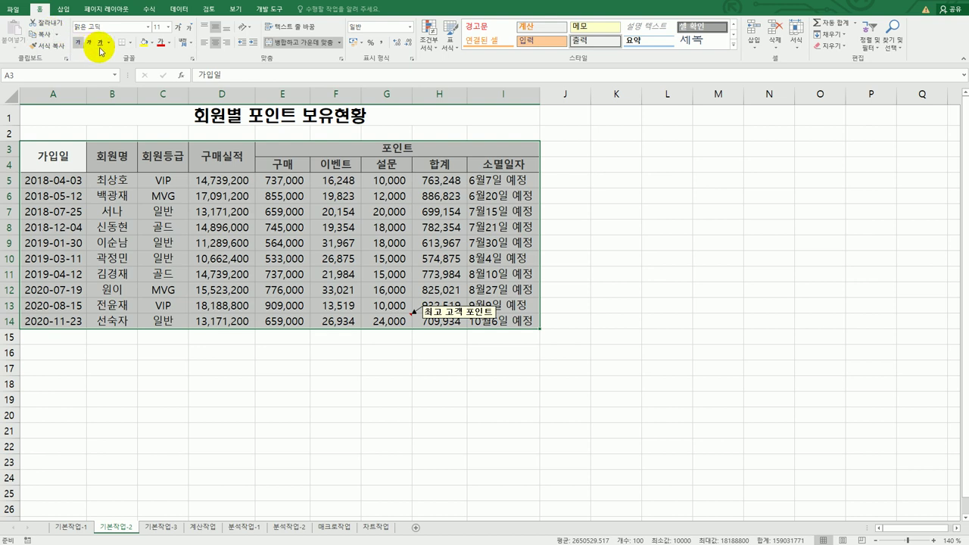
pyautogui.click(131, 42)
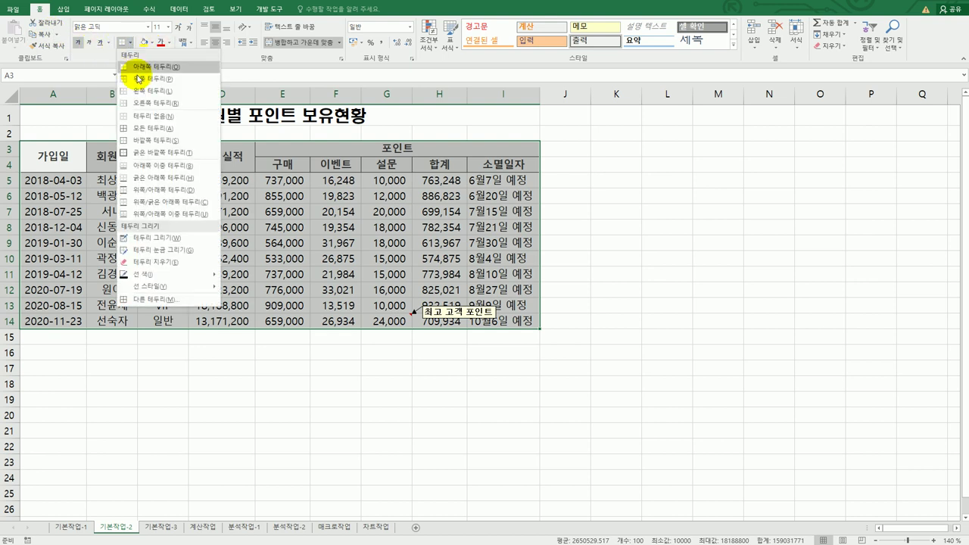
pyautogui.click(141, 129)
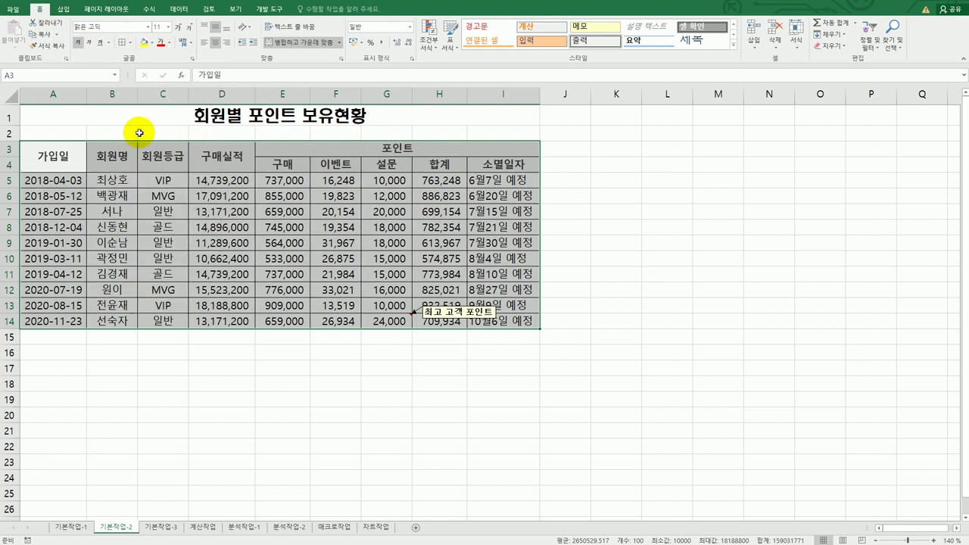
# Step: Add a double bottom border (아래쪽 이중 테두리) to the header range A3:I4
pyautogui.moveTo(53, 153); pyautogui.dragTo(465, 159)
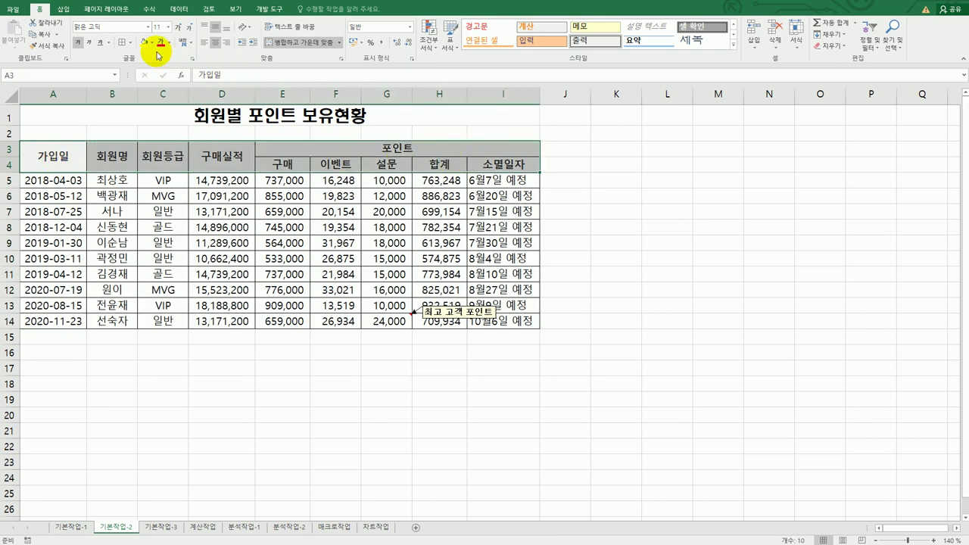
pyautogui.click(131, 43)
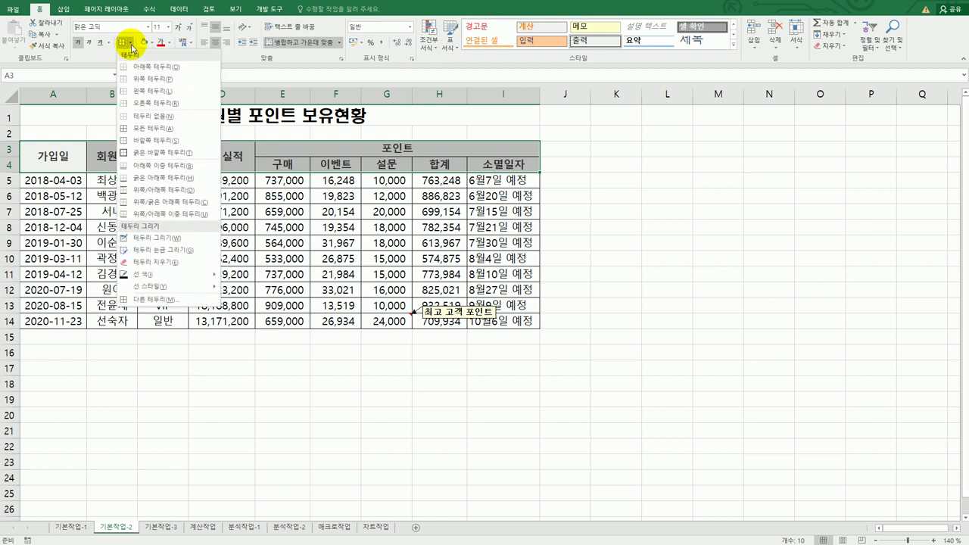
pyautogui.click(150, 173)
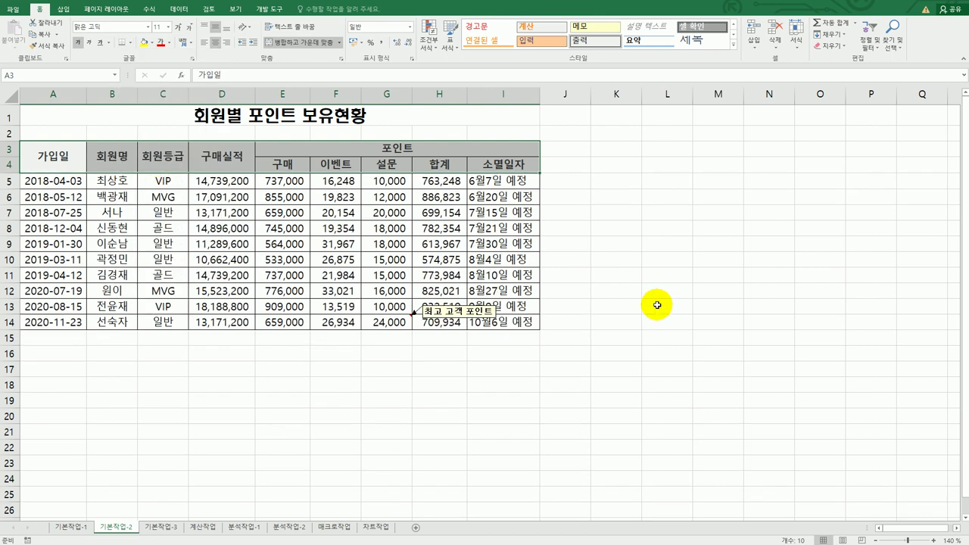
pyautogui.click(689, 320)
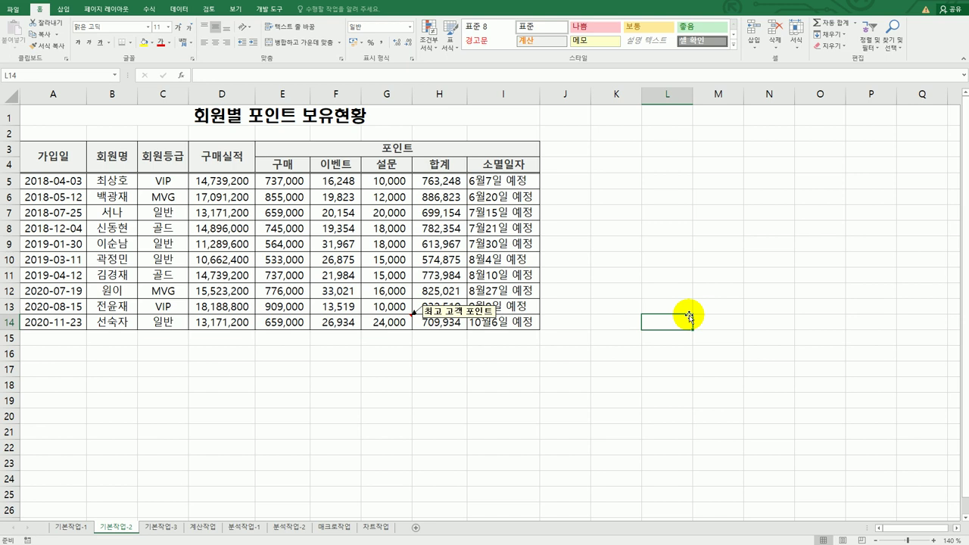
# Step: On the 기본작업-3 sheet, start importing the text file 채용결과발표 as external data
pyautogui.click(176, 524)
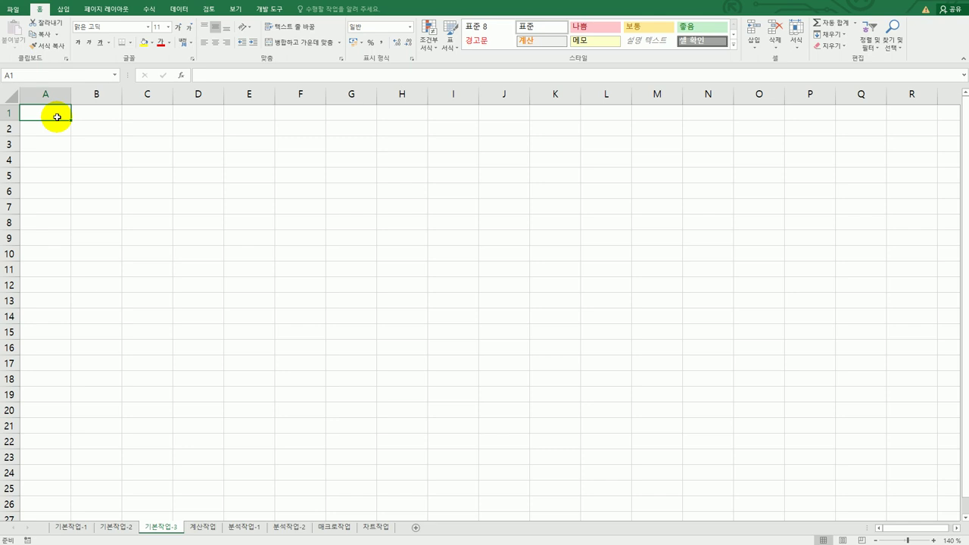
pyautogui.click(175, 9)
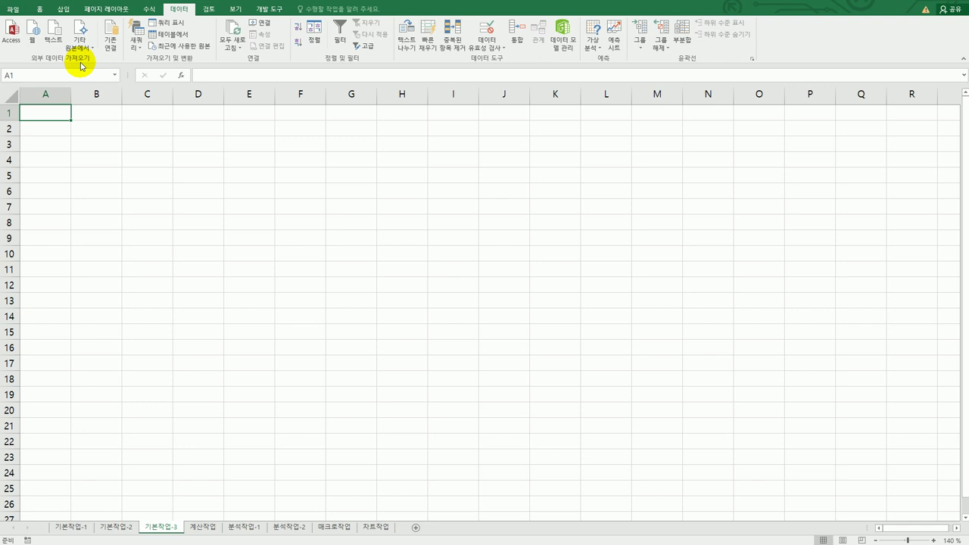
pyautogui.click(53, 34)
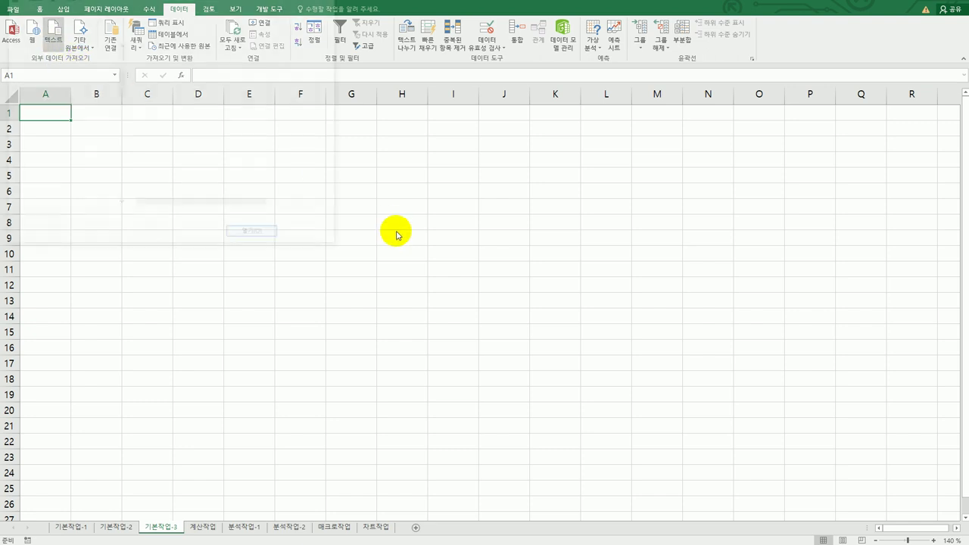
pyautogui.moveTo(238, 7); pyautogui.dragTo(551, 139)
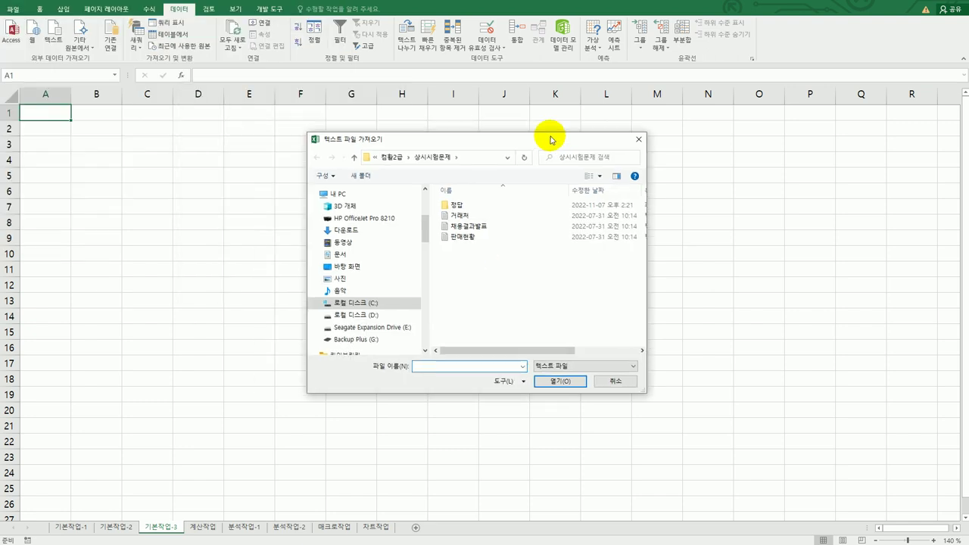
pyautogui.click(473, 226)
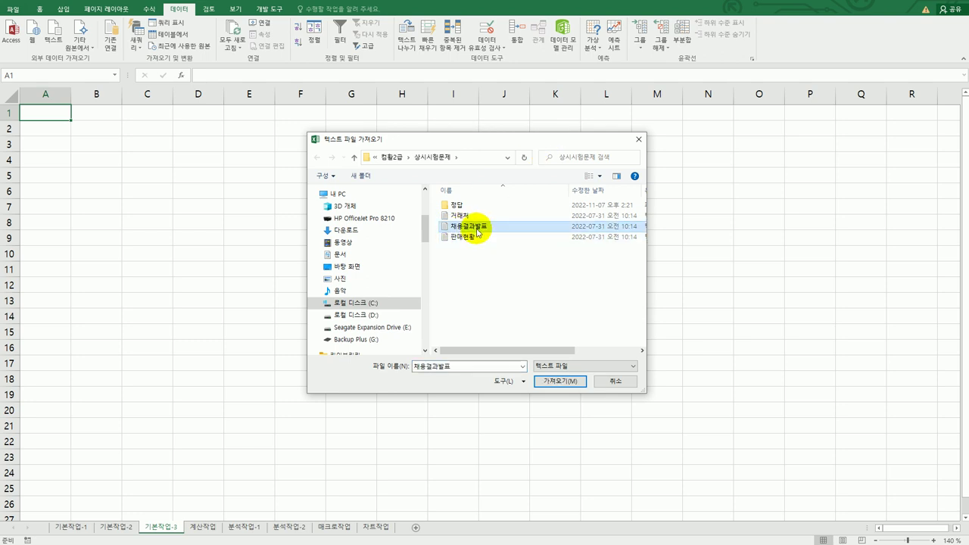
pyautogui.click(547, 381)
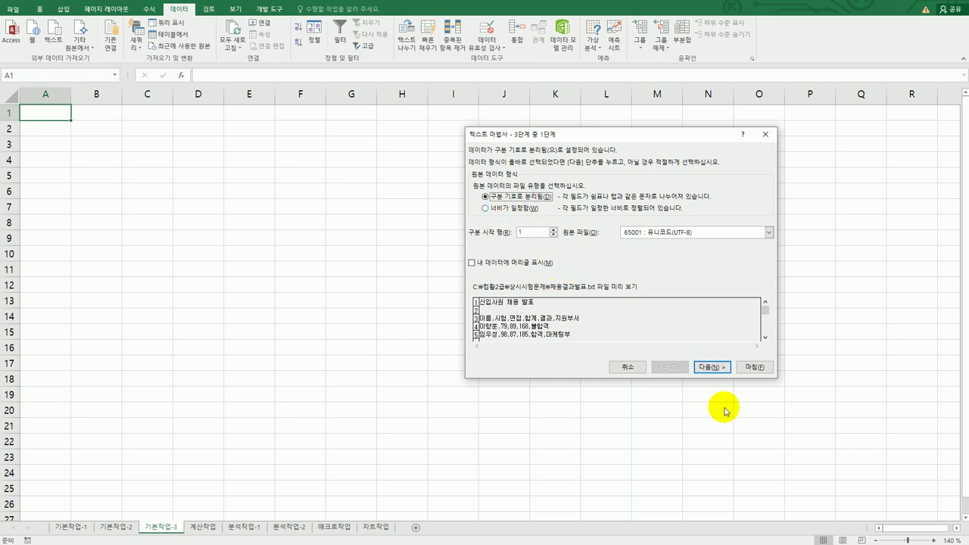
# Step: Split the imported text by comma only, without the tab delimiter, and finish the text wizard
pyautogui.click(713, 368)
pyautogui.click(483, 177)
pyautogui.click(489, 203)
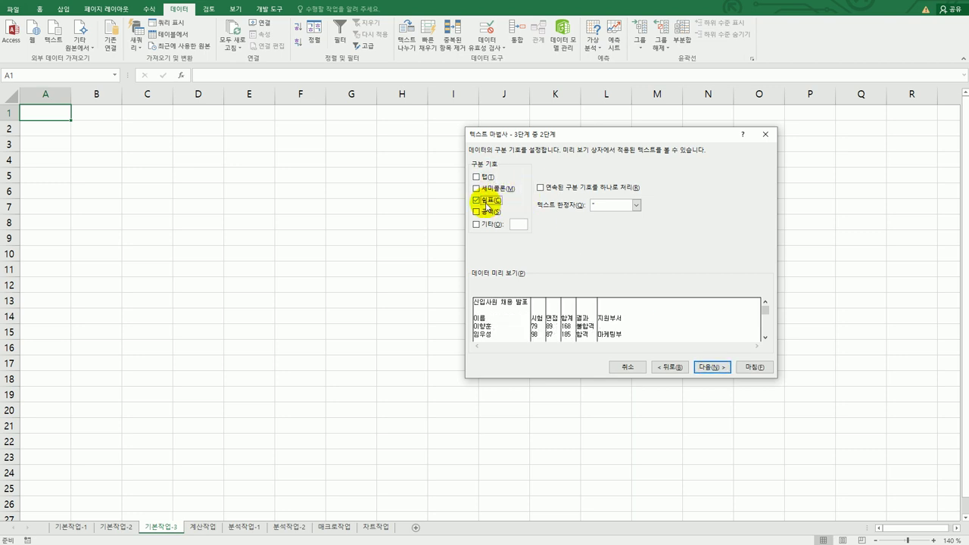
pyautogui.click(704, 370)
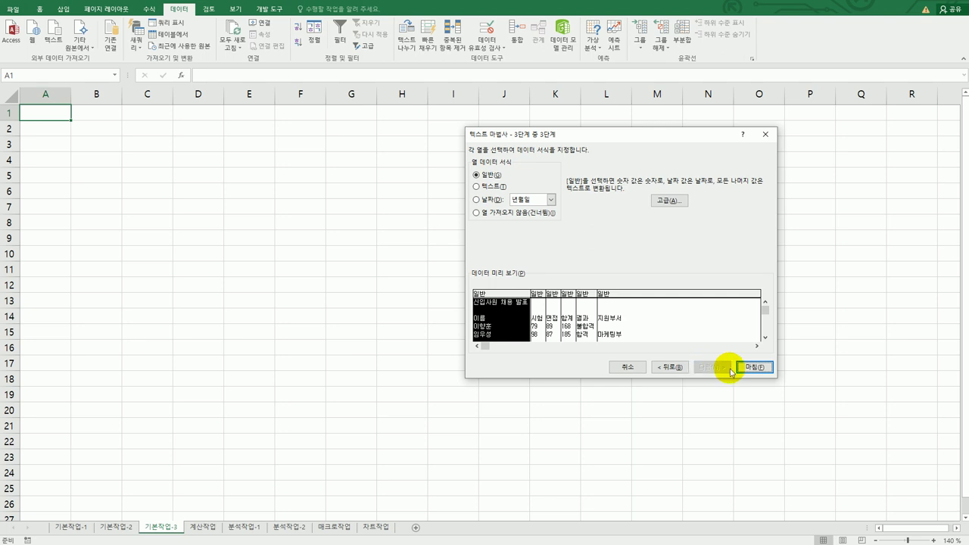
pyautogui.click(770, 369)
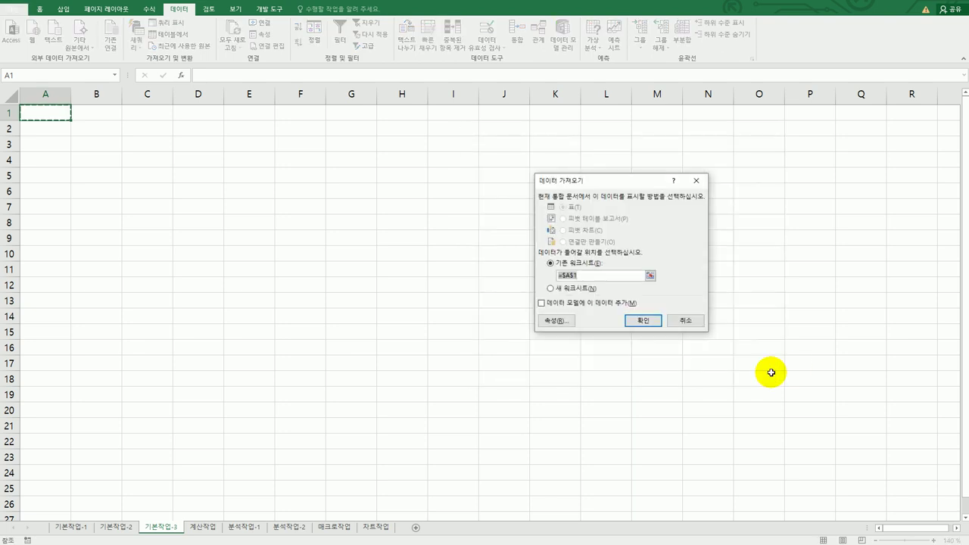
# Step: Turn off column width adjustment (열 너비 조정) for the imported range and place the data at cell A1 of the existing worksheet
pyautogui.click(557, 321)
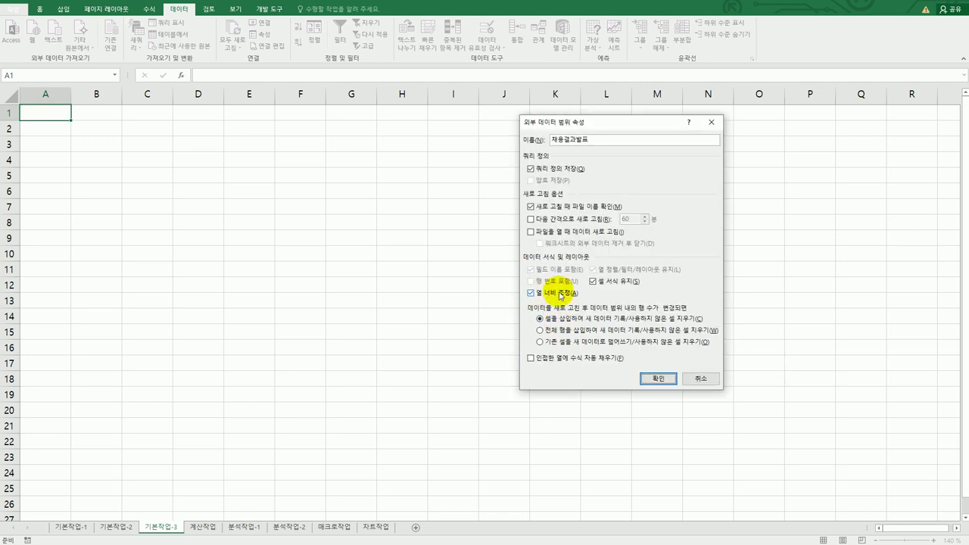
pyautogui.click(533, 294)
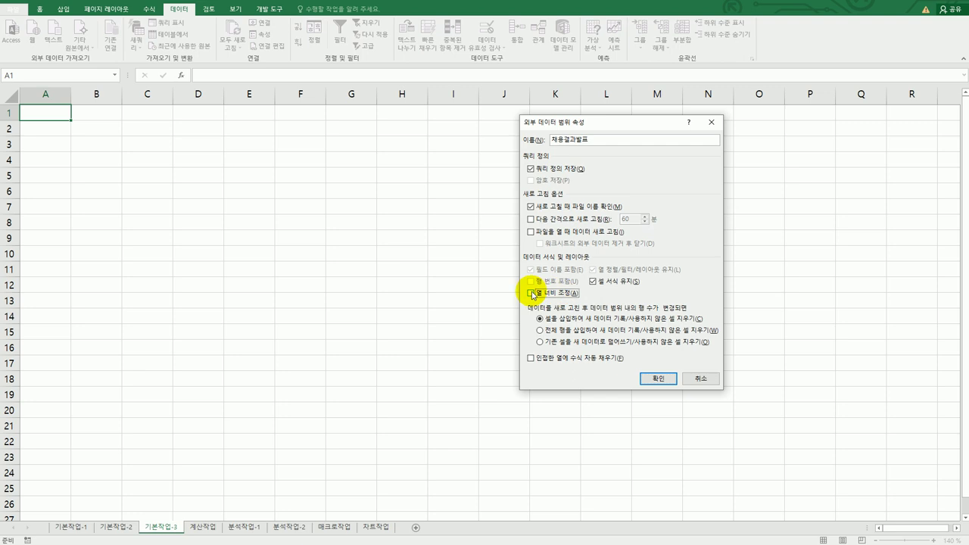
pyautogui.click(657, 379)
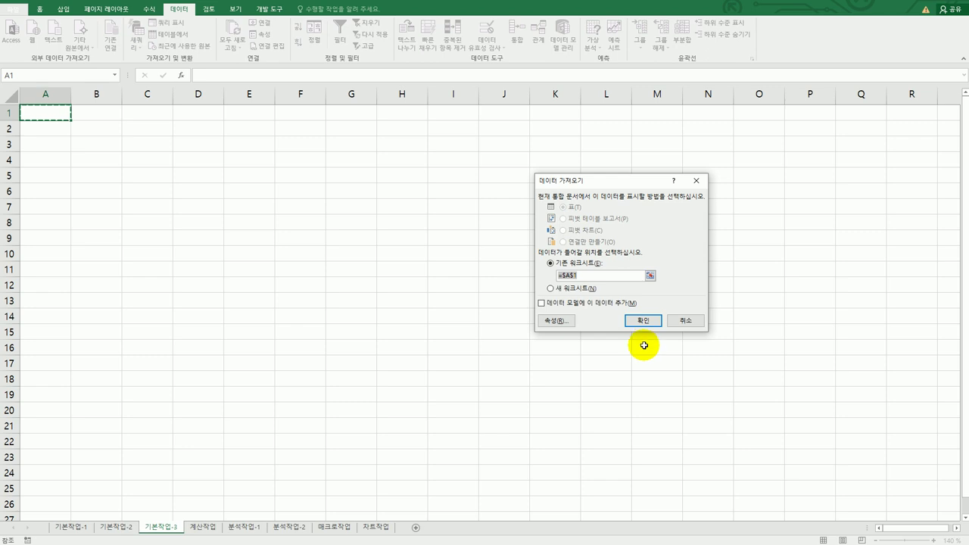
pyautogui.click(645, 322)
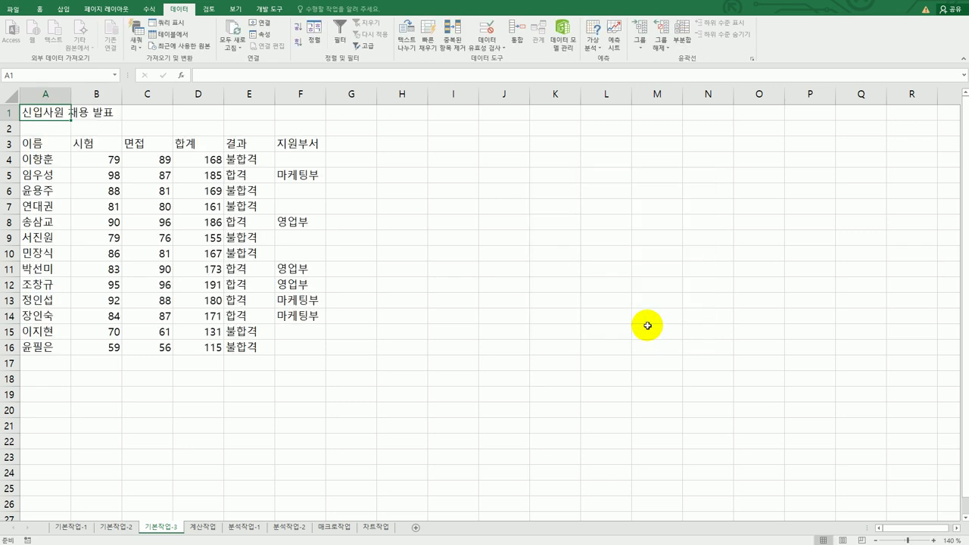
pyautogui.click(642, 370)
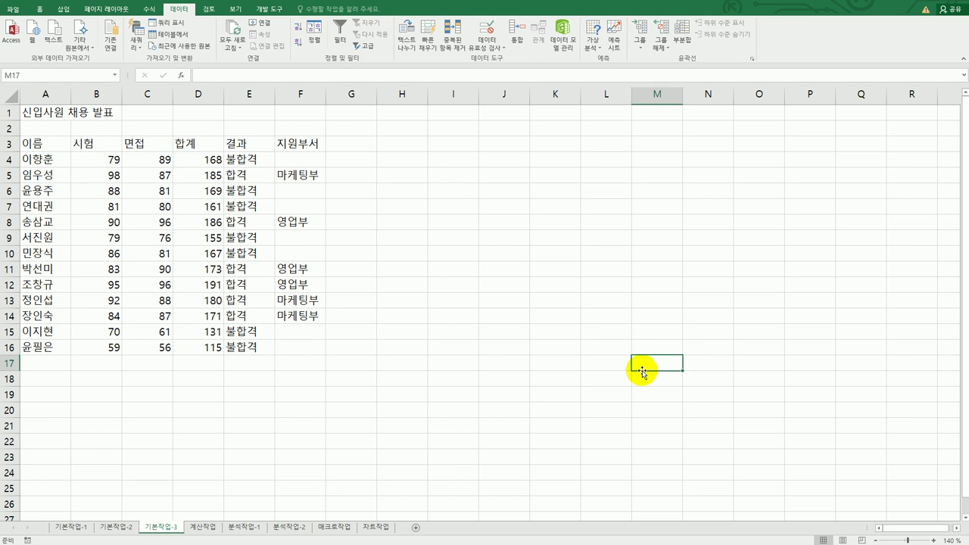
# Step: On the 계산작업 sheet, start a RANK.EQ formula in cell F3 and open its function arguments
pyautogui.click(208, 528)
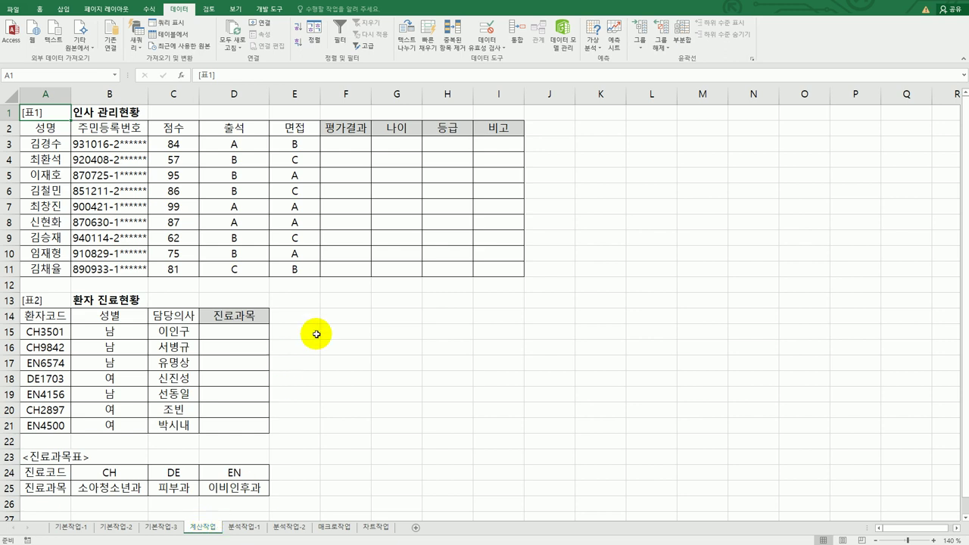
pyautogui.click(359, 150)
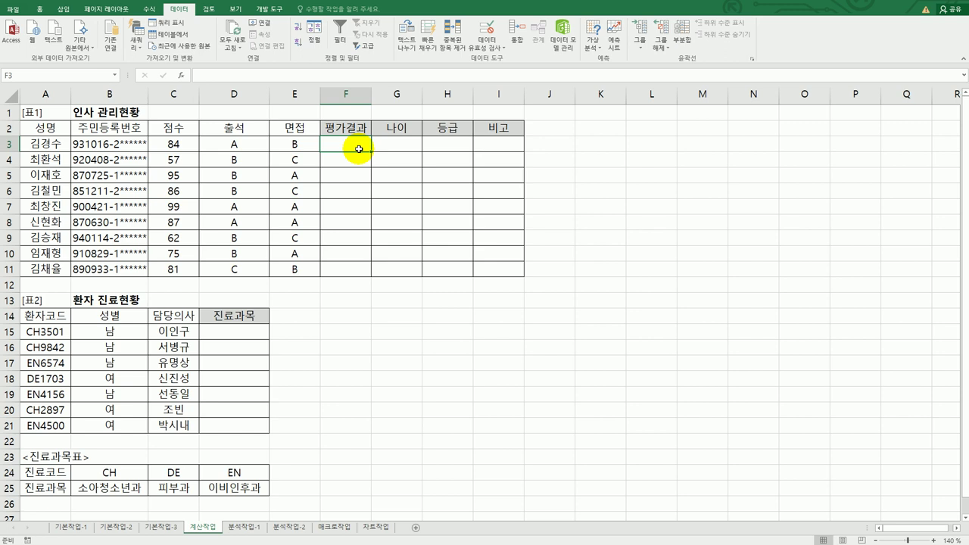
pyautogui.write('=ㄱ')
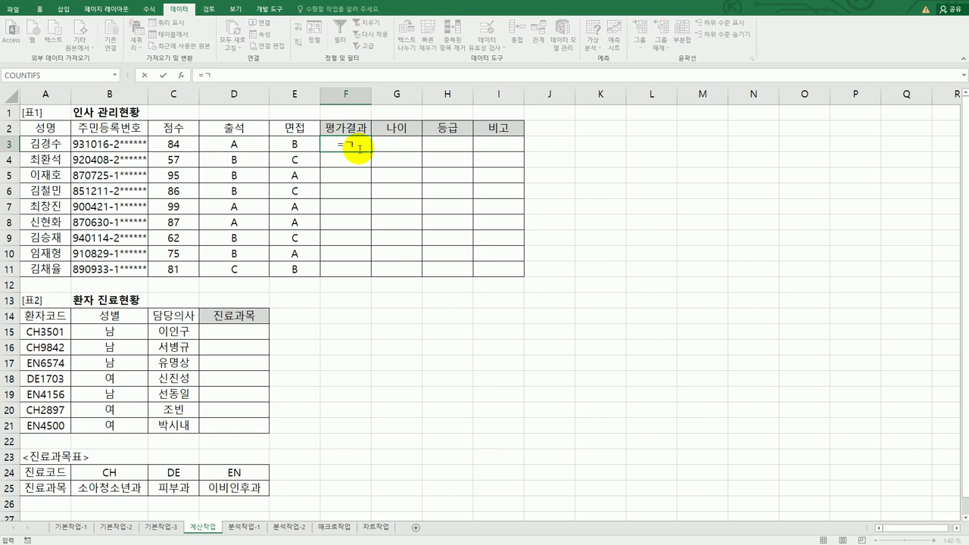
pyautogui.press('BackSpace')
pyautogui.write('ran')
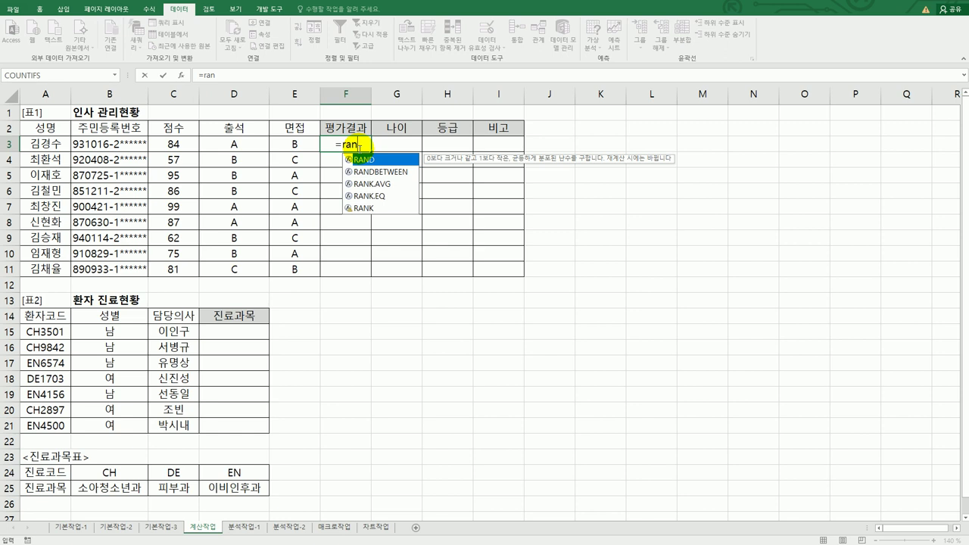
pyautogui.doubleClick(374, 196)
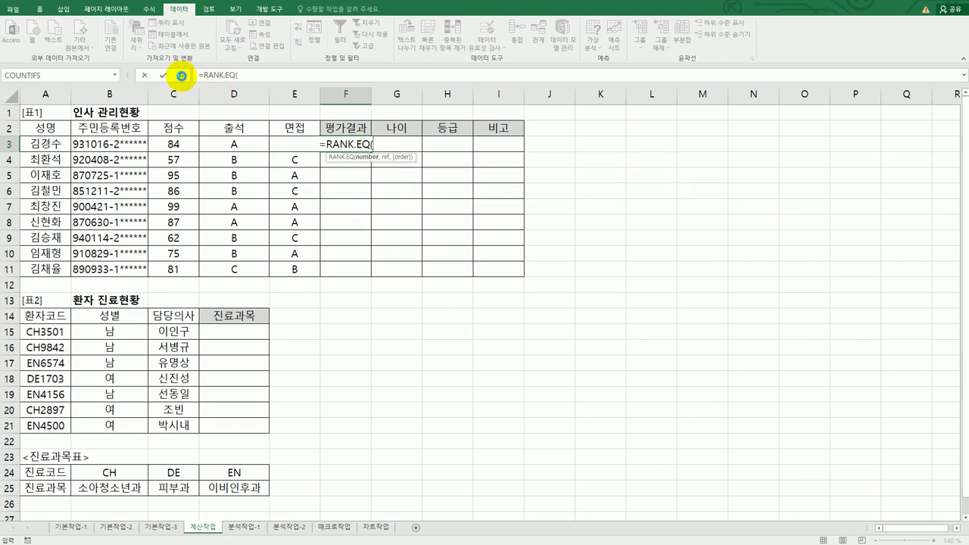
pyautogui.click(182, 77)
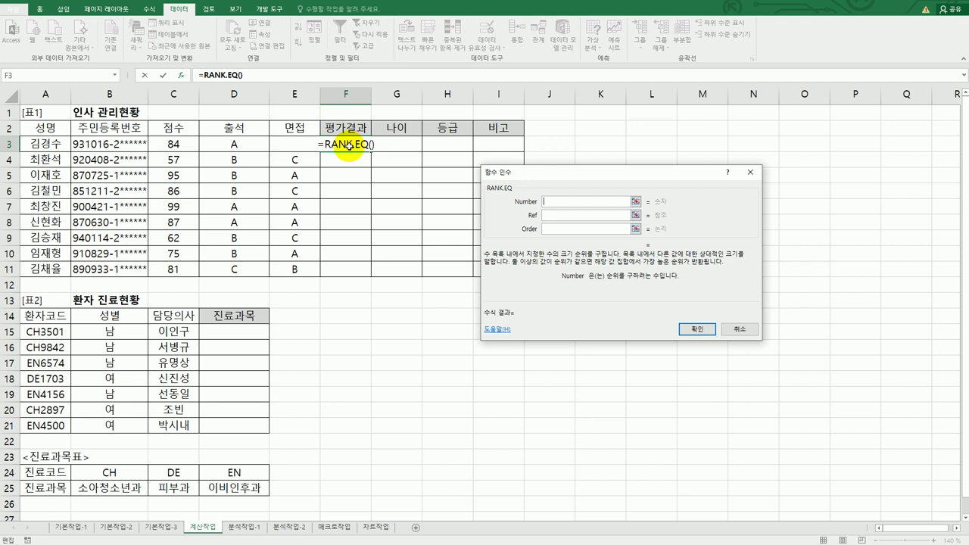
# Step: Rank C3 within the absolute range $C$3:$C$11 with order 0, and fill the formula down to F11
pyautogui.click(191, 142)
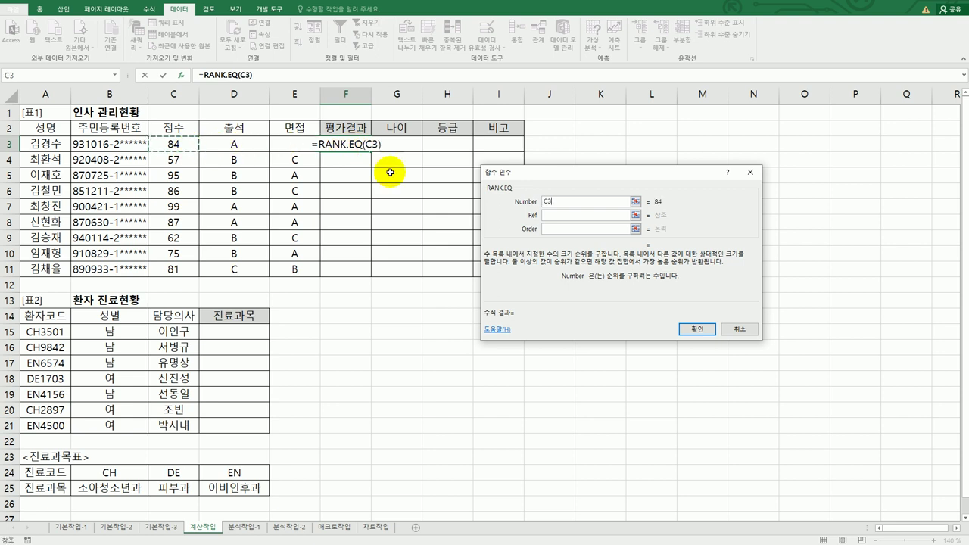
pyautogui.click(564, 216)
pyautogui.moveTo(179, 144); pyautogui.dragTo(180, 268)
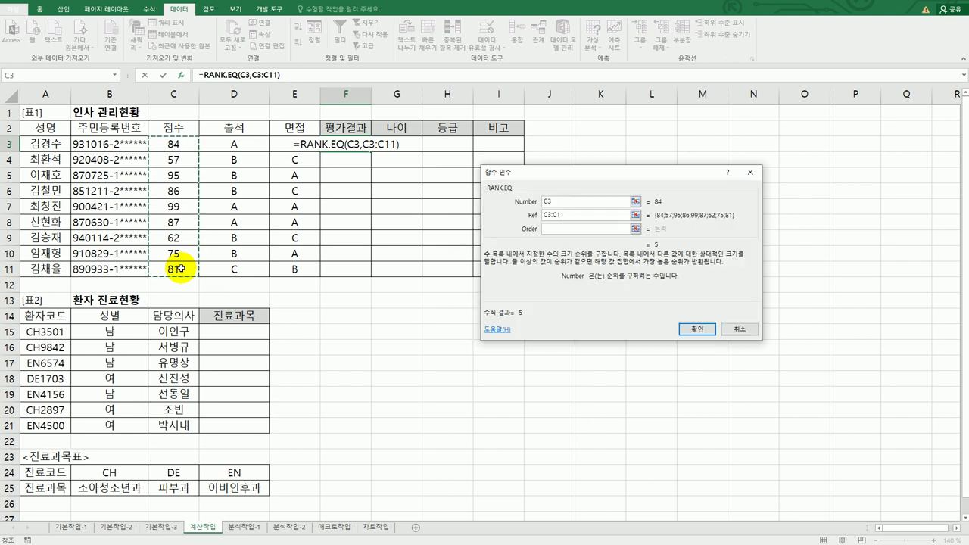
pyautogui.press('F4')
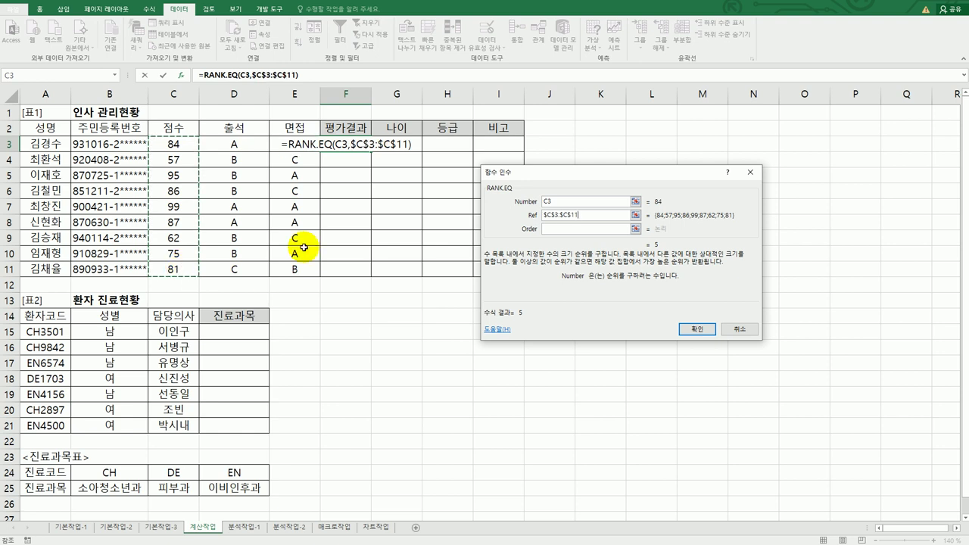
pyautogui.click(558, 229)
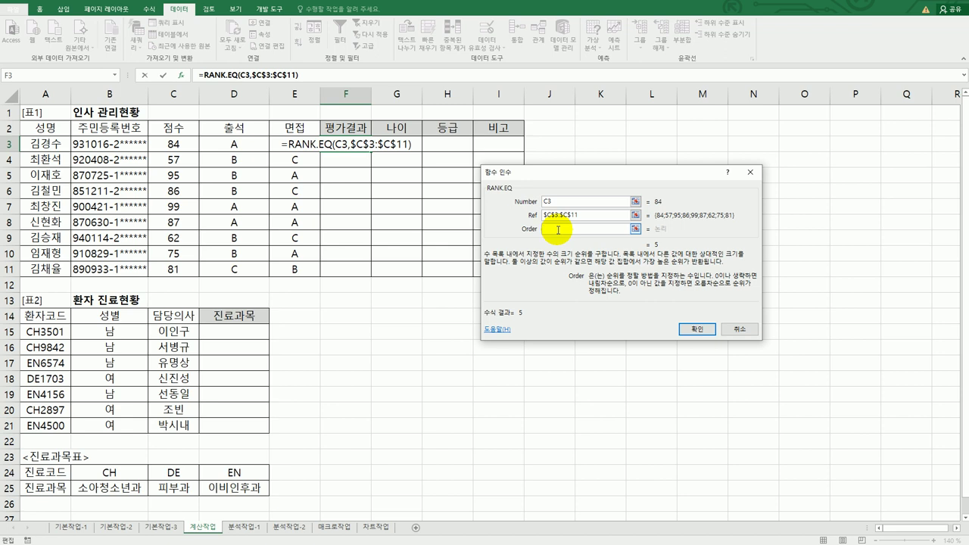
pyautogui.write('0')
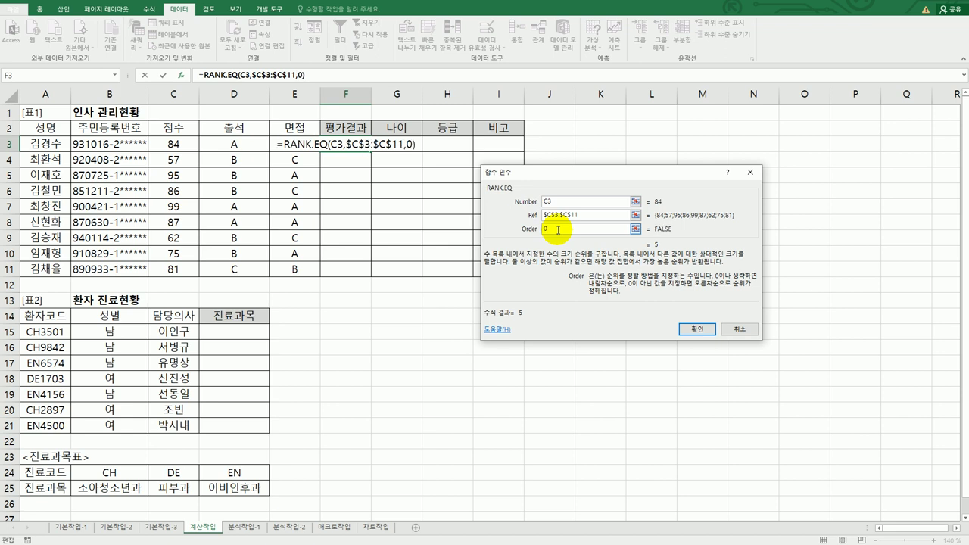
pyautogui.click(696, 329)
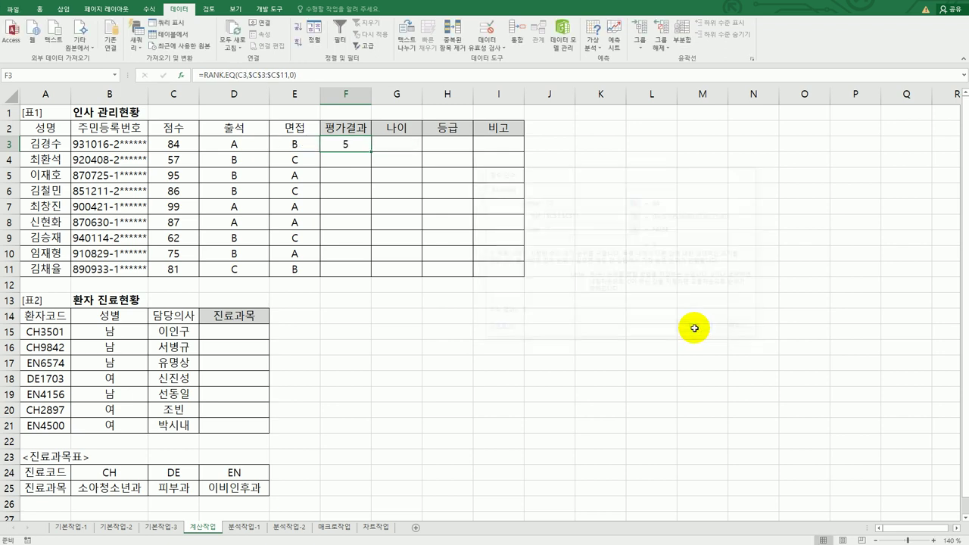
pyautogui.moveTo(372, 153); pyautogui.dragTo(362, 275)
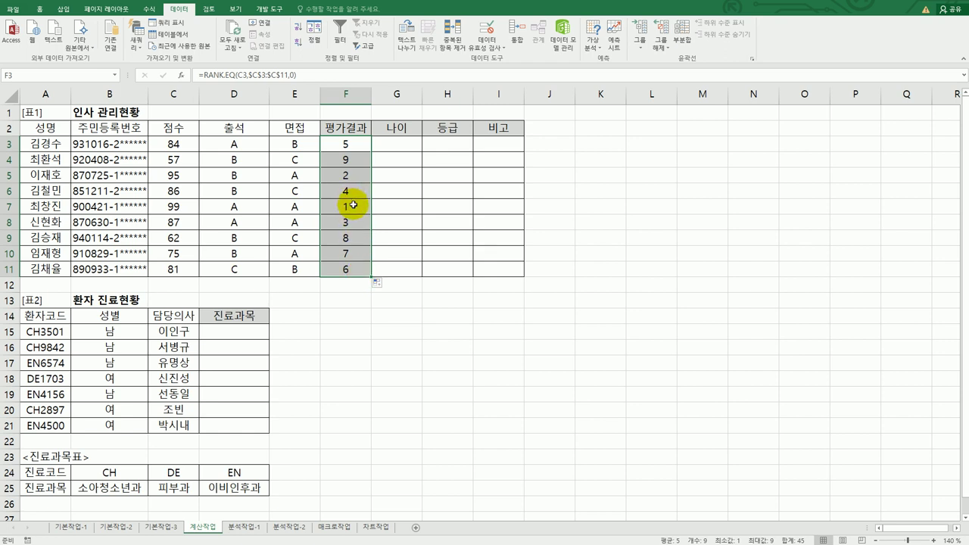
# Step: Wrap the F3 rank formula in an IF that returns "A" when the rank equals 1, leaving the false argument open
pyautogui.click(350, 143)
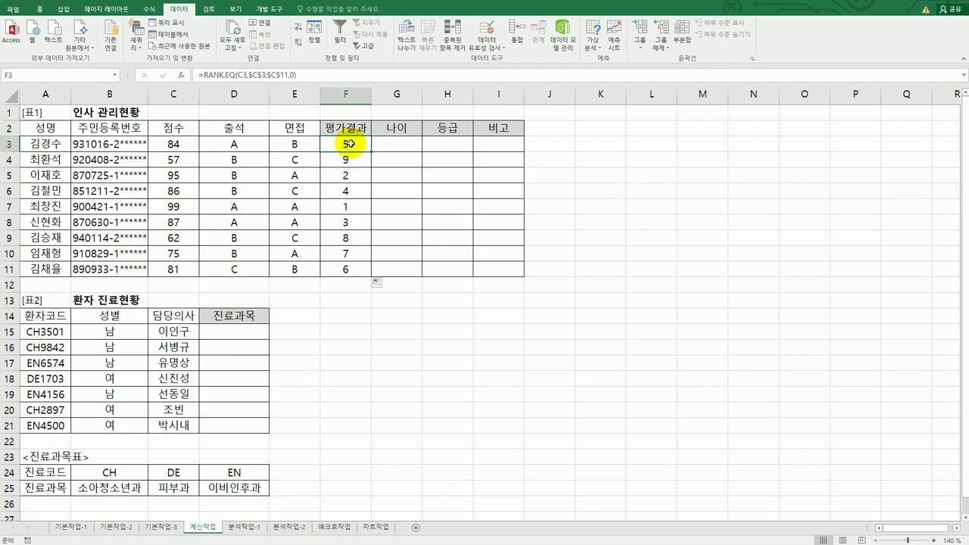
pyautogui.doubleClick(350, 144)
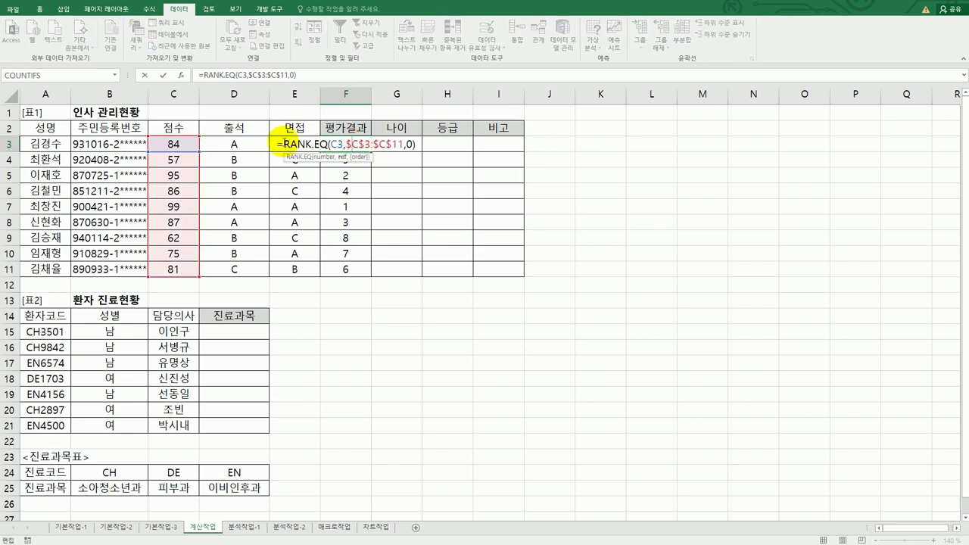
pyautogui.write('if')
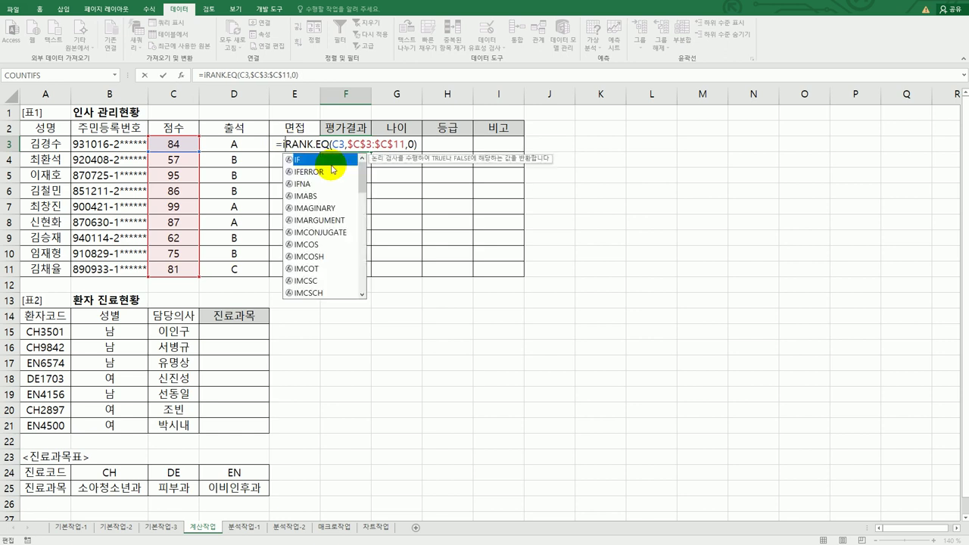
pyautogui.press('Tab')
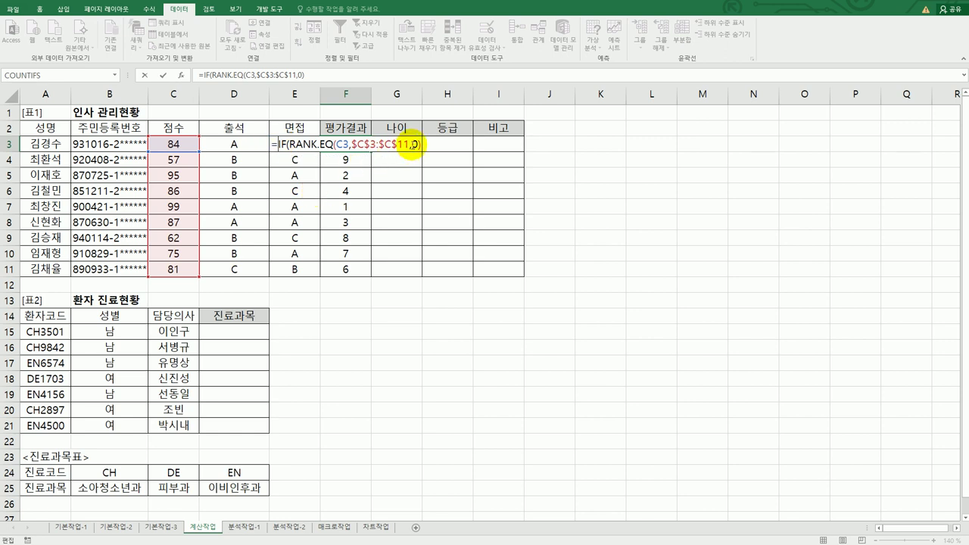
pyautogui.write('=1,')
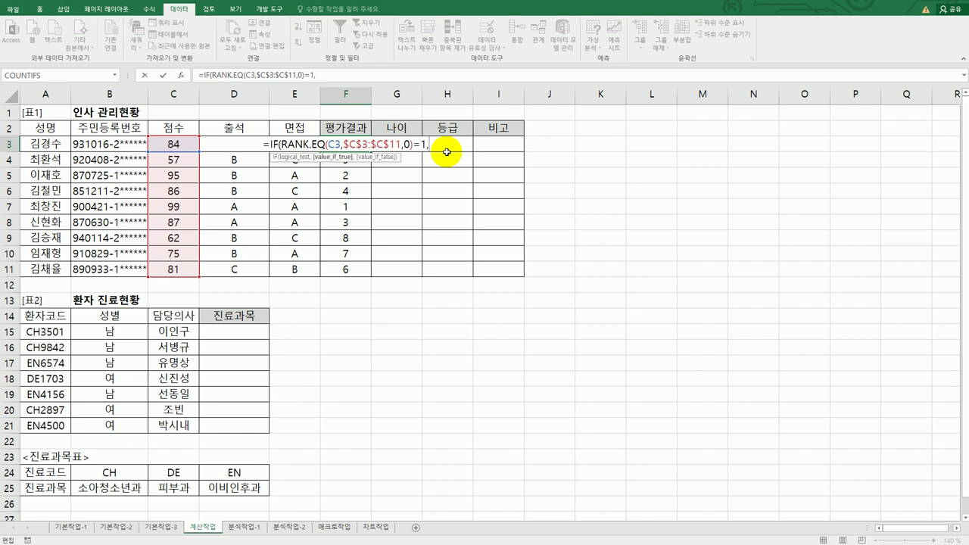
pyautogui.write('"ㅁ')
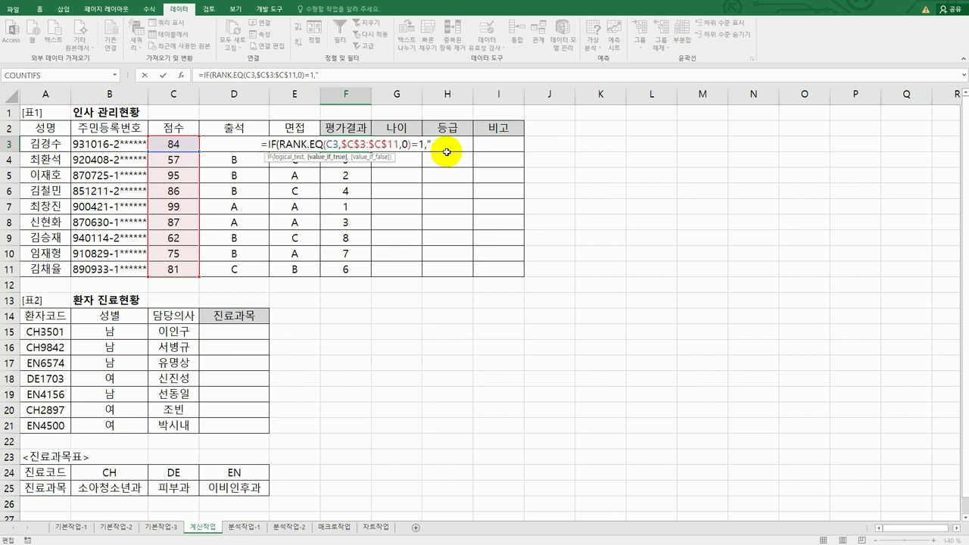
pyautogui.press('BackSpace')
pyautogui.write('A"')
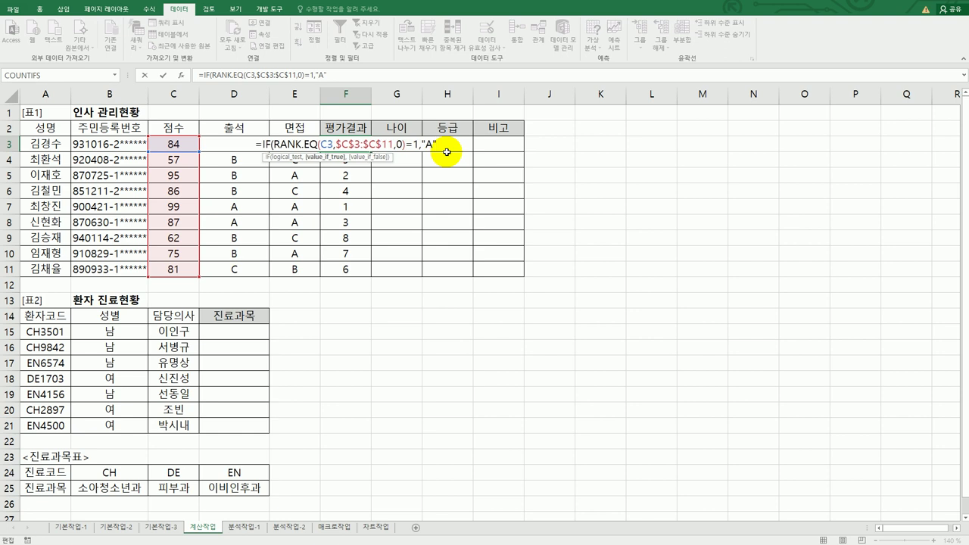
pyautogui.write(',')
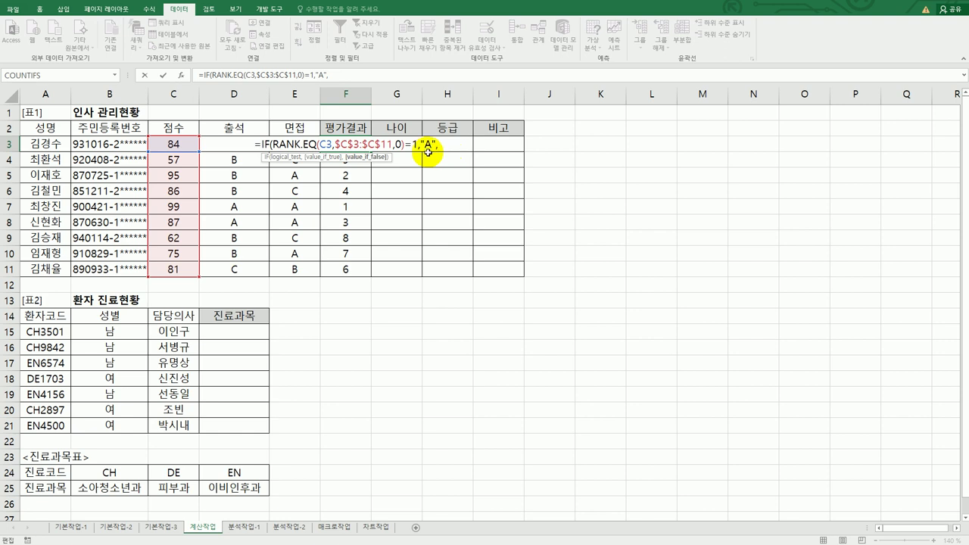
# Step: Copy the IF(RANK.EQ…) fragment in F3 into its false argument, changing the copy to return "B" for ranks <=3
pyautogui.moveTo(261, 144); pyautogui.dragTo(458, 145)
pyautogui.hotkey('ctrl', 'c')
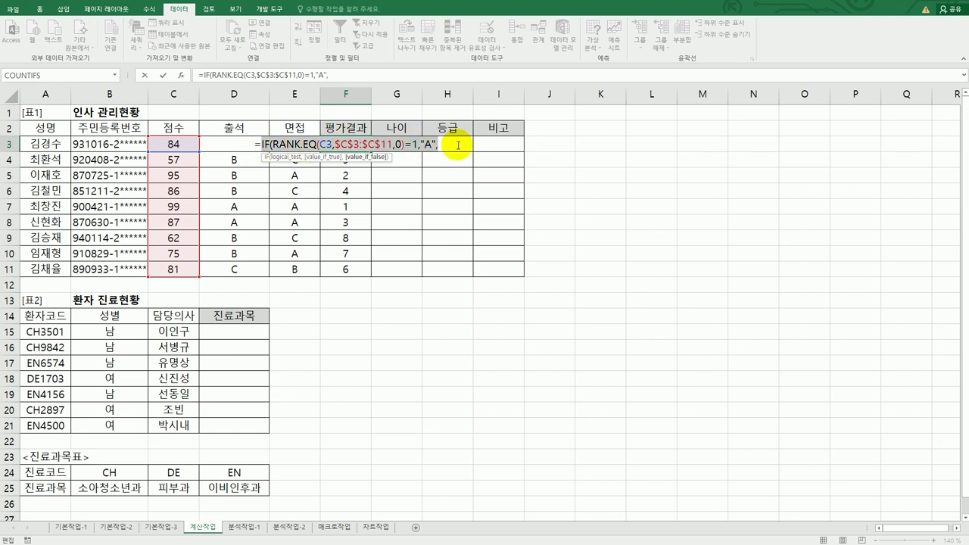
pyautogui.click(447, 146)
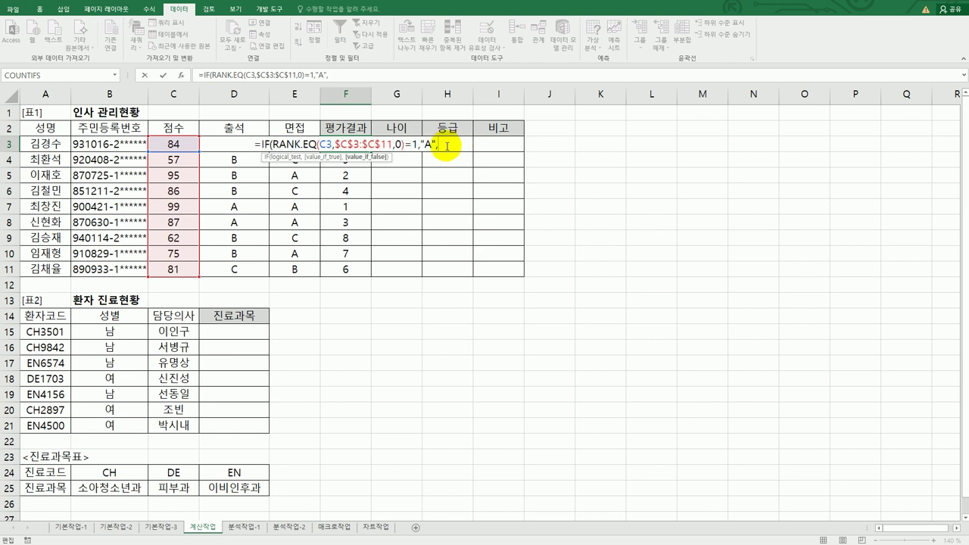
pyautogui.hotkey('ctrl', 'v')
pyautogui.click(493, 145)
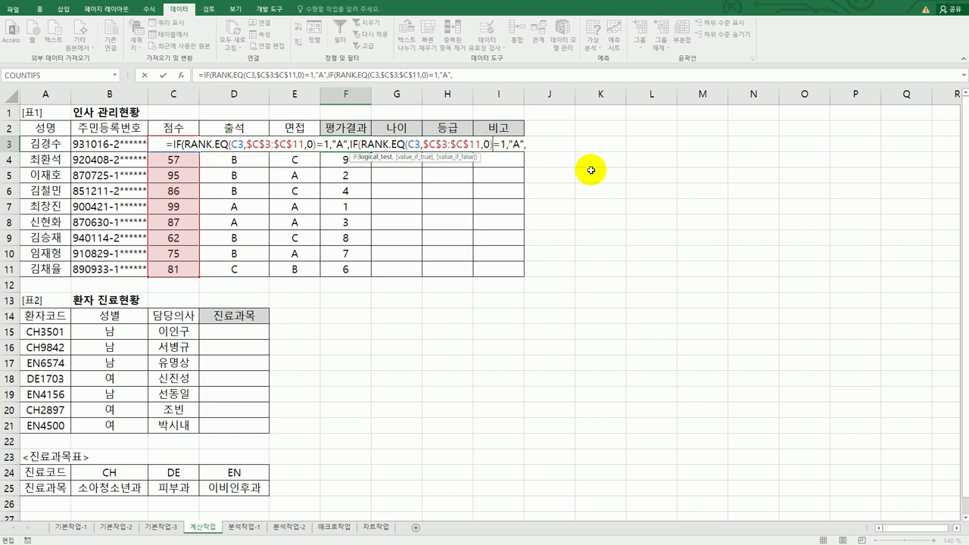
pyautogui.write('<')
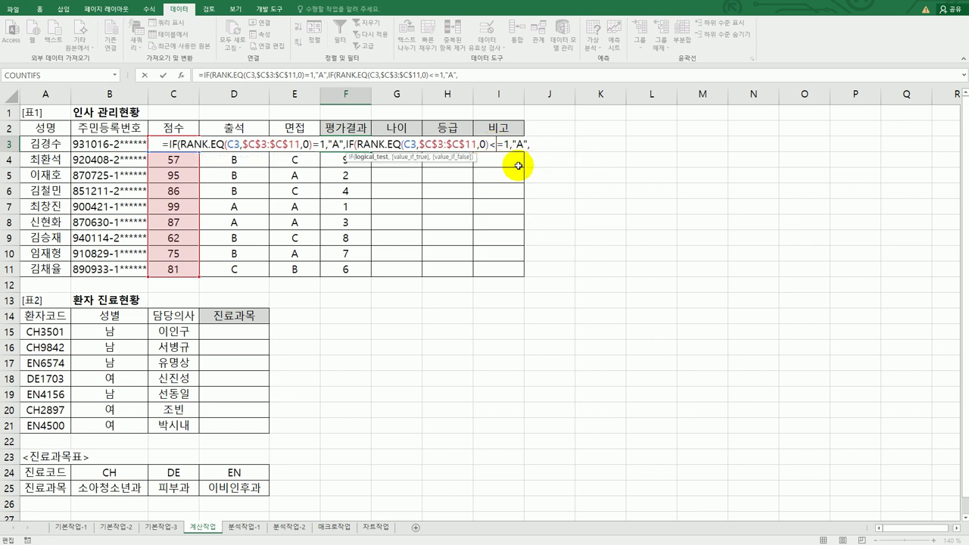
pyautogui.click(507, 146)
pyautogui.press('BackSpace')
pyautogui.write('3')
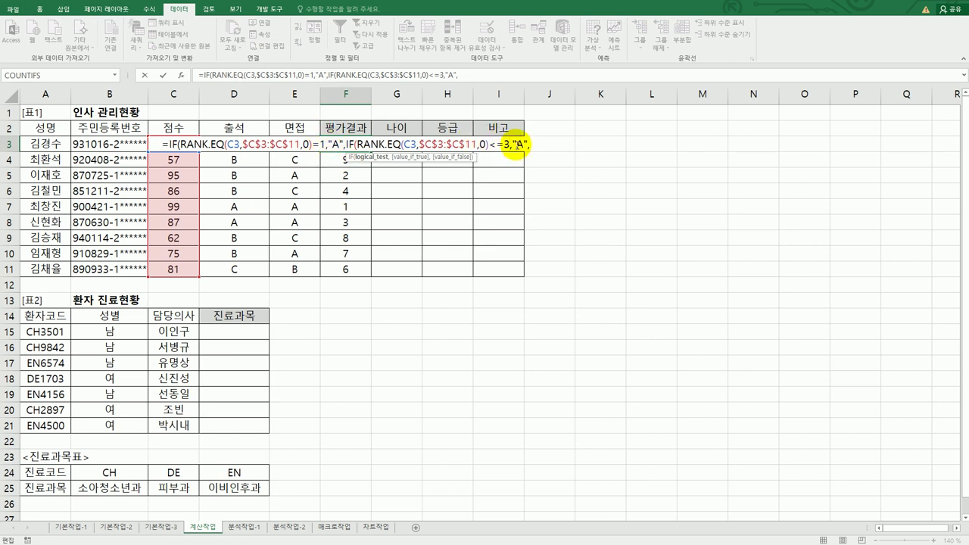
pyautogui.click(521, 144)
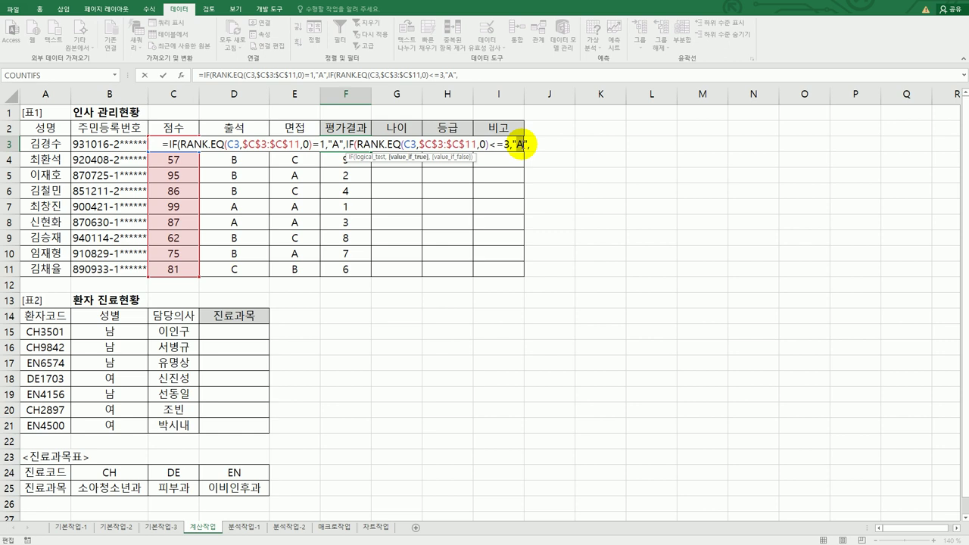
pyautogui.write('B')
# Step: Paste the IF(RANK.EQ…) fragment as F3's next false argument, changing it to return "C" for ranks <=7
pyautogui.click(541, 146)
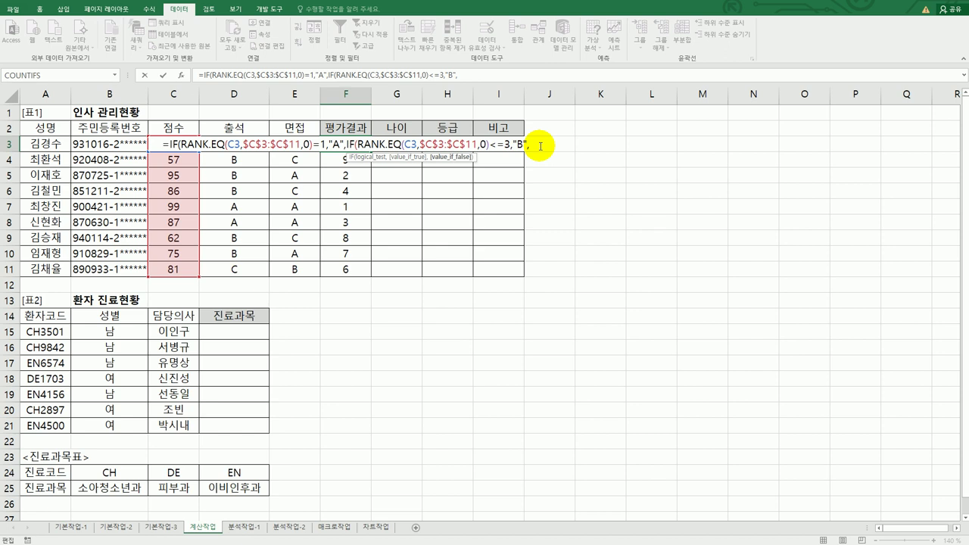
pyautogui.hotkey('ctrl', 'v')
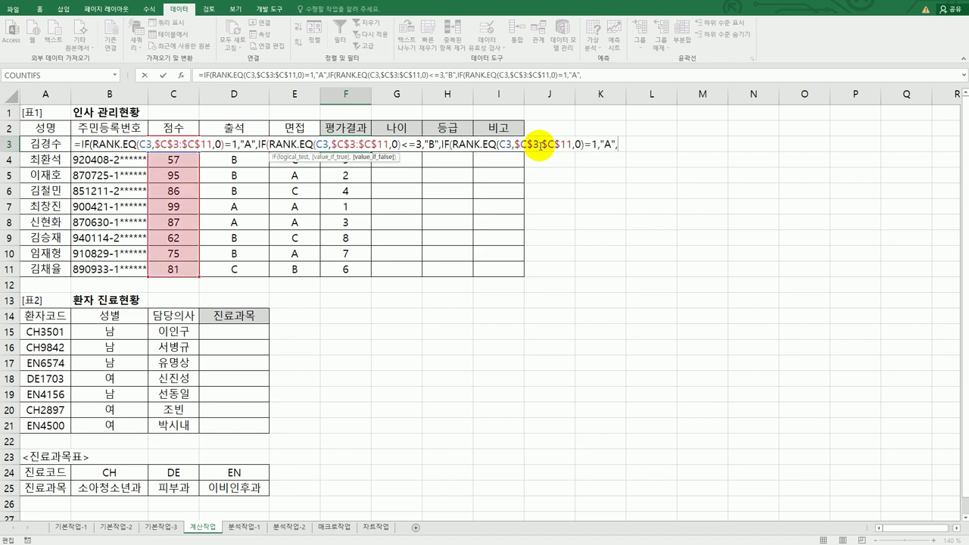
pyautogui.click(581, 145)
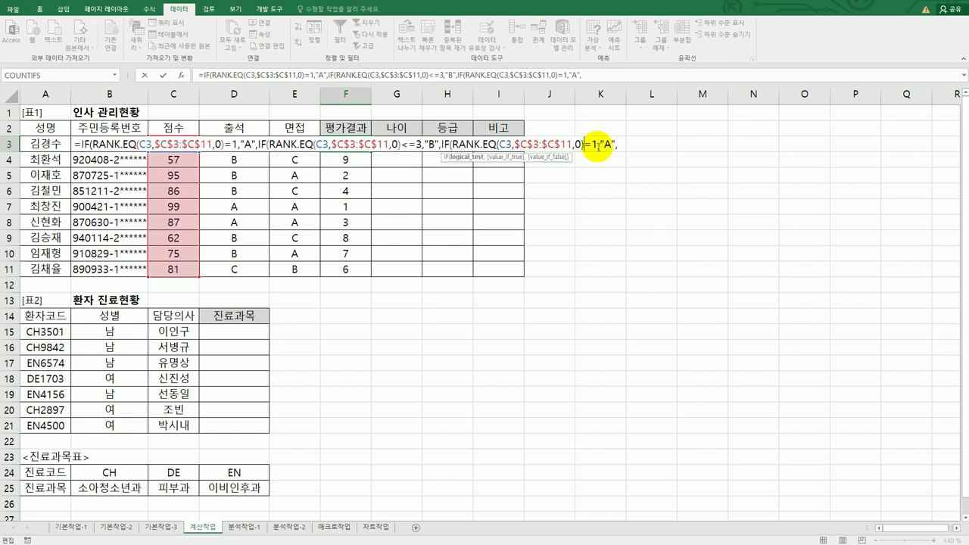
pyautogui.write('<=')
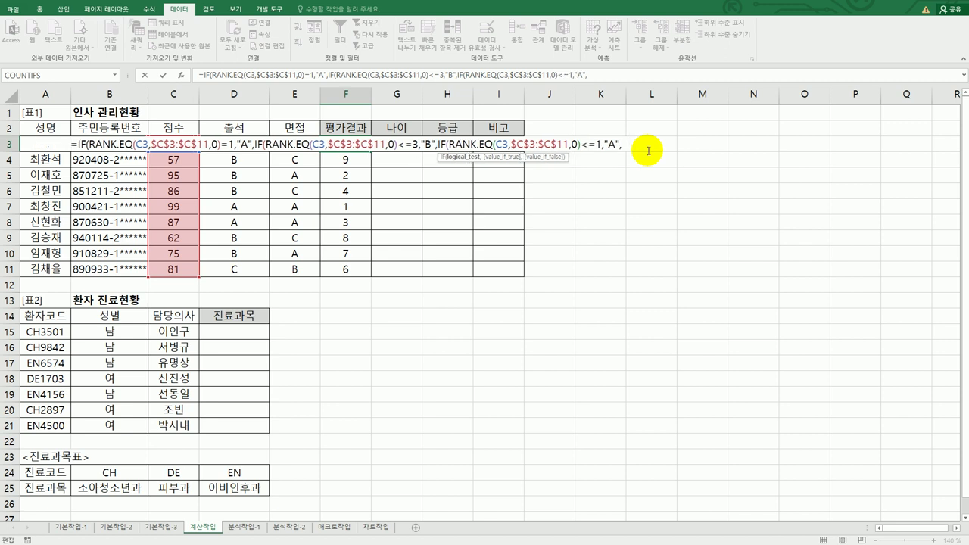
pyautogui.write('7')
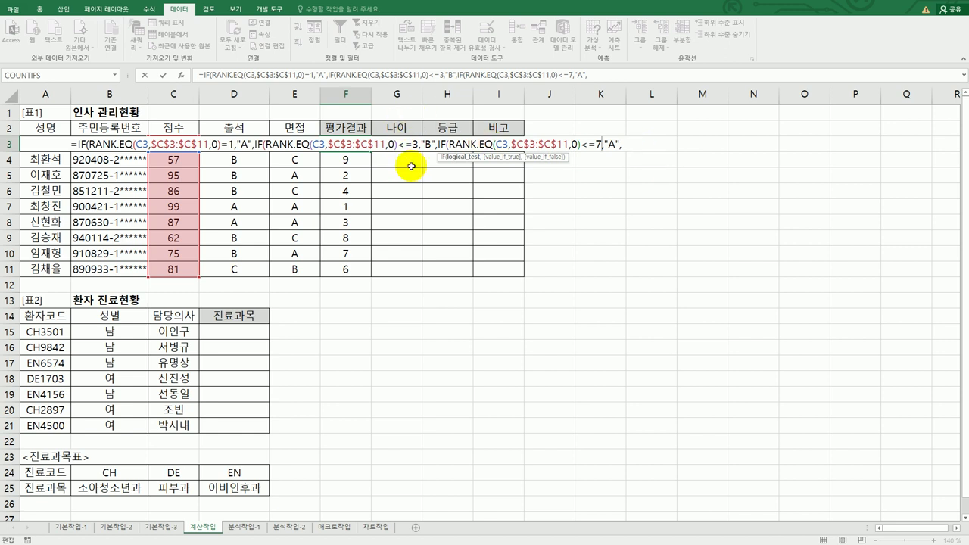
pyautogui.doubleClick(612, 144)
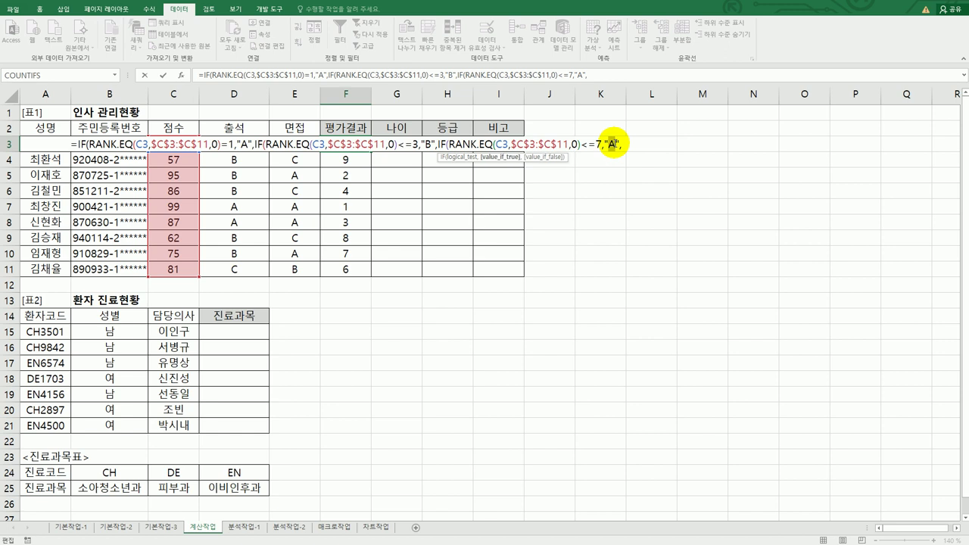
pyautogui.write('C')
pyautogui.press('End')
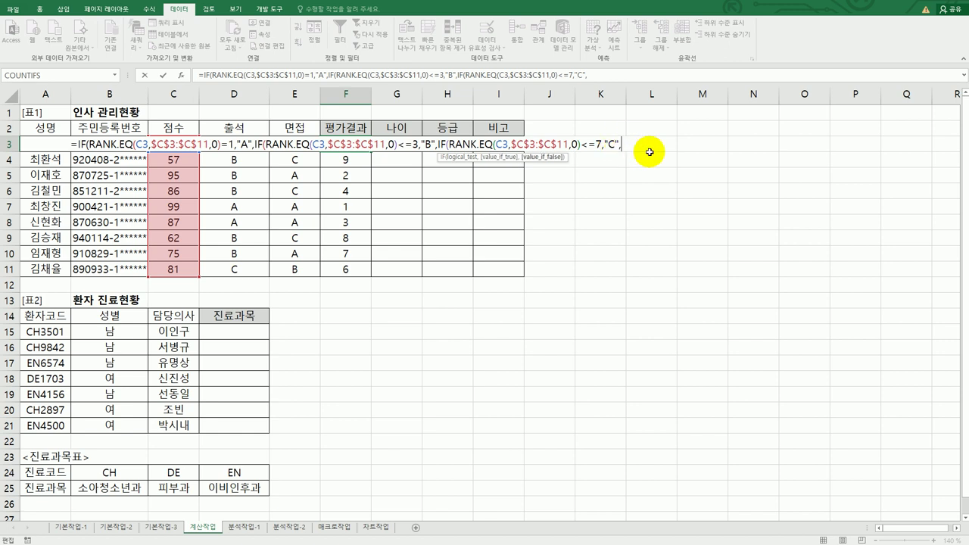
# Step: Set the last false value in F3 to "재시험", close all three IFs, and fill the formula down to F11
pyautogui.write('"')
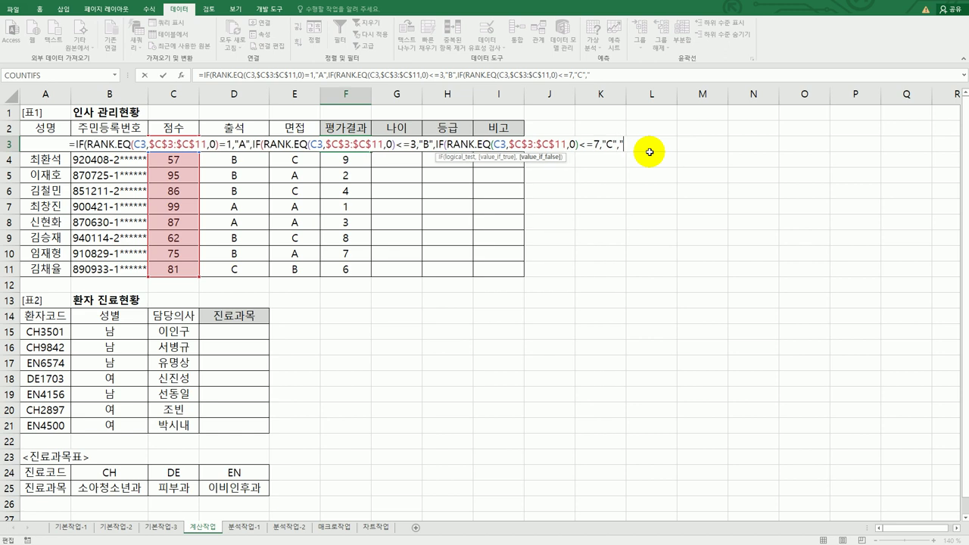
pyautogui.write('재실험"')
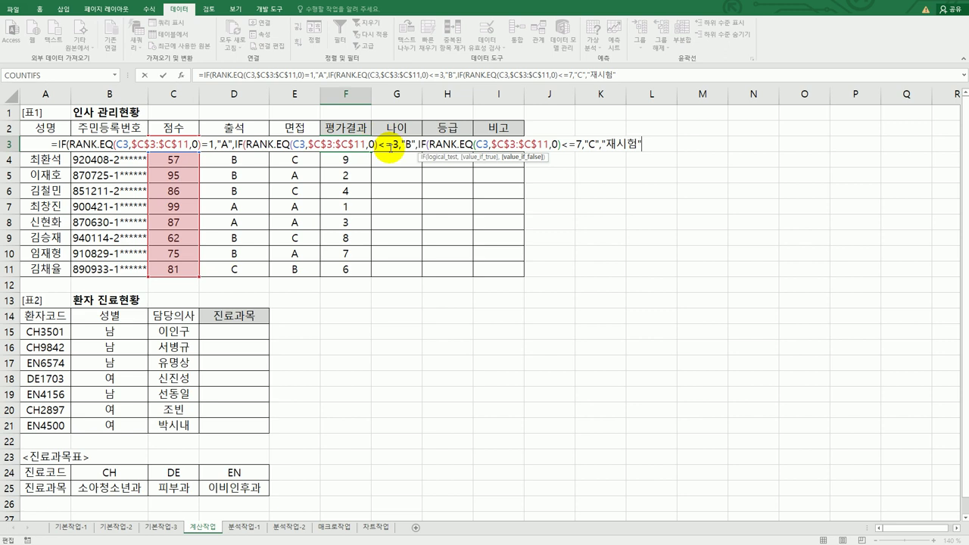
pyautogui.write('))')
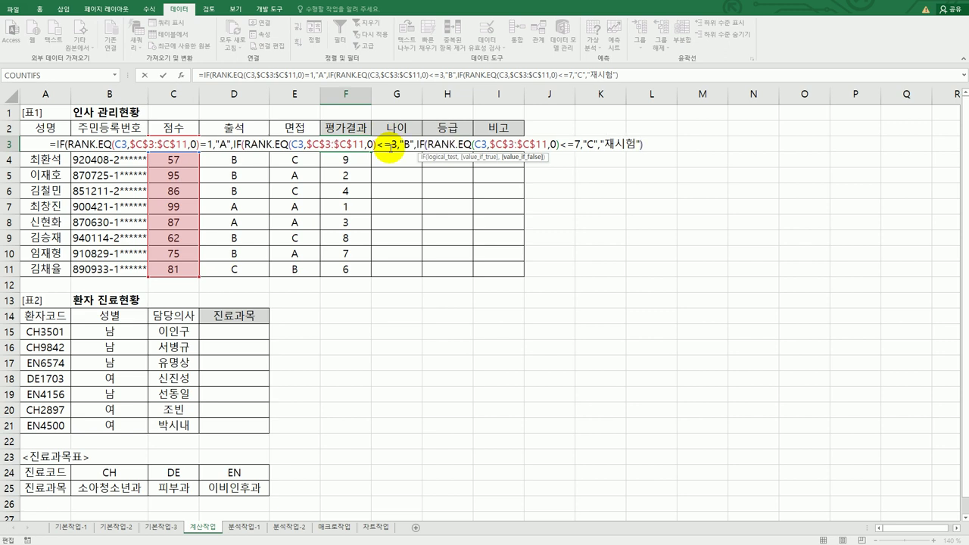
pyautogui.write(')')
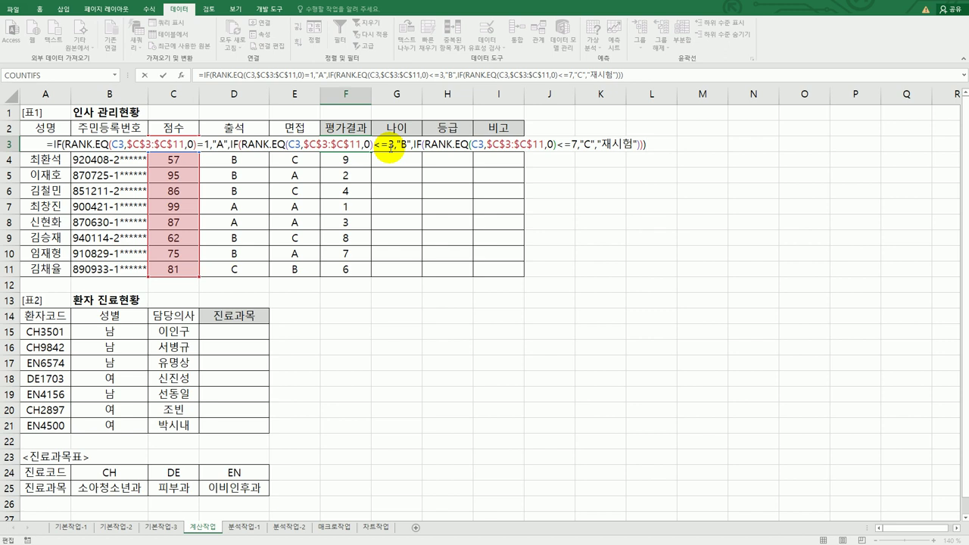
pyautogui.hotkey('ctrl', 'Return')
pyautogui.moveTo(370, 154); pyautogui.dragTo(361, 274)
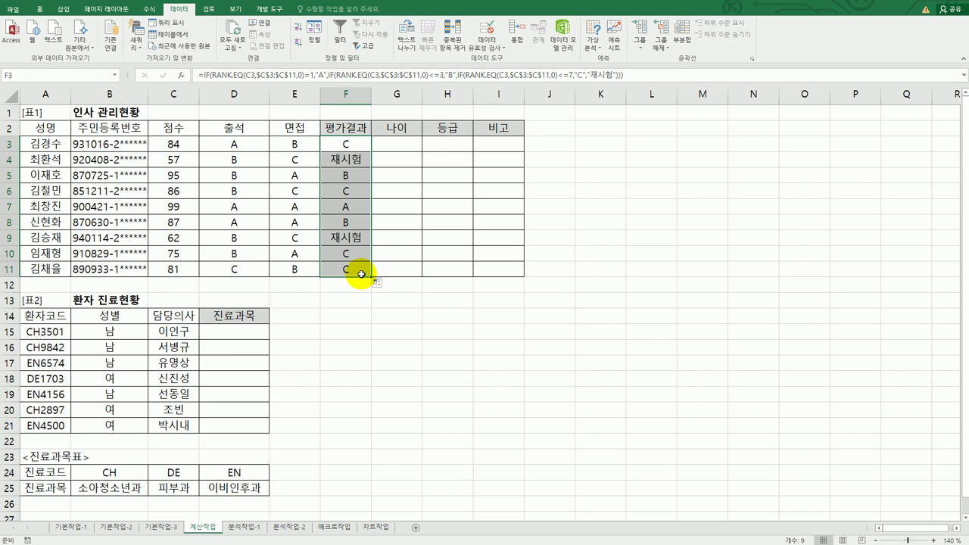
# Step: Enter =YEAR(TODAY()) in G3 of the 나이 column and fill it down to G11
pyautogui.click(402, 147)
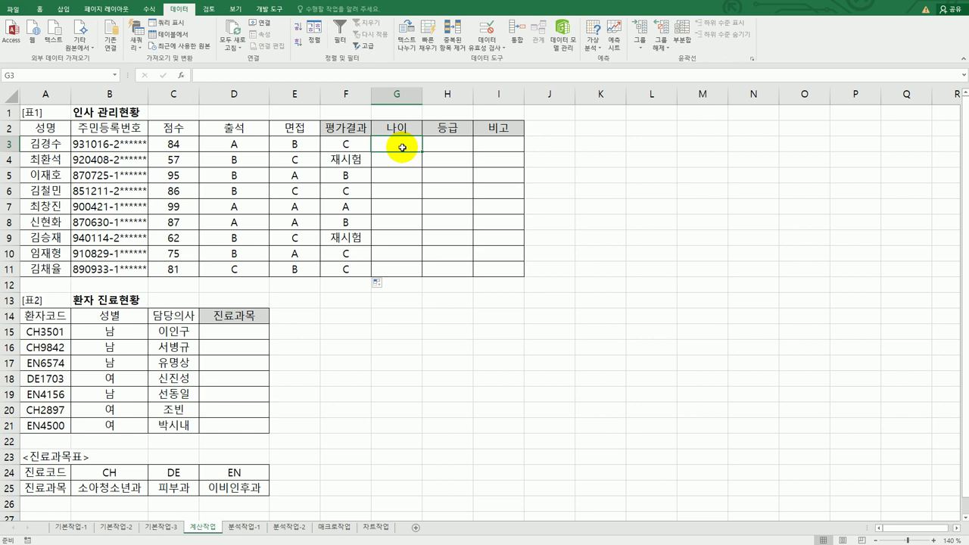
pyautogui.moveTo(402, 147); pyautogui.dragTo(402, 277)
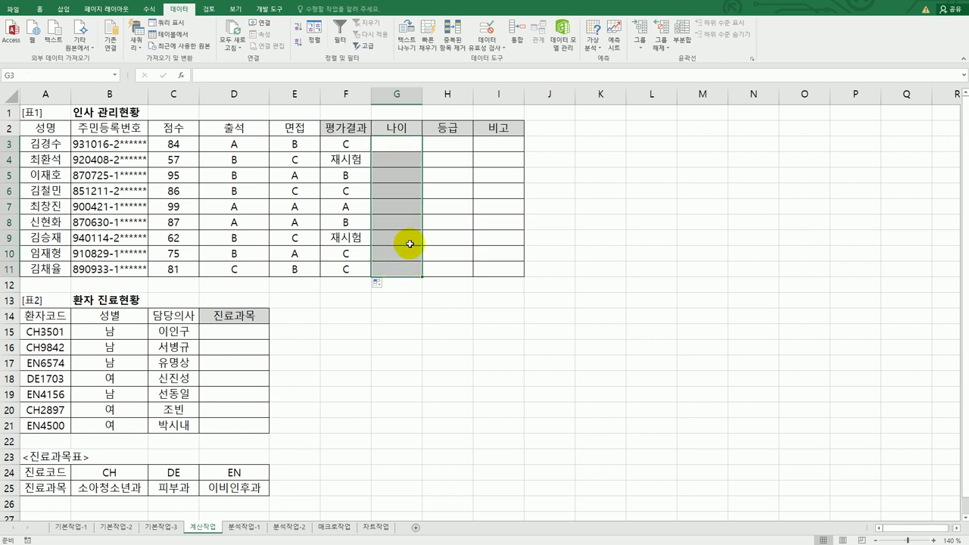
pyautogui.click(410, 148)
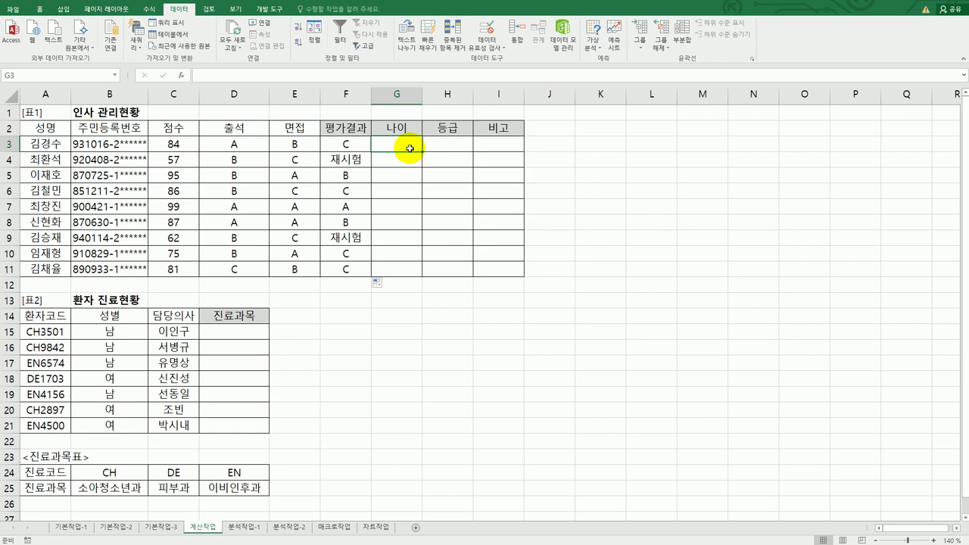
pyautogui.write('=')
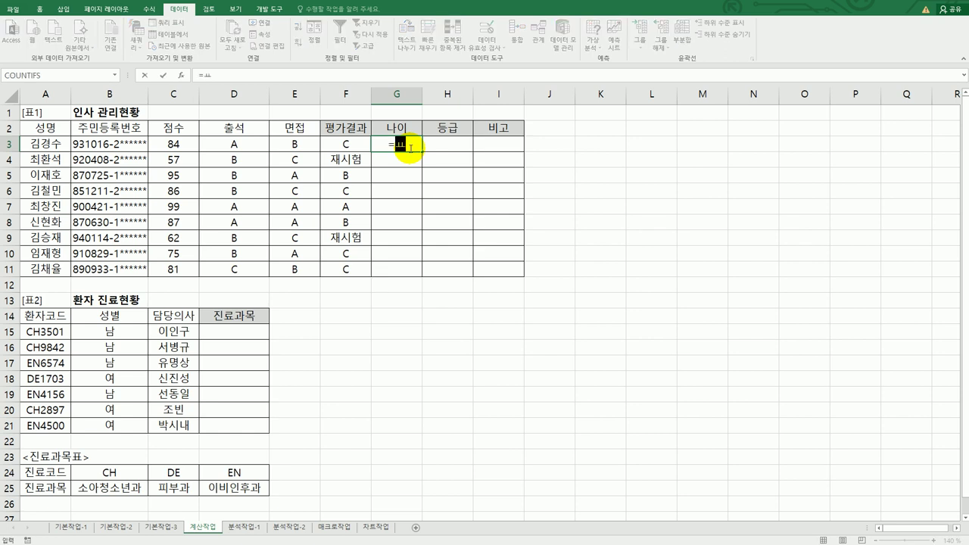
pyautogui.write('y')
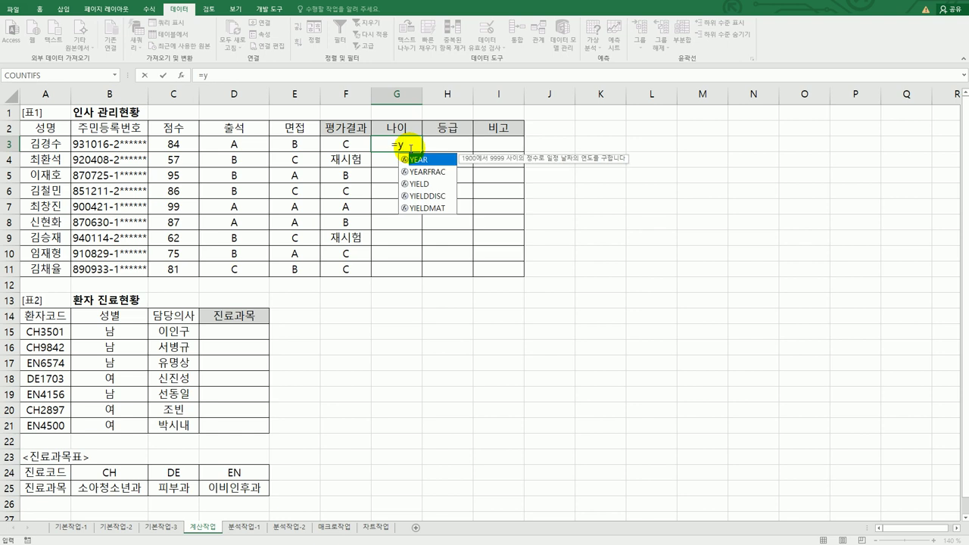
pyautogui.doubleClick(415, 159)
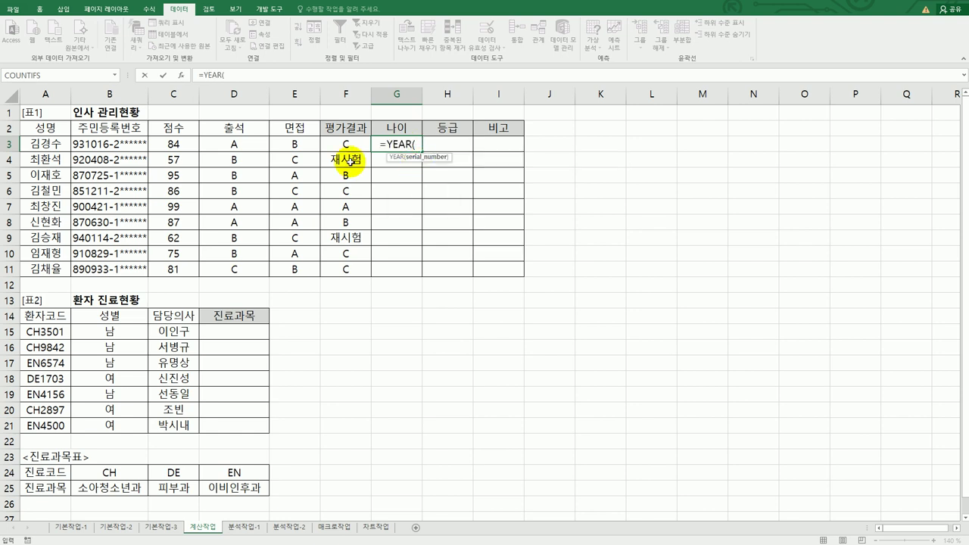
pyautogui.write('to')
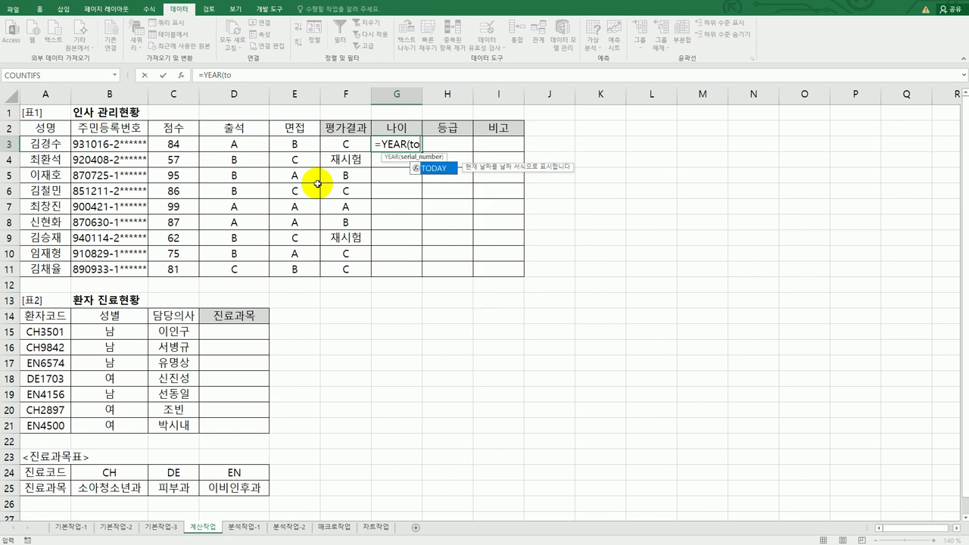
pyautogui.doubleClick(434, 168)
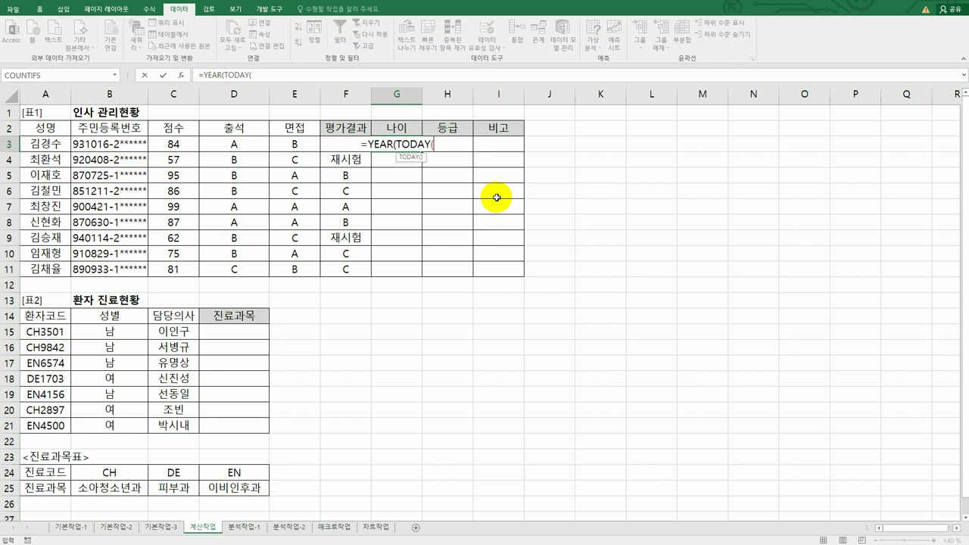
pyautogui.write(')')
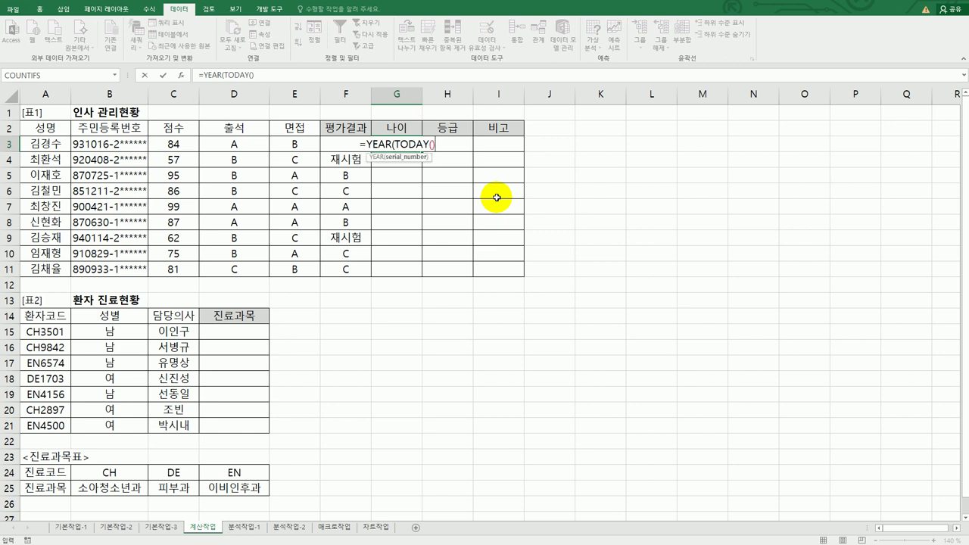
pyautogui.write(')')
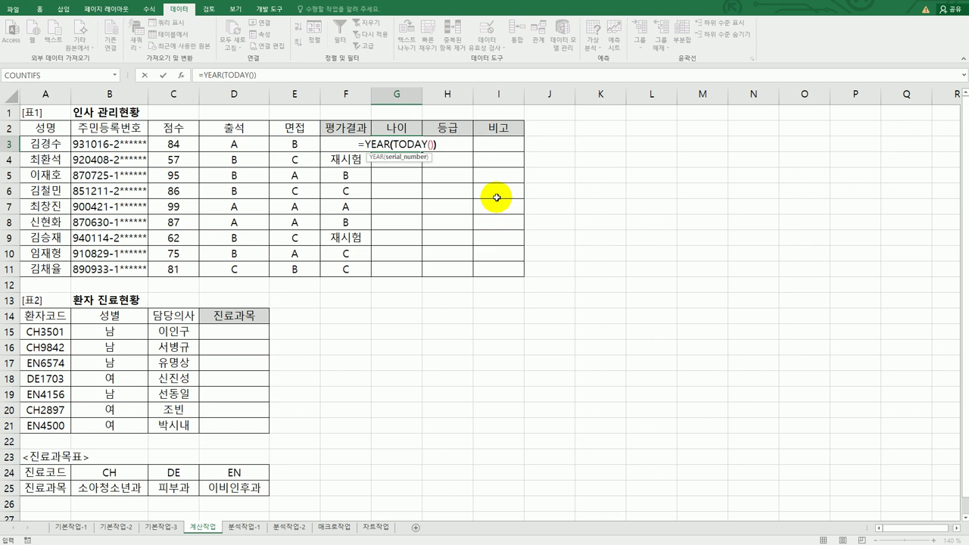
pyautogui.press('Return')
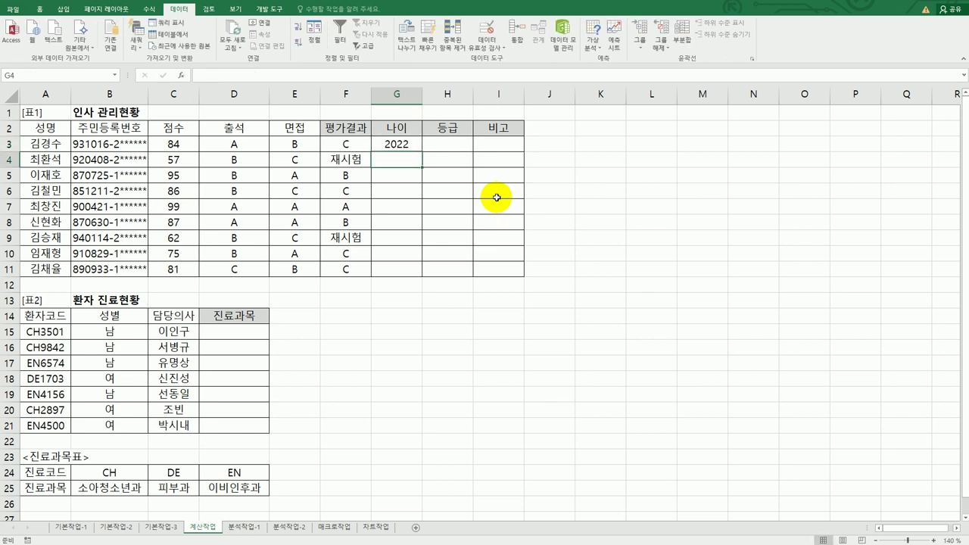
pyautogui.click(405, 142)
pyautogui.moveTo(421, 154); pyautogui.dragTo(416, 277)
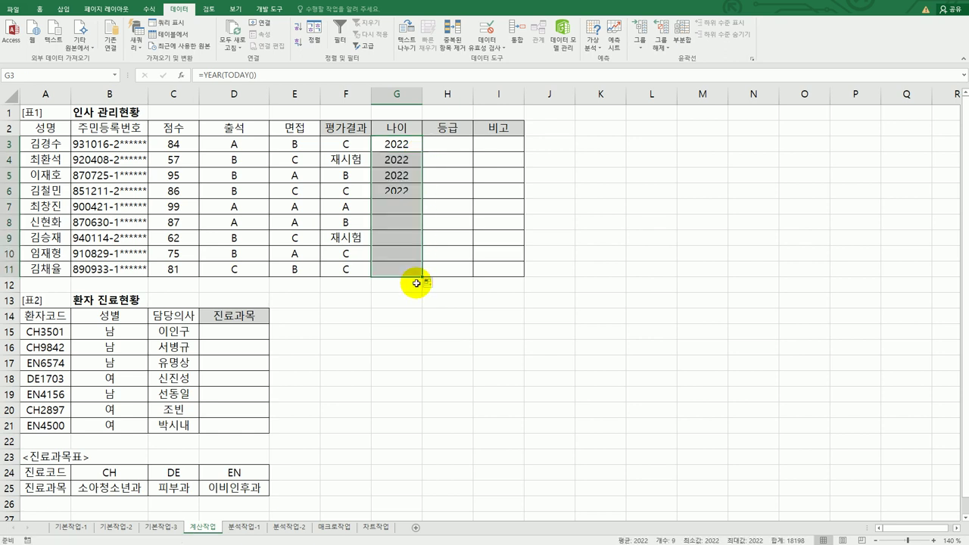
# Step: Extend the G3 formula to subtract LEFT(B3,2), the first two characters of the 주민등록번호, from the current year
pyautogui.click(402, 142)
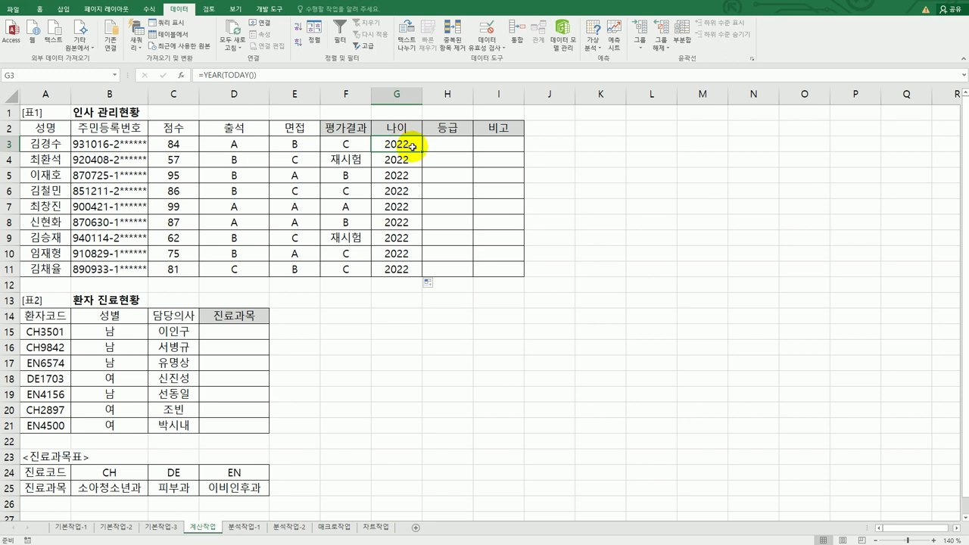
pyautogui.doubleClick(412, 146)
pyautogui.write('-')
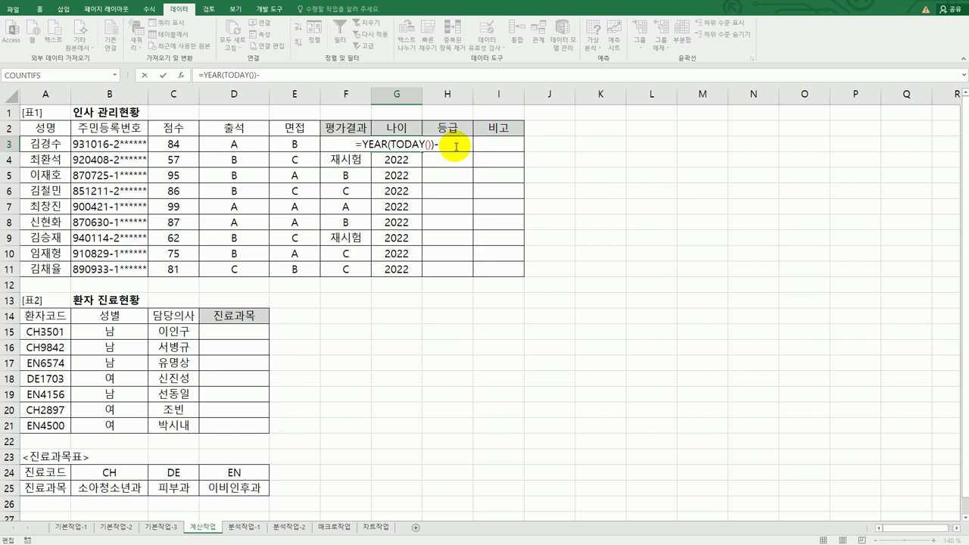
pyautogui.write('le')
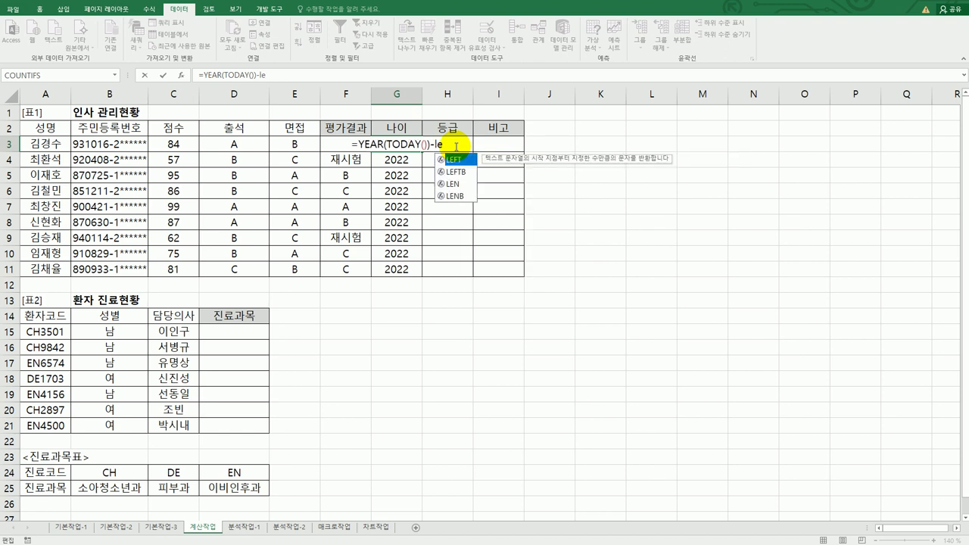
pyautogui.doubleClick(458, 160)
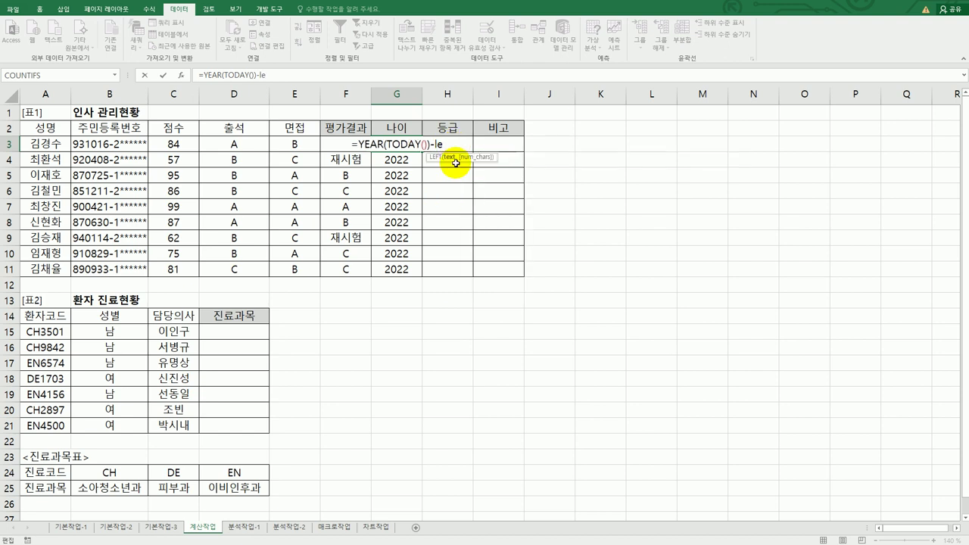
pyautogui.click(182, 76)
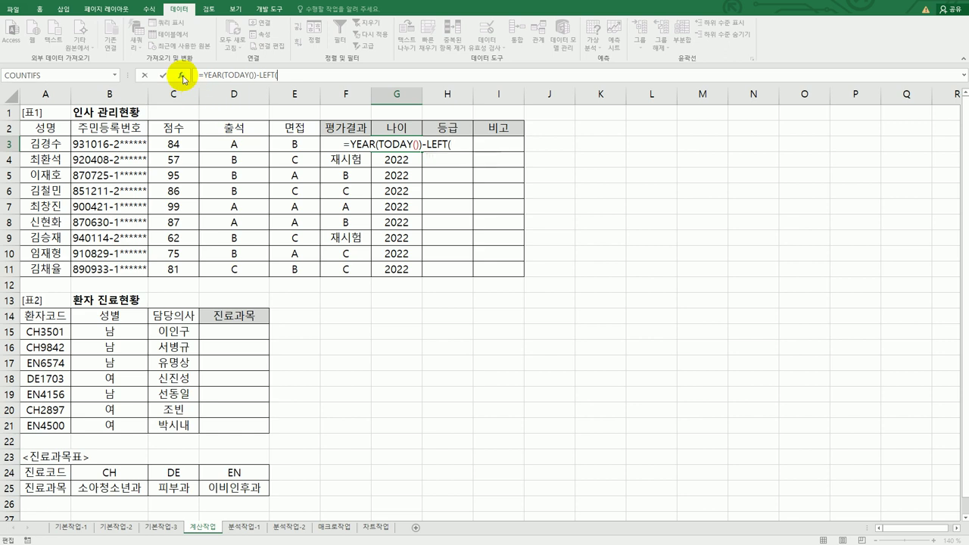
pyautogui.click(136, 146)
pyautogui.click(549, 225)
pyautogui.write('1')
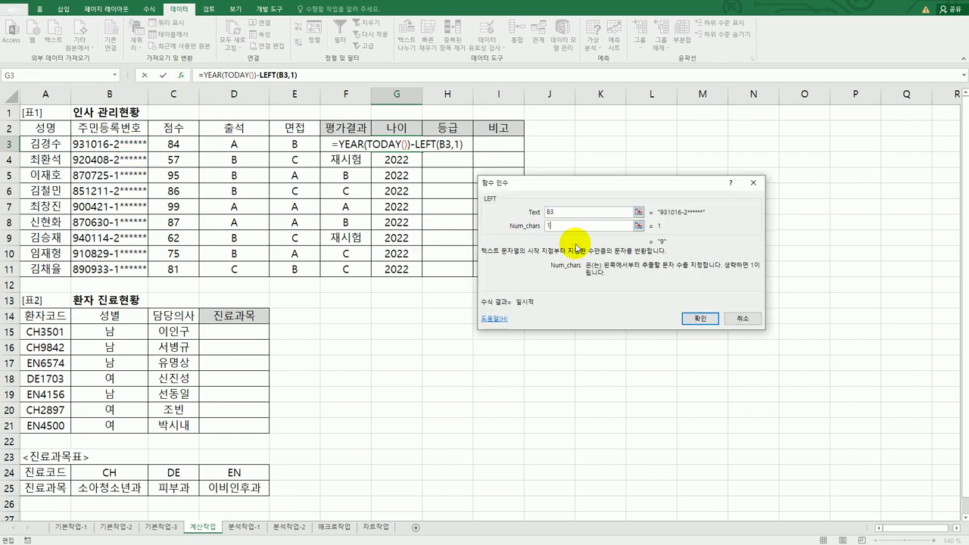
pyautogui.press('BackSpace')
pyautogui.write('2')
pyautogui.click(700, 318)
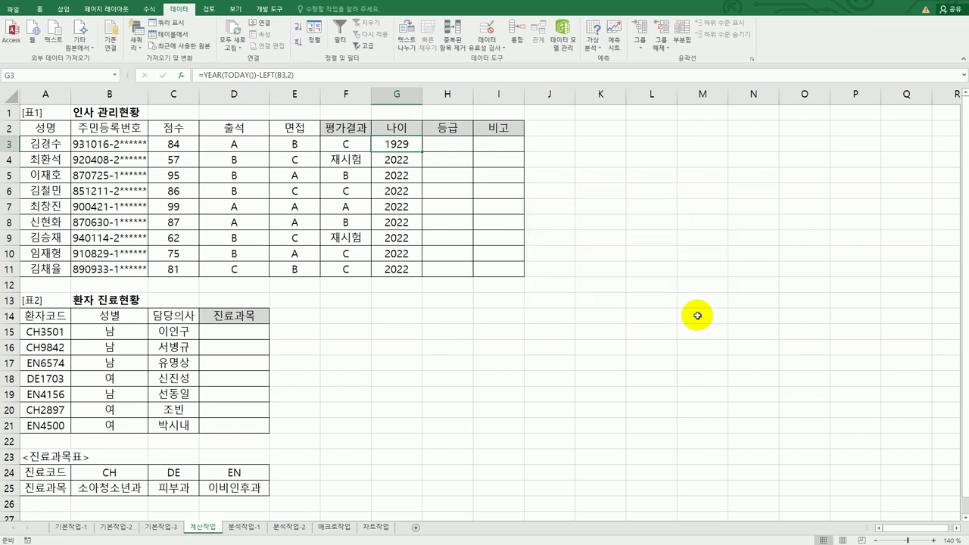
# Step: Subtract 1900 at the end of the G3 age formula
pyautogui.doubleClick(407, 144)
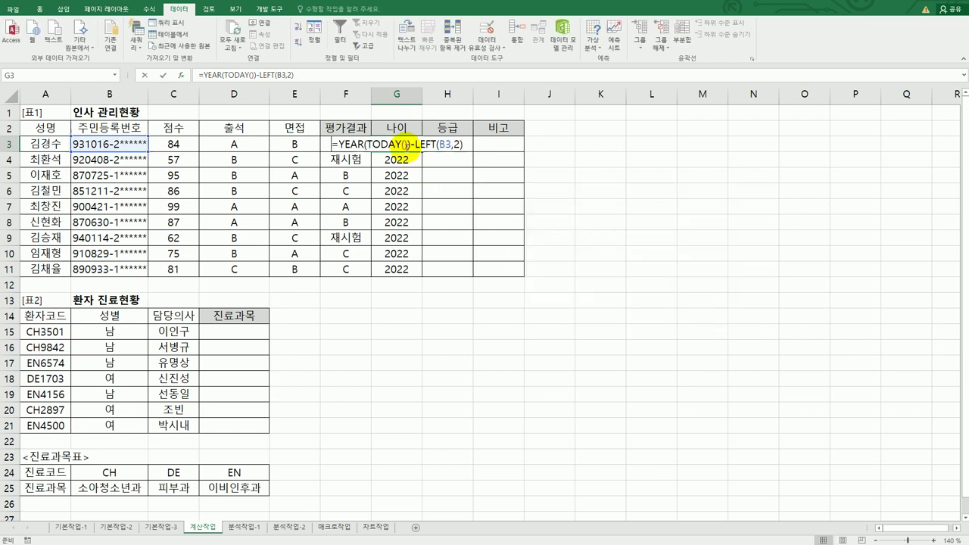
pyautogui.click(466, 148)
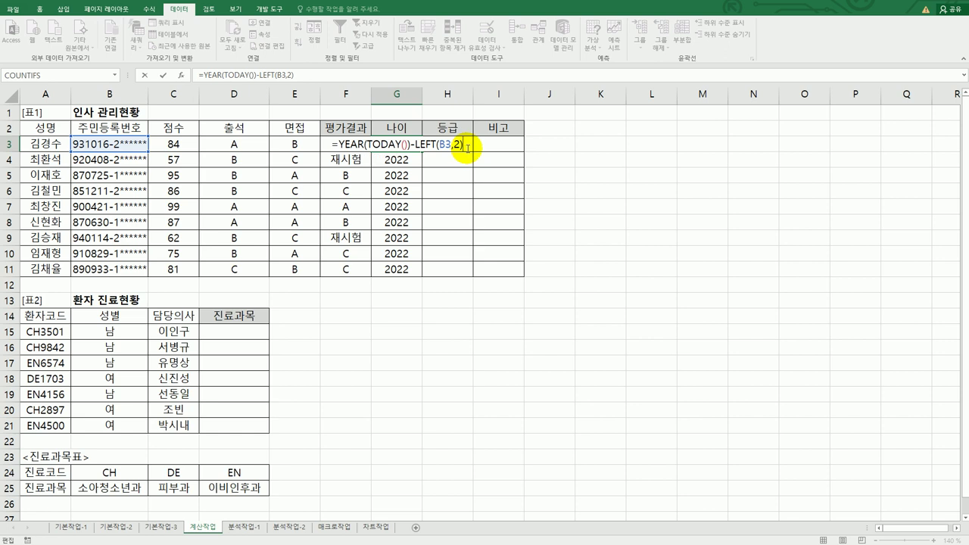
pyautogui.write('-')
pyautogui.write('1900')
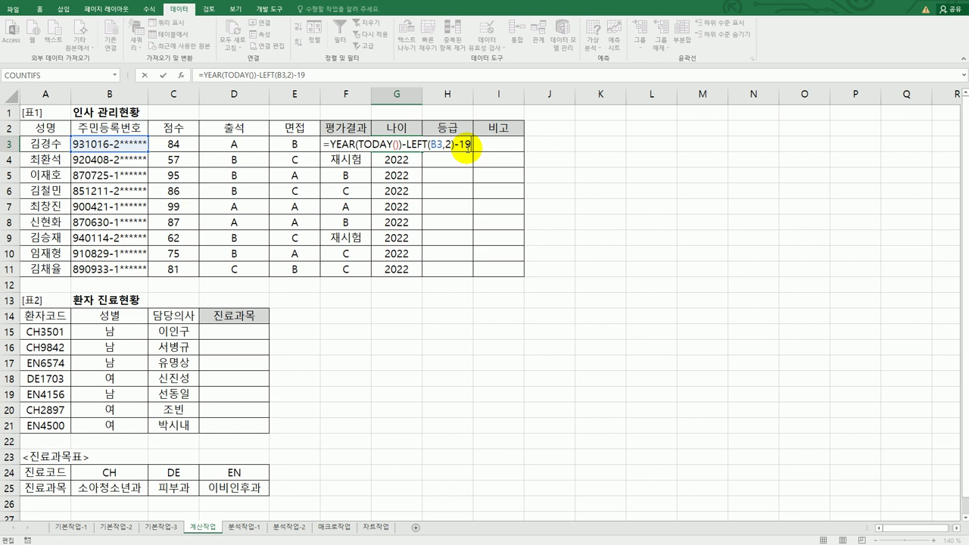
pyautogui.press('Return')
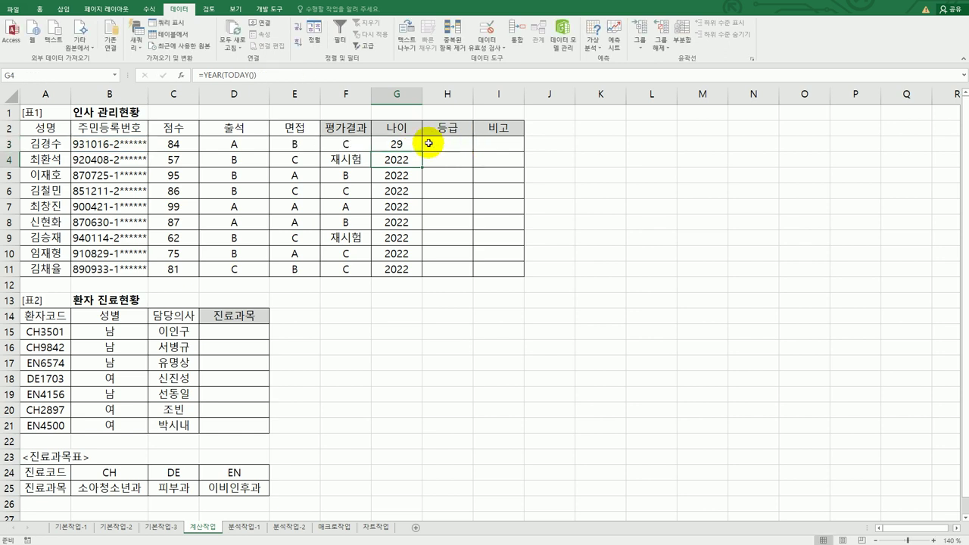
# Step: Fill the G3 age formula down to G11
pyautogui.click(400, 147)
pyautogui.moveTo(422, 152); pyautogui.dragTo(418, 275)
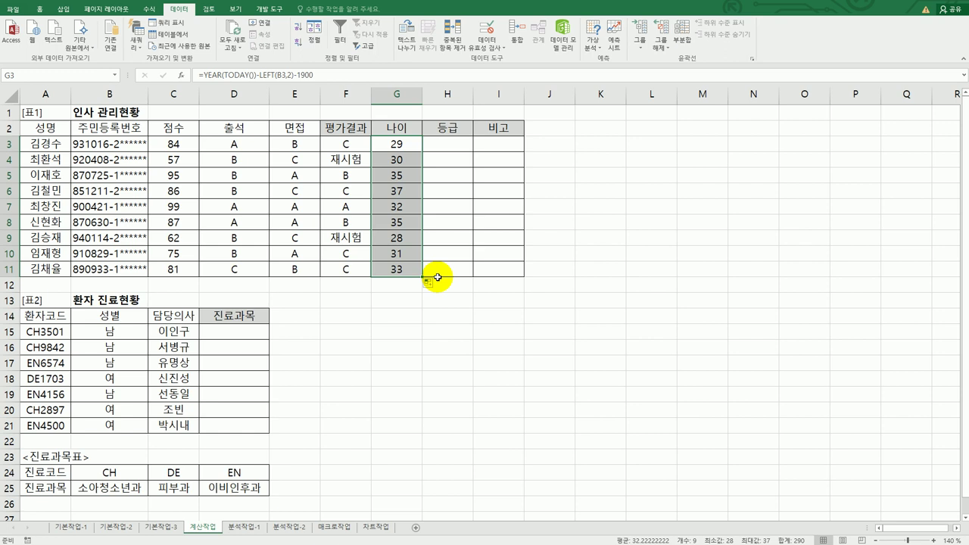
# Step: Start an IF formula in H3 of the 등급 column with the condition AND(D3="A",E3="A")
pyautogui.click(444, 145)
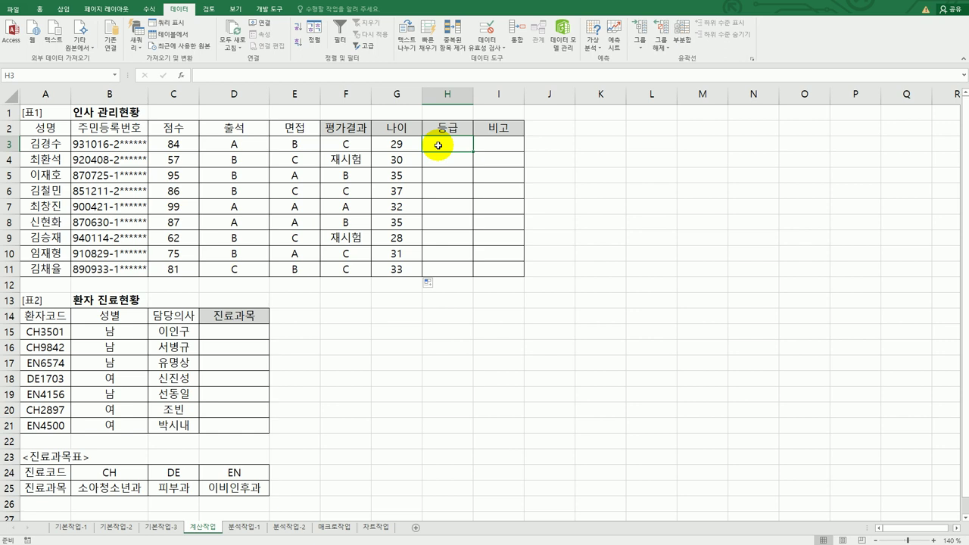
pyautogui.write('=')
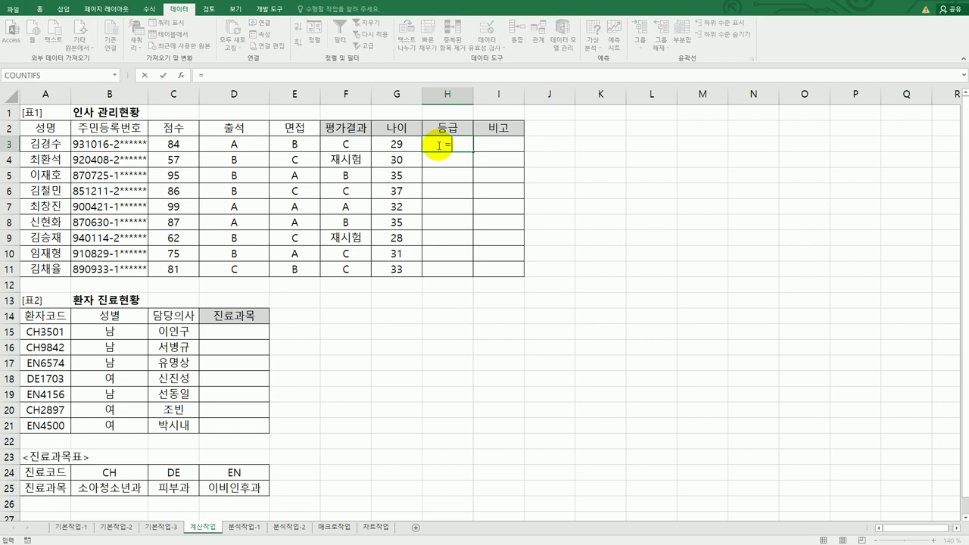
pyautogui.write('IF(')
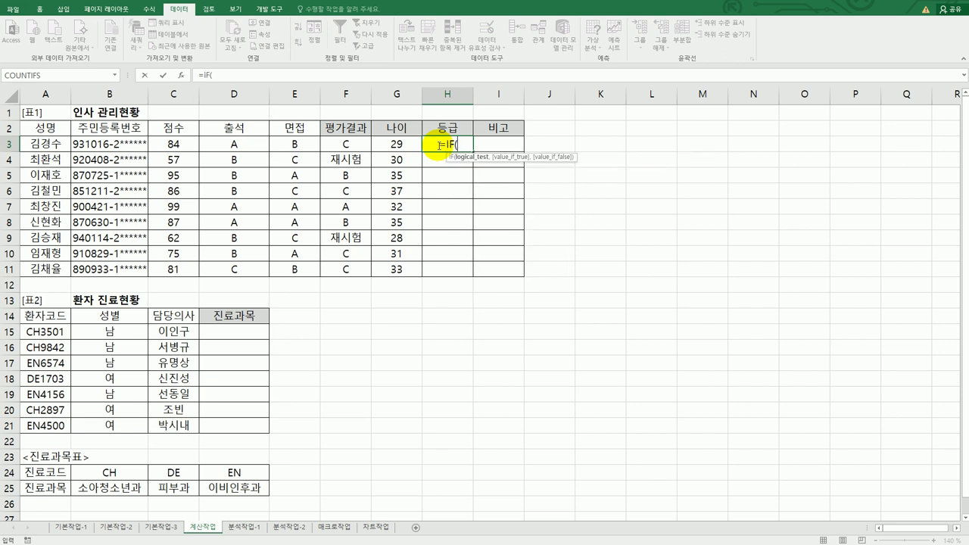
pyautogui.write('and(')
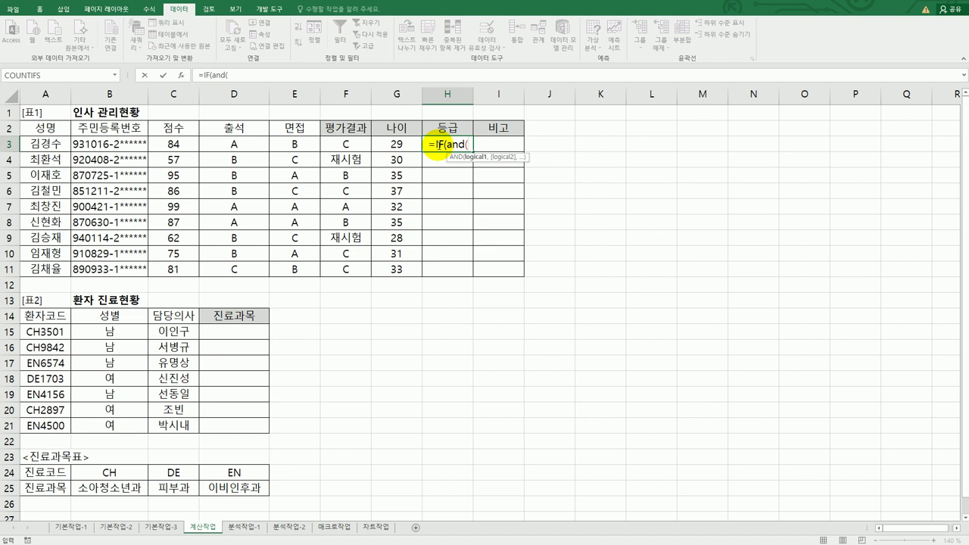
pyautogui.click(229, 143)
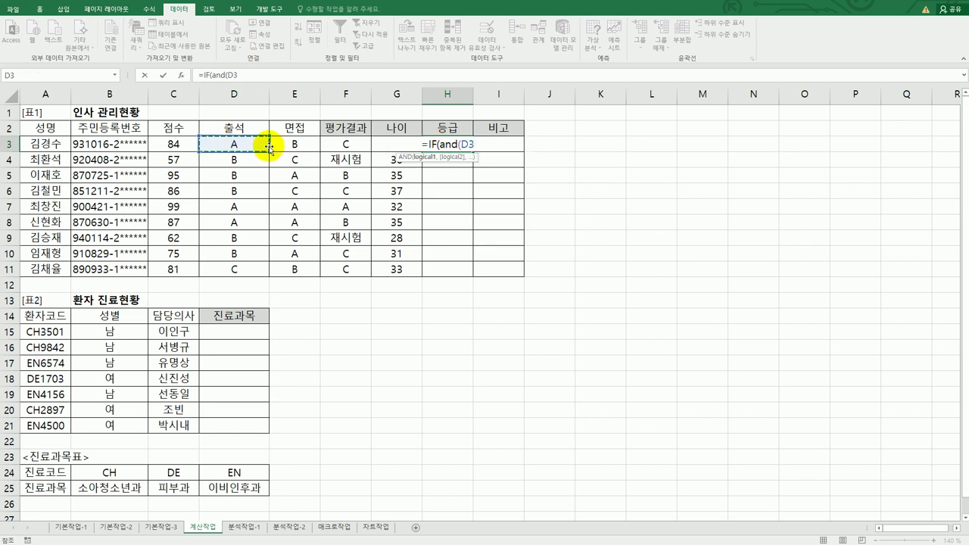
pyautogui.write('="A')
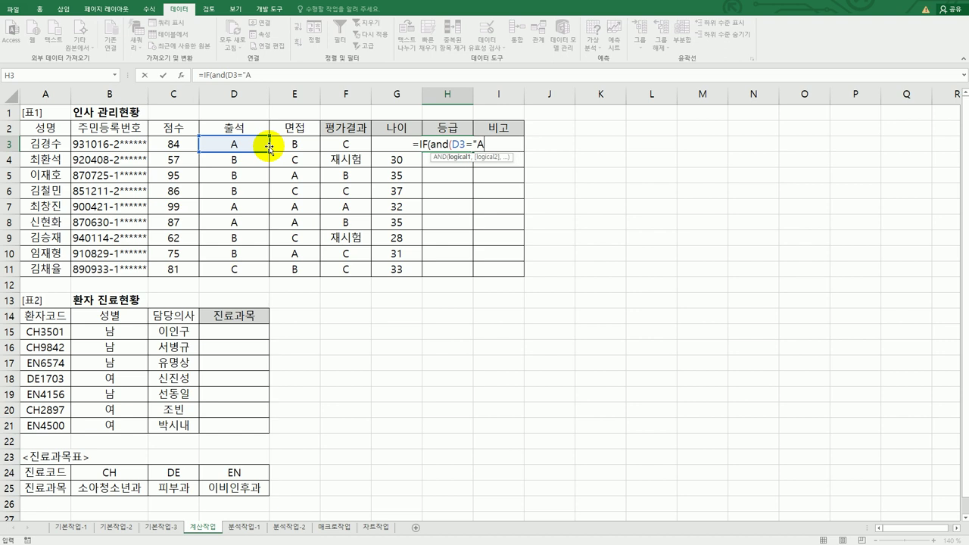
pyautogui.write('",')
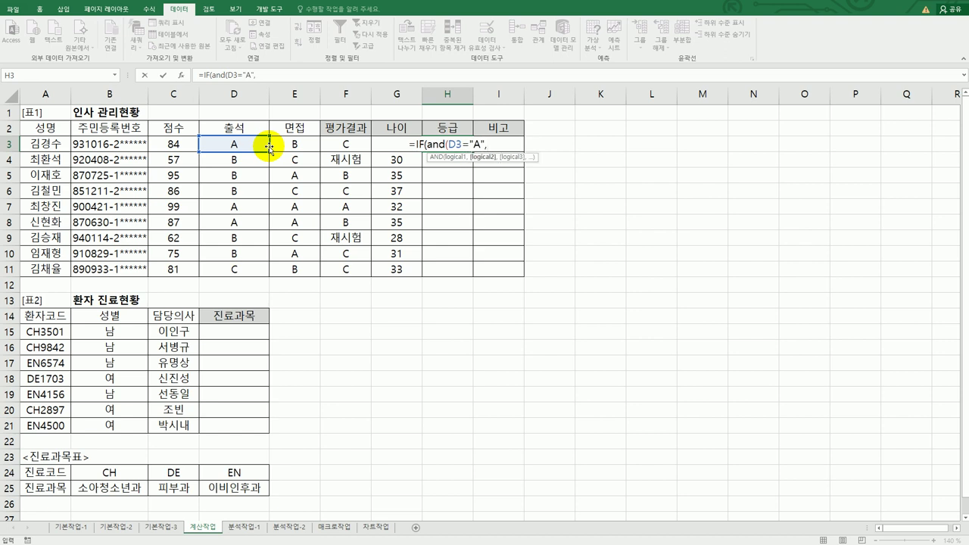
pyautogui.click(282, 145)
pyautogui.write('="A")')
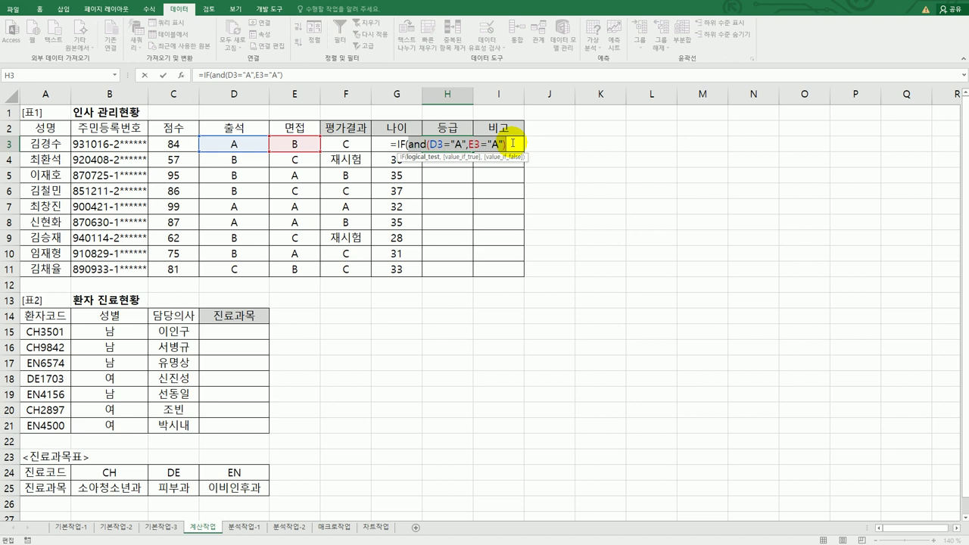
# Step: Set "최우수" as the true value of the H3 IF and move on to its false value
pyautogui.write(',')
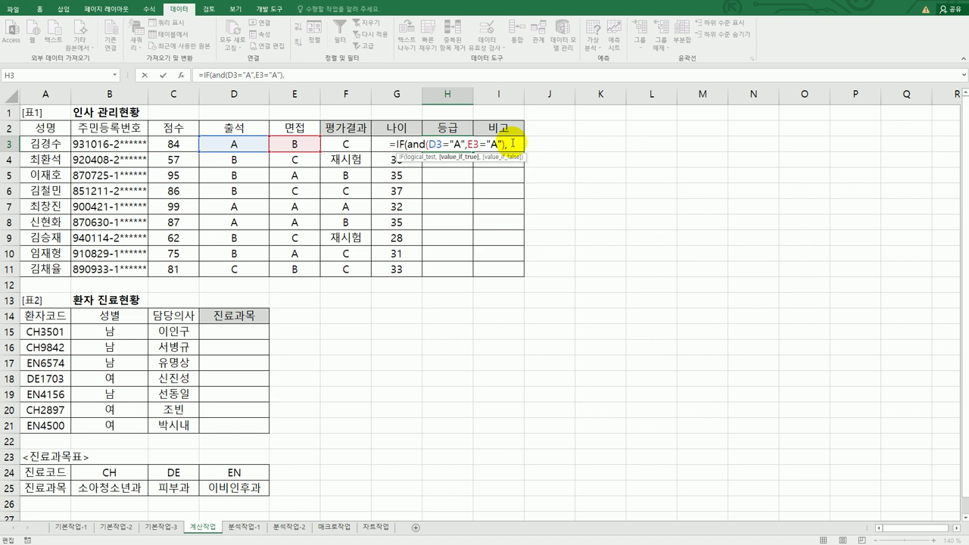
pyautogui.write('"')
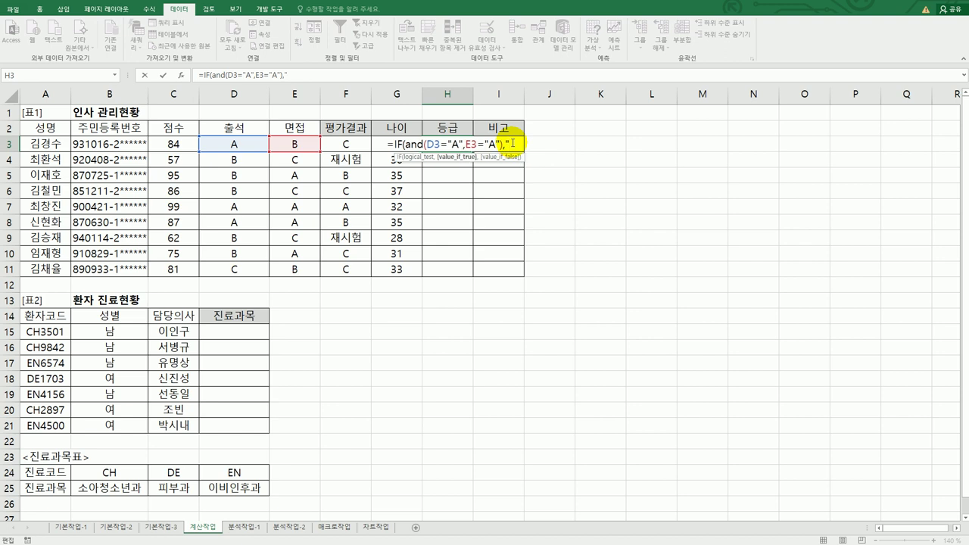
pyautogui.write('ㅊ최우수",')
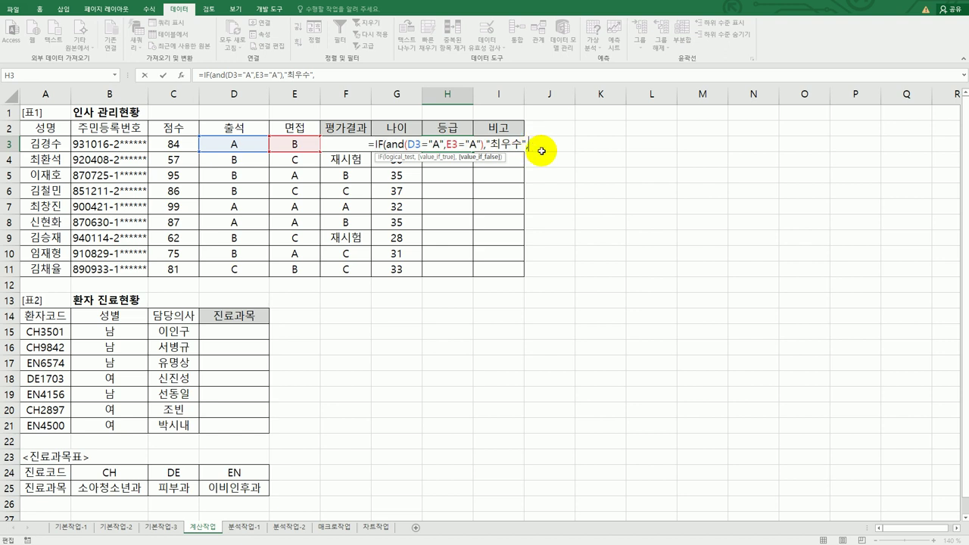
# Step: Nest a copy of the IF as the false value in H3, using OR instead of AND and "우수" as its true value
pyautogui.write('IF(and(D3="A",E3="A"),"최우수",')
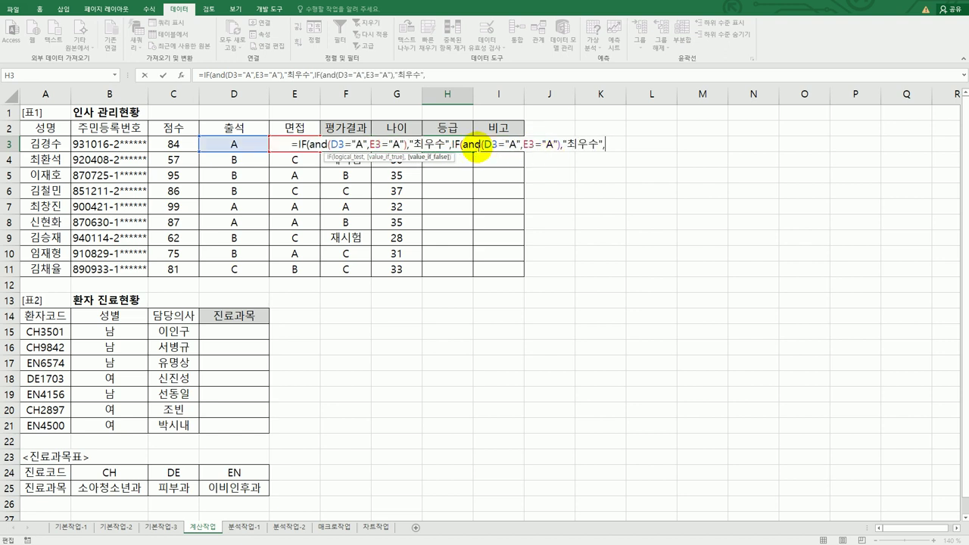
pyautogui.doubleClick(481, 144)
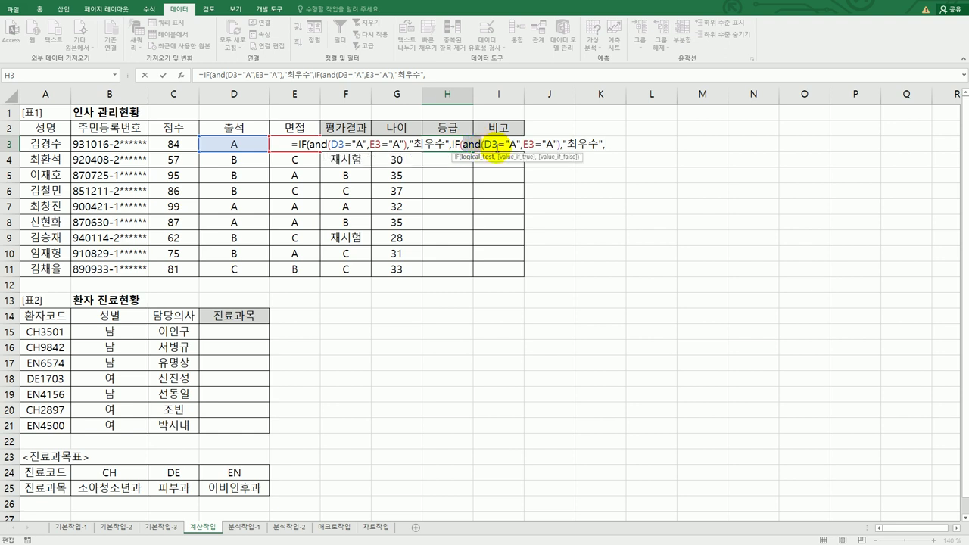
pyautogui.write('ㅐ')
pyautogui.press('BackSpace')
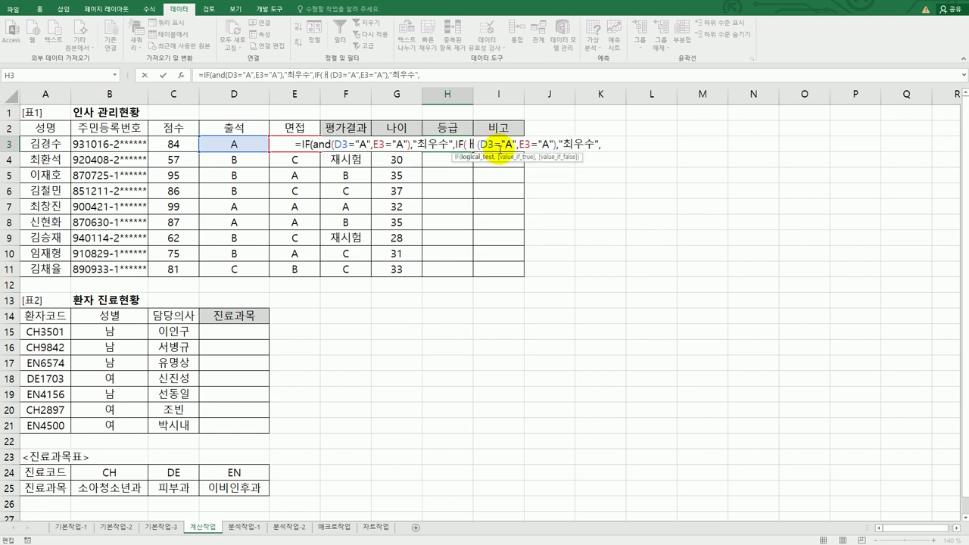
pyautogui.write('or')
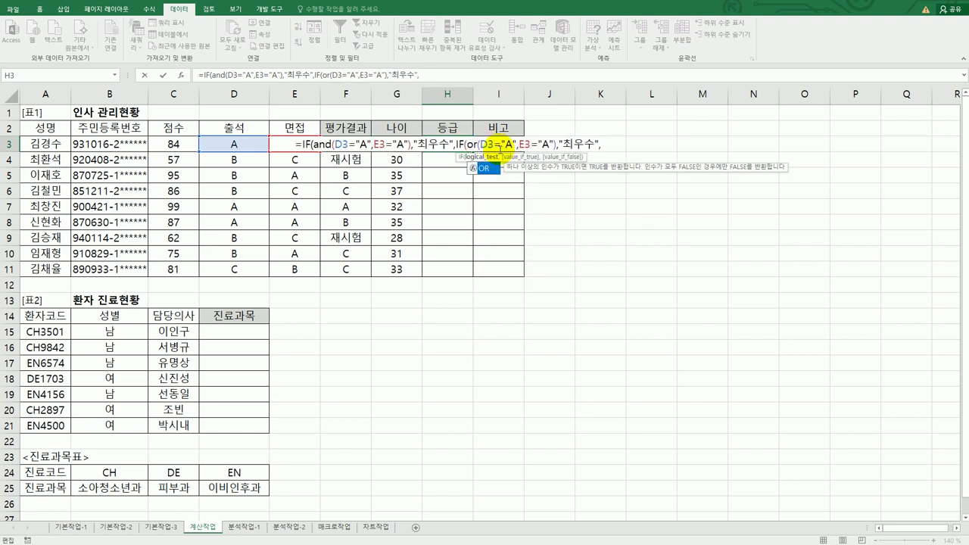
pyautogui.click(563, 144)
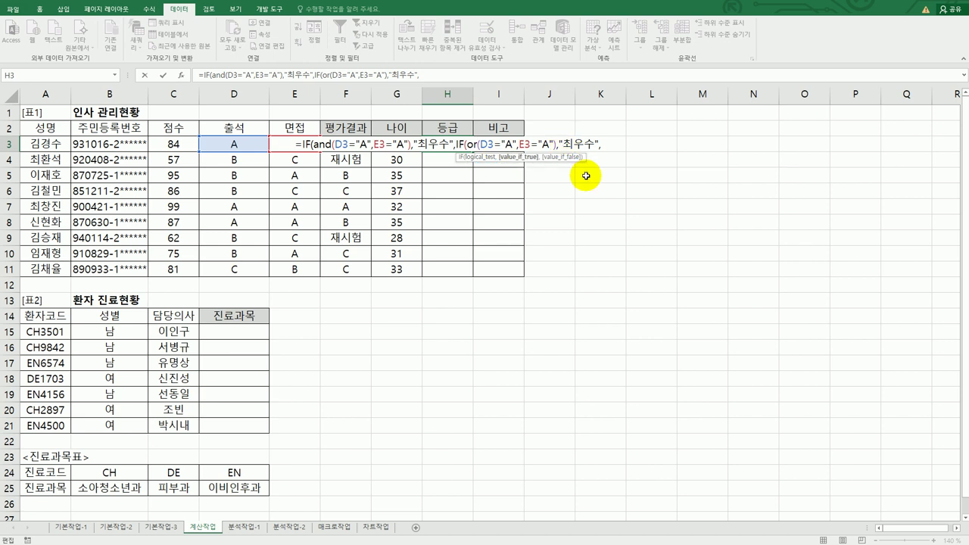
pyautogui.press('Delete')
pyautogui.click(607, 141)
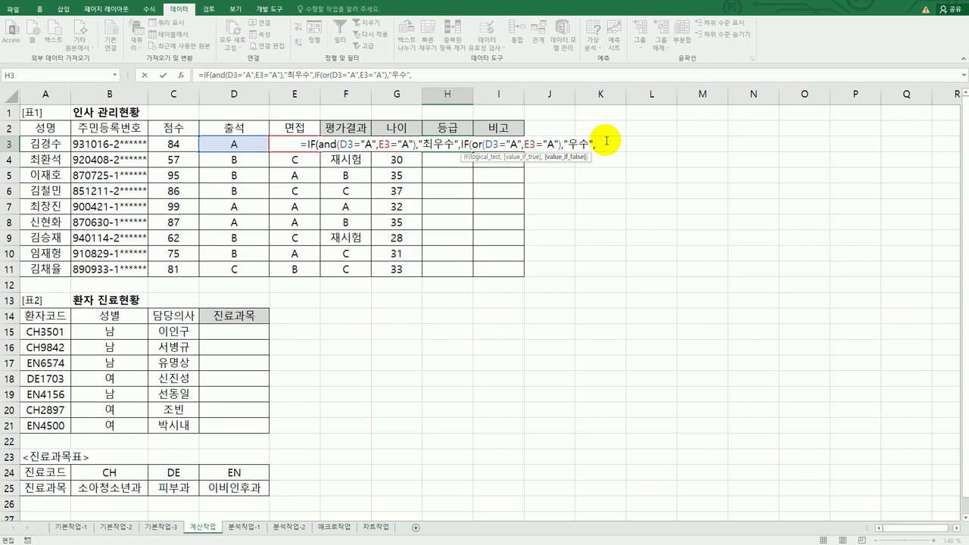
# Step: Set the last false value in H3 to "", close both IFs, and fill the formula down to H11
pyautogui.write('""')
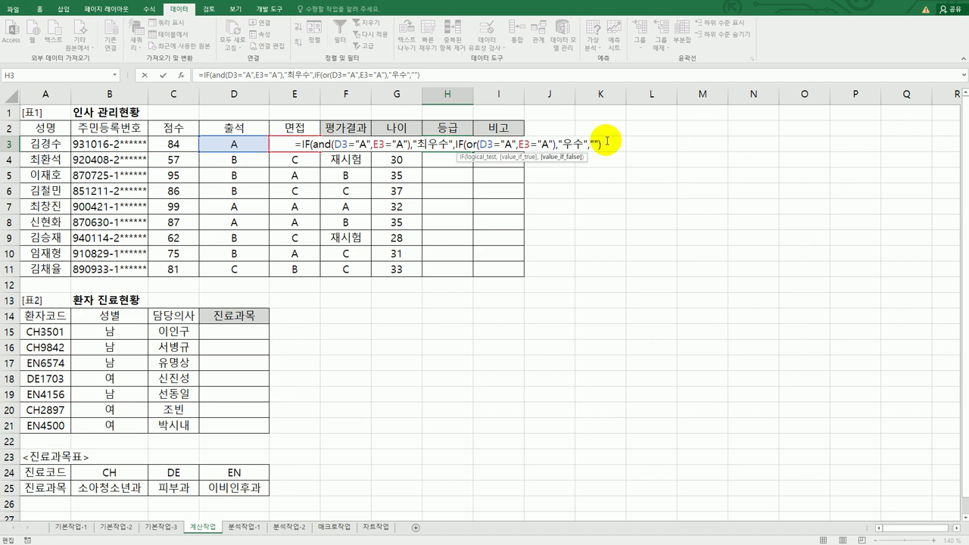
pyautogui.write('))')
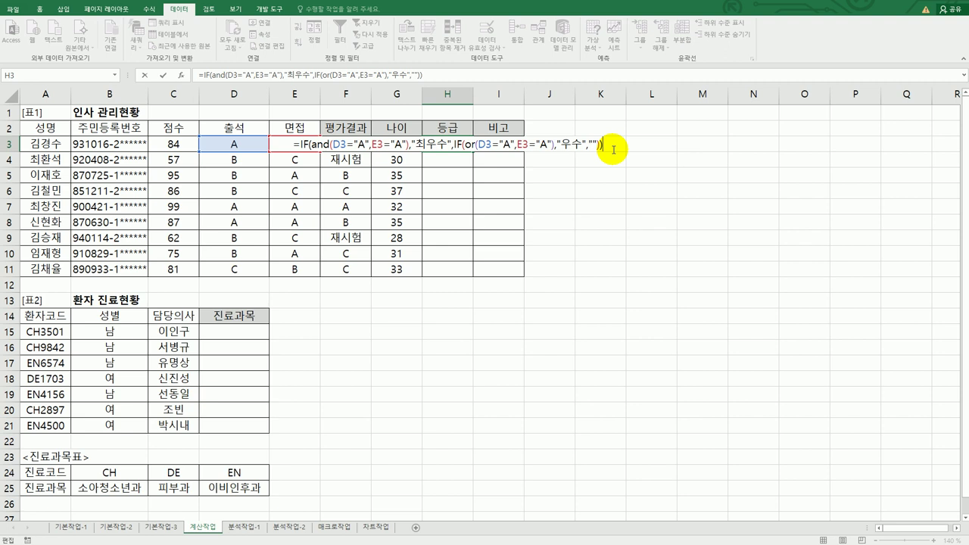
pyautogui.press('Return')
pyautogui.click(456, 145)
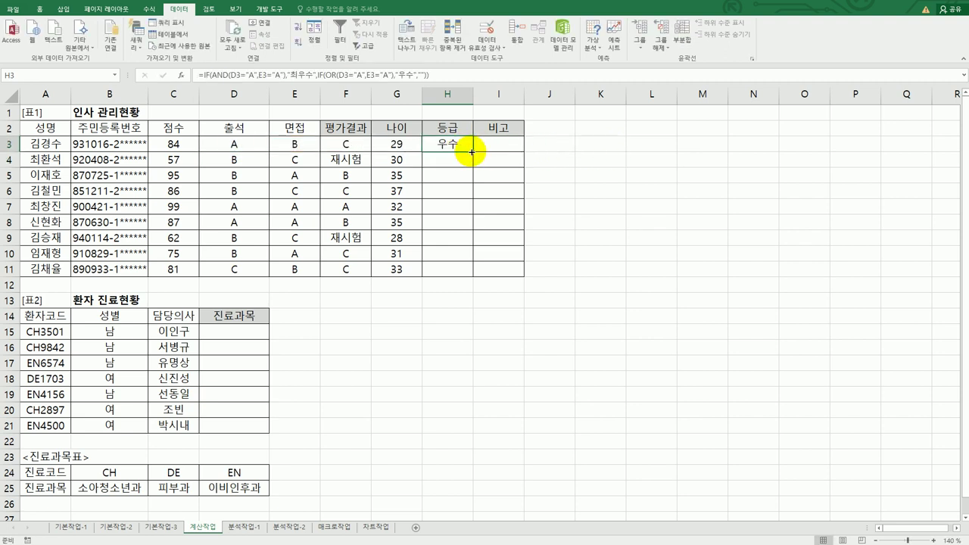
pyautogui.moveTo(472, 155); pyautogui.dragTo(468, 271)
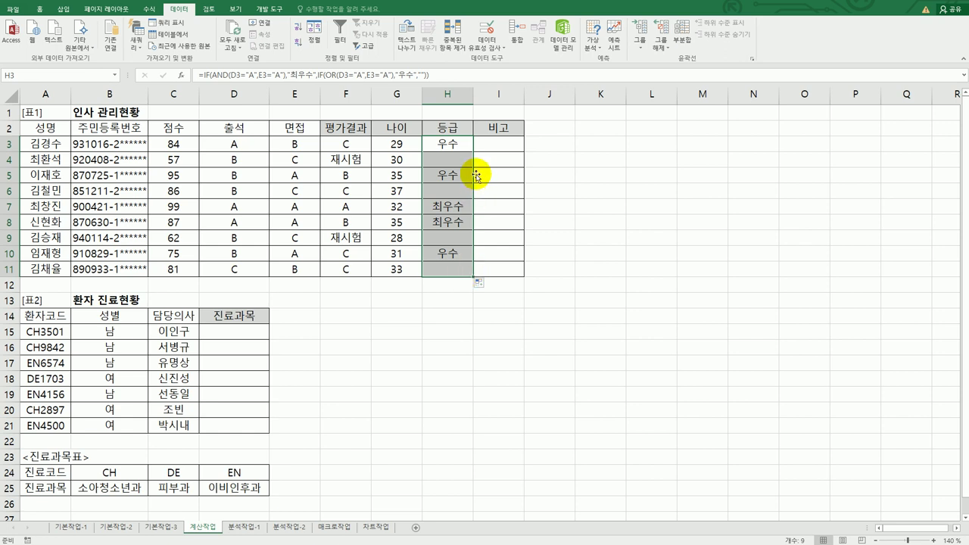
# Step: Start a LARGE formula in I3 of the 비고 column with the 점수 scores as the absolute range $C$3:$C$11
pyautogui.click(503, 147)
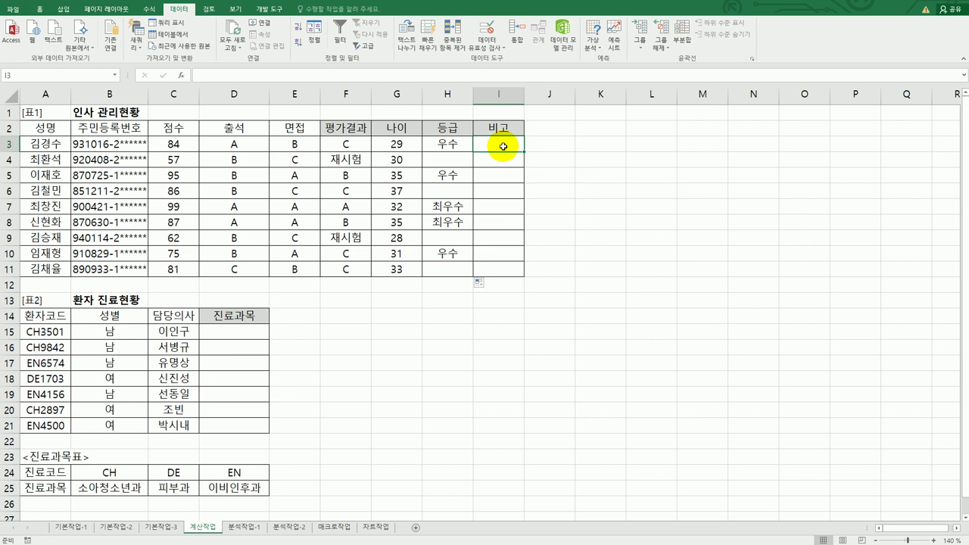
pyautogui.moveTo(173, 144); pyautogui.dragTo(176, 267)
pyautogui.click(502, 148)
pyautogui.write('=la')
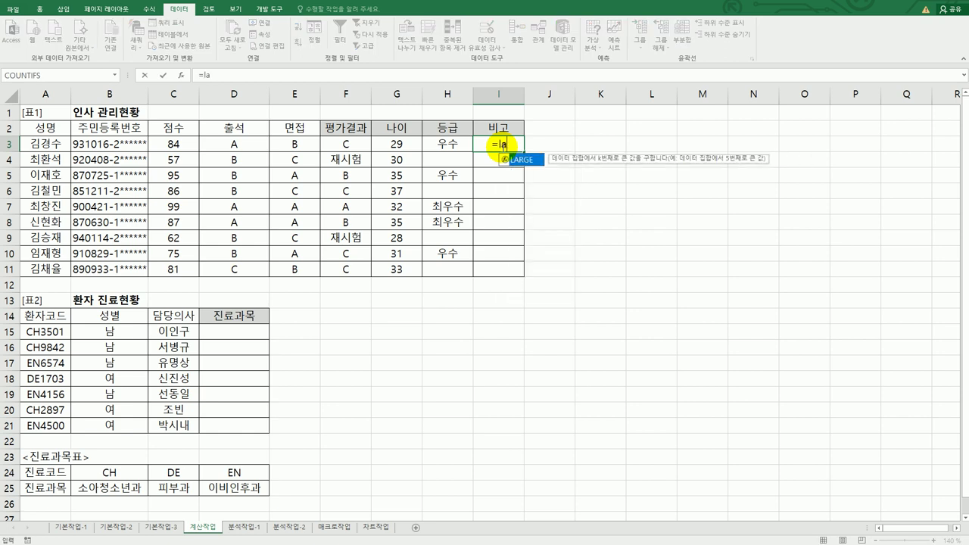
pyautogui.doubleClick(519, 161)
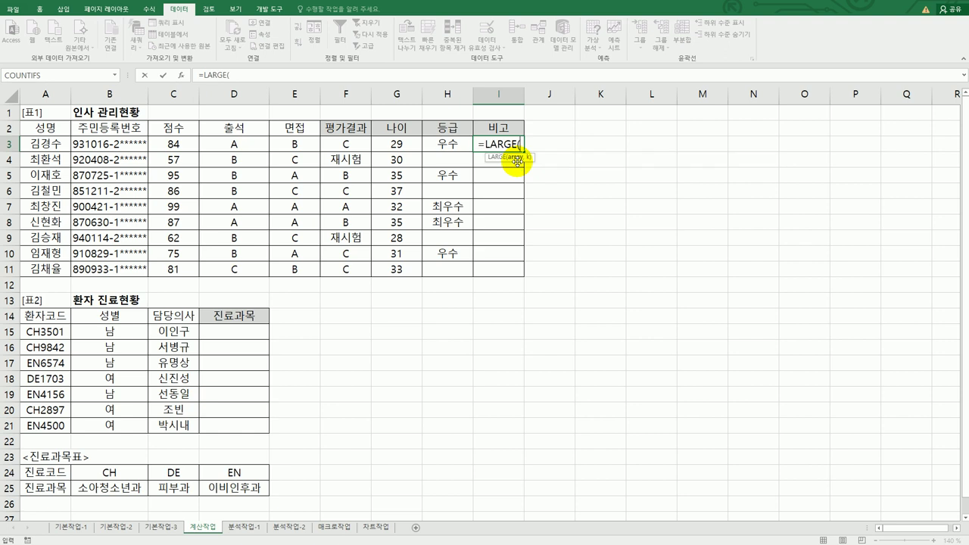
pyautogui.moveTo(183, 141); pyautogui.dragTo(182, 266)
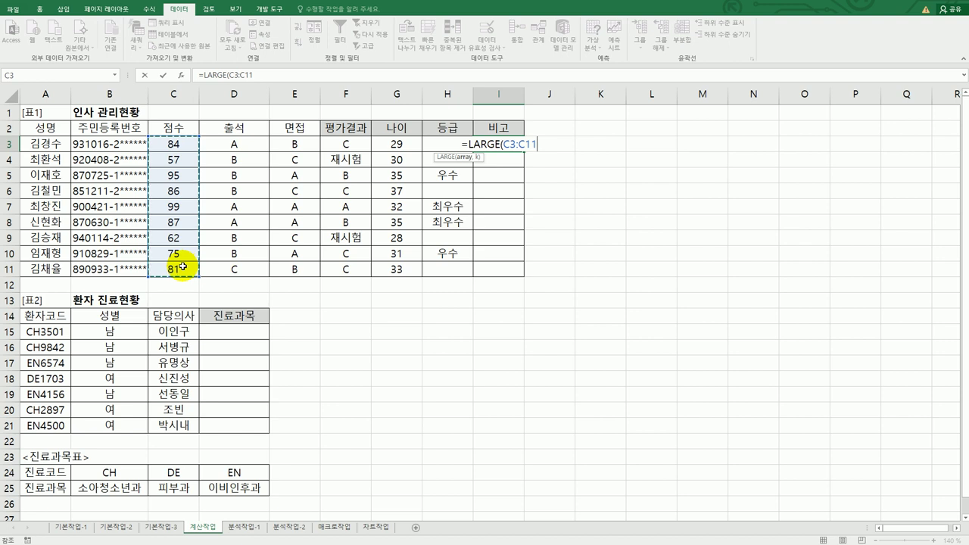
pyautogui.press('F4')
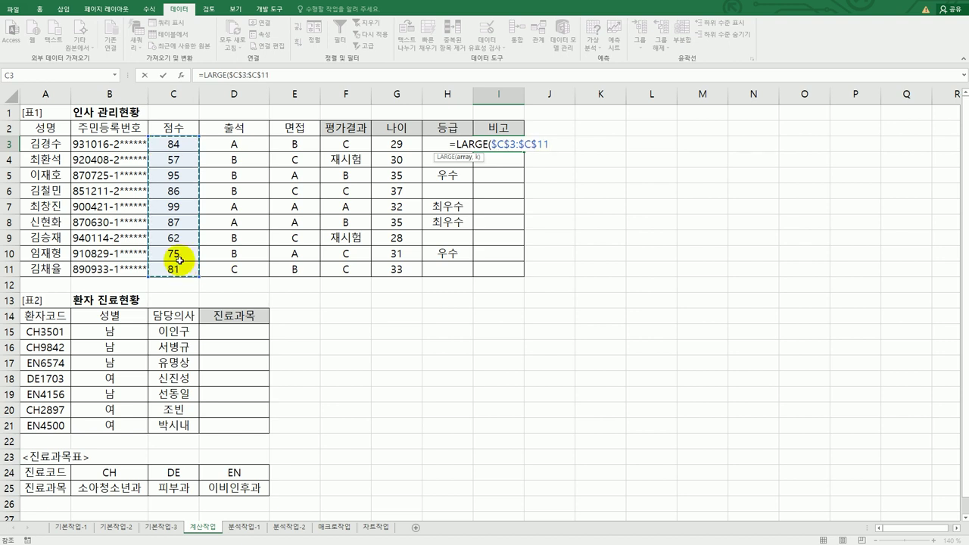
# Step: Set LARGE's K argument to 2 in I3 and fill the formula down to I11
pyautogui.click(182, 76)
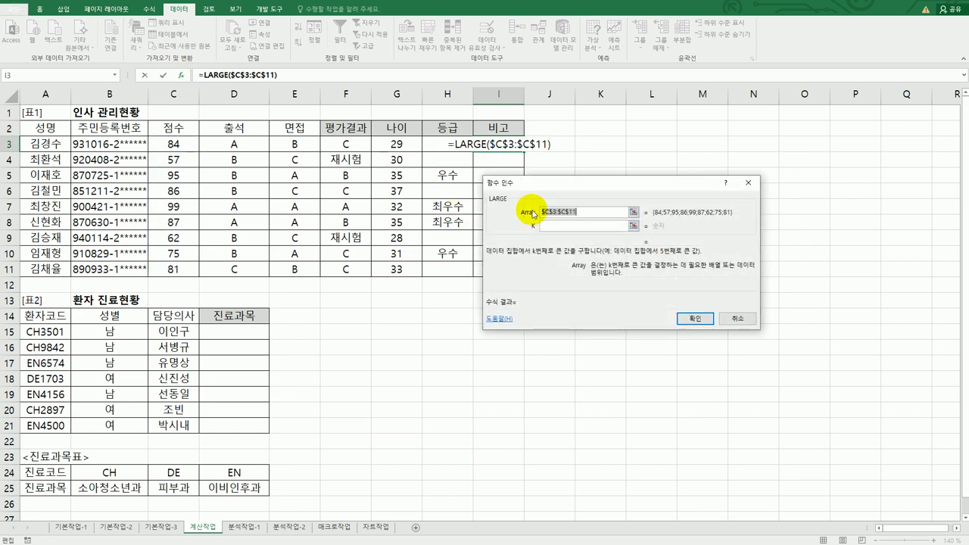
pyautogui.click(567, 226)
pyautogui.write('2')
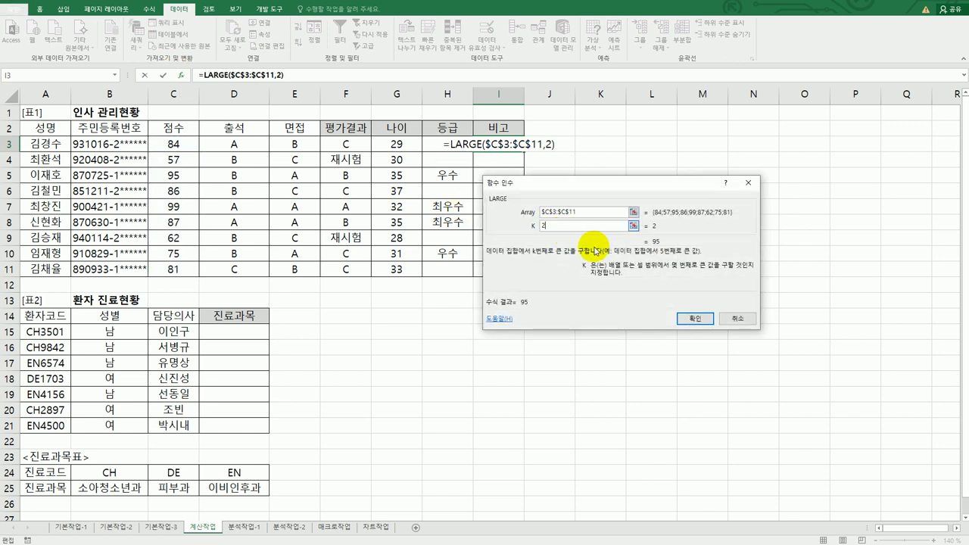
pyautogui.click(691, 318)
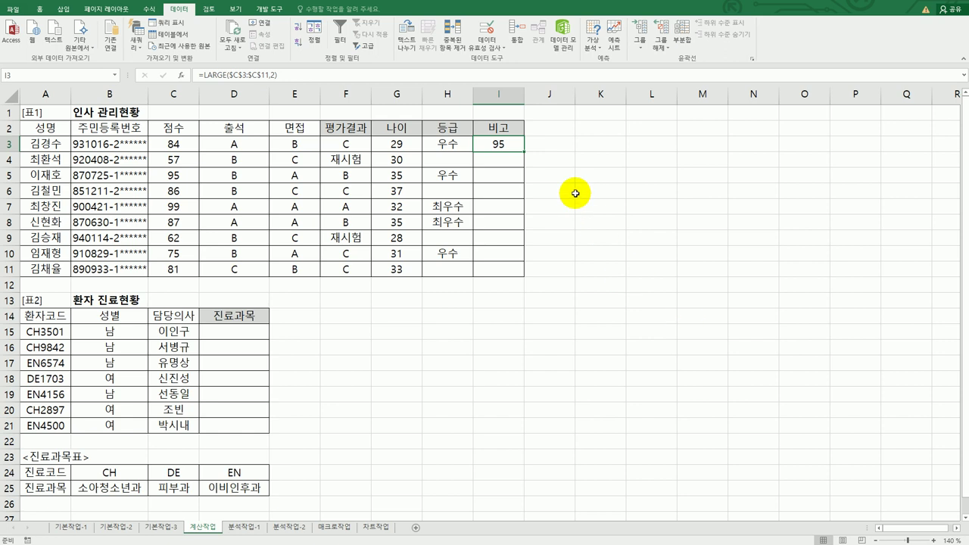
pyautogui.moveTo(524, 152); pyautogui.dragTo(521, 274)
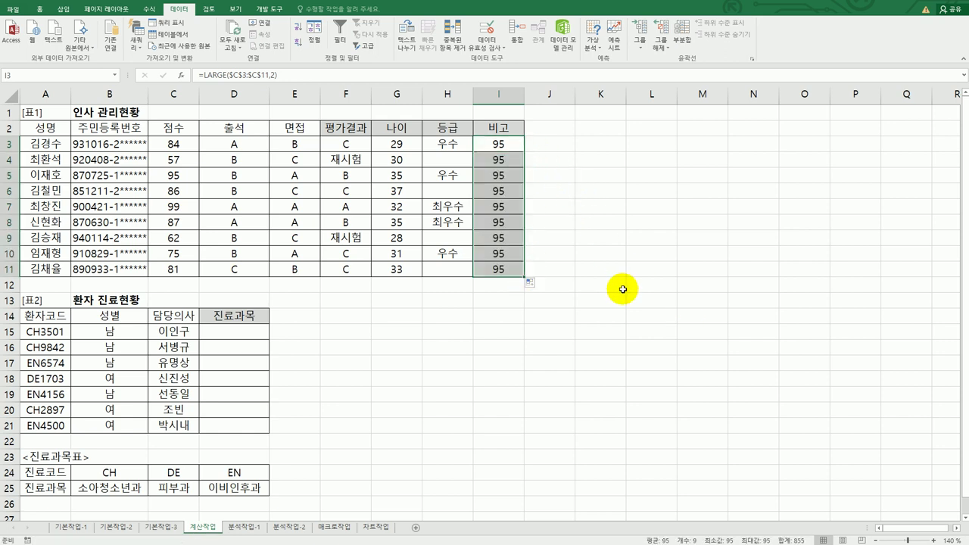
# Step: Wrap the LARGE formula in I3 in an IF whose logical test is C3>=LARGE($C$3:$C$11,2)
pyautogui.click(166, 145)
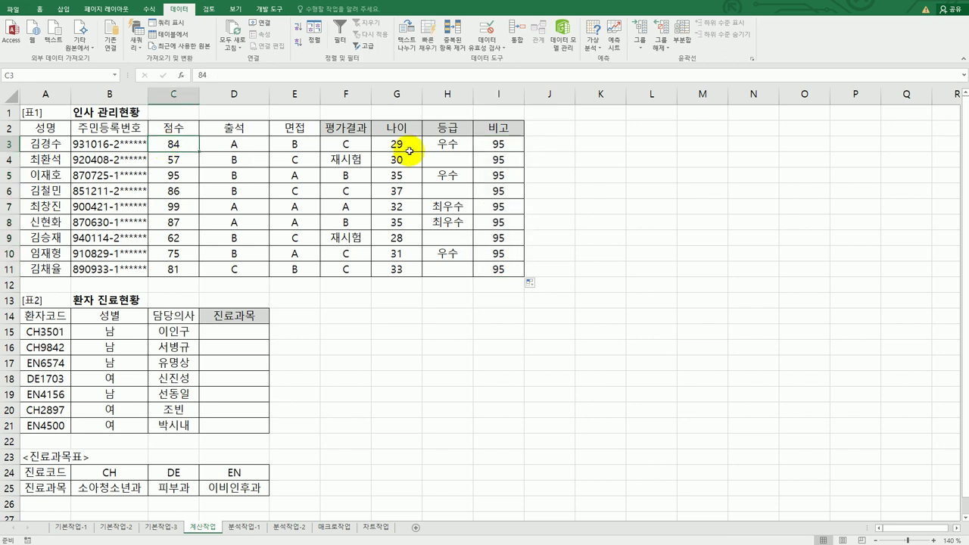
pyautogui.click(489, 147)
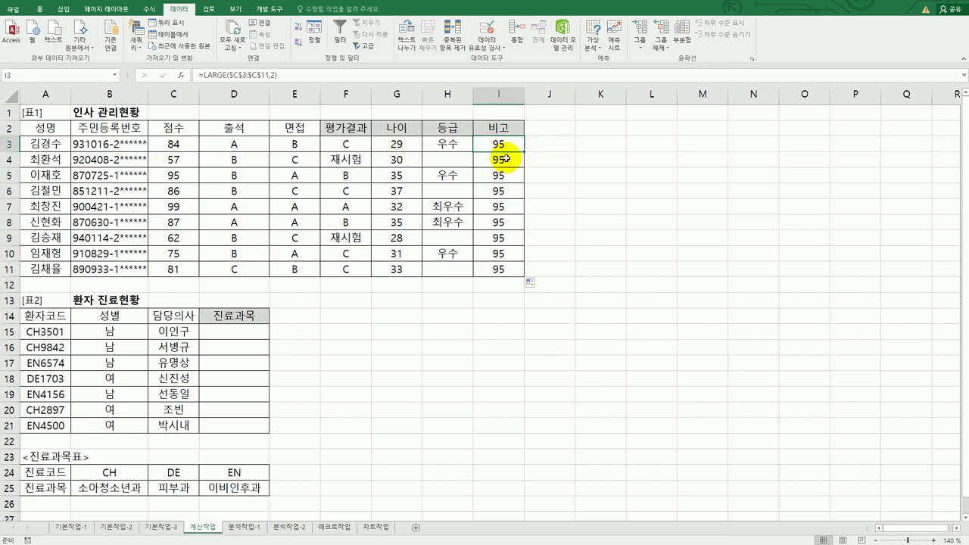
pyautogui.doubleClick(492, 144)
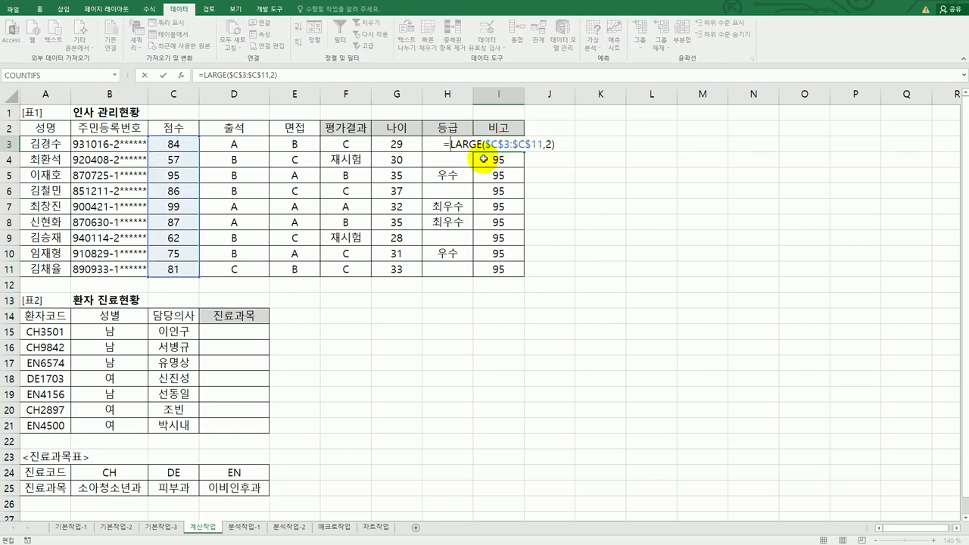
pyautogui.write('IF(')
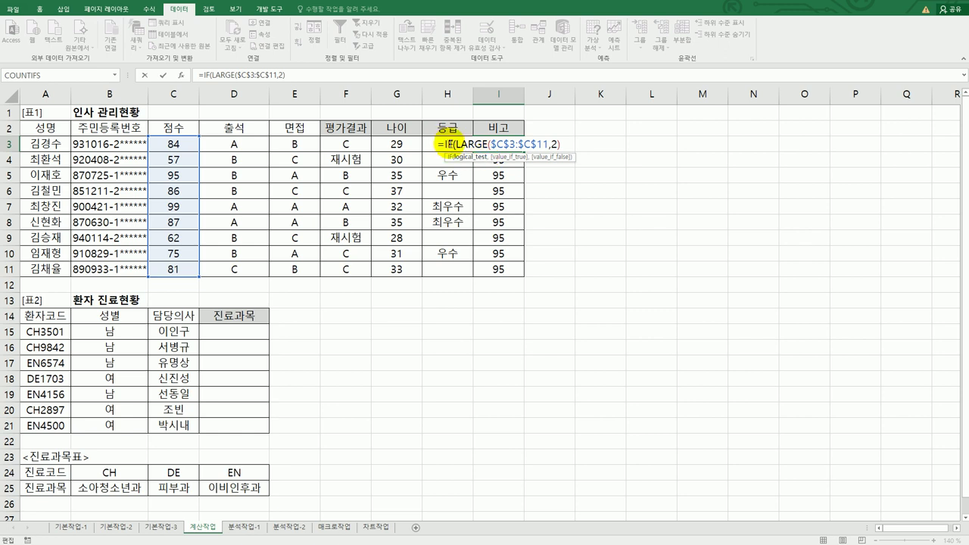
pyautogui.click(180, 75)
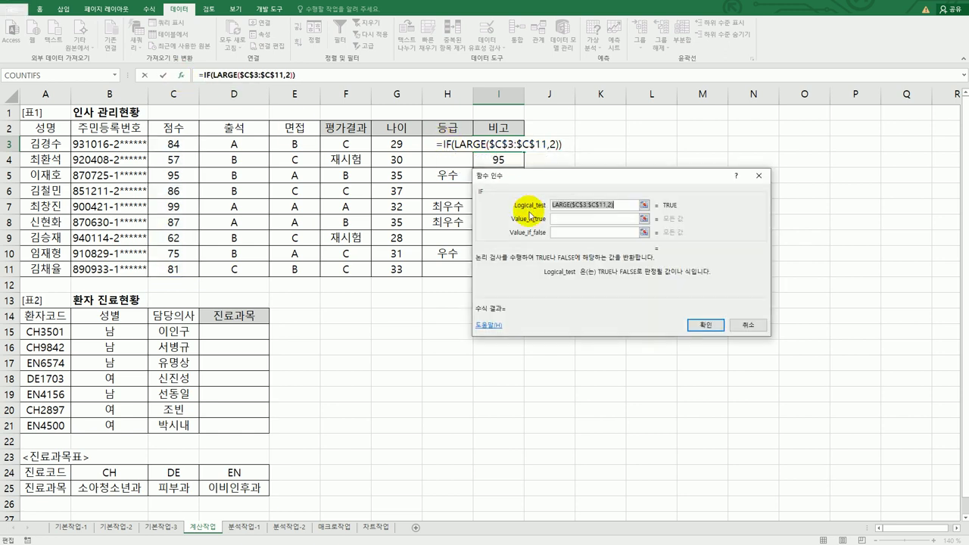
pyautogui.click(554, 205)
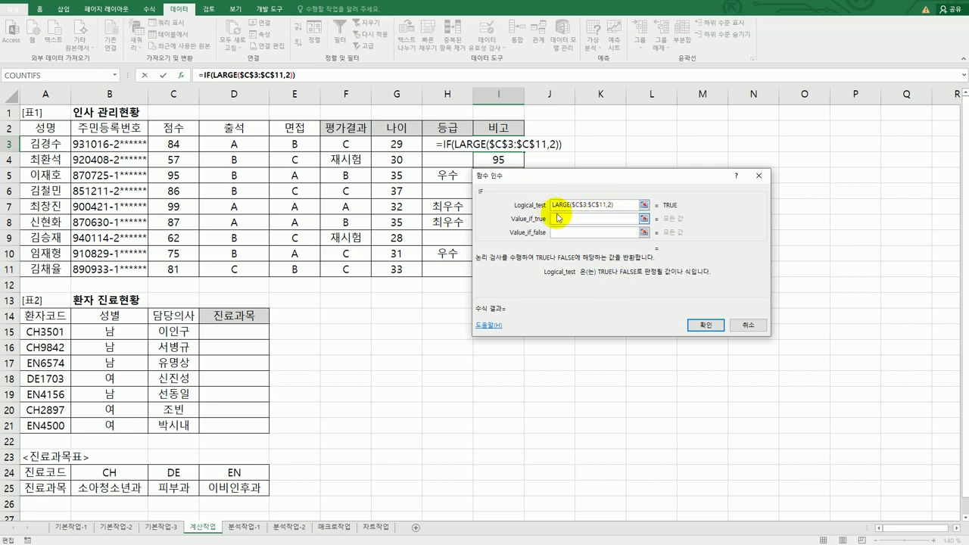
pyautogui.click(182, 144)
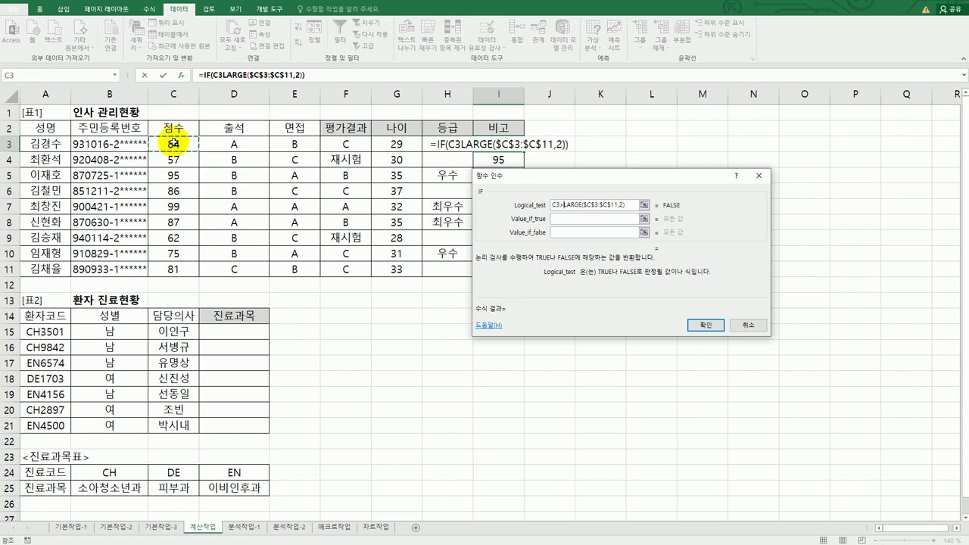
pyautogui.write('>=')
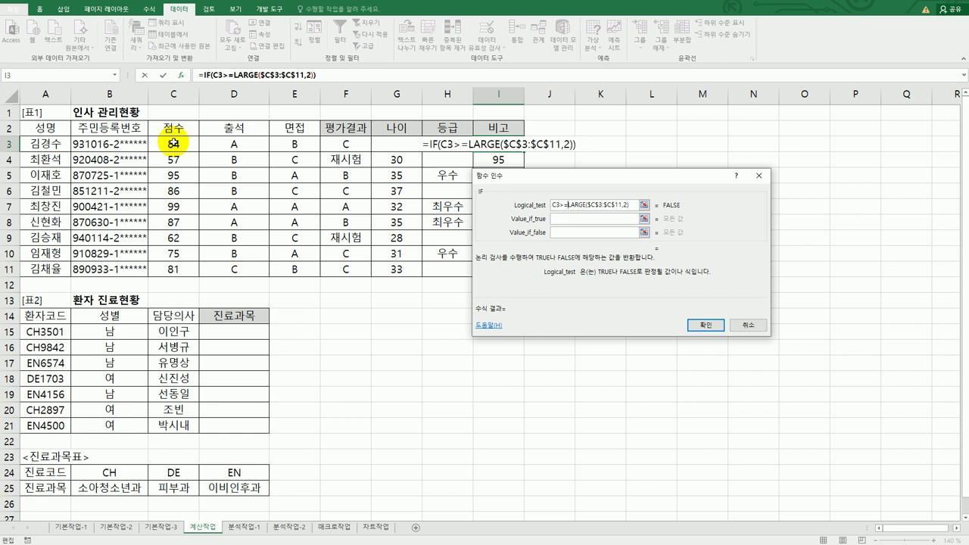
# Step: Enter the special character ★ as the true value of the IF in I3
pyautogui.click(562, 219)
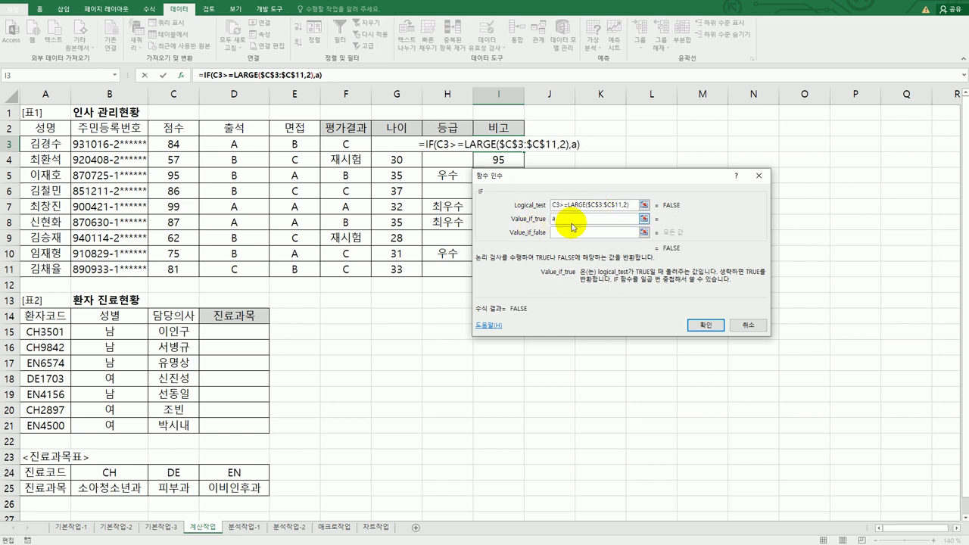
pyautogui.write('ㅁ')
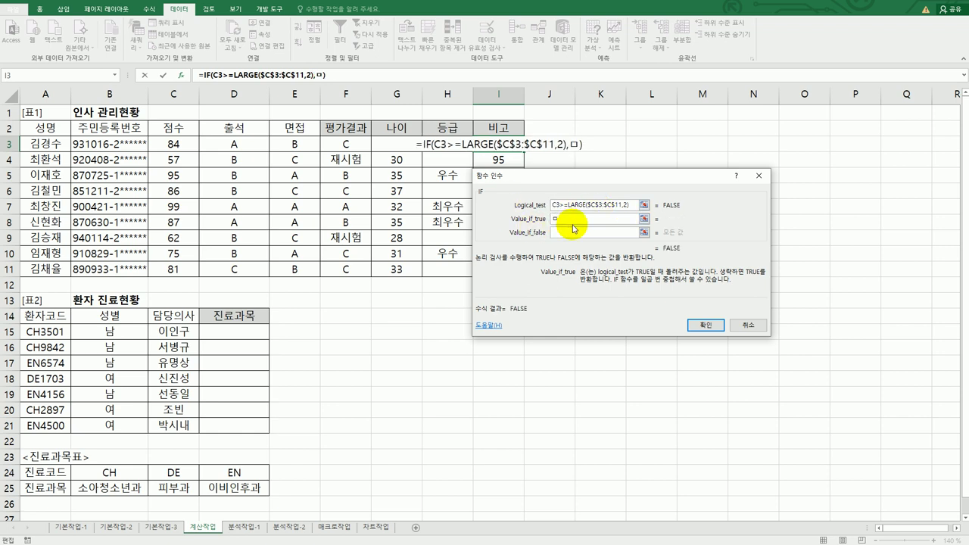
pyautogui.press('Hangul_Hanja')
pyautogui.click(568, 334)
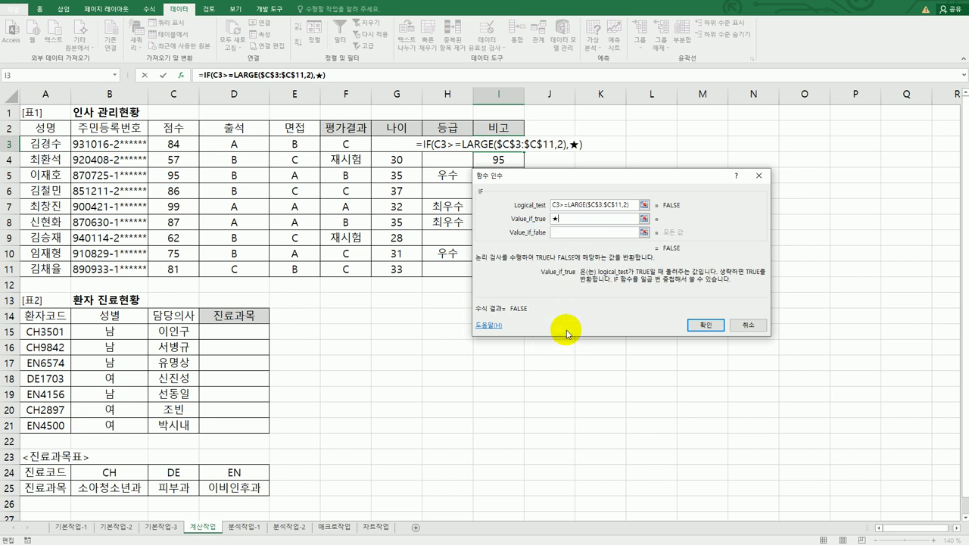
# Step: Set the IF's false value in I3 to "" and fill the formula down to I11
pyautogui.click(562, 234)
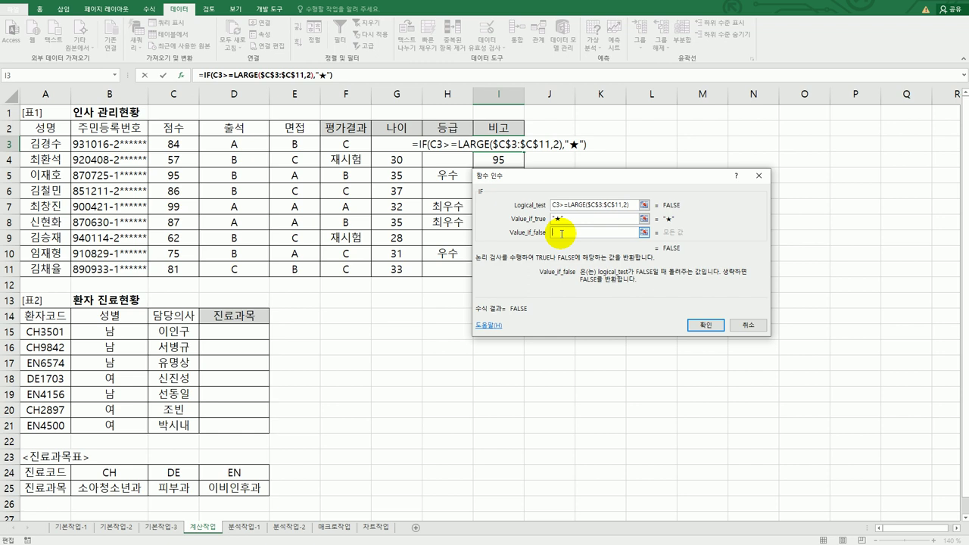
pyautogui.write('""')
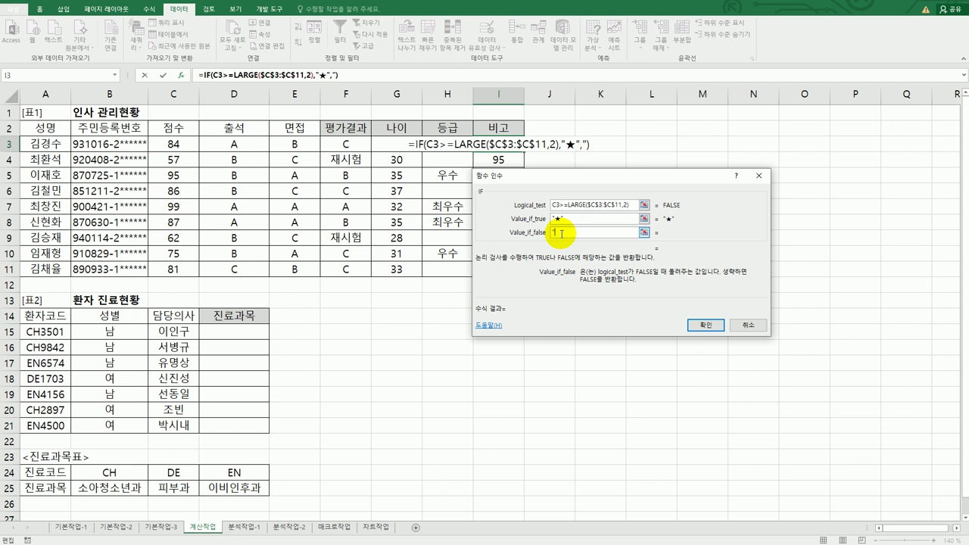
pyautogui.click(705, 325)
pyautogui.moveTo(524, 152); pyautogui.dragTo(528, 271)
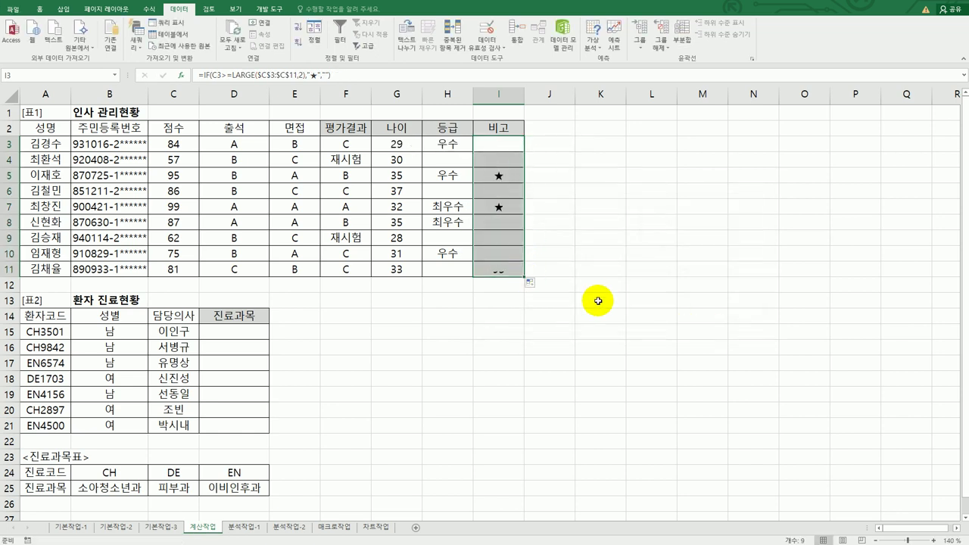
pyautogui.moveTo(182, 209); pyautogui.dragTo(506, 207)
# Step: Nest a copy of the IF in I3 as the false value of the existing IF
pyautogui.click(506, 152)
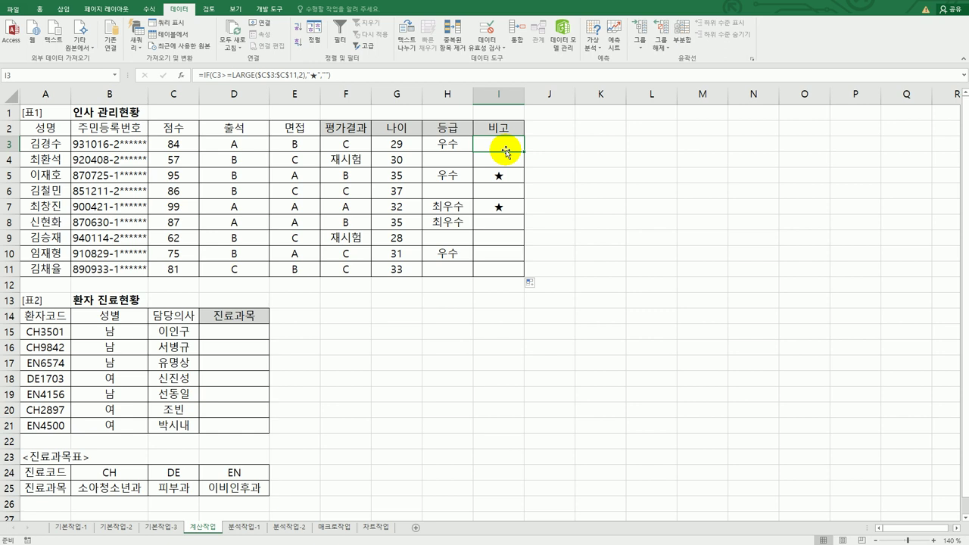
pyautogui.doubleClick(506, 151)
pyautogui.moveTo(416, 144); pyautogui.dragTo(581, 145)
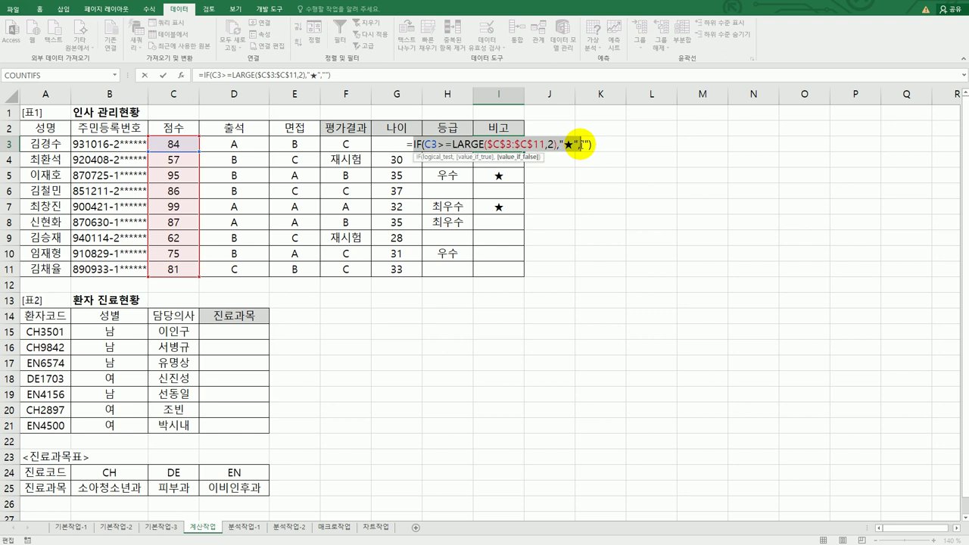
pyautogui.click(580, 145)
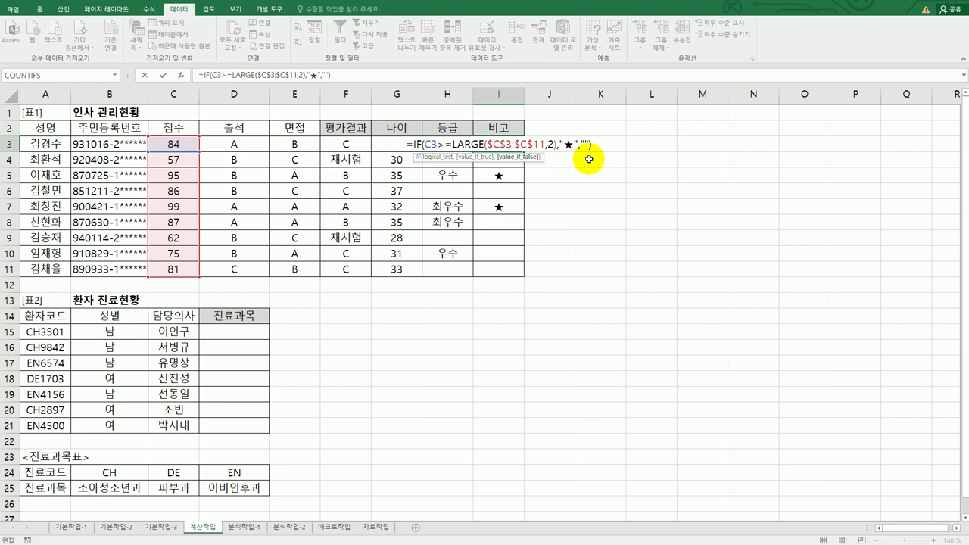
pyautogui.hotkey('ctrl', 'v')
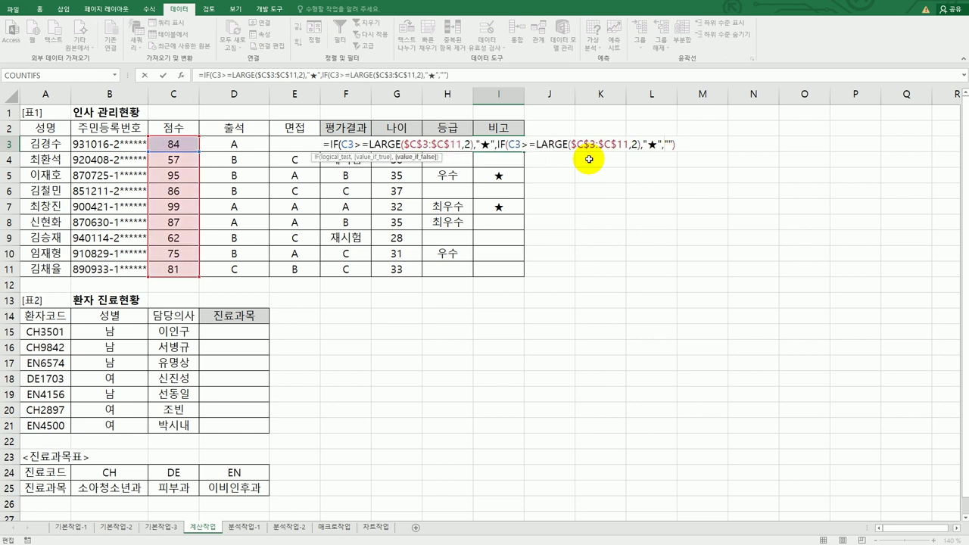
# Step: Replace LARGE with SMALL in the nested IF's logical test in I3
pyautogui.moveTo(536, 144); pyautogui.dragTo(567, 145)
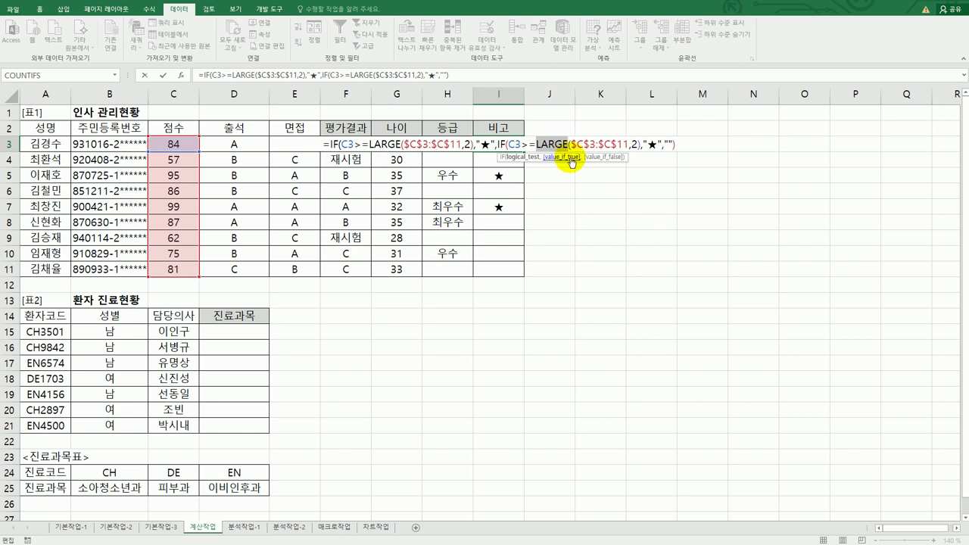
pyautogui.press('BackSpace')
pyautogui.write('s')
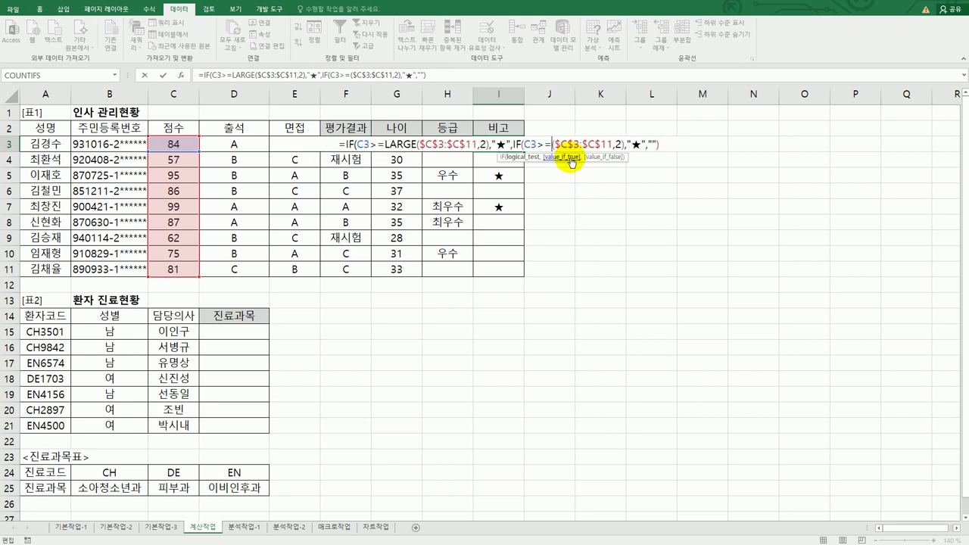
pyautogui.write('m')
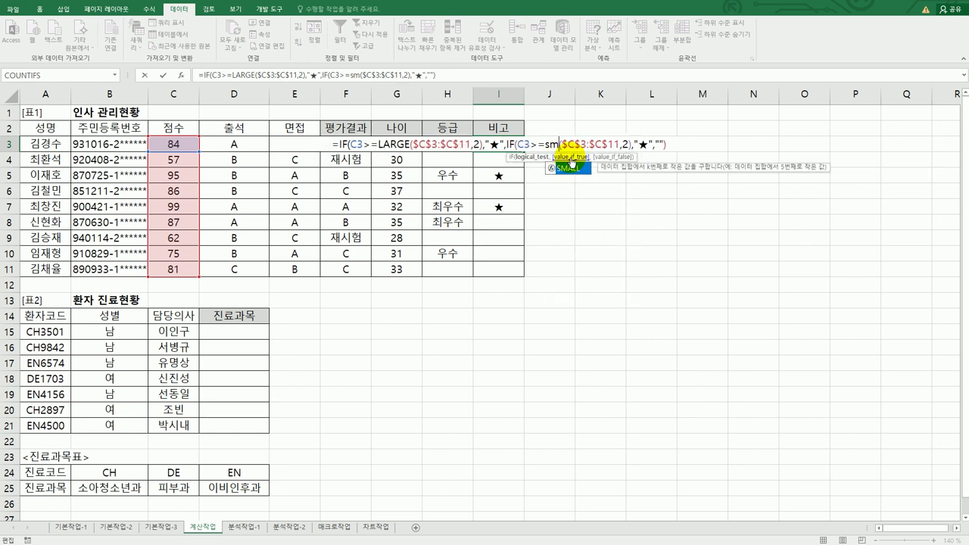
pyautogui.doubleClick(569, 167)
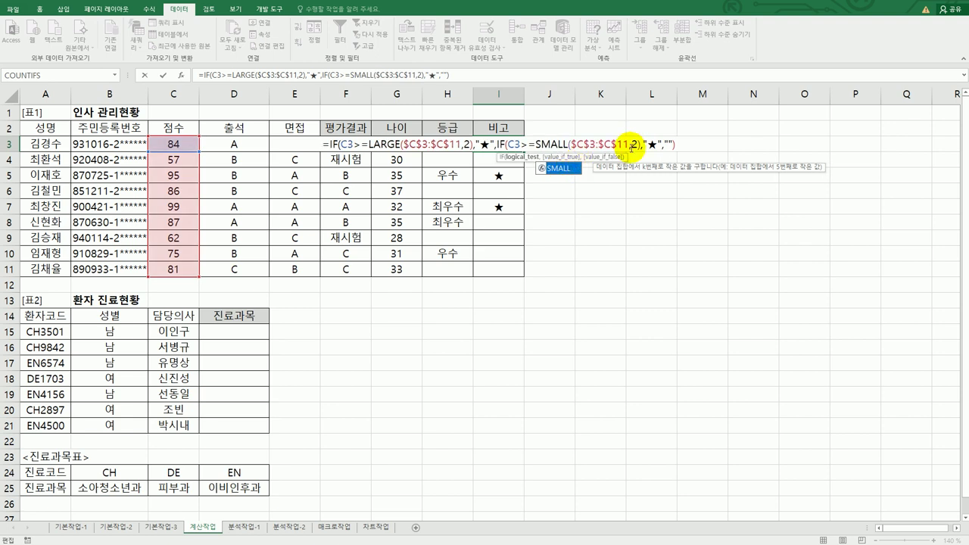
# Step: Change the nested IF's true value in I3 to the special character "☆"
pyautogui.click(656, 144)
pyautogui.press('BackSpace')
pyautogui.write('a')
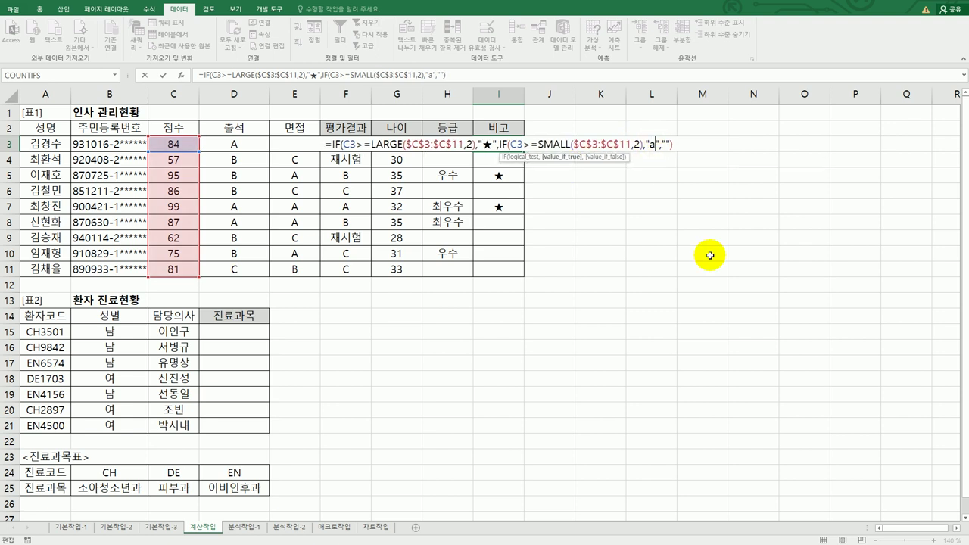
pyautogui.press('BackSpace')
pyautogui.write('ㅁ')
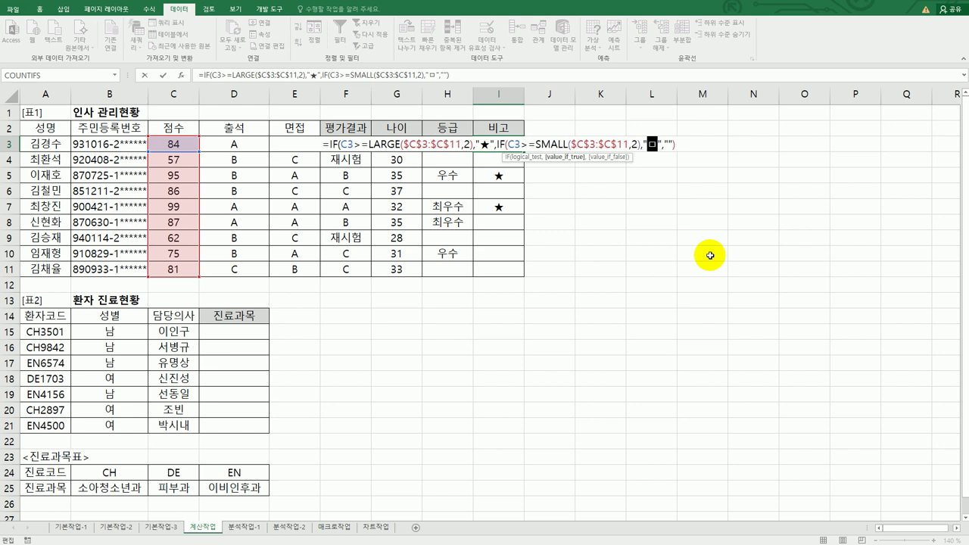
pyautogui.press('Hangul_Hanja')
pyautogui.click(657, 247)
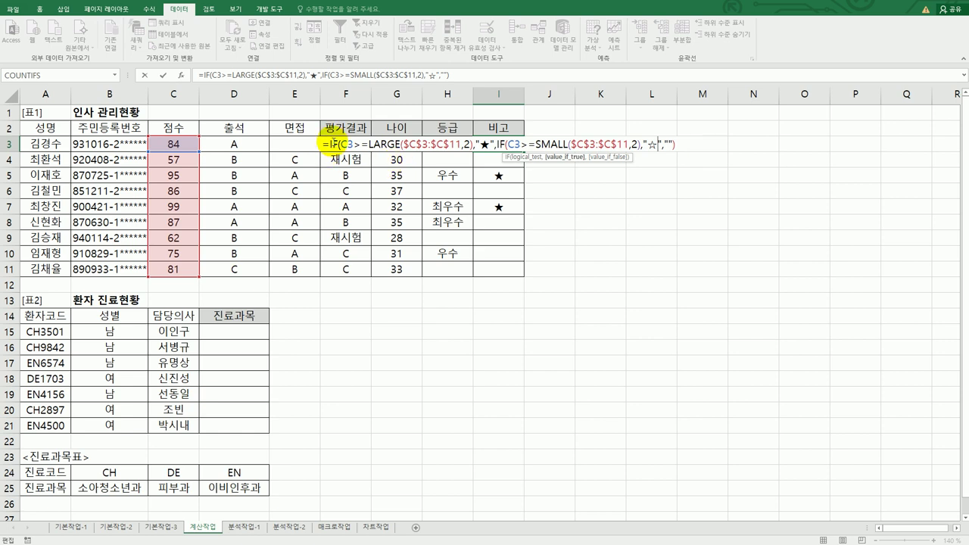
# Step: Close both IFs in I3 and fill the formula down to I11
pyautogui.click(680, 148)
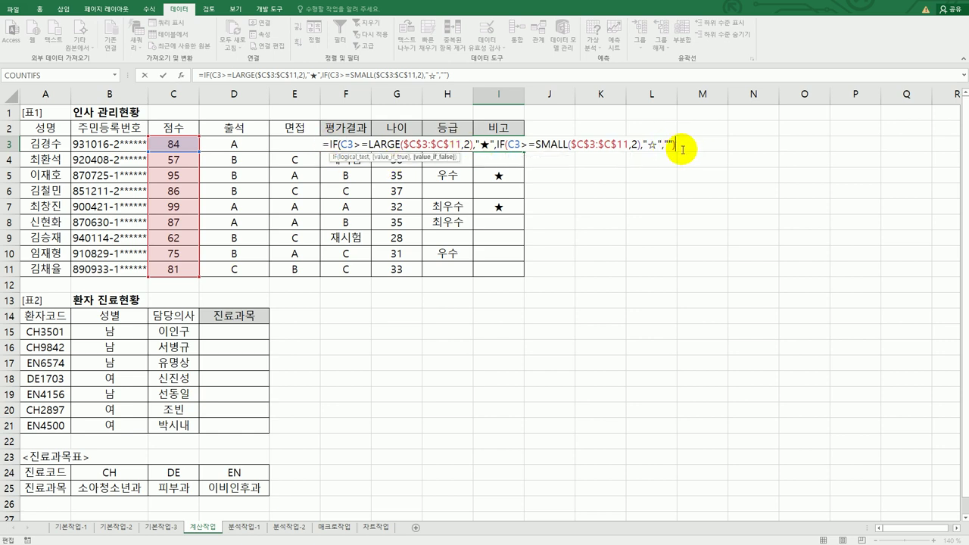
pyautogui.write(')')
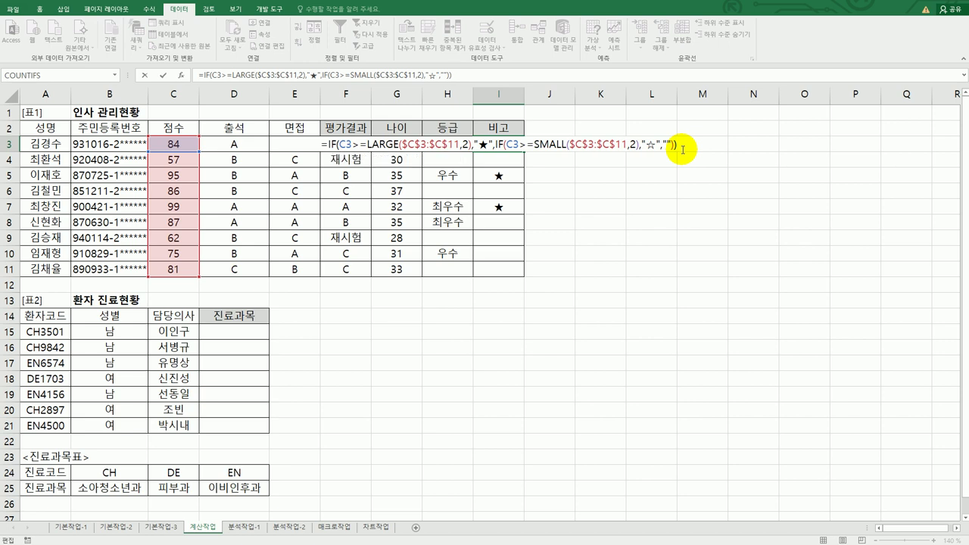
pyautogui.press('Return')
pyautogui.click(515, 145)
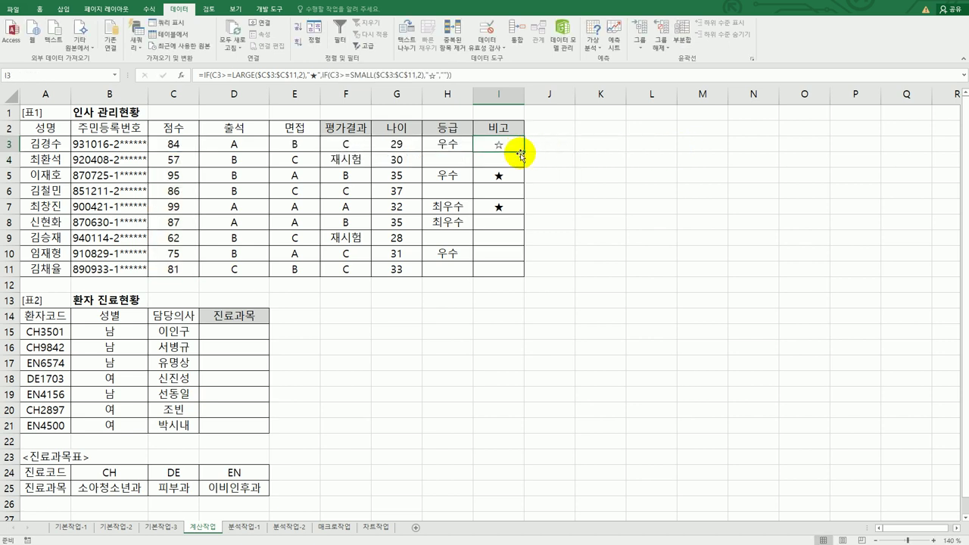
pyautogui.moveTo(523, 152); pyautogui.dragTo(508, 271)
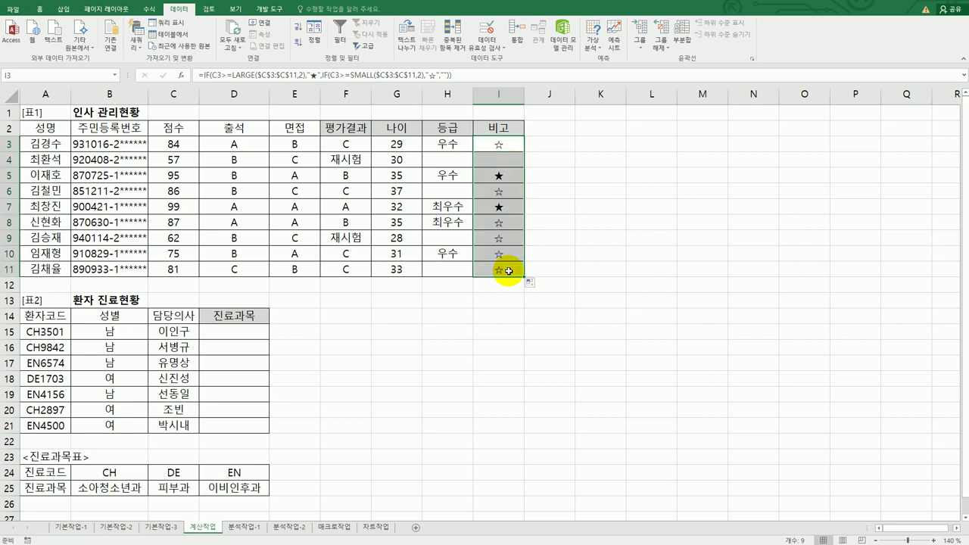
# Step: Change the comparison before SMALL in I3's nested IF to <=
pyautogui.click(508, 142)
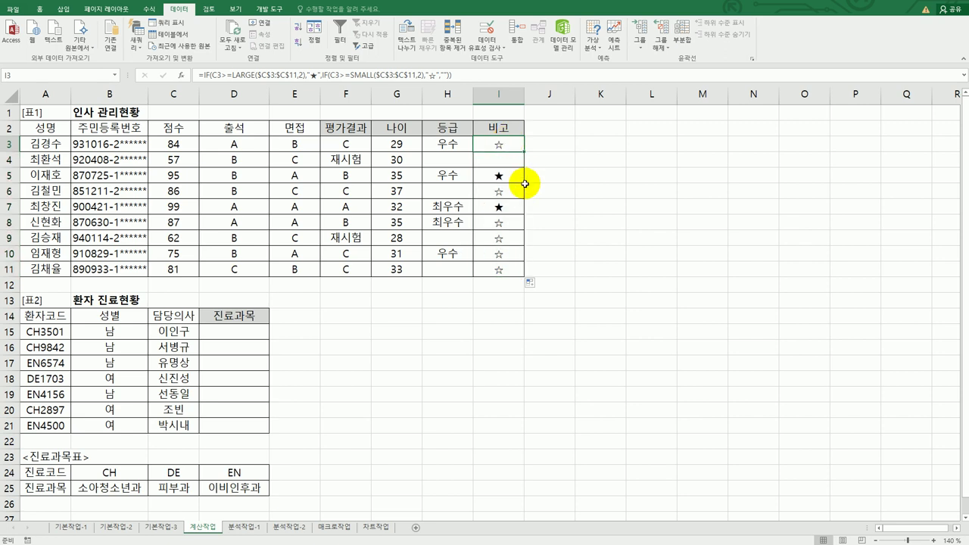
pyautogui.doubleClick(493, 142)
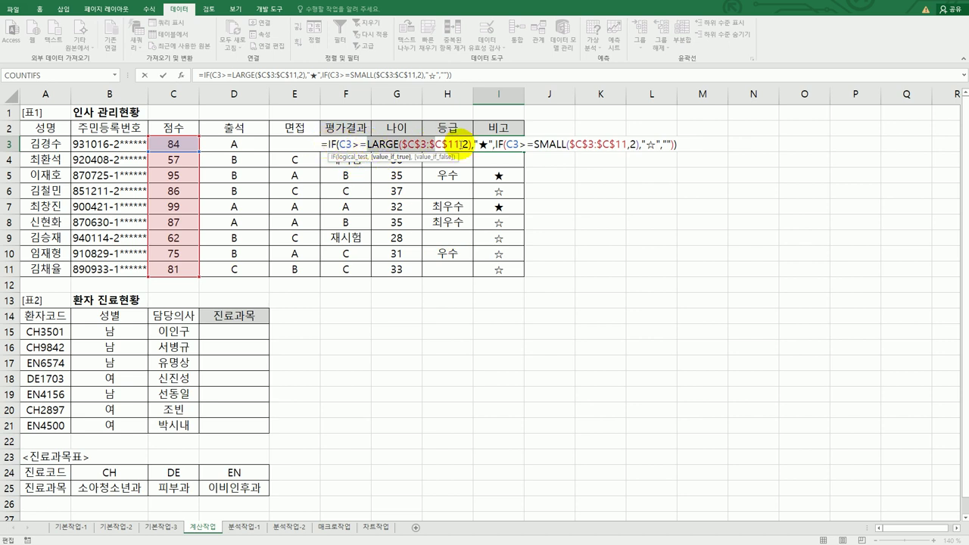
pyautogui.click(346, 144)
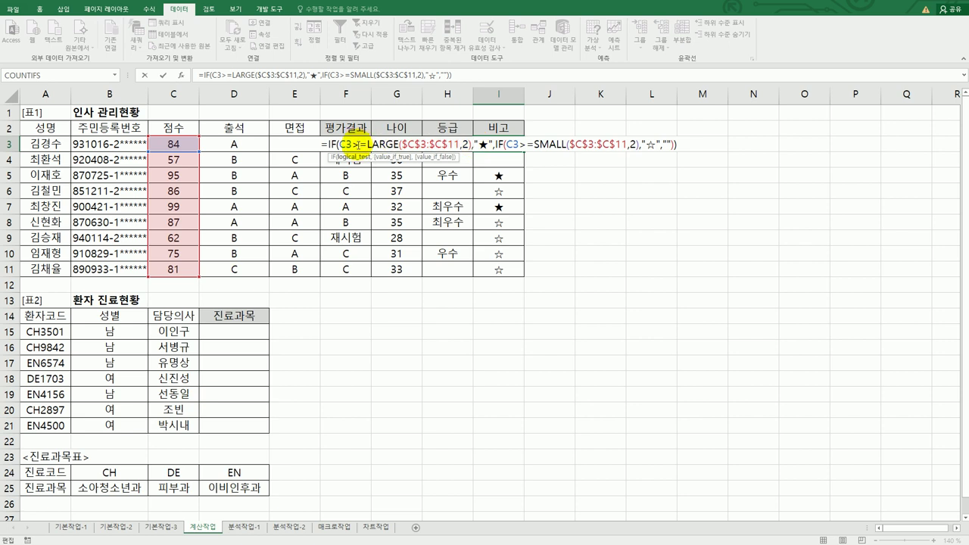
pyautogui.doubleClick(483, 144)
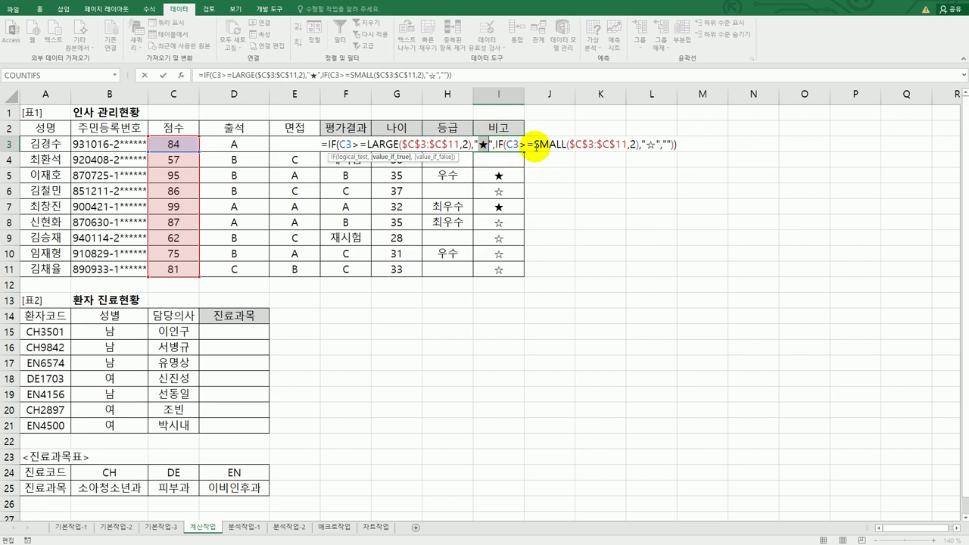
pyautogui.moveTo(535, 144); pyautogui.dragTo(629, 143)
pyautogui.moveTo(532, 144); pyautogui.dragTo(517, 143)
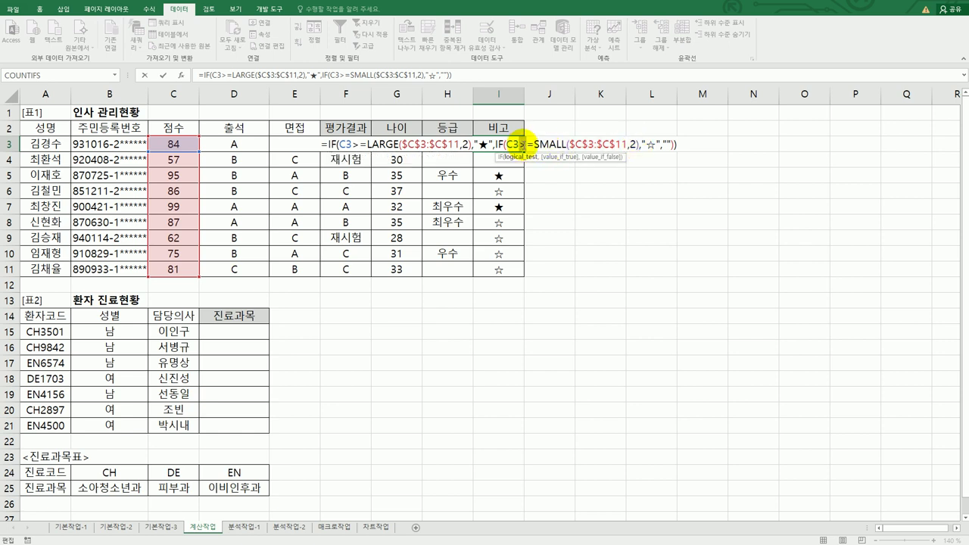
pyautogui.write('<')
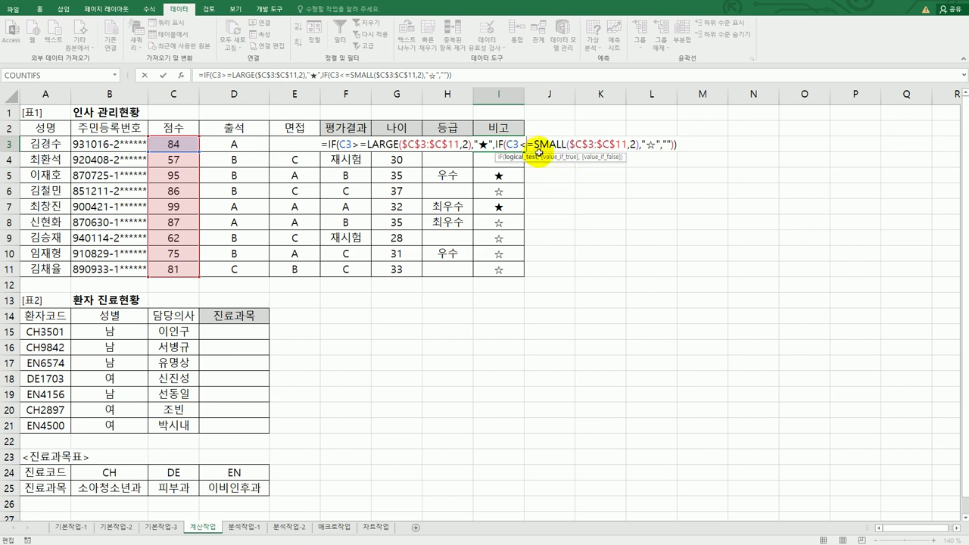
# Step: Commit the corrected 비고 formula in I3, refill it down to I11 and check the results in rows 4 and 9
pyautogui.moveTo(533, 144); pyautogui.dragTo(638, 144)
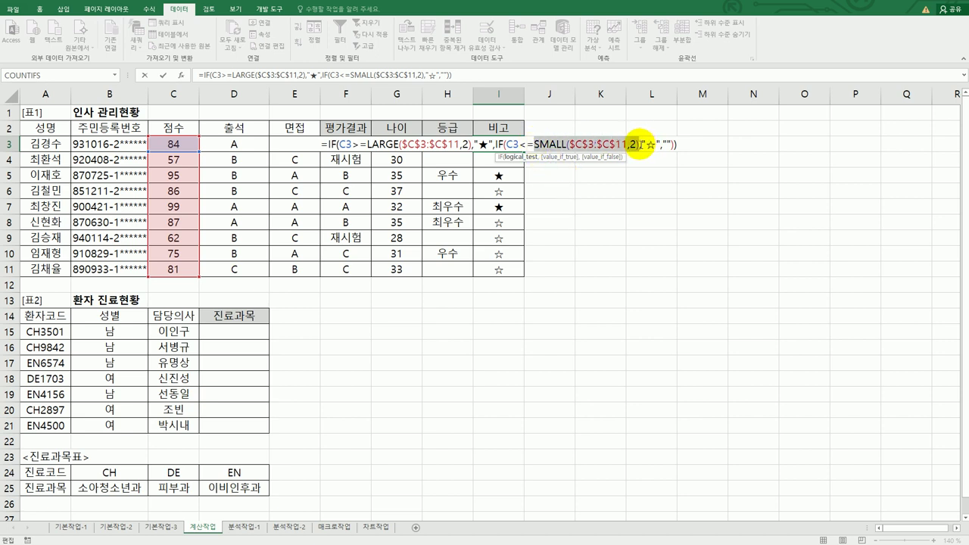
pyautogui.click(515, 144)
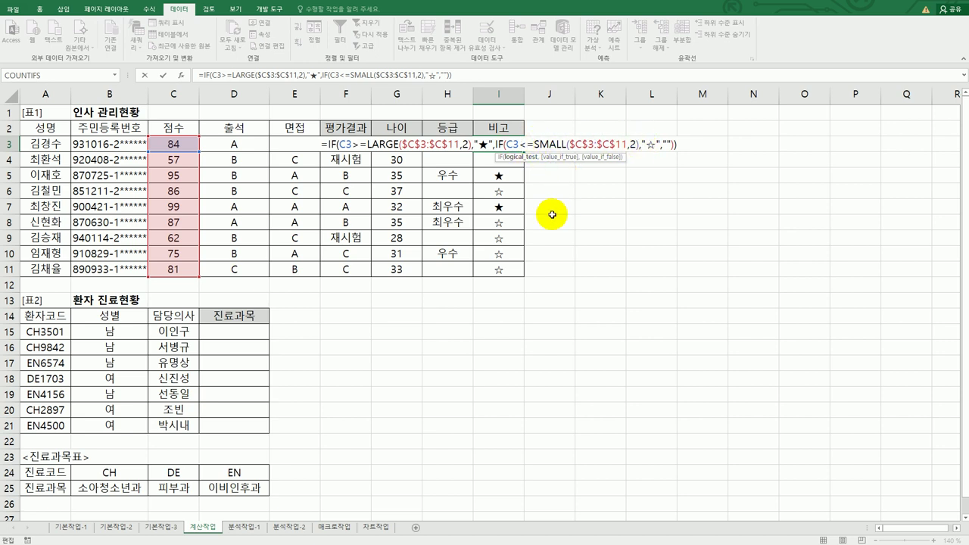
pyautogui.moveTo(637, 144); pyautogui.dragTo(656, 143)
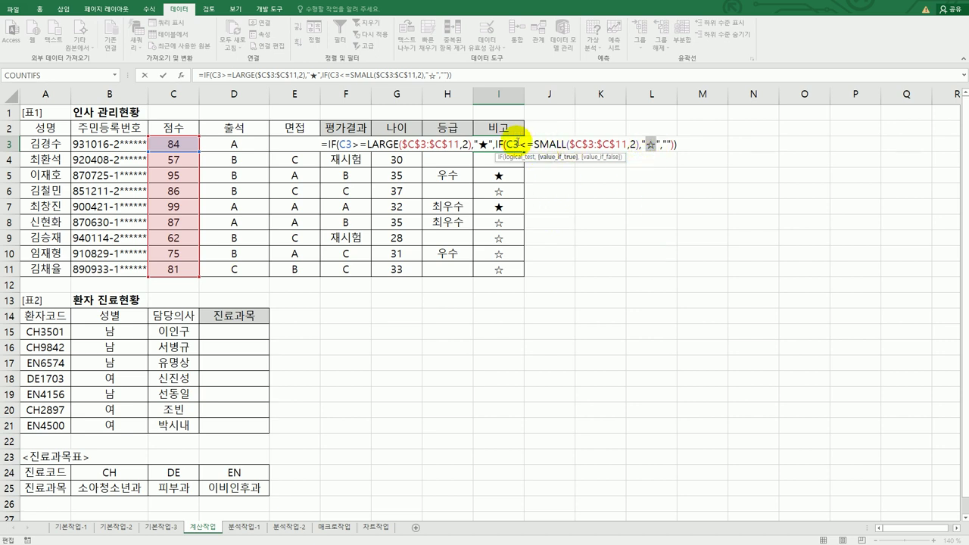
pyautogui.press('Return')
pyautogui.click(521, 150)
pyautogui.moveTo(522, 152); pyautogui.dragTo(524, 275)
pyautogui.click(501, 159)
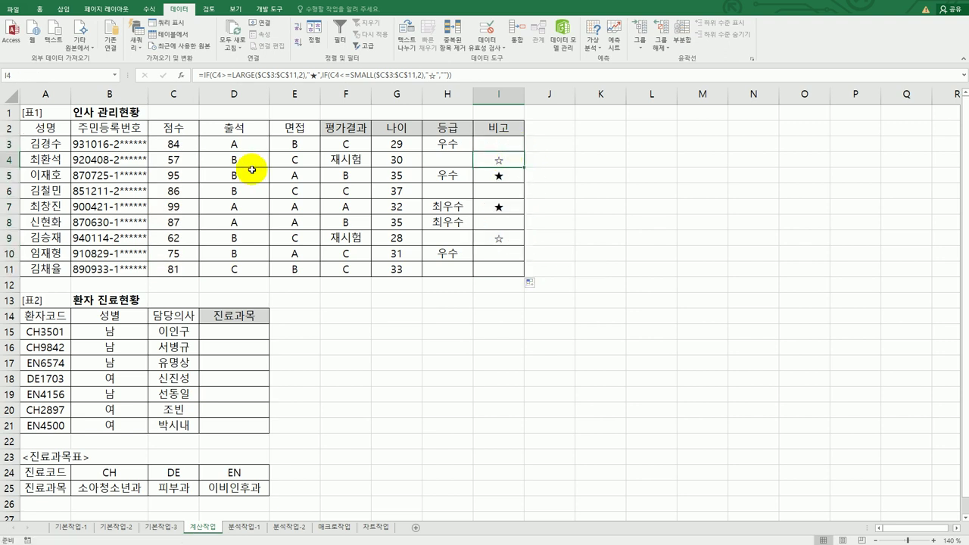
pyautogui.click(183, 159)
pyautogui.moveTo(265, 159); pyautogui.dragTo(485, 162)
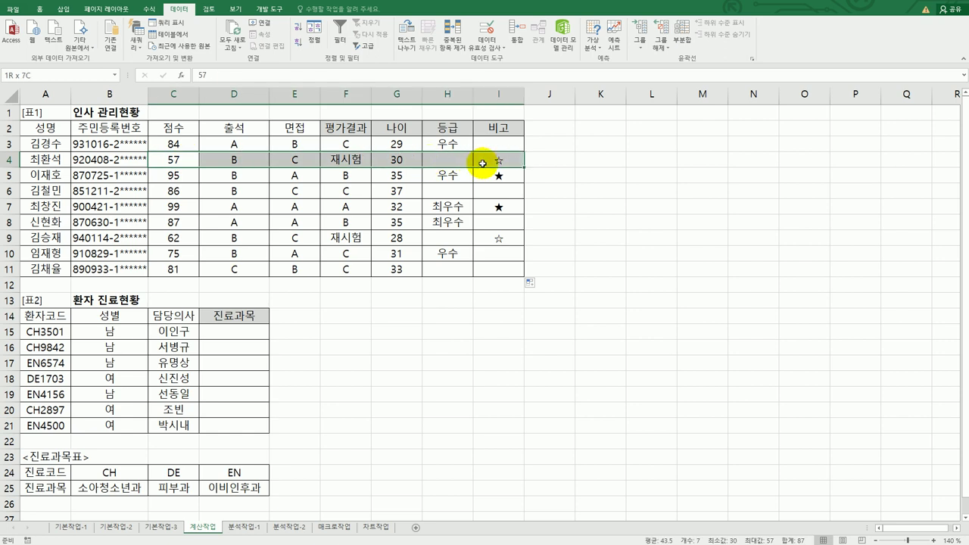
pyautogui.moveTo(186, 241); pyautogui.dragTo(492, 232)
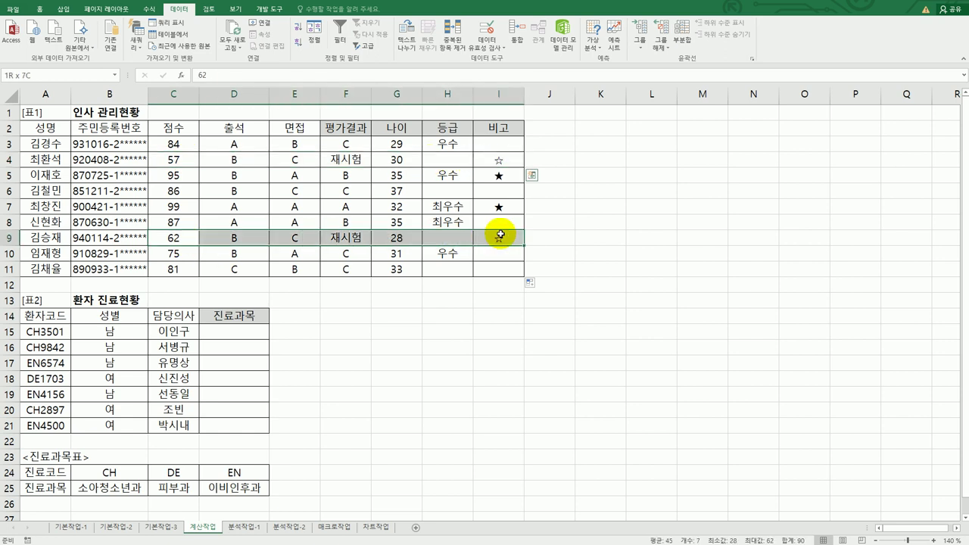
pyautogui.click(501, 236)
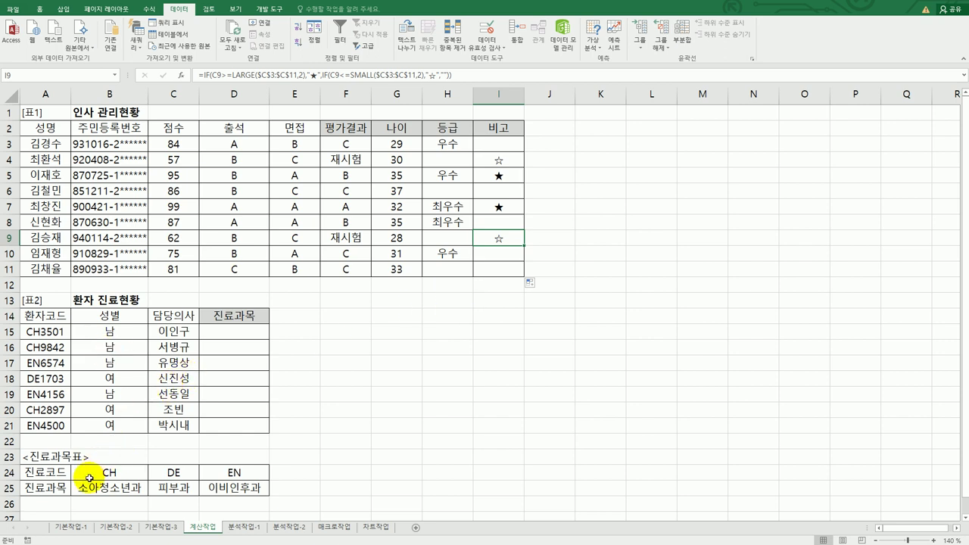
# Step: Extract the first two characters of the 환자코드 with =LEFT(A15,2) in D15 and fill the formula down to D21
pyautogui.click(232, 333)
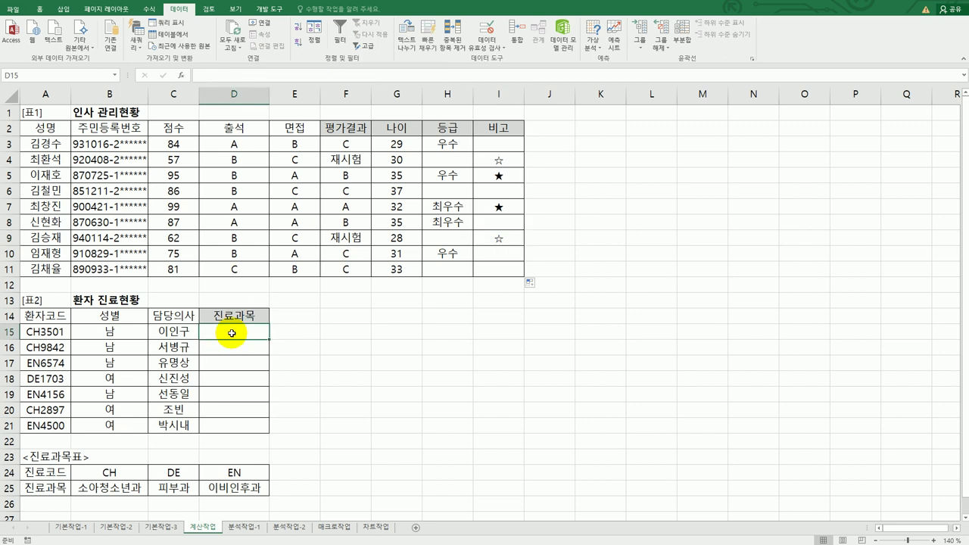
pyautogui.moveTo(45, 331); pyautogui.dragTo(47, 425)
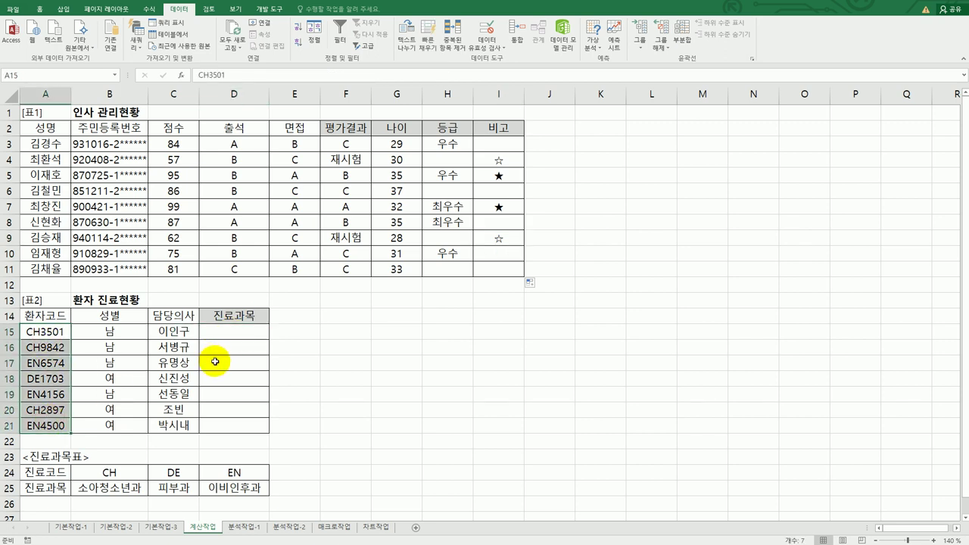
pyautogui.click(216, 333)
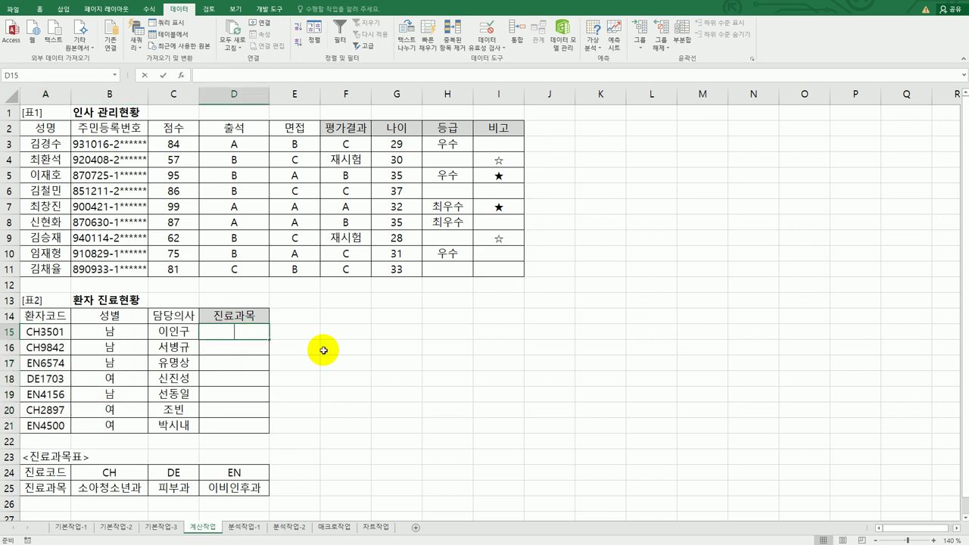
pyautogui.write('=')
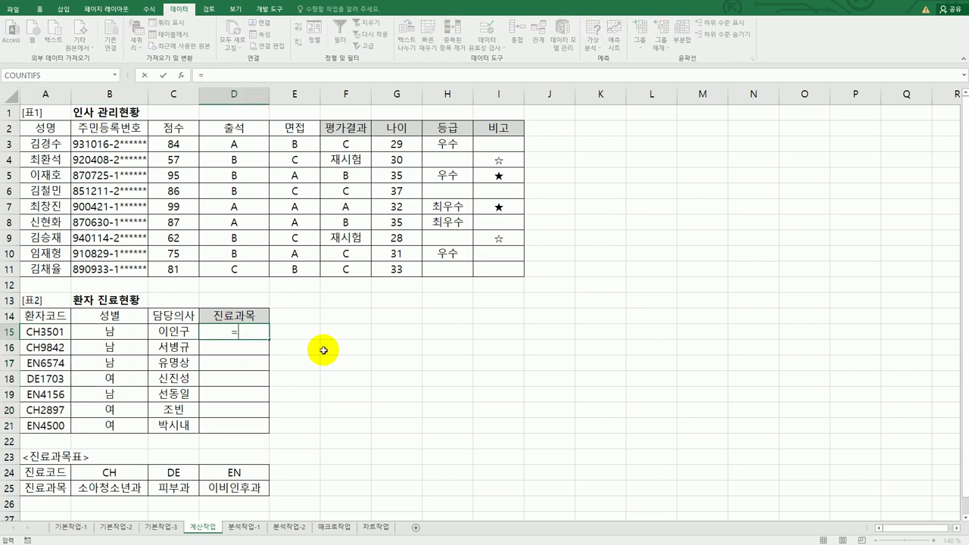
pyautogui.write('le')
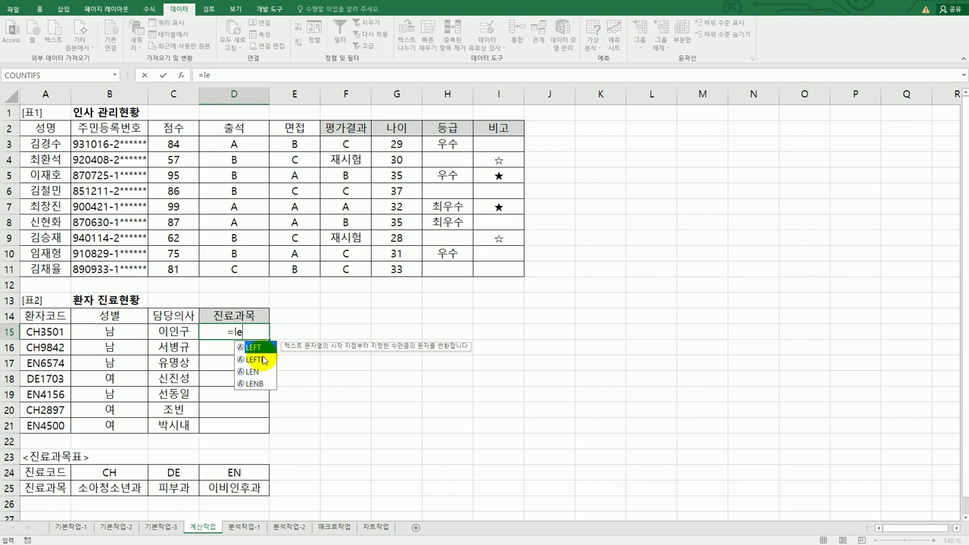
pyautogui.doubleClick(254, 347)
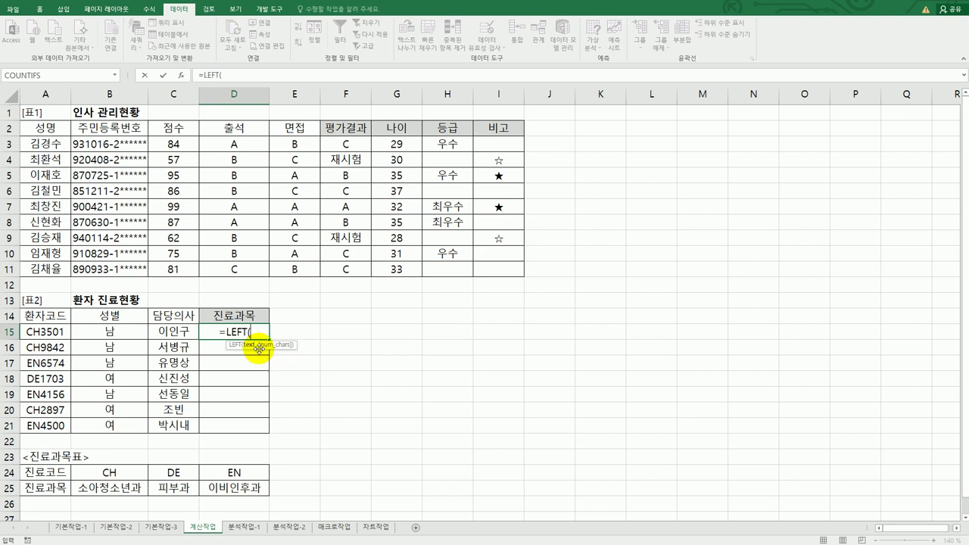
pyautogui.click(180, 75)
pyautogui.click(44, 331)
pyautogui.click(579, 224)
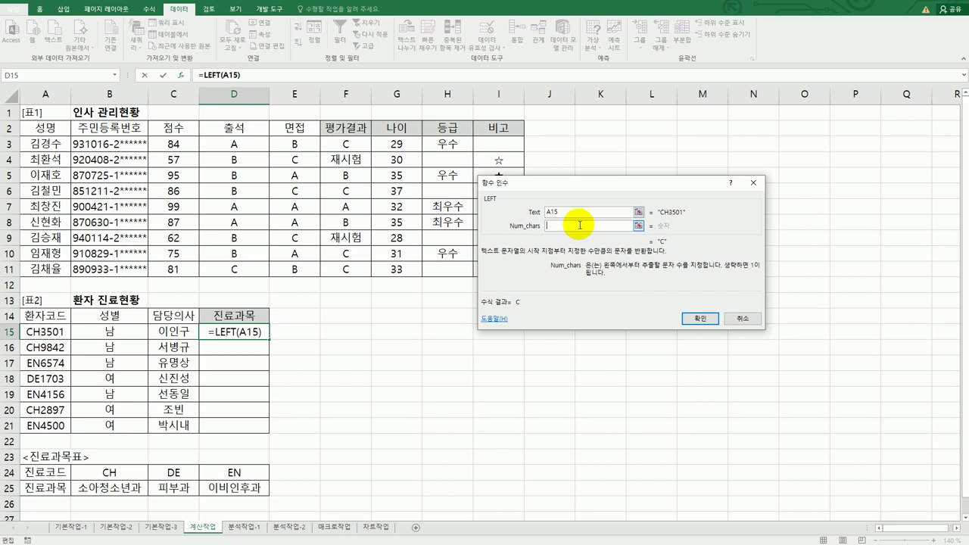
pyautogui.write('2')
pyautogui.click(681, 318)
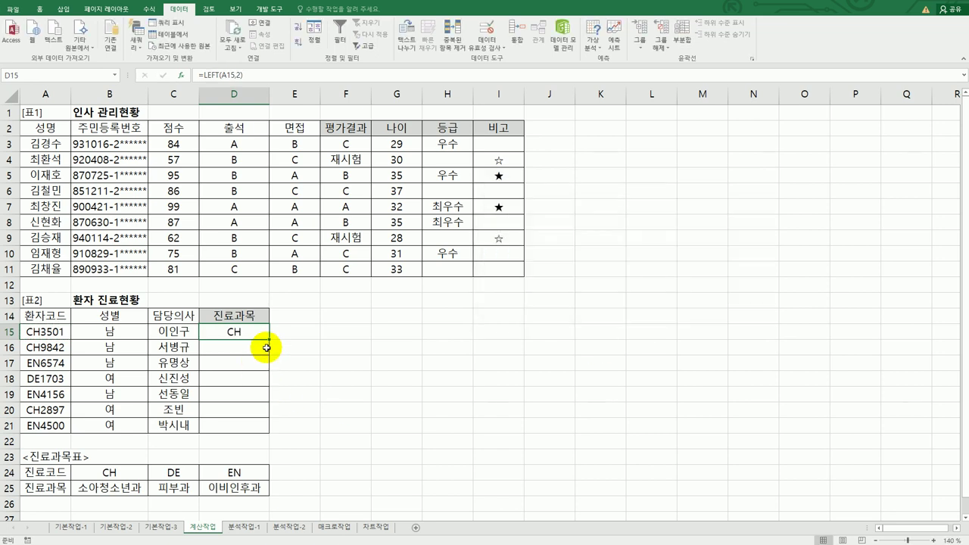
pyautogui.moveTo(269, 338); pyautogui.dragTo(263, 429)
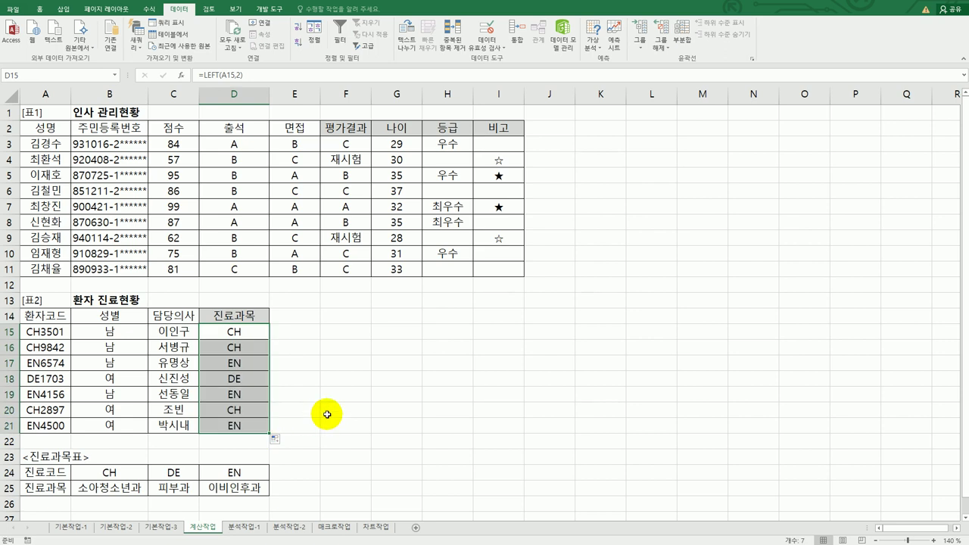
# Step: Wrap the LEFT formula in D15 in a MATCH function, using LEFT(A15,2) as the lookup value
pyautogui.moveTo(87, 470); pyautogui.dragTo(214, 472)
pyautogui.moveTo(129, 487); pyautogui.dragTo(225, 488)
pyautogui.moveTo(127, 471); pyautogui.dragTo(239, 472)
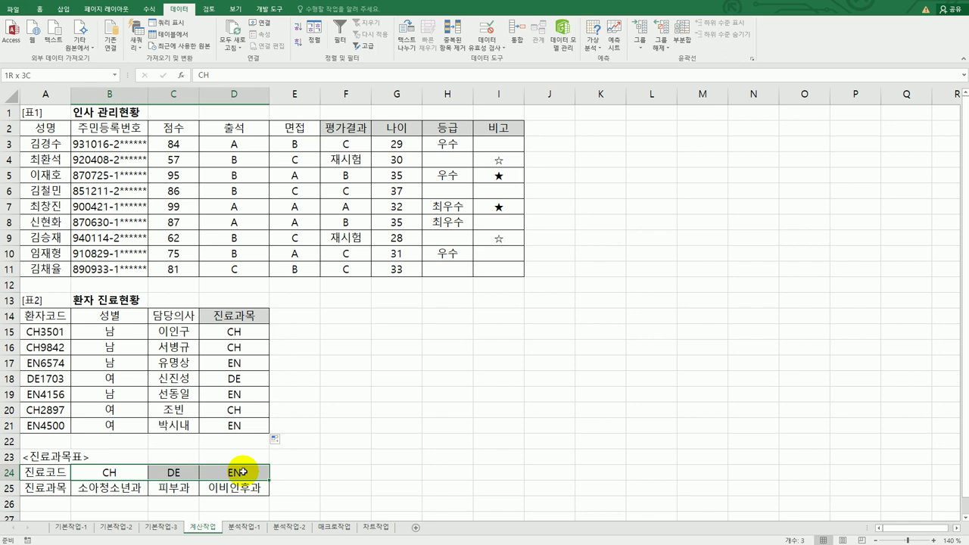
pyautogui.moveTo(239, 472); pyautogui.dragTo(239, 472)
pyautogui.click(247, 333)
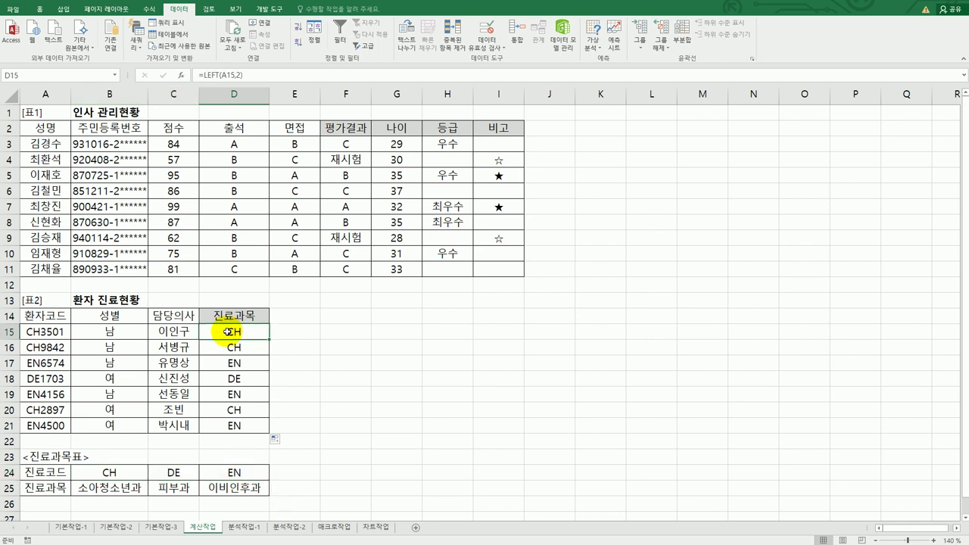
pyautogui.doubleClick(228, 331)
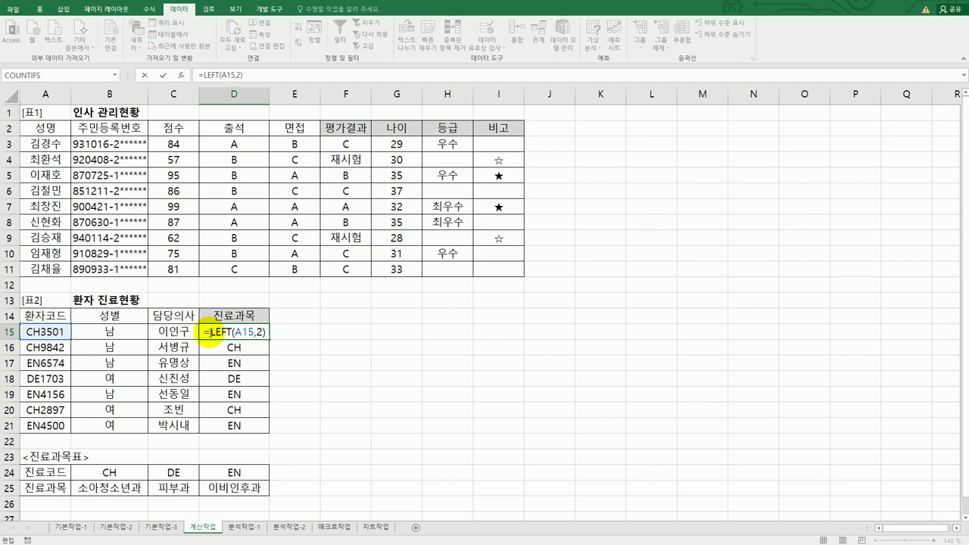
pyautogui.write('ma')
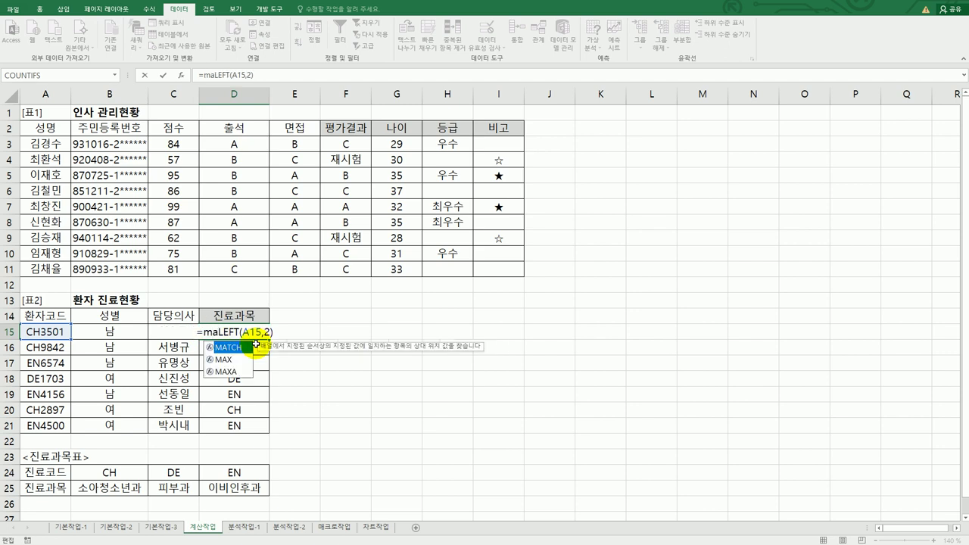
pyautogui.doubleClick(229, 347)
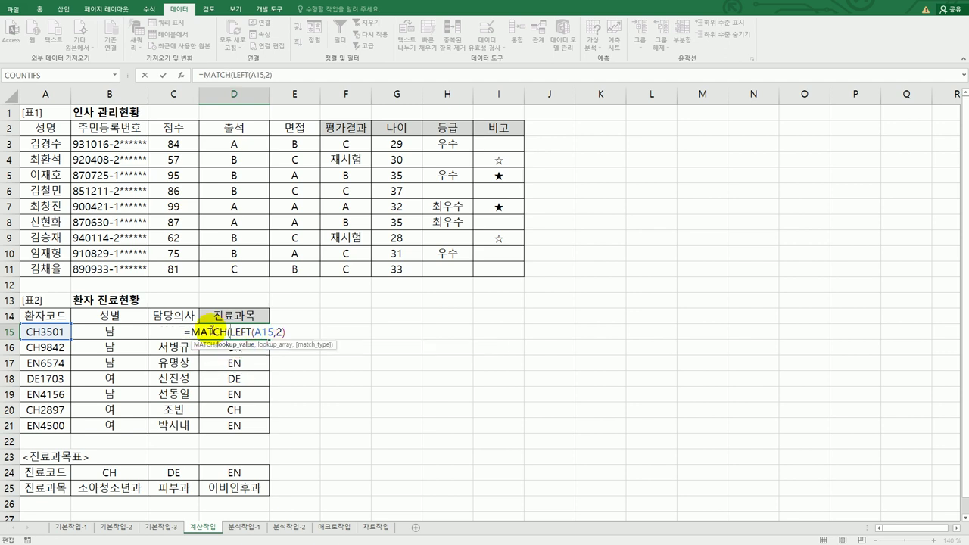
pyautogui.click(180, 75)
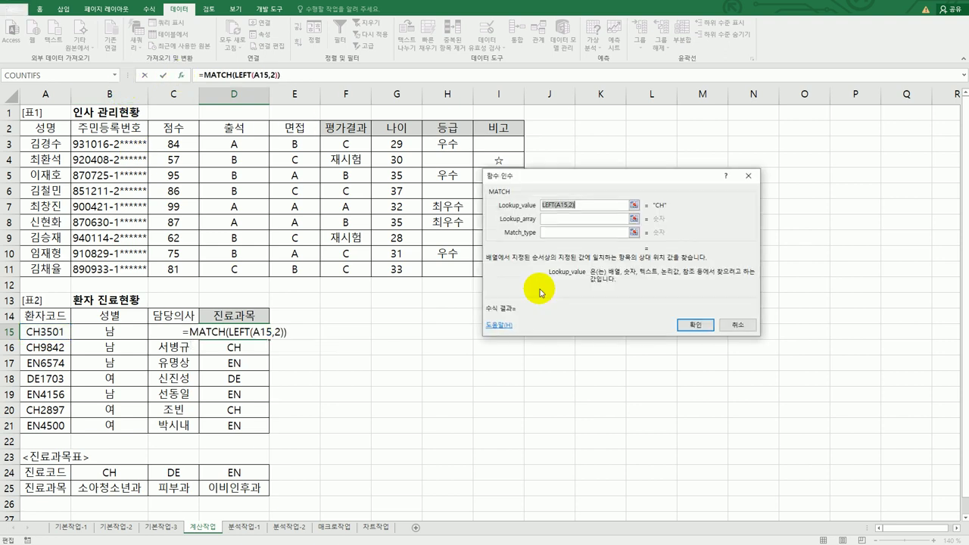
pyautogui.click(538, 204)
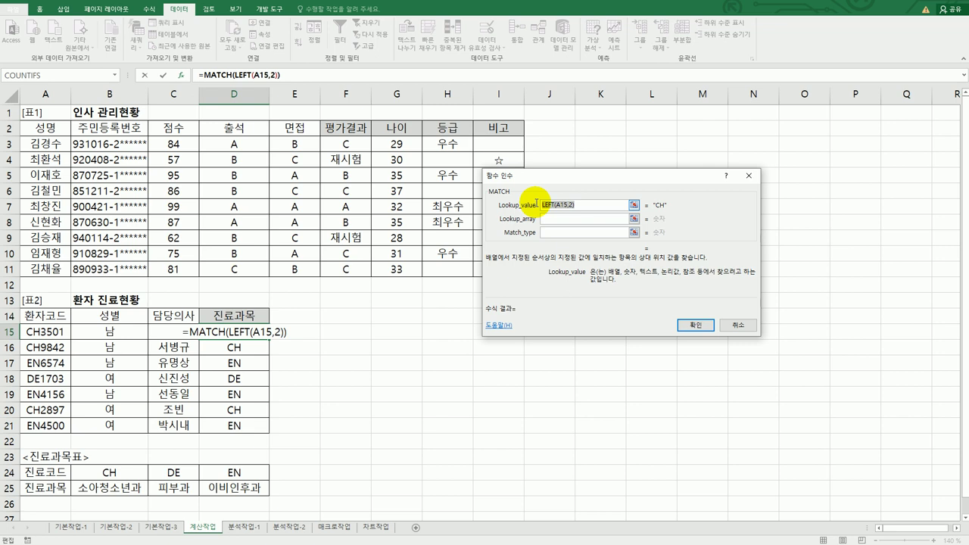
# Step: Set MATCH's lookup array in D15 to the absolute 진료코드 range $B$24:$D$24 and its match type to 0
pyautogui.click(553, 219)
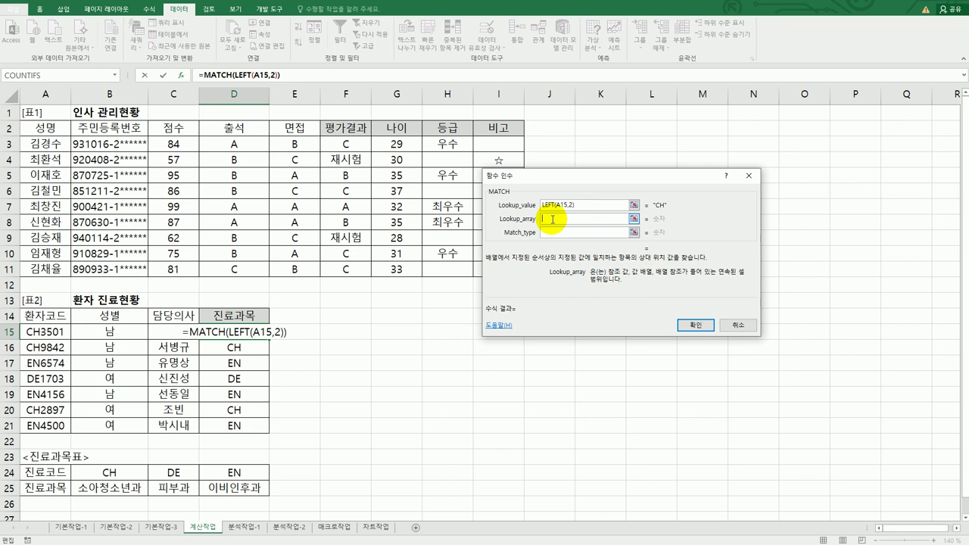
pyautogui.moveTo(112, 472); pyautogui.dragTo(210, 470)
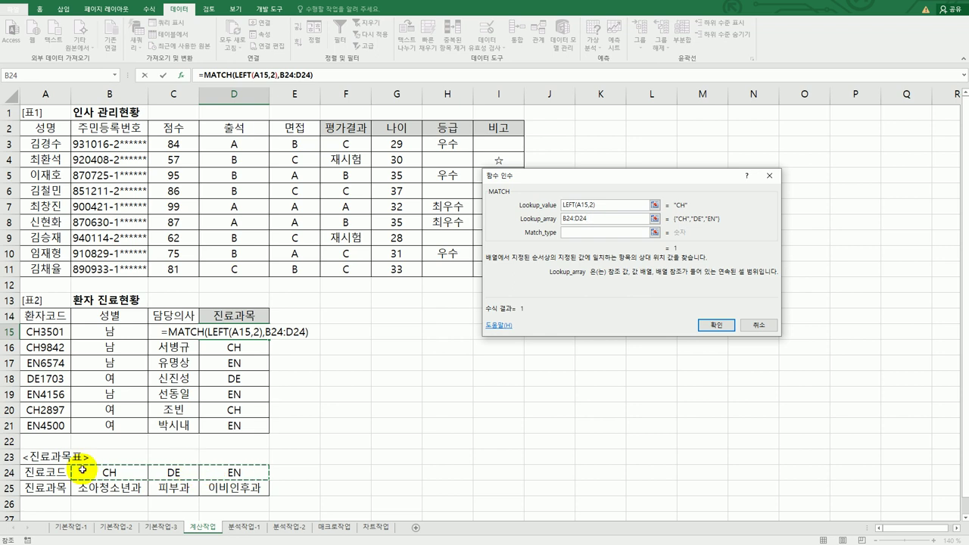
pyautogui.moveTo(80, 471); pyautogui.dragTo(211, 472)
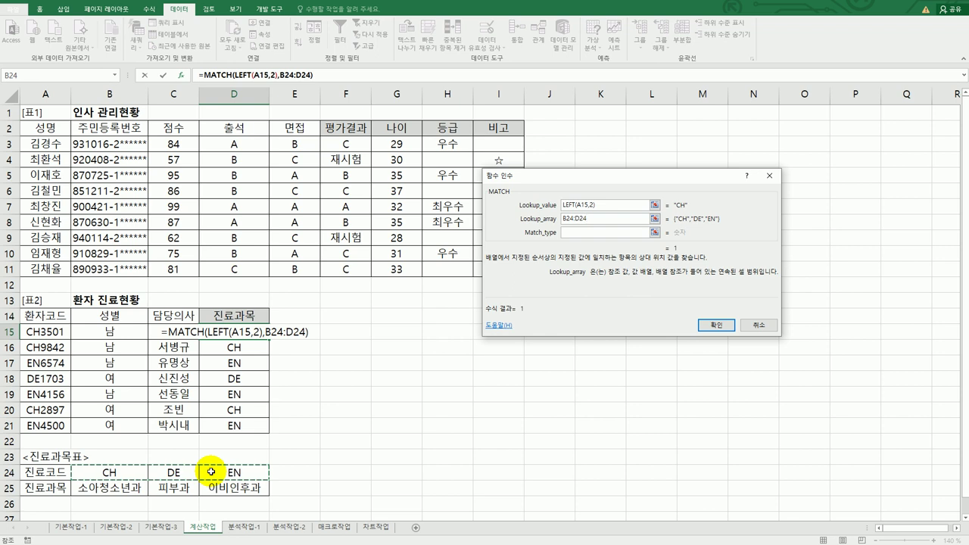
pyautogui.press('F4')
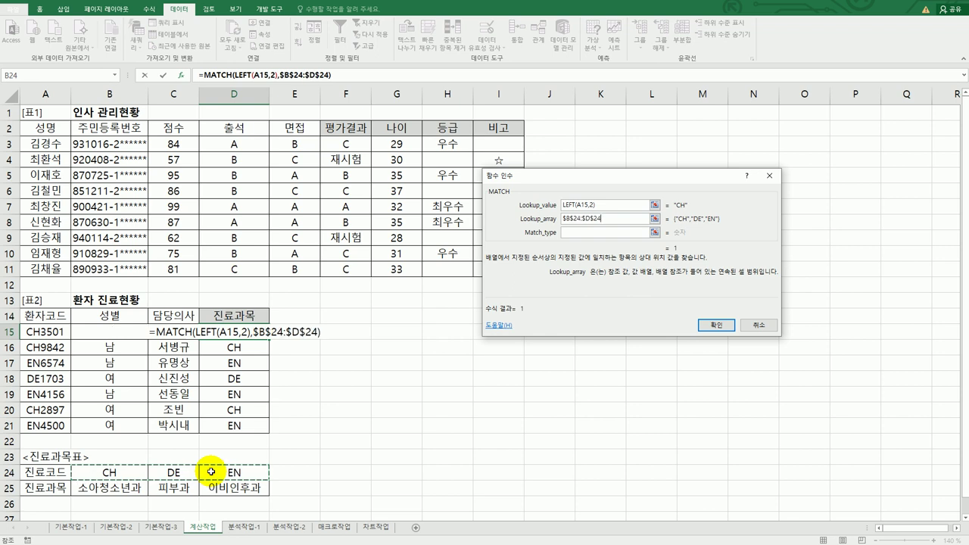
pyautogui.click(583, 232)
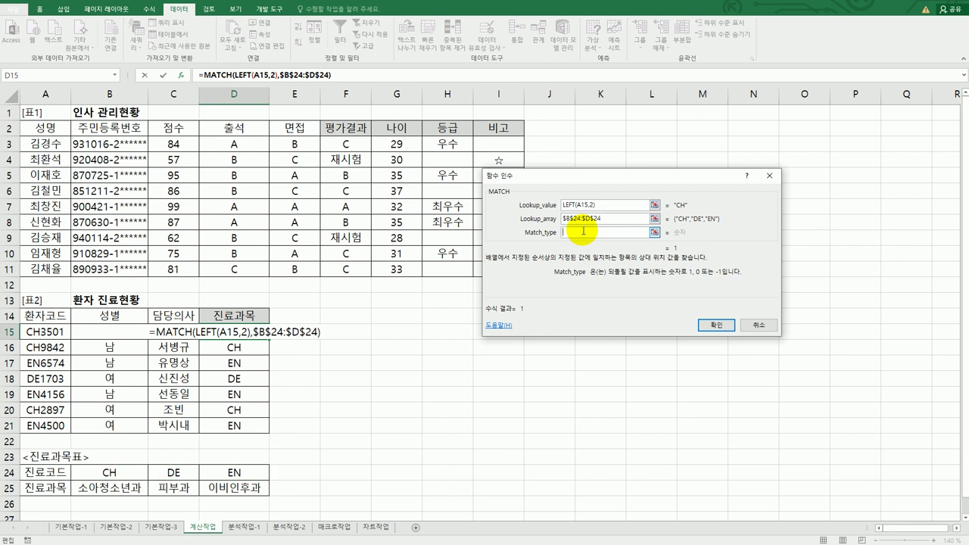
pyautogui.write('0')
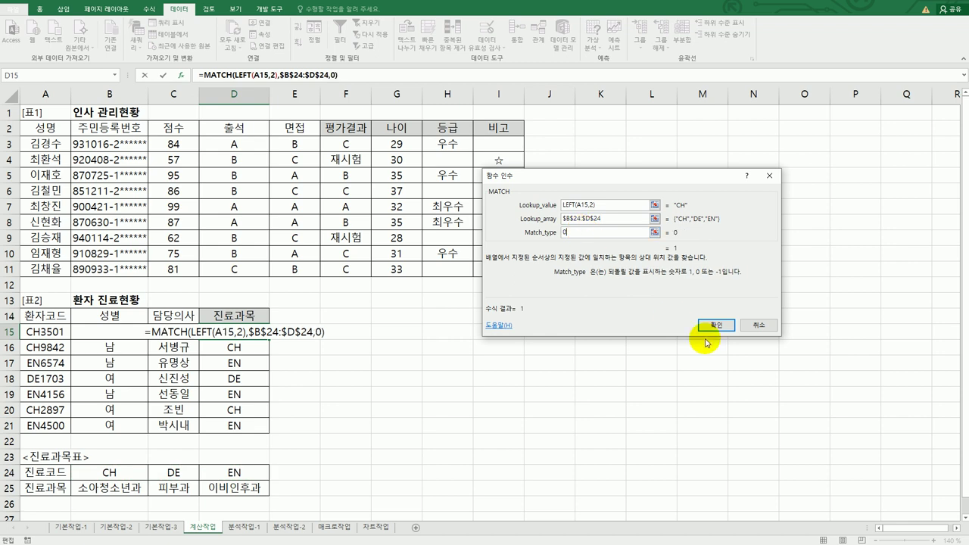
pyautogui.click(716, 326)
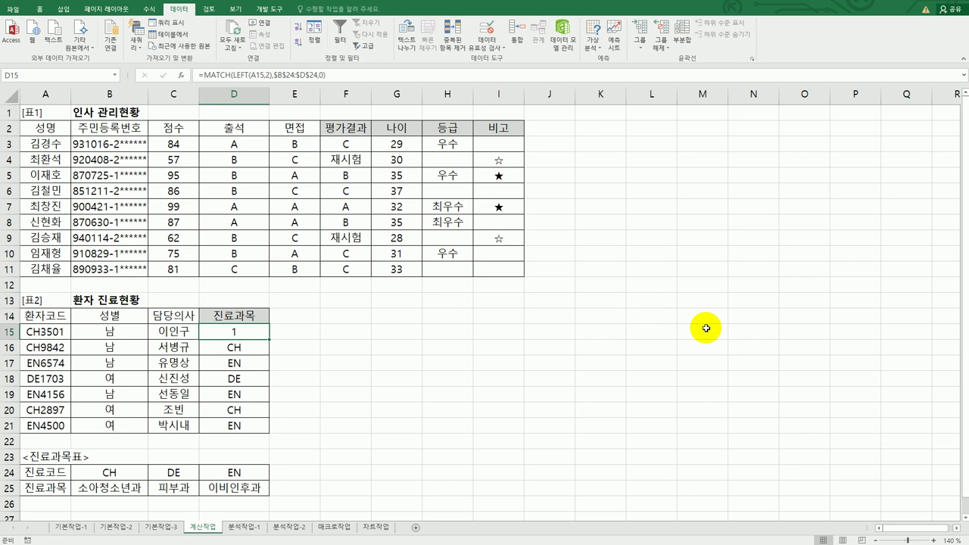
# Step: Clear the match type in D15's MATCH formula and choose "0 - 정확히 일치" for it again
pyautogui.doubleClick(256, 330)
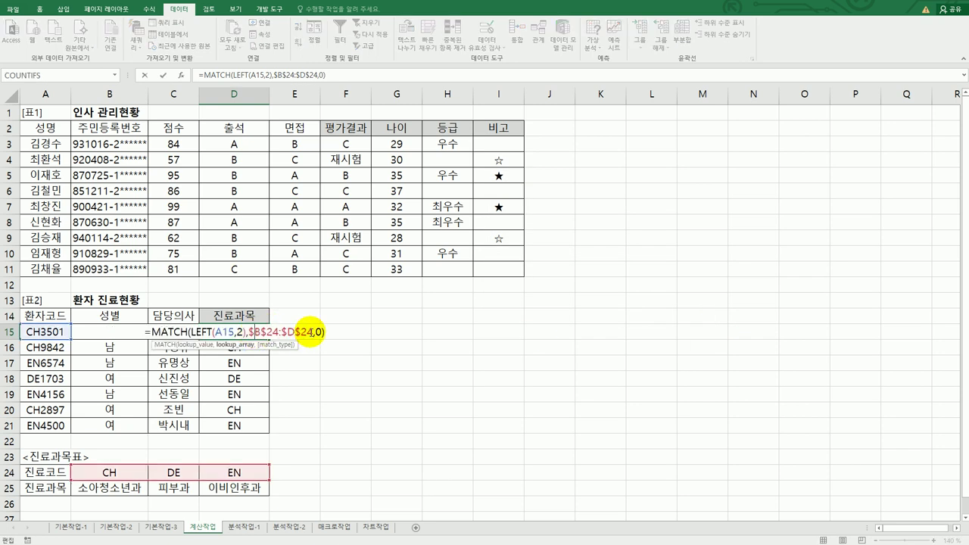
pyautogui.doubleClick(318, 331)
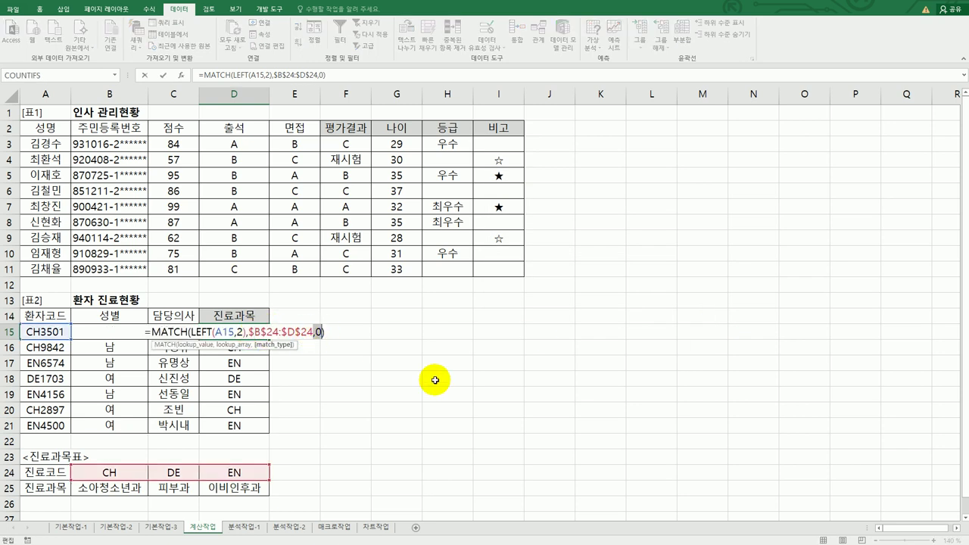
pyautogui.press('BackSpace')
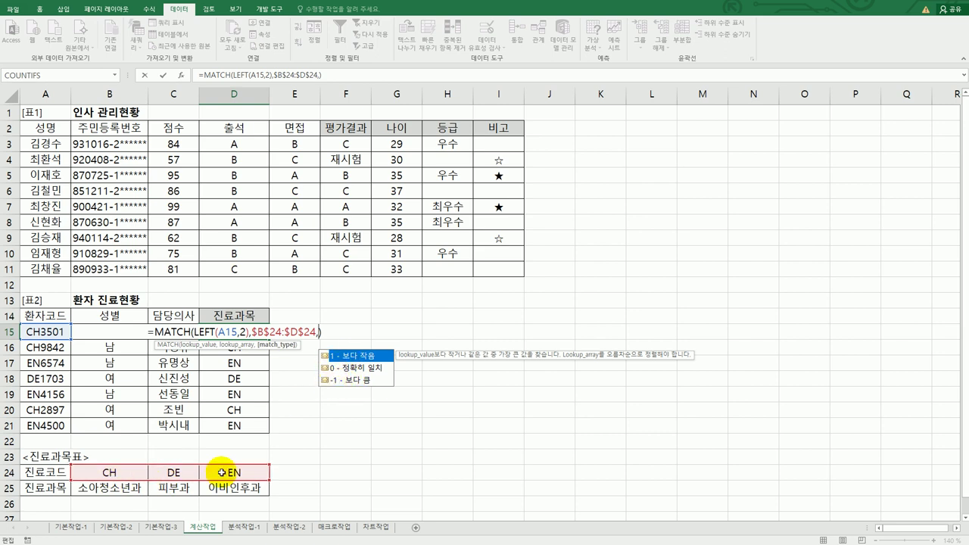
pyautogui.click(372, 370)
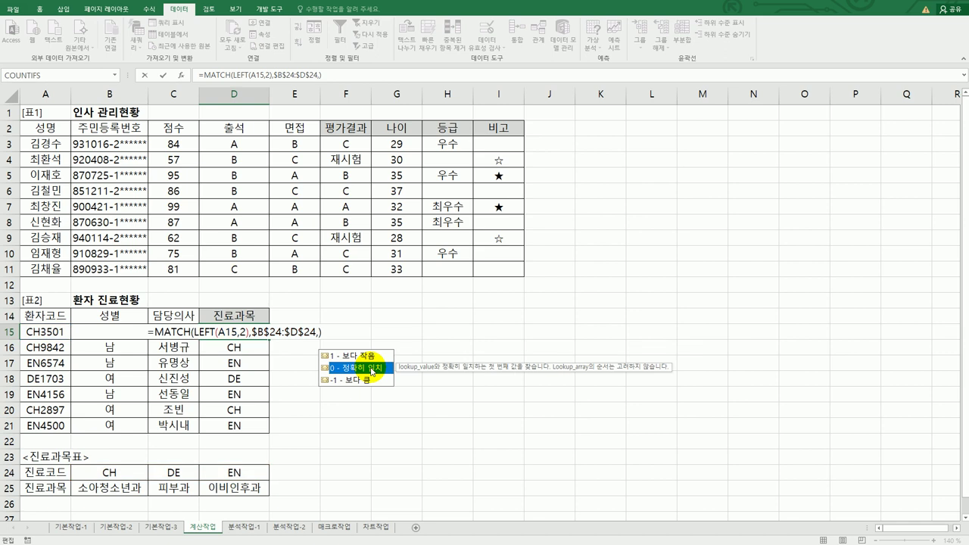
pyautogui.doubleClick(372, 370)
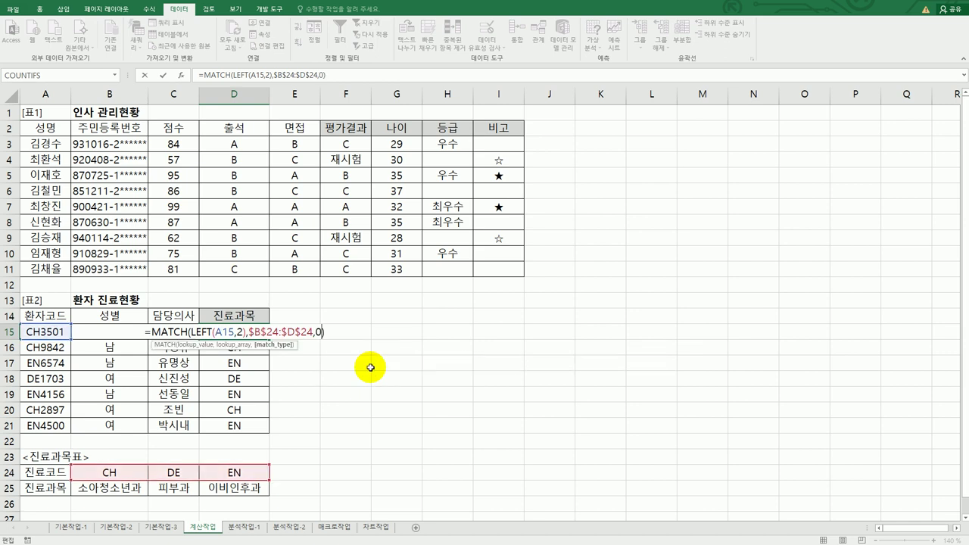
# Step: Enter the MATCH formula in D15 and fill it down through D21
pyautogui.hotkey('ctrl', 'Return')
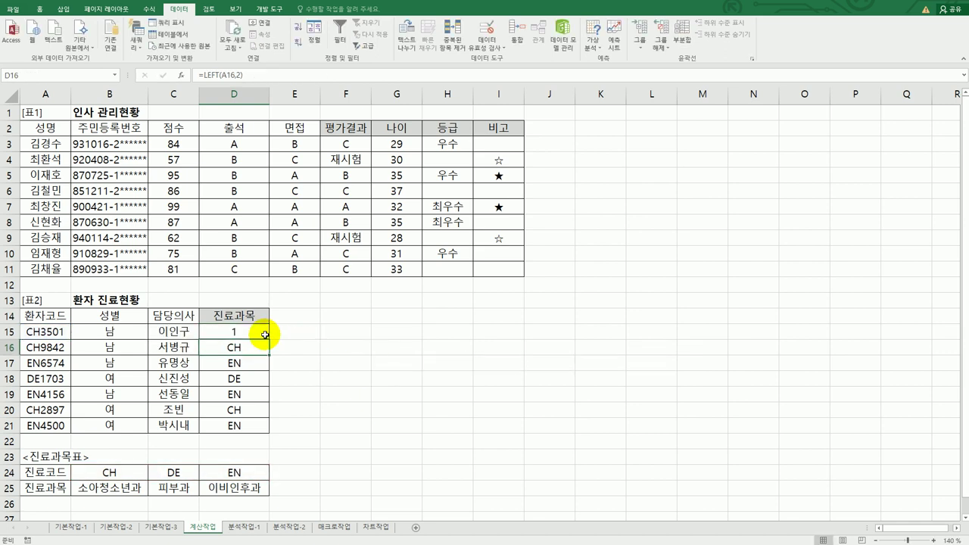
pyautogui.moveTo(272, 341); pyautogui.dragTo(262, 430)
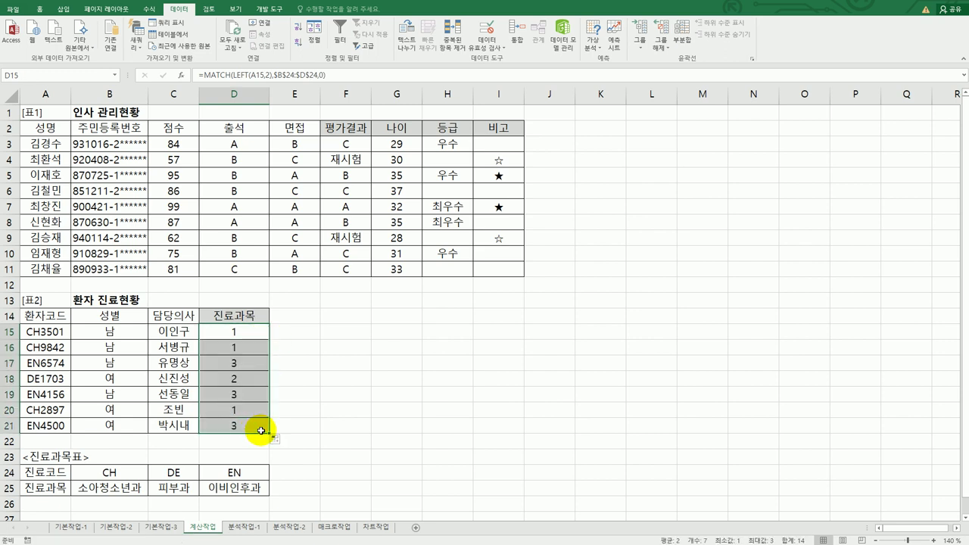
# Step: Compare the MATCH results in the 진료과목 column with the 환자코드 prefixes and the 진료코드 and 진료과목 rows of the 진료과목표
pyautogui.moveTo(91, 471)
pyautogui.mouseDown()
pyautogui.moveTo(234, 469)
pyautogui.moveTo(108, 472)
pyautogui.mouseUp()
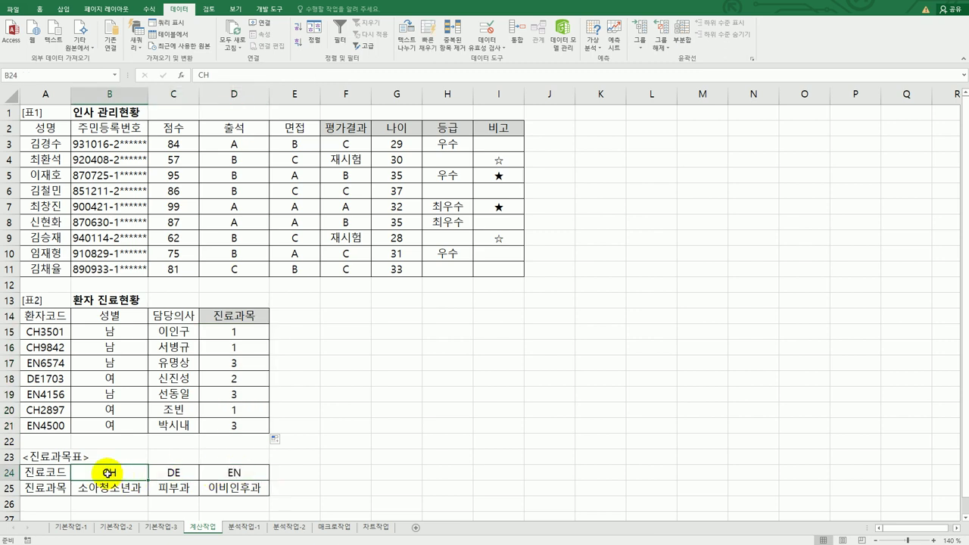
pyautogui.click(42, 363)
pyautogui.moveTo(123, 475); pyautogui.dragTo(234, 469)
pyautogui.click(240, 362)
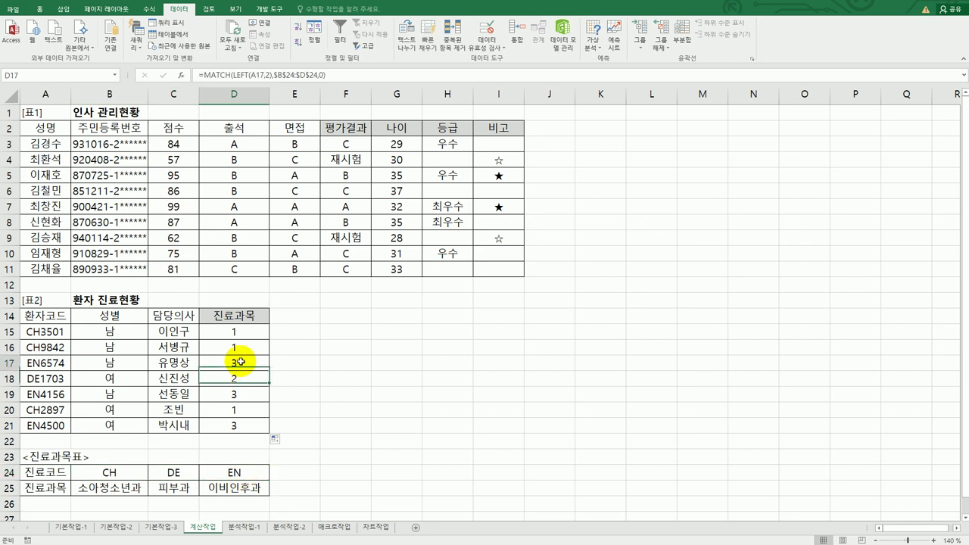
pyautogui.click(42, 377)
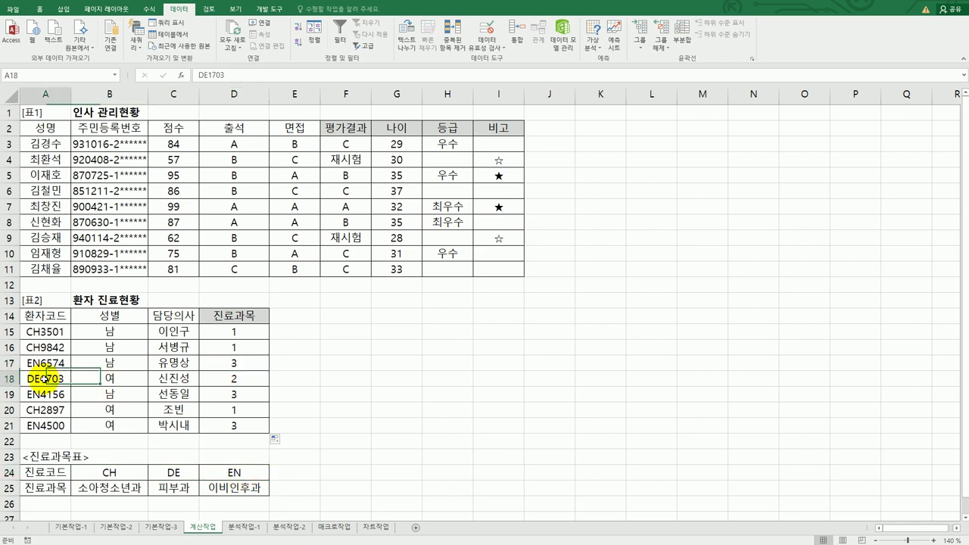
pyautogui.moveTo(102, 469); pyautogui.dragTo(255, 472)
pyautogui.click(186, 472)
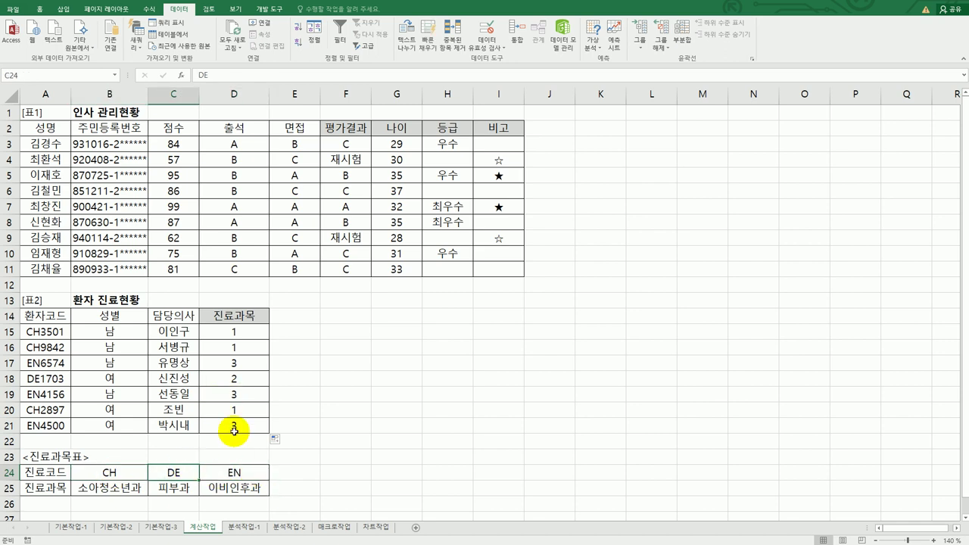
pyautogui.moveTo(121, 488); pyautogui.dragTo(244, 487)
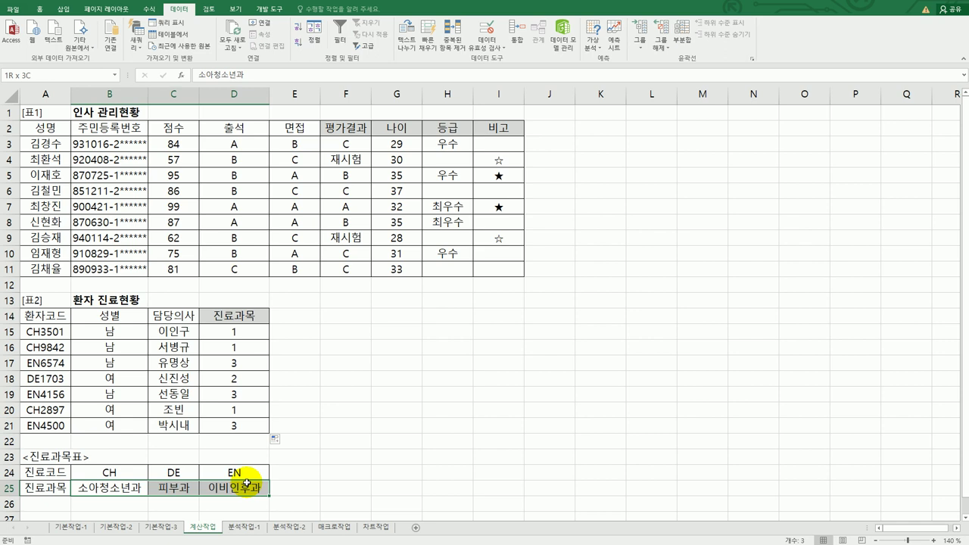
pyautogui.click(123, 484)
pyautogui.click(225, 489)
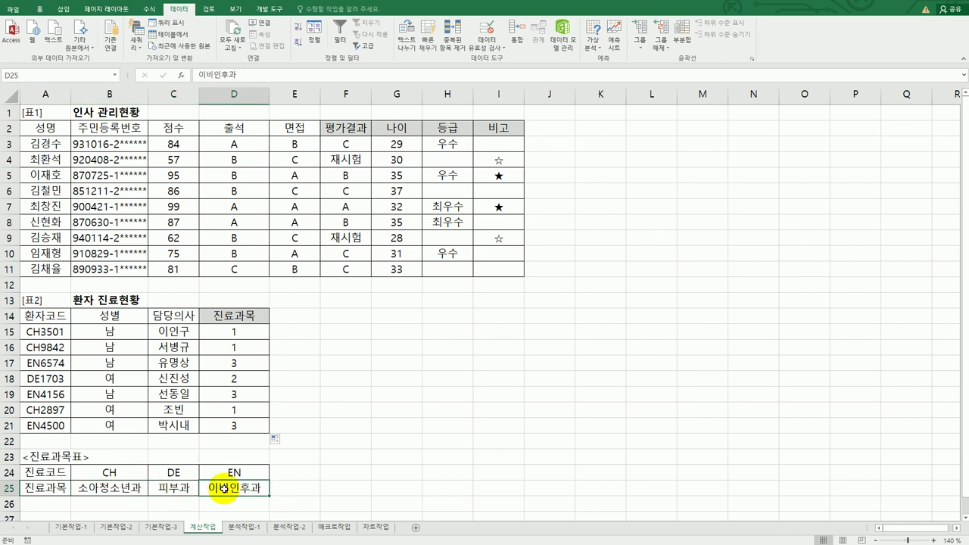
pyautogui.click(176, 488)
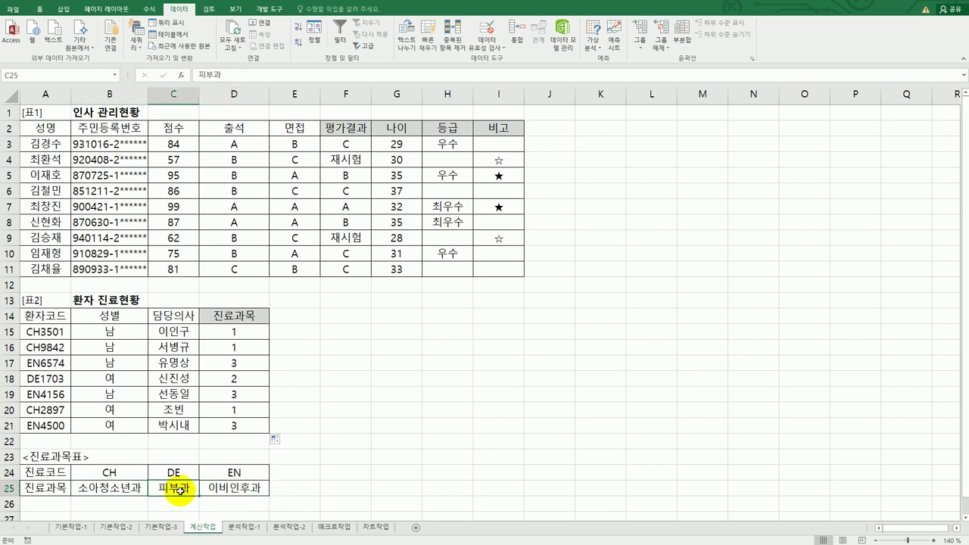
# Step: Wrap the MATCH formula in D15 in an INDEX function
pyautogui.click(249, 336)
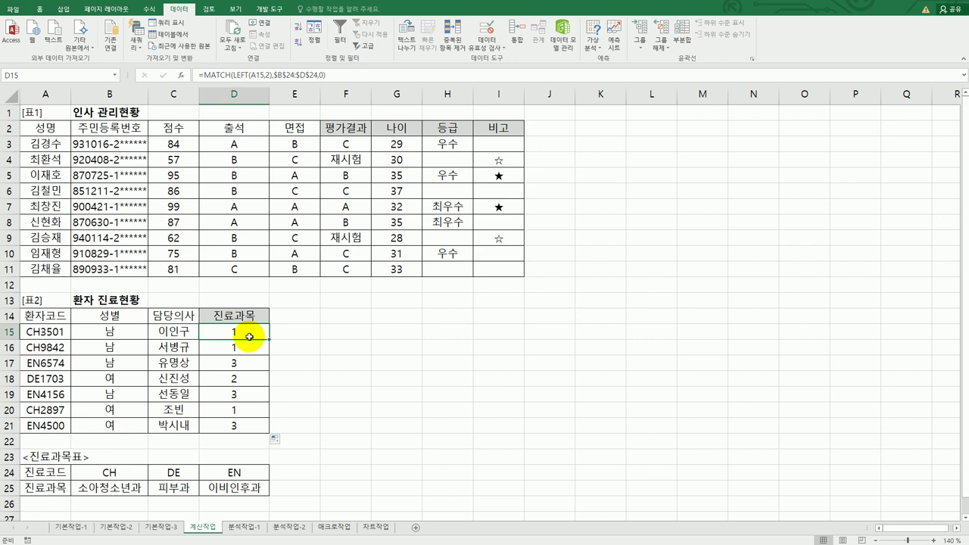
pyautogui.doubleClick(250, 337)
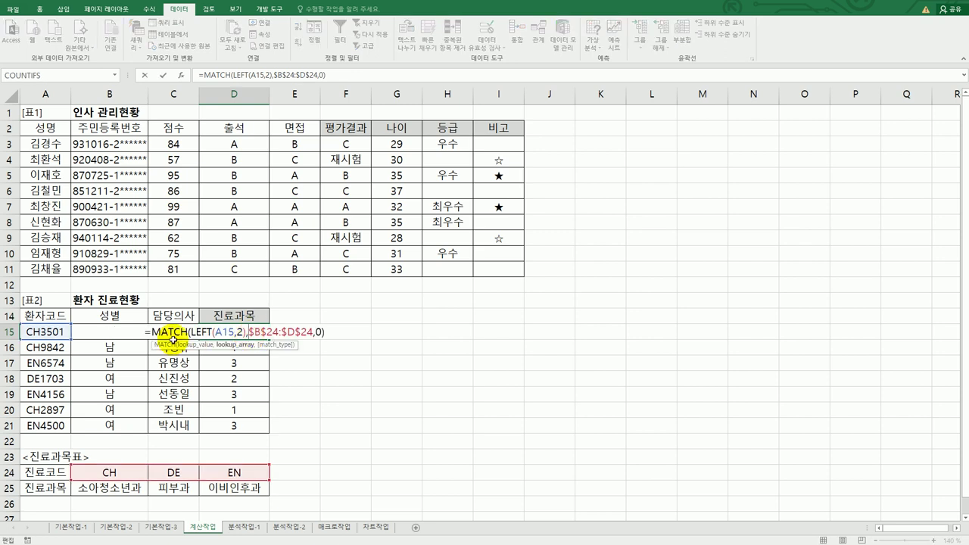
pyautogui.click(149, 332)
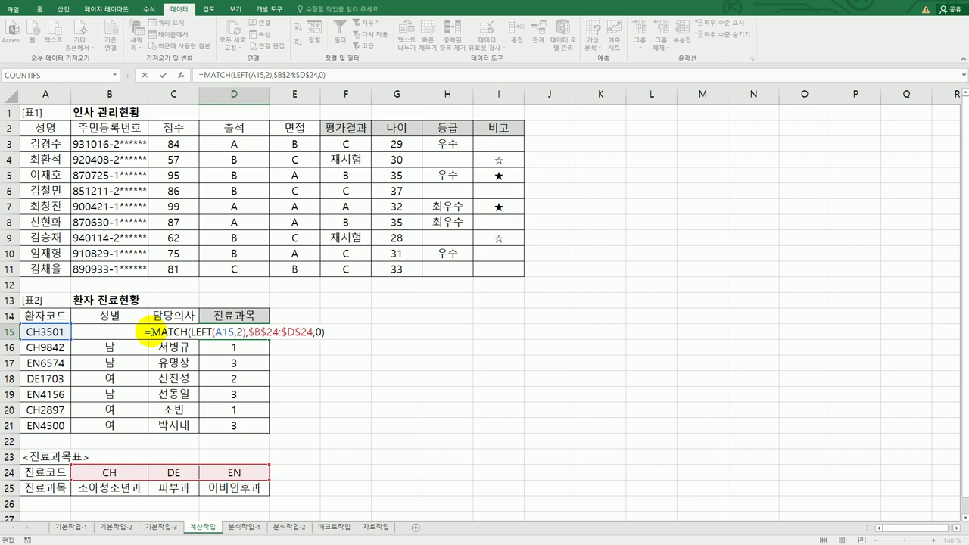
pyautogui.write('=')
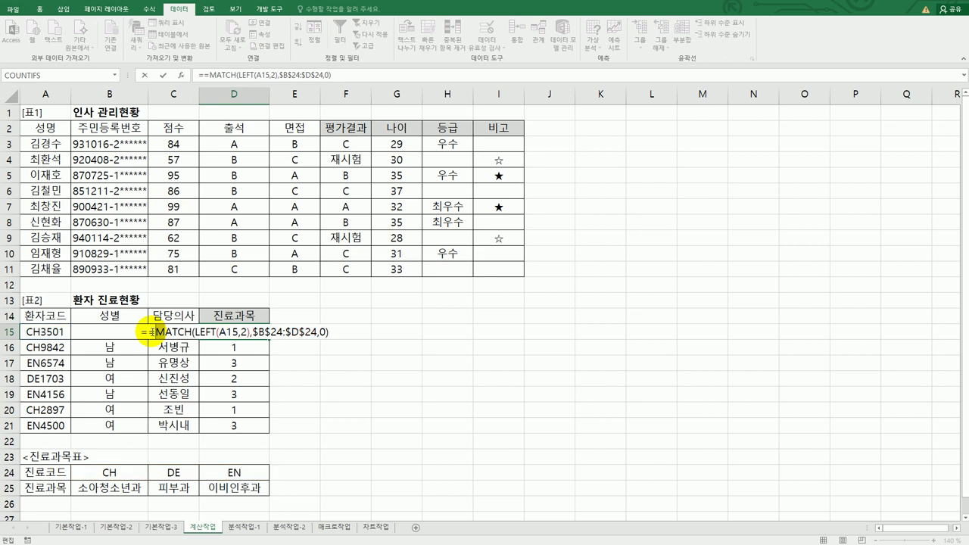
pyautogui.press('BackSpace')
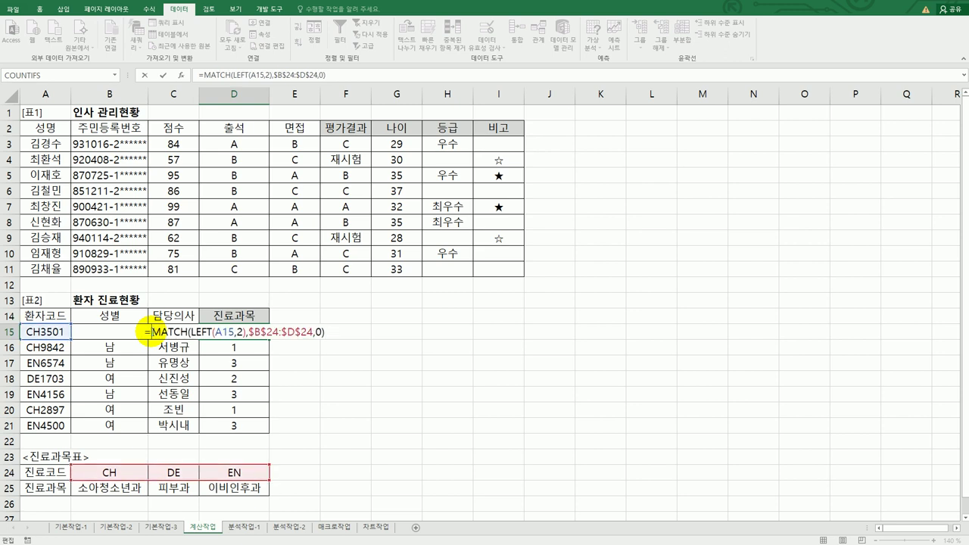
pyautogui.write('in')
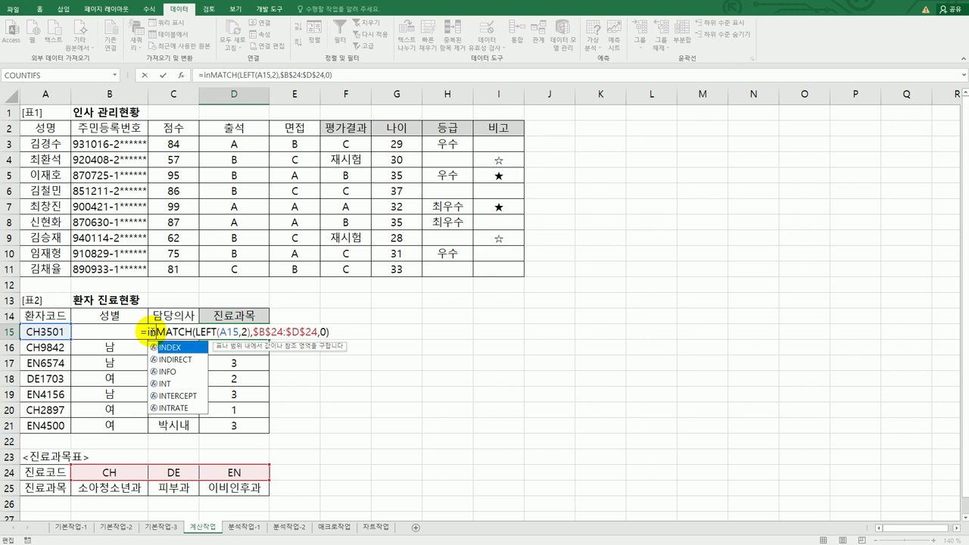
pyautogui.doubleClick(170, 349)
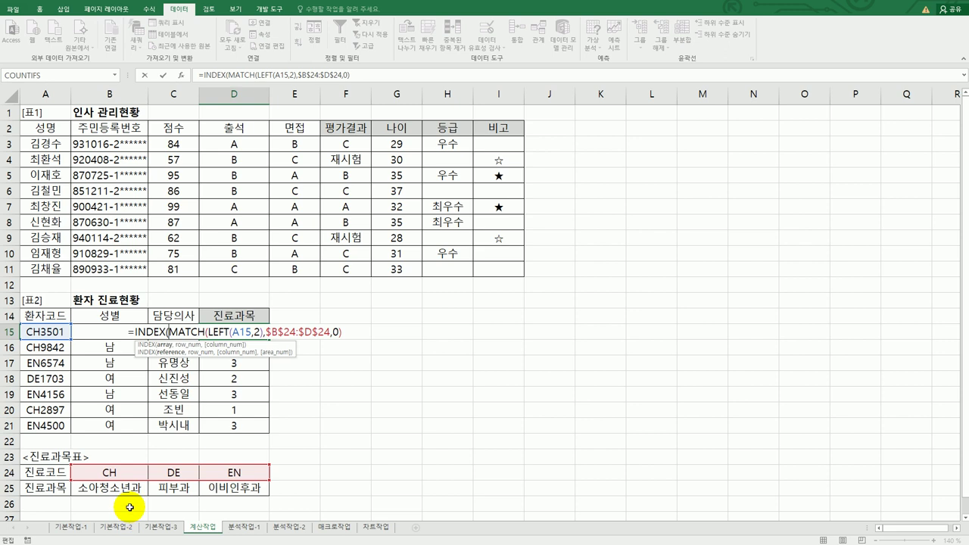
# Step: Set INDEX's array in D15 to the absolute 진료과목 range $B$25:$D$25, separated from MATCH by a comma
pyautogui.moveTo(119, 491); pyautogui.dragTo(215, 491)
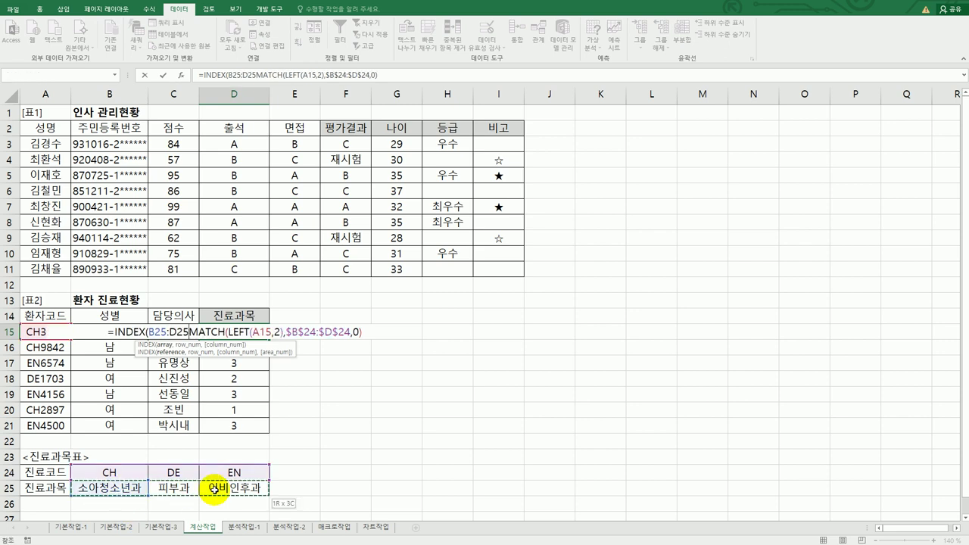
pyautogui.moveTo(120, 490); pyautogui.dragTo(231, 489)
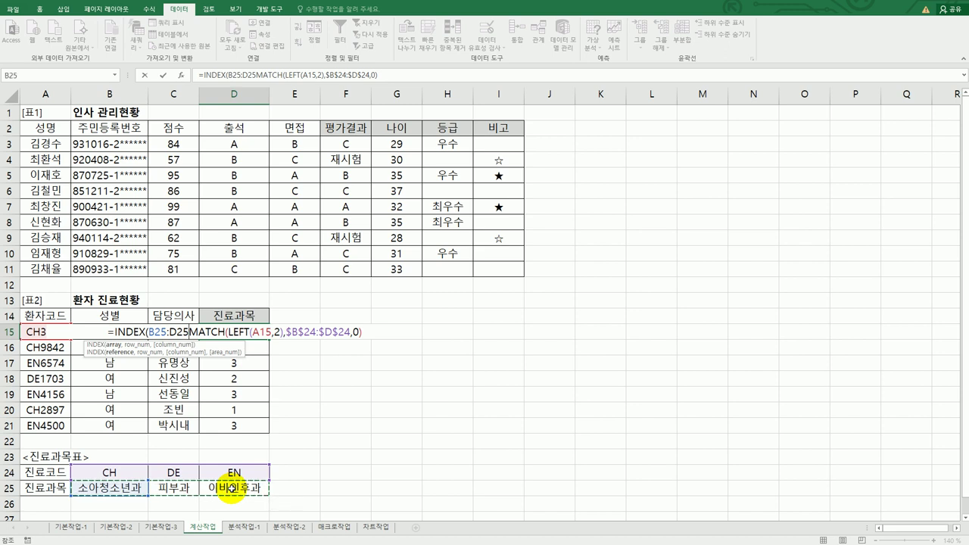
pyautogui.press('F4')
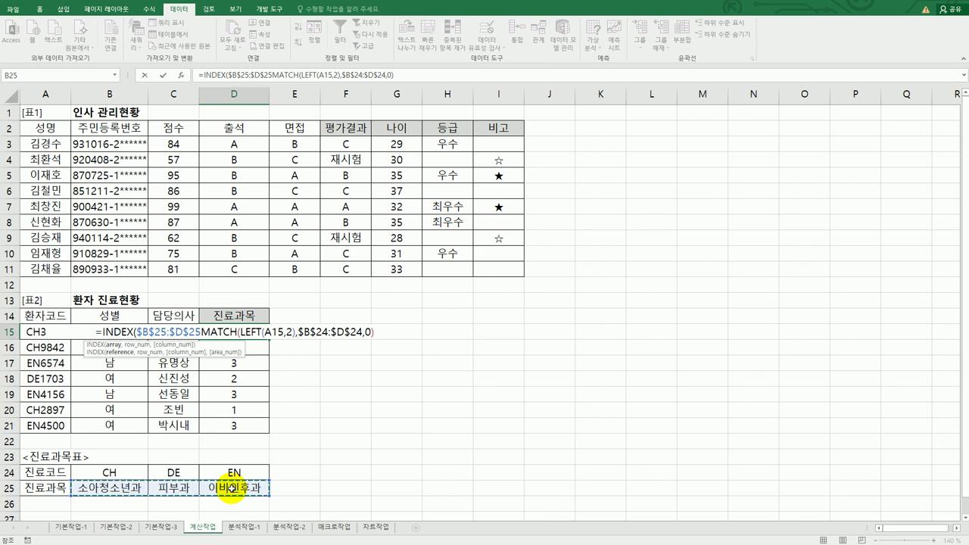
pyautogui.write(',')
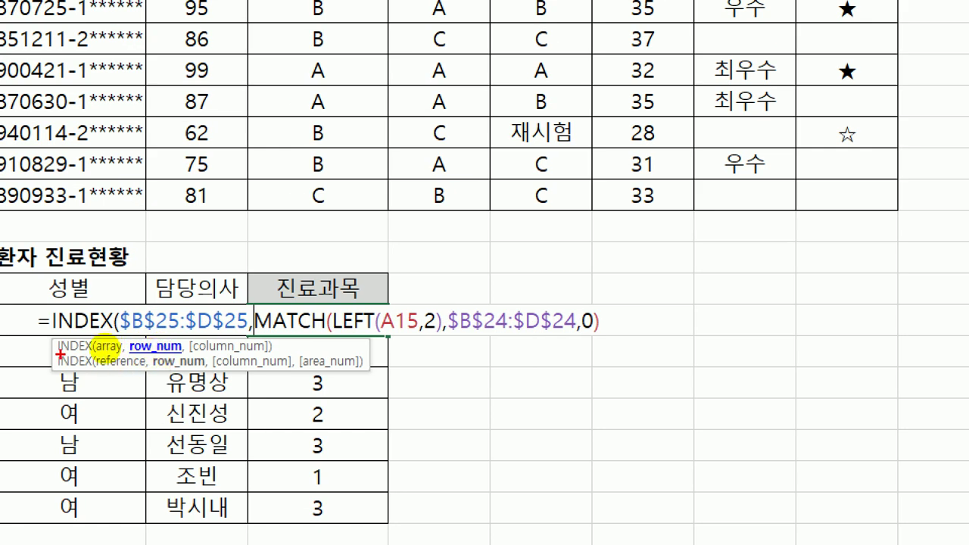
pyautogui.moveTo(56, 353); pyautogui.dragTo(271, 351)
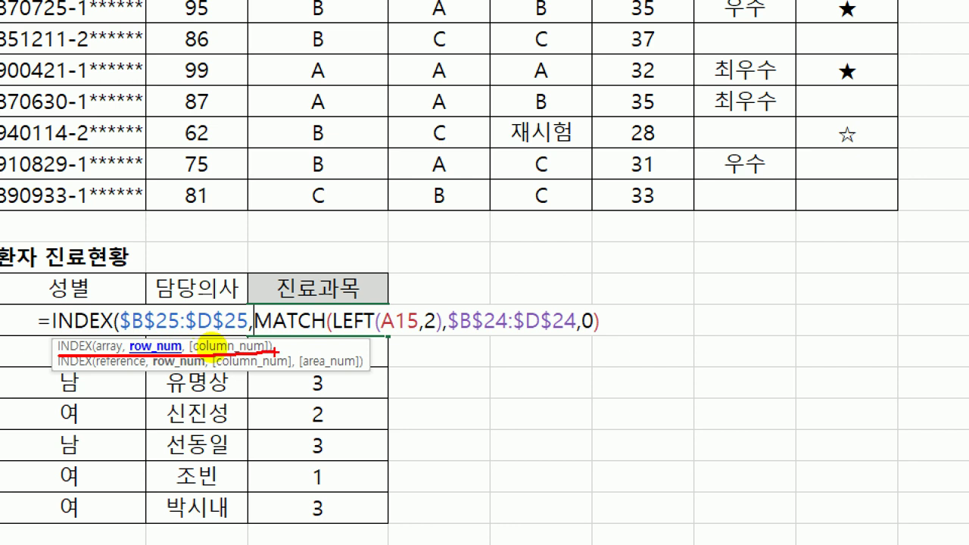
pyautogui.moveTo(126, 342); pyautogui.dragTo(119, 340)
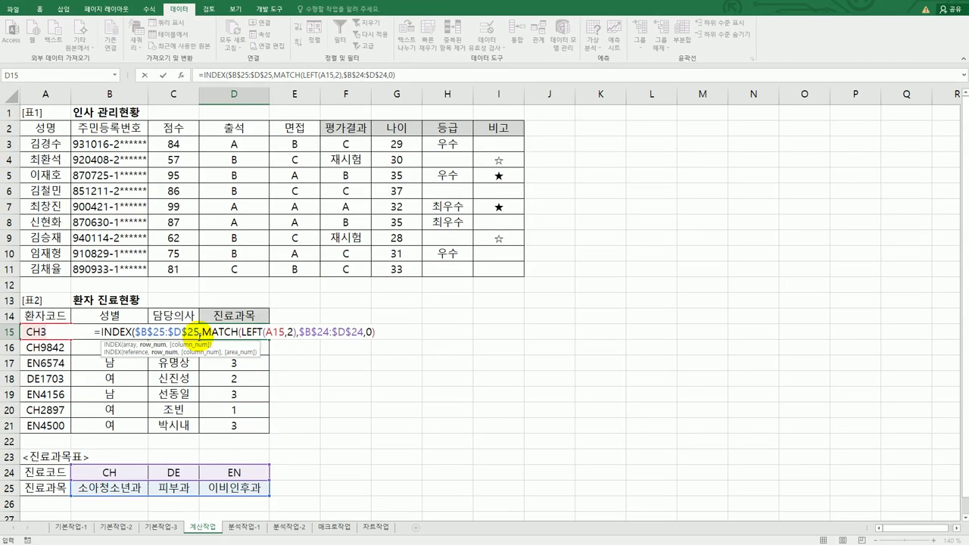
# Step: Set INDEX's row number in D15 to 1, use the MATCH as its column number, and complete the formula
pyautogui.click(201, 332)
pyautogui.write('1')
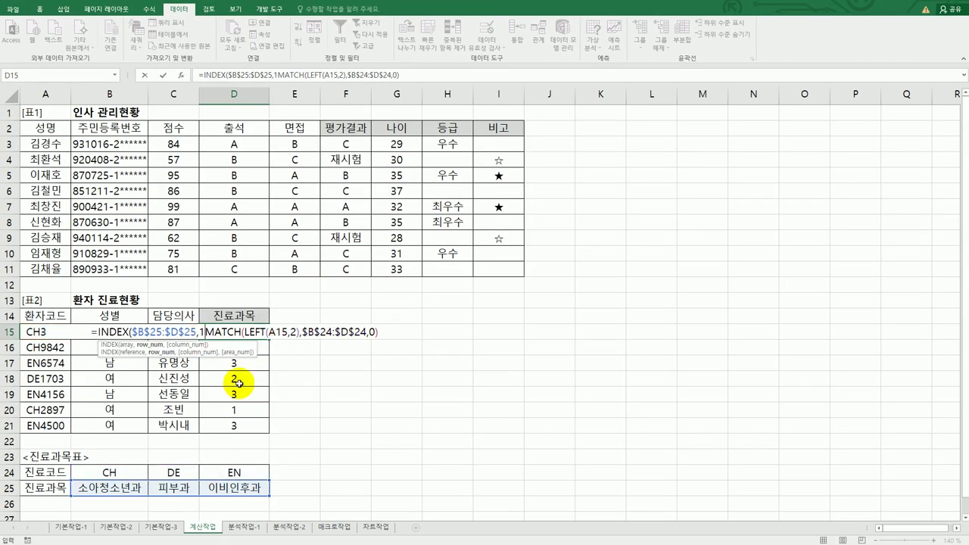
pyautogui.write(',')
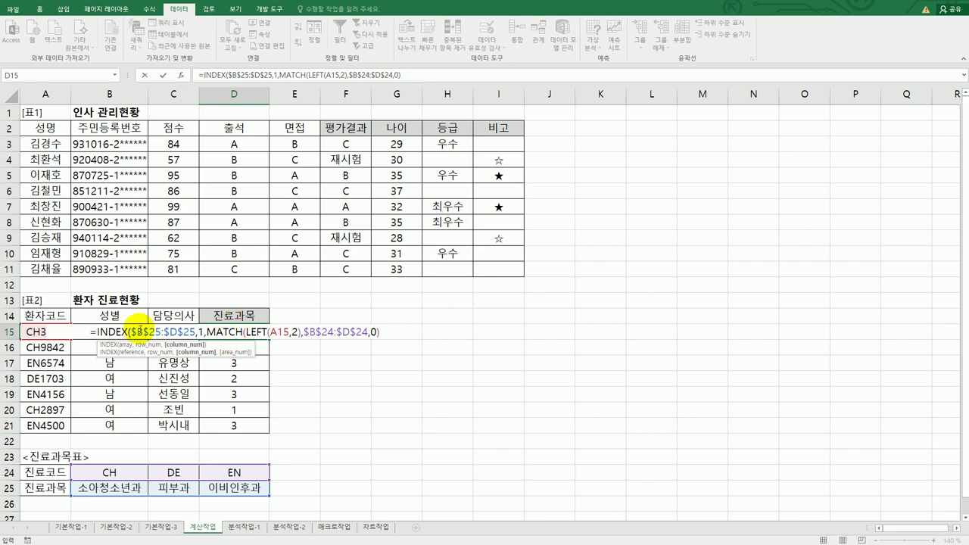
pyautogui.click(381, 332)
pyautogui.write(')')
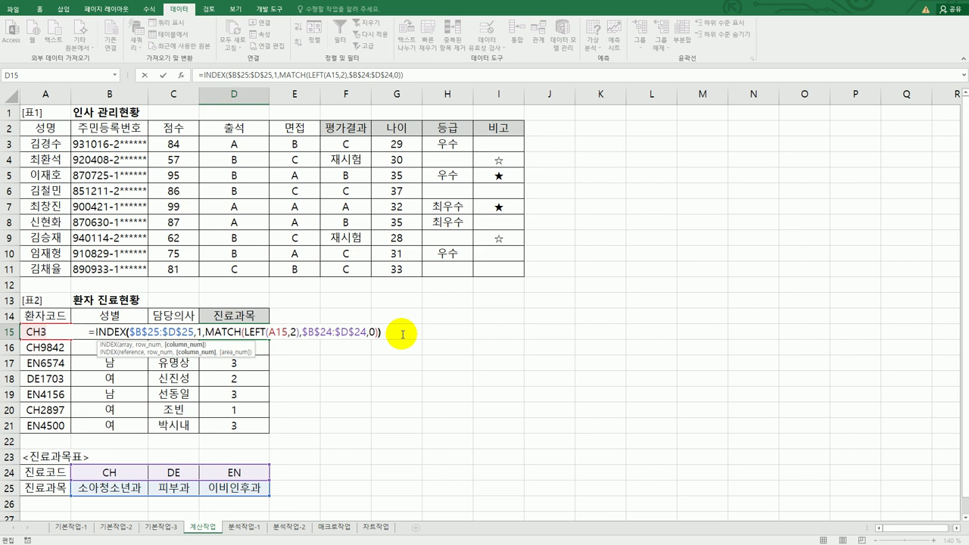
pyautogui.press('Return')
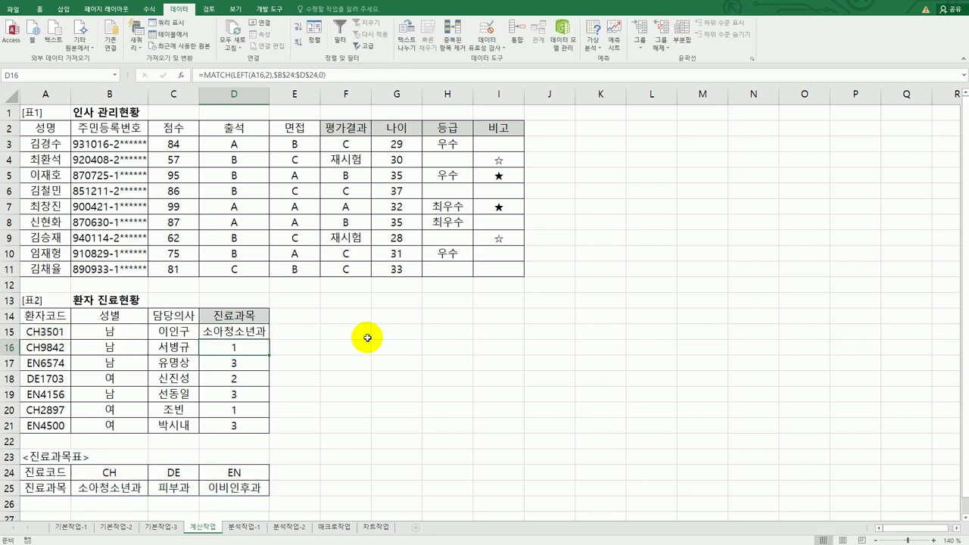
# Step: Fill the INDEX formula from D15 down to D21 and check the results against the 진료과목표
pyautogui.click(262, 338)
pyautogui.moveTo(262, 337); pyautogui.dragTo(257, 426)
pyautogui.click(110, 474)
pyautogui.click(109, 487)
pyautogui.click(234, 489)
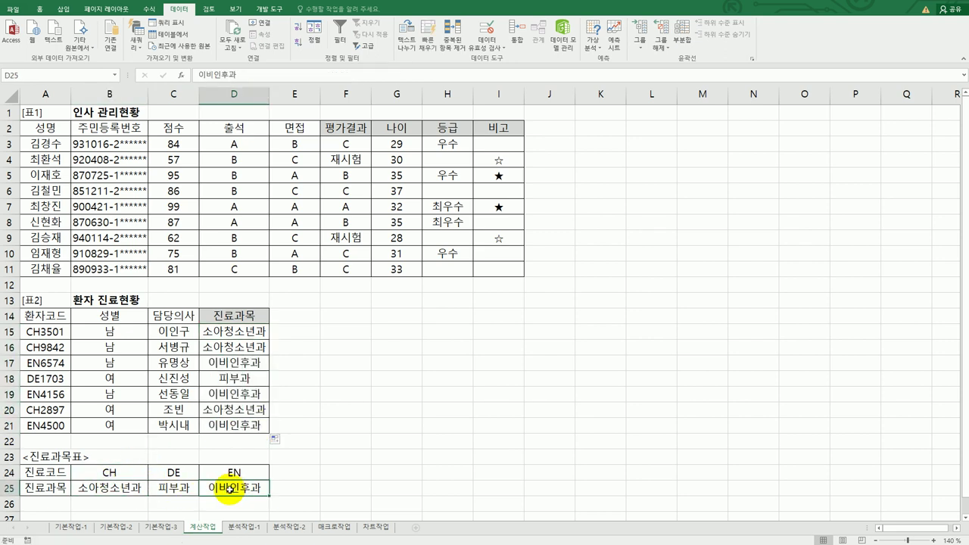
pyautogui.click(177, 488)
pyautogui.click(253, 333)
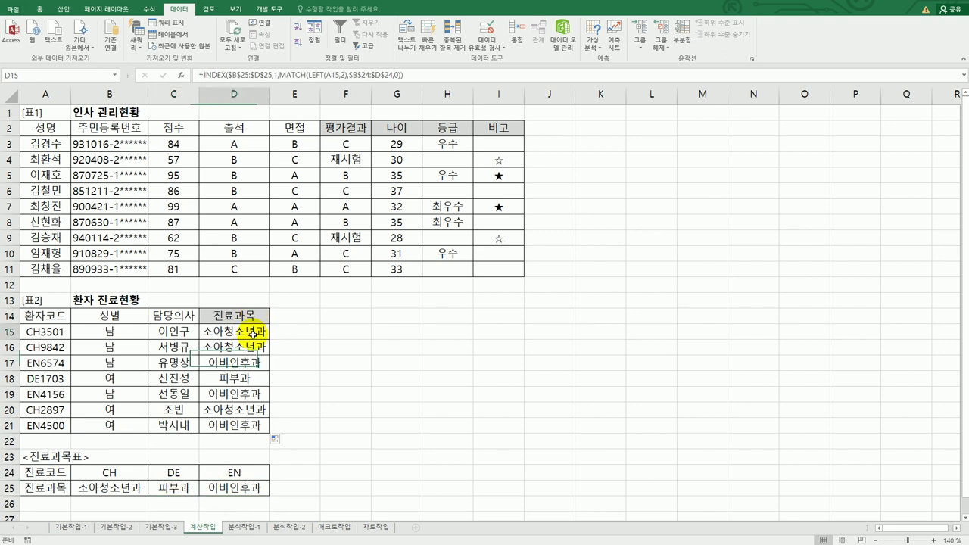
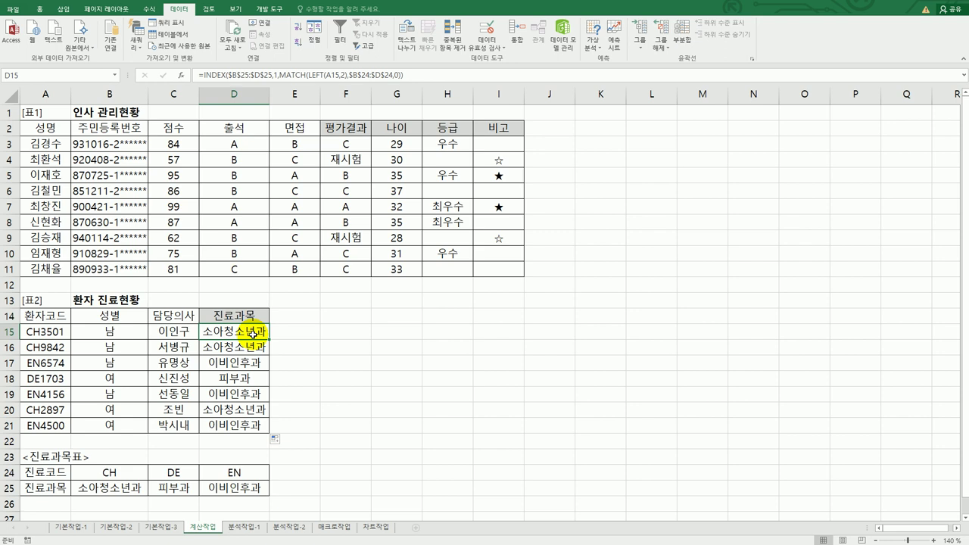
# Step: On the 분석작업-1 sheet, define the name 순이익율 for cell I4
pyautogui.click(251, 528)
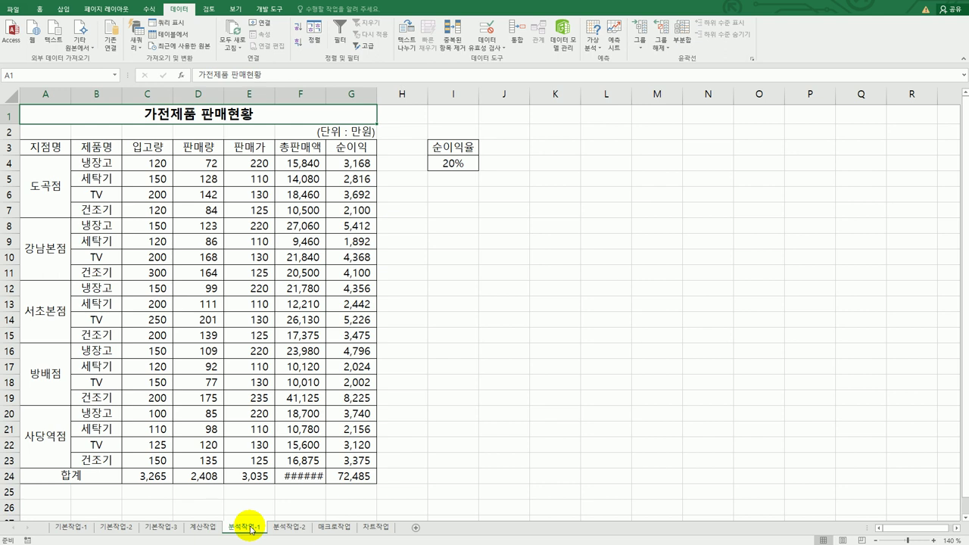
pyautogui.click(458, 163)
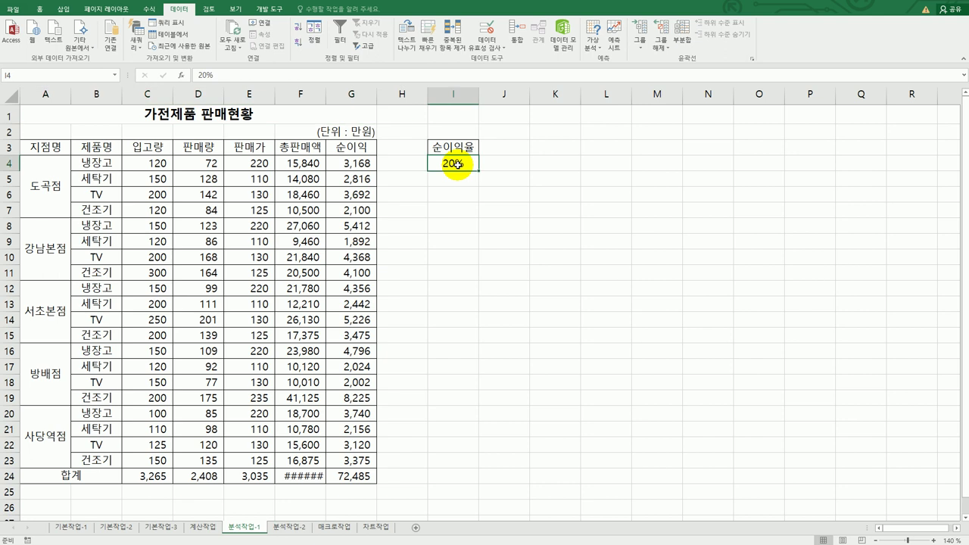
pyautogui.click(40, 73)
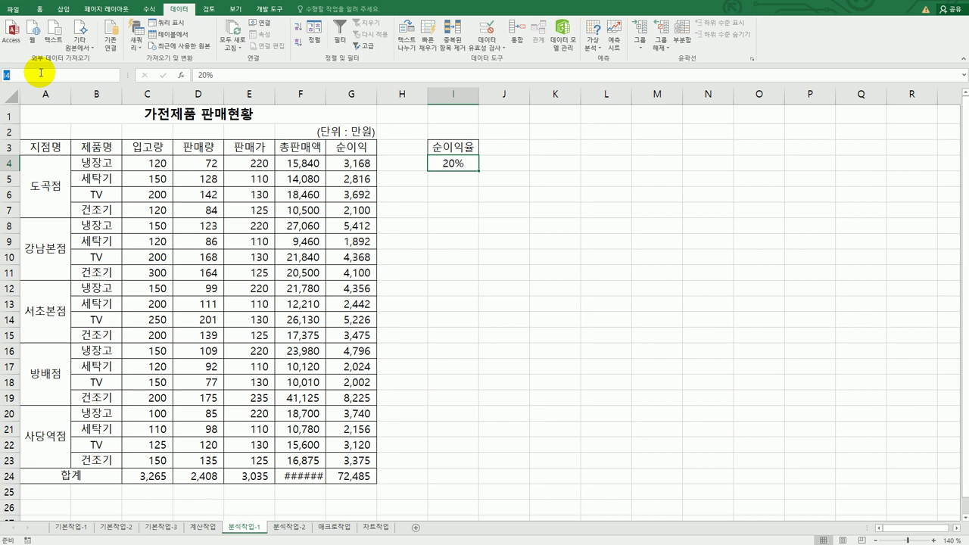
pyautogui.write('ㅅ순이익률')
pyautogui.press('Return')
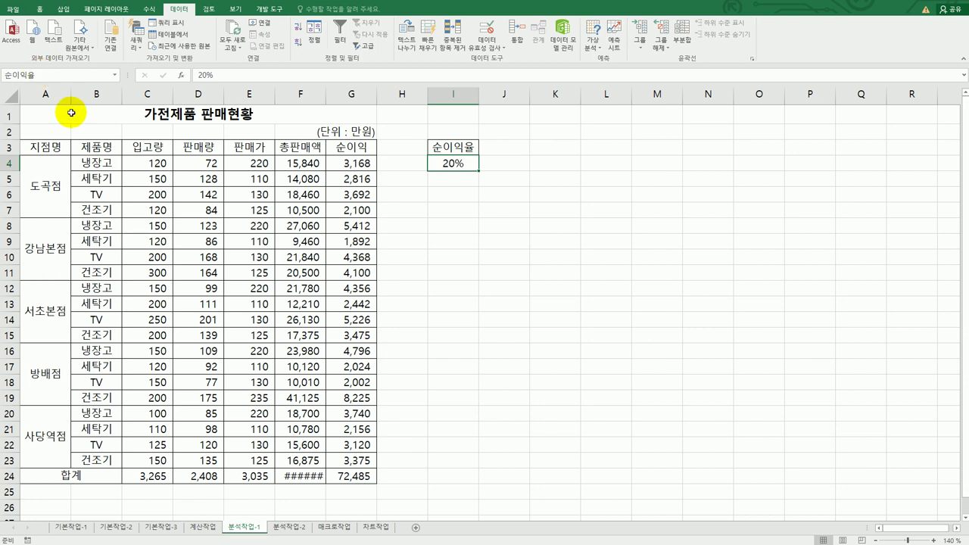
# Step: Define the name 순이익합계 for cell G24 and auto-fit column F to its contents
pyautogui.click(343, 478)
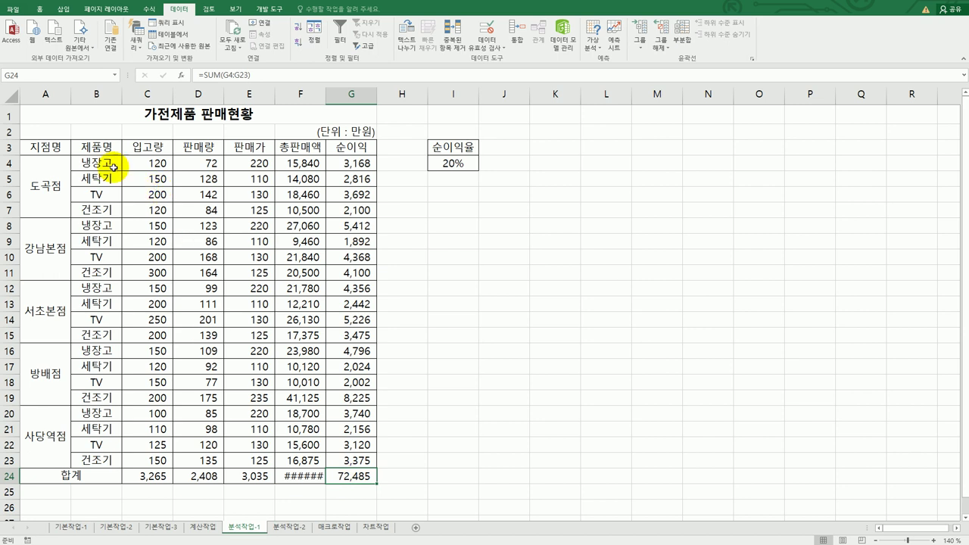
pyautogui.click(60, 77)
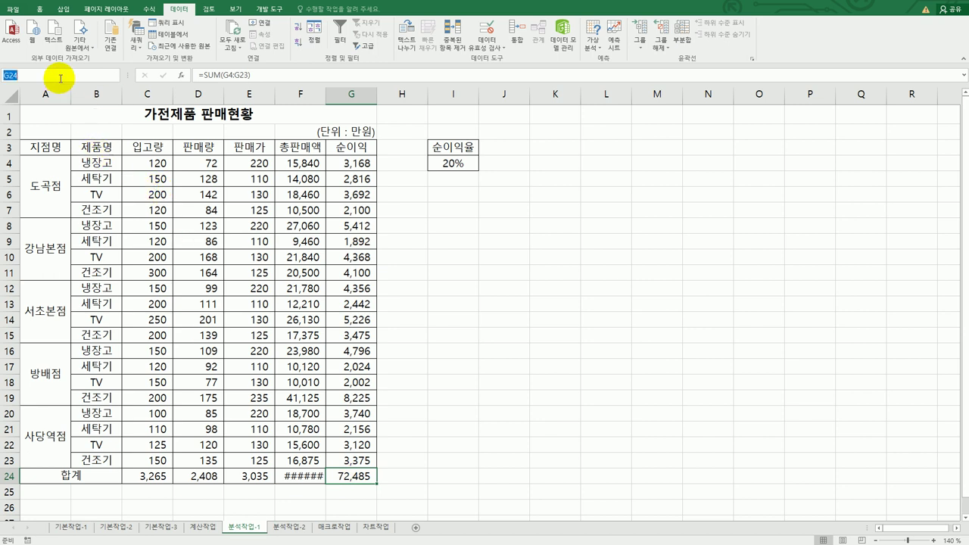
pyautogui.write('순이익합ㄱ')
pyautogui.write('ㅖ')
pyautogui.press('Return')
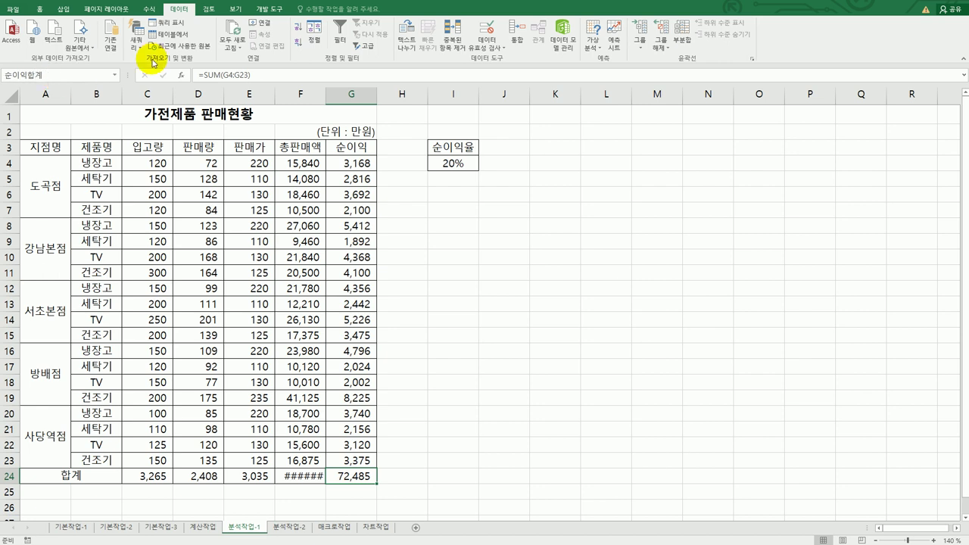
pyautogui.doubleClick(325, 98)
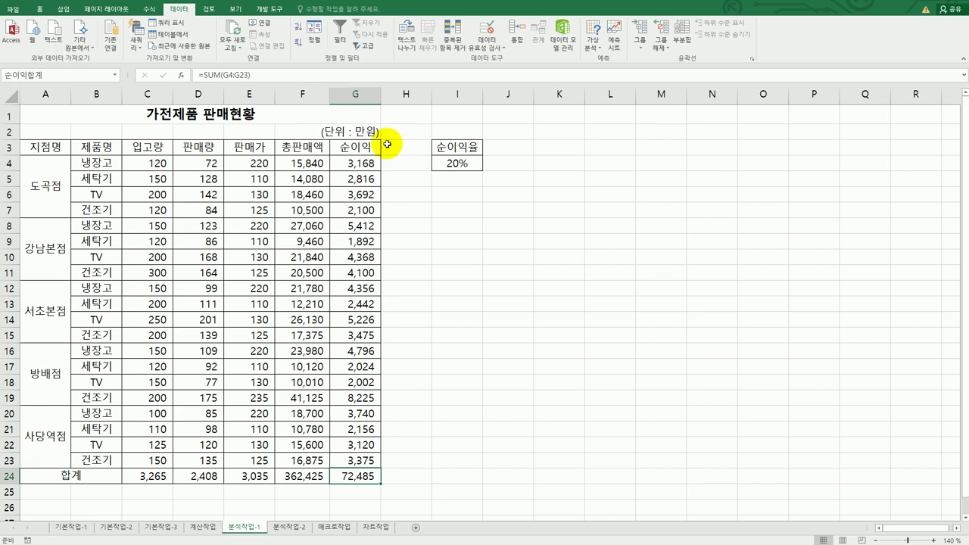
# Step: Start adding a what-if scenario with cell I4 as the changing cell and clear its default description
pyautogui.click(458, 164)
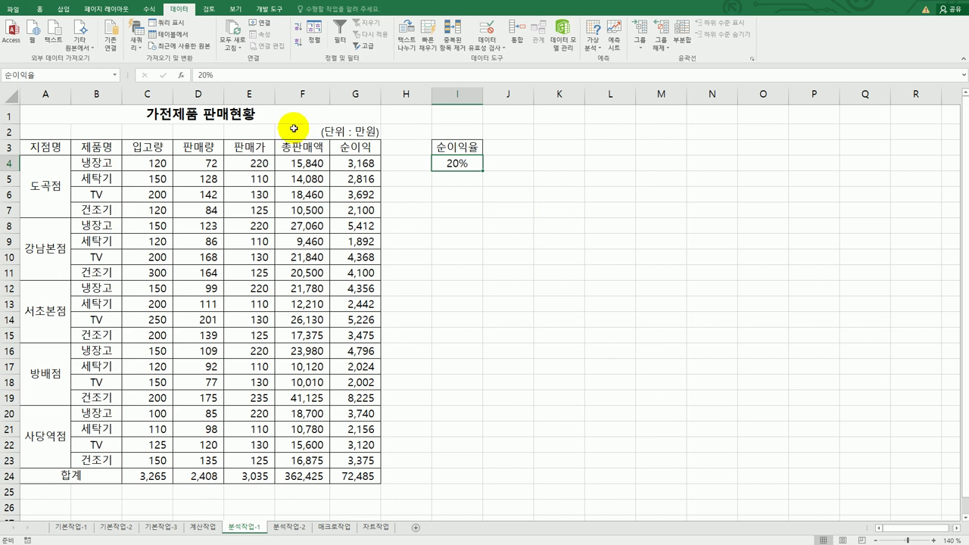
pyautogui.click(596, 50)
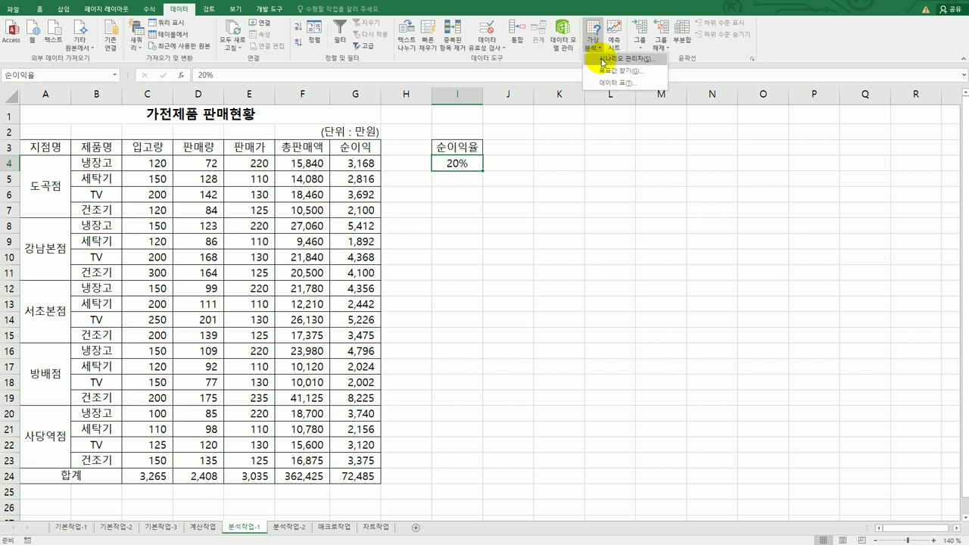
pyautogui.click(604, 59)
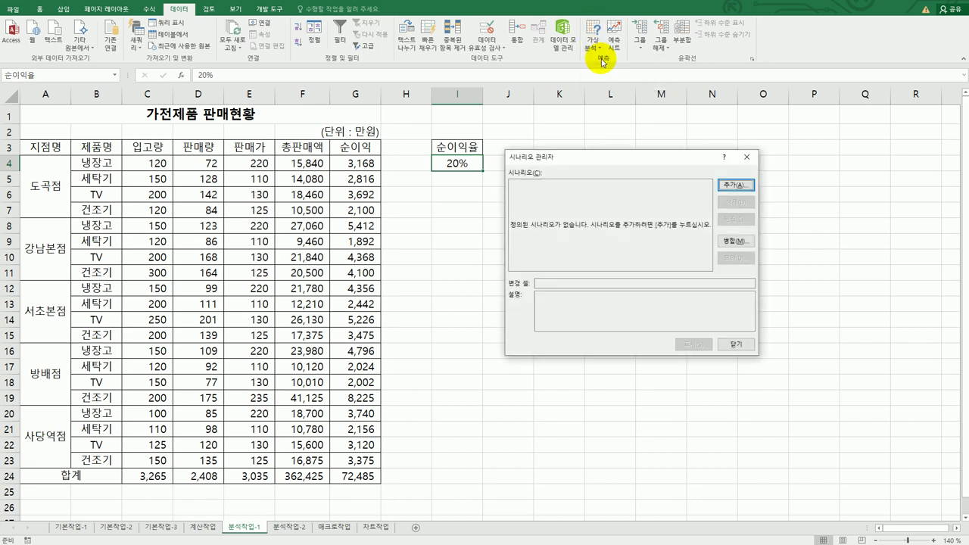
pyautogui.click(728, 186)
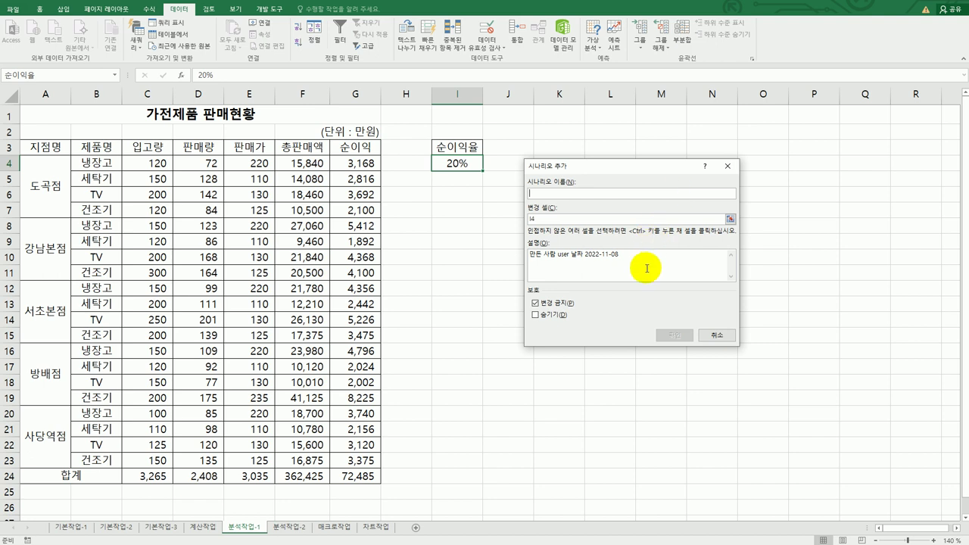
pyautogui.moveTo(647, 255); pyautogui.dragTo(486, 229)
pyautogui.press('Delete')
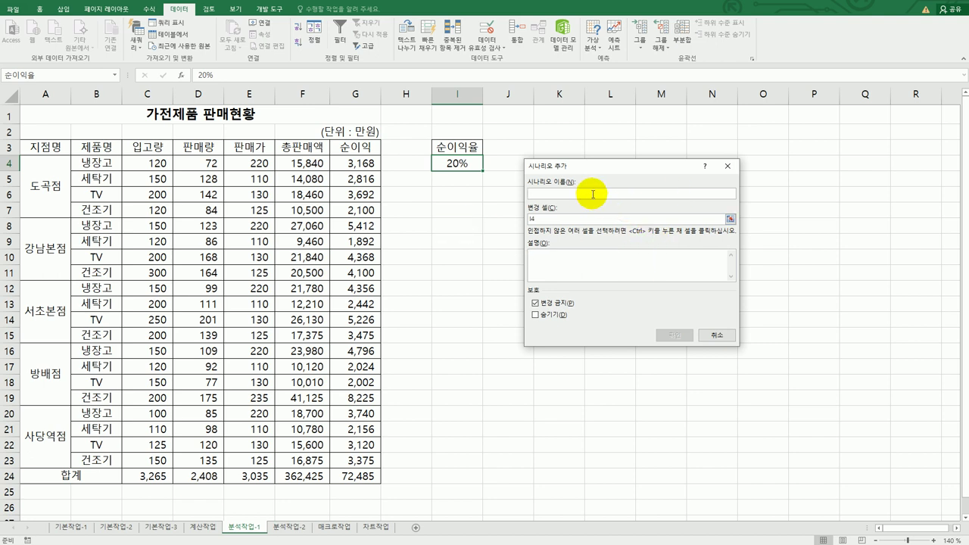
# Step: Name the scenario 순이익증가, set its changing cell to $I$4, and give 순이익율 the value 25%
pyautogui.write('순이')
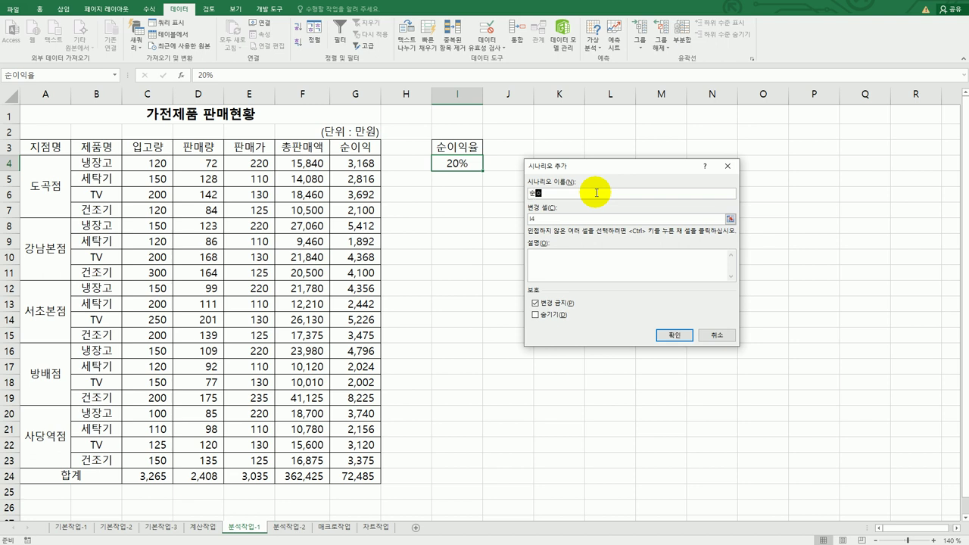
pyautogui.write('익율가')
pyautogui.click(549, 218)
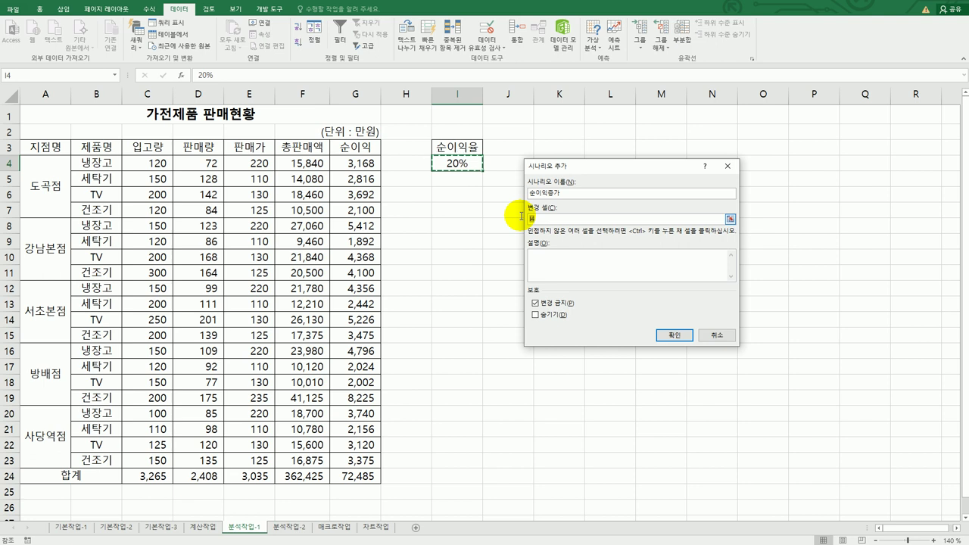
pyautogui.click(460, 162)
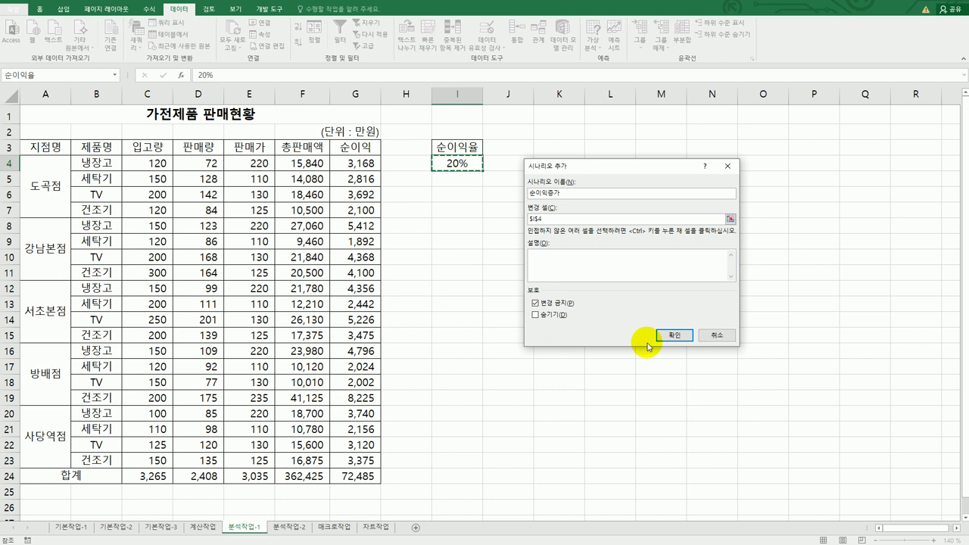
pyautogui.click(673, 335)
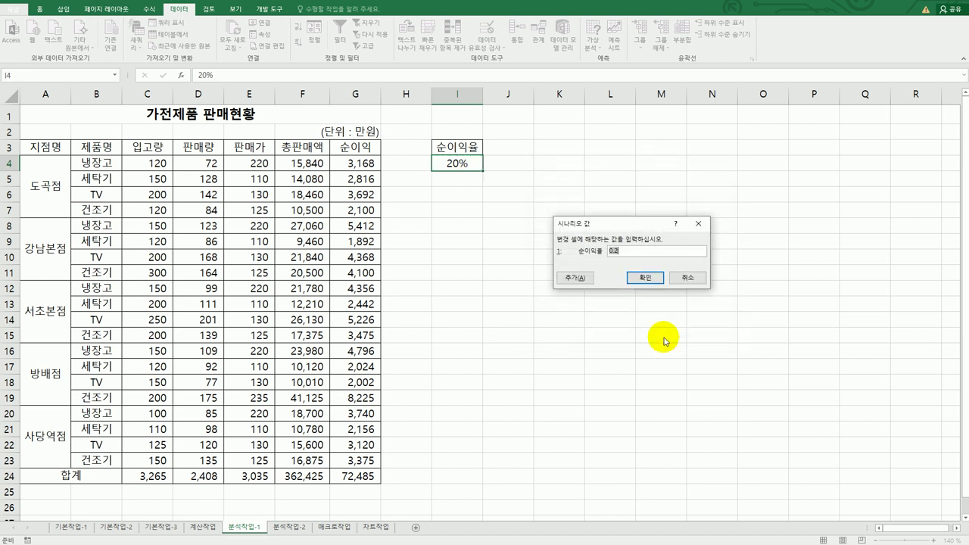
pyautogui.write('25%')
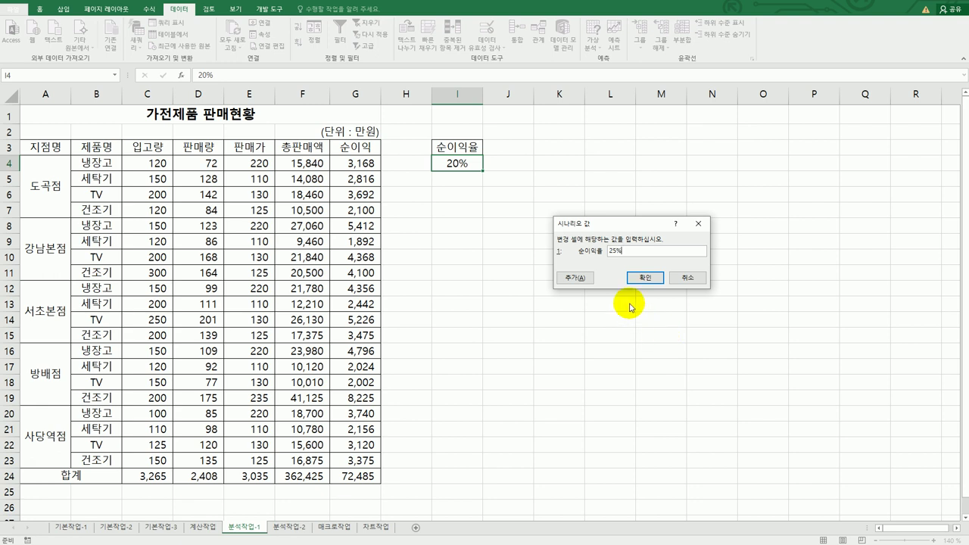
# Step: Add a second scenario named 순이익감소 for I4 with an empty description and a 순이익율 value of 15%
pyautogui.click(577, 278)
pyautogui.moveTo(641, 259); pyautogui.dragTo(439, 242)
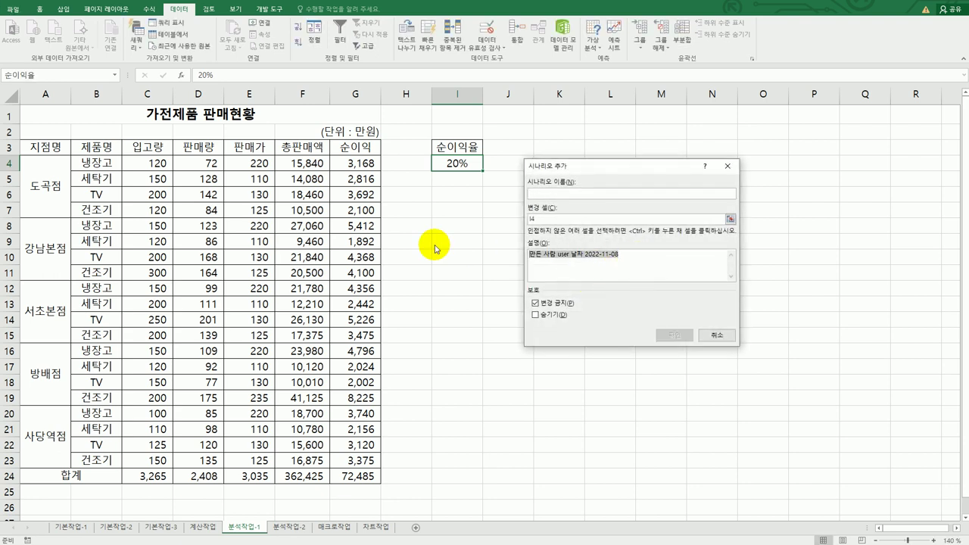
pyautogui.press('Delete')
pyautogui.click(575, 192)
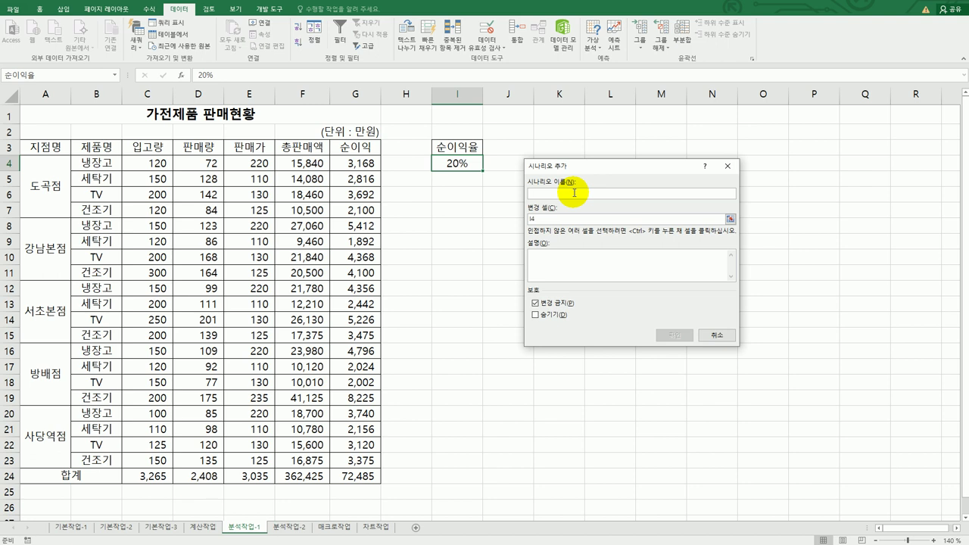
pyautogui.write('순이익감소')
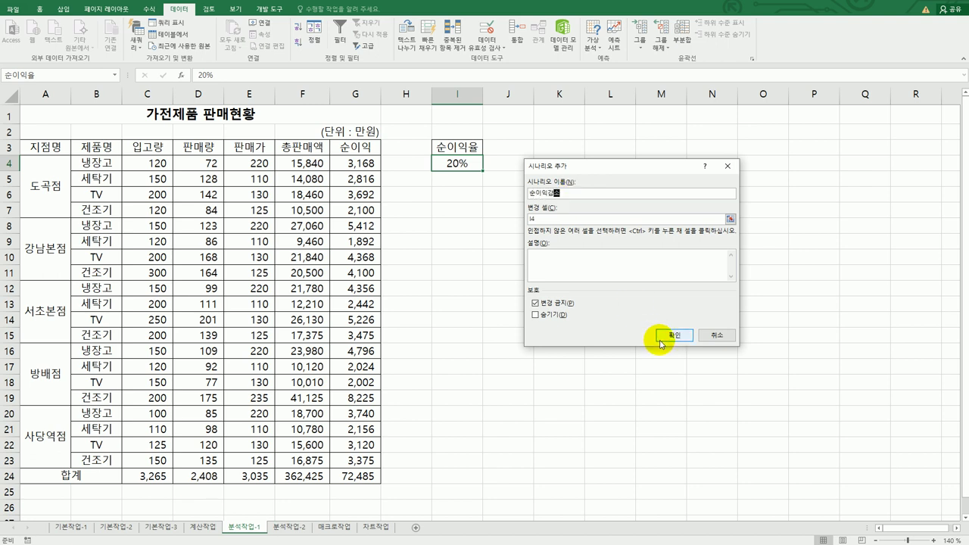
pyautogui.click(660, 342)
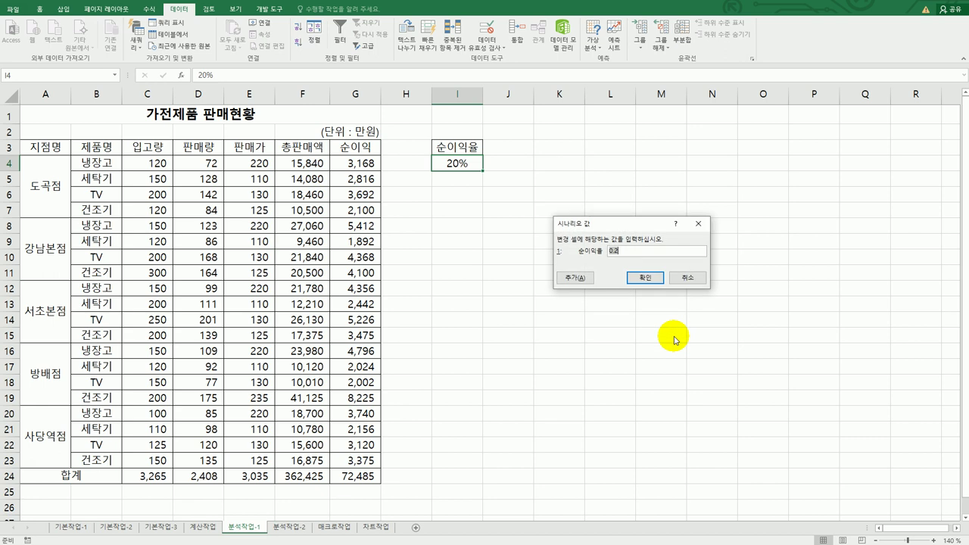
pyautogui.write('15%')
pyautogui.click(645, 278)
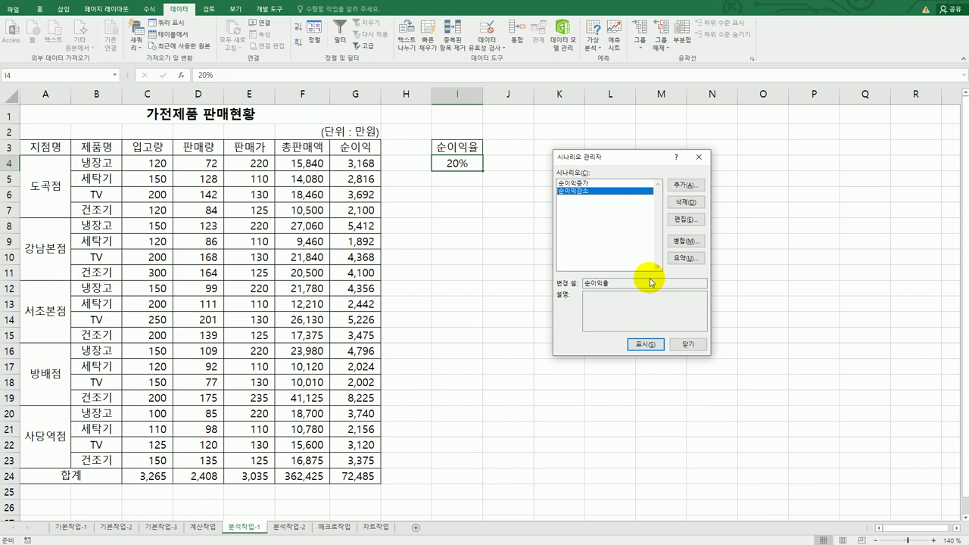
# Step: Generate a scenario summary report with G24 as the result cell
pyautogui.click(685, 258)
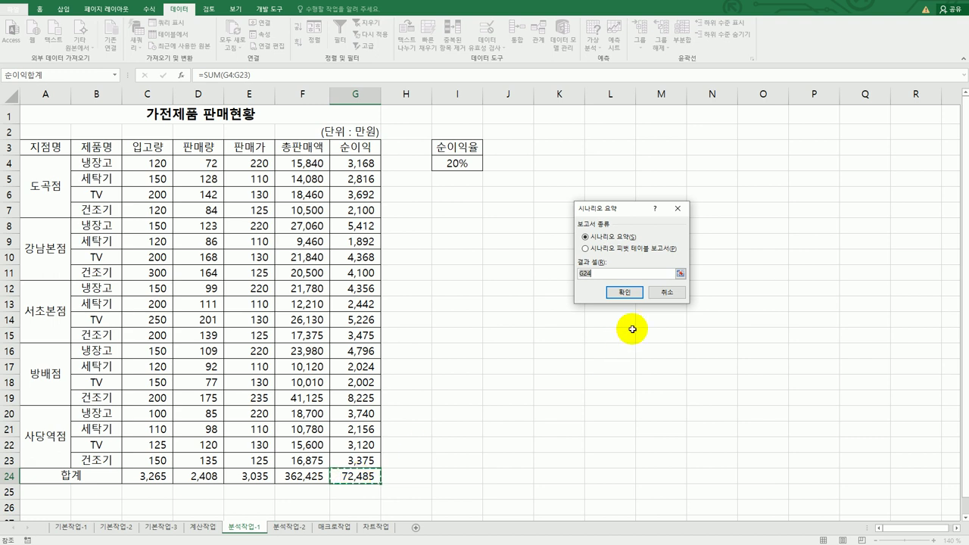
pyautogui.click(625, 292)
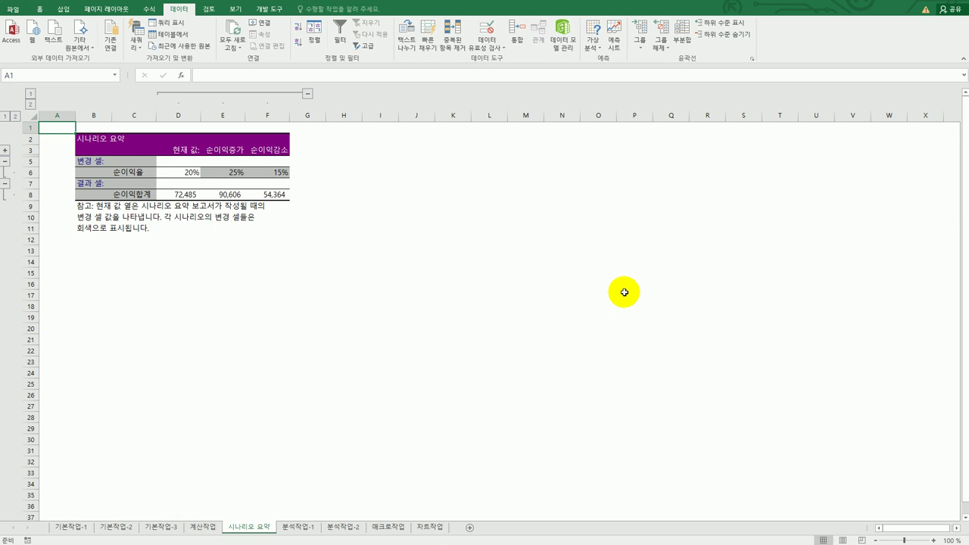
pyautogui.click(934, 541)
pyautogui.click(935, 541)
pyautogui.click(935, 540)
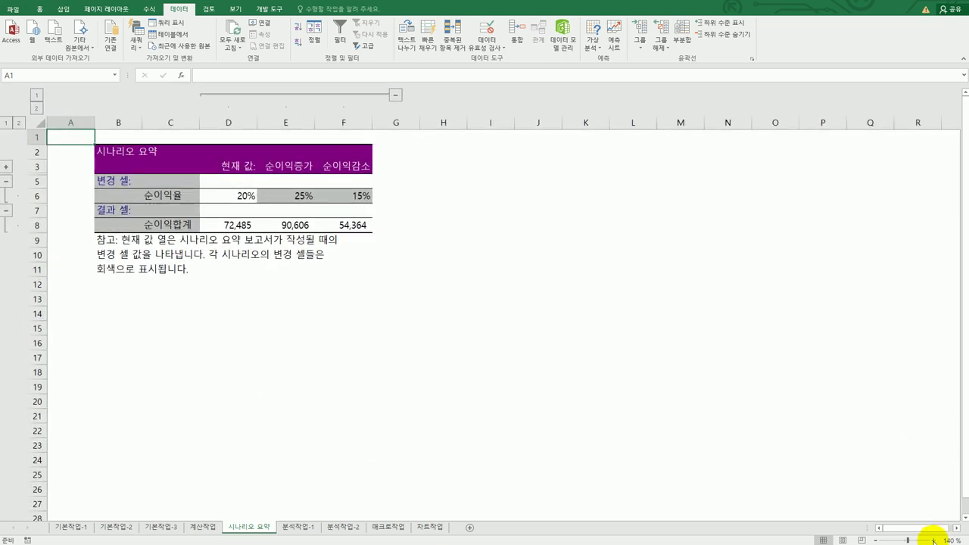
pyautogui.click(935, 541)
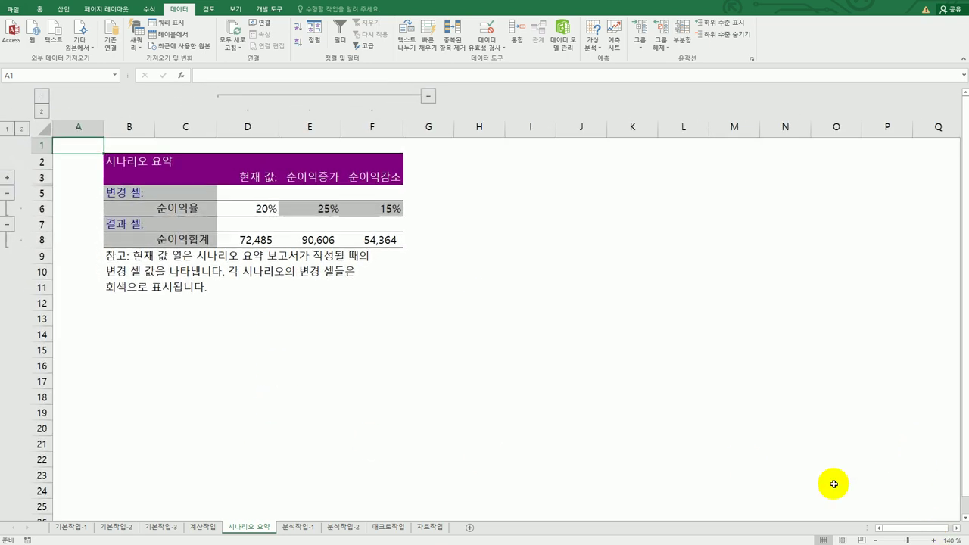
# Step: Compare the 순이익율 and 순이익합계 values for the current state and both scenarios in the 시나리오 요약 report
pyautogui.click(250, 209)
pyautogui.click(324, 210)
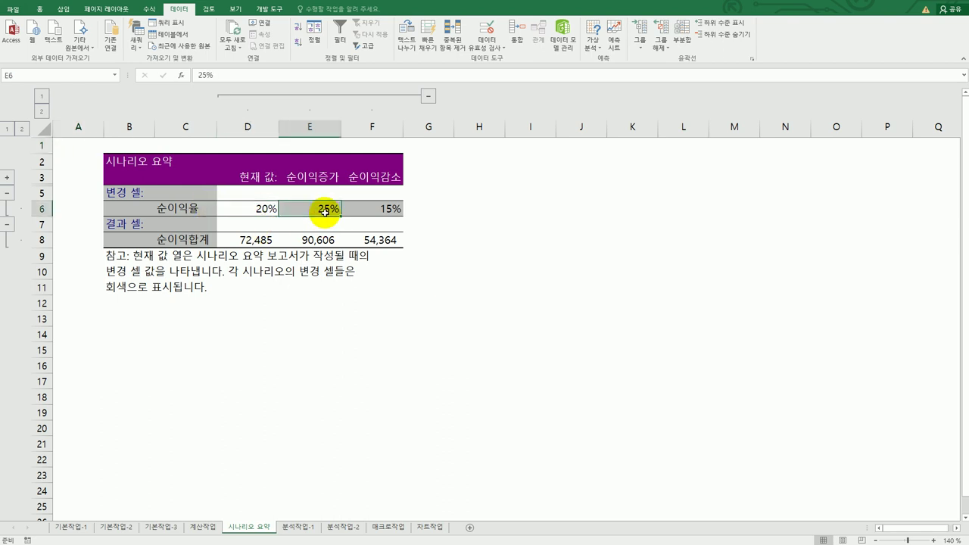
pyautogui.click(371, 212)
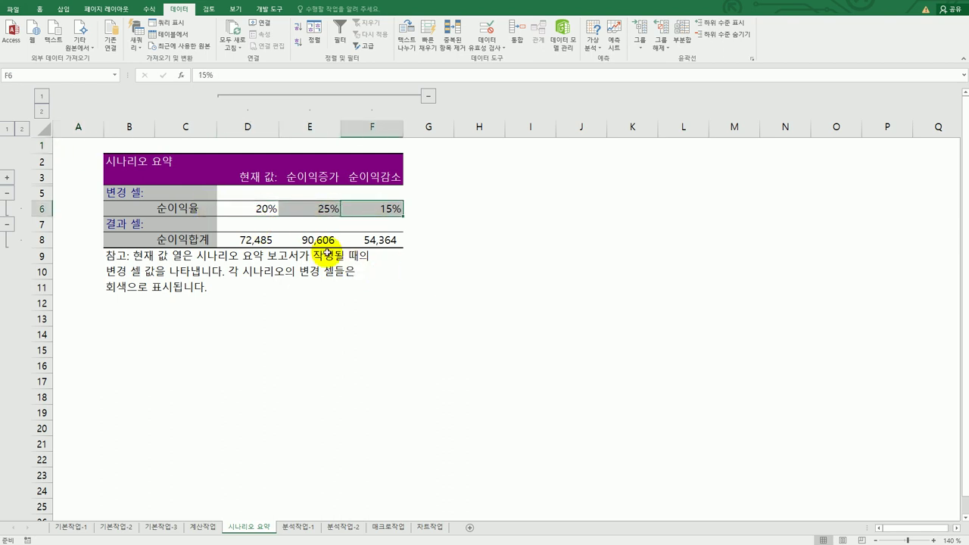
pyautogui.click(265, 241)
pyautogui.click(316, 238)
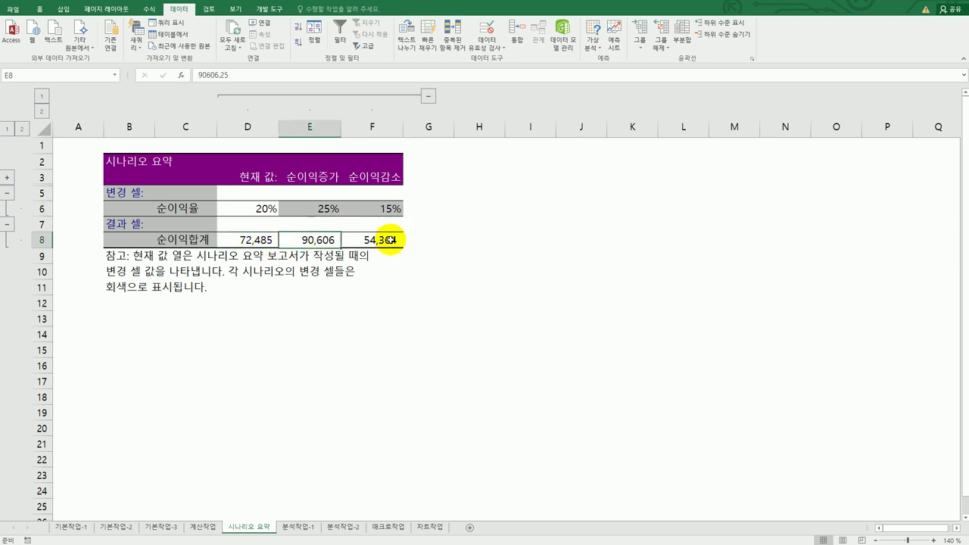
pyautogui.click(383, 239)
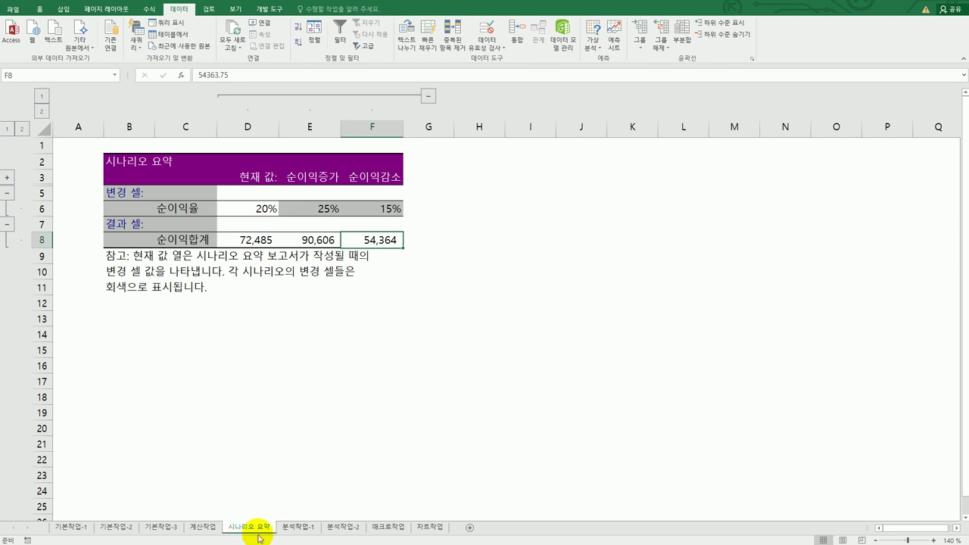
# Step: On the 분석작업-2 sheet, sort the transaction table by 거래업체명 in descending order and check the grouping
pyautogui.click(348, 528)
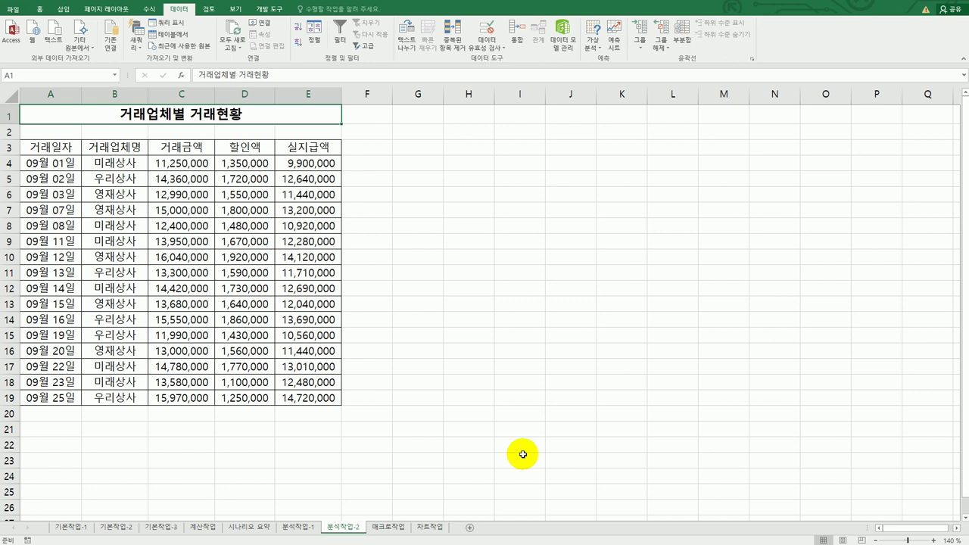
pyautogui.click(126, 151)
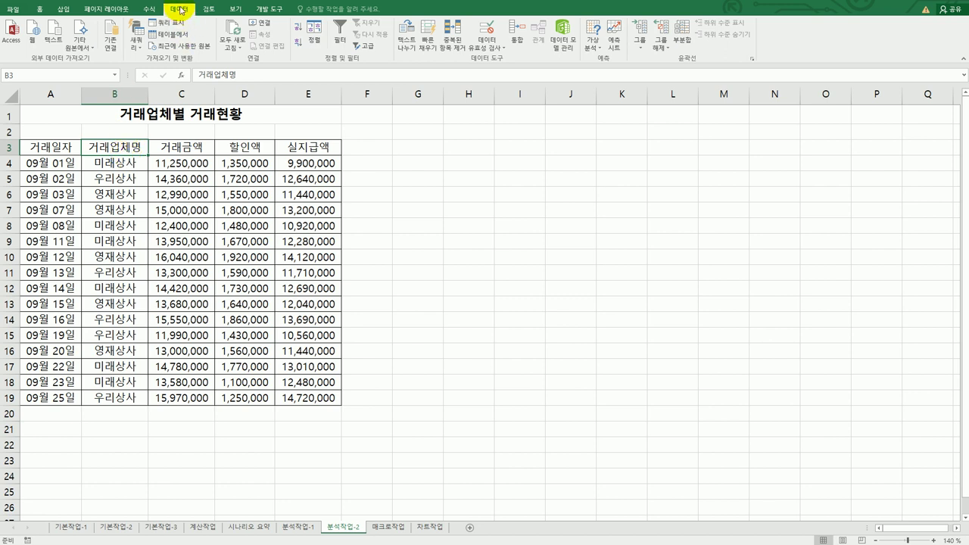
pyautogui.click(299, 47)
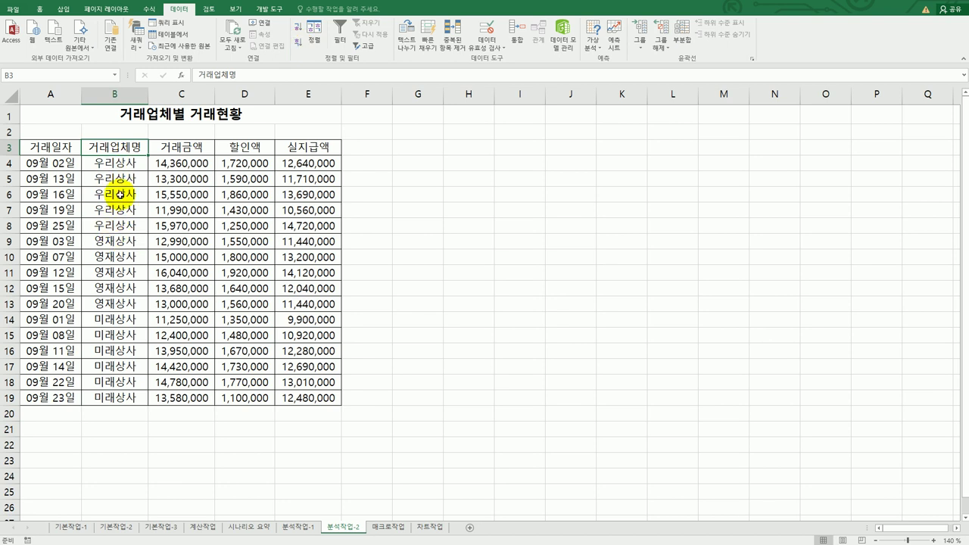
pyautogui.moveTo(121, 161); pyautogui.dragTo(112, 222)
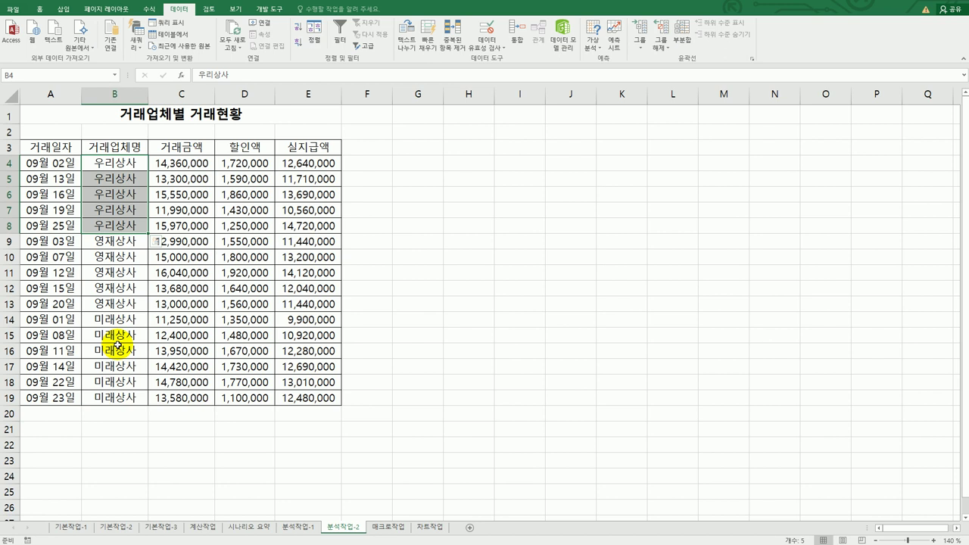
# Step: Add subtotals to the transaction table grouped by 거래업체명, using 합계 for 거래금액 and 할인액
pyautogui.click(182, 272)
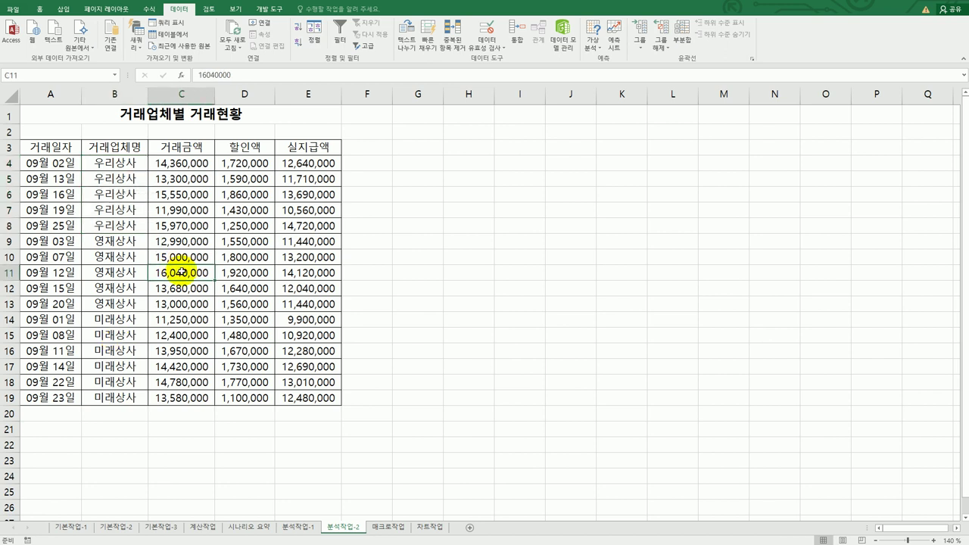
pyautogui.click(683, 44)
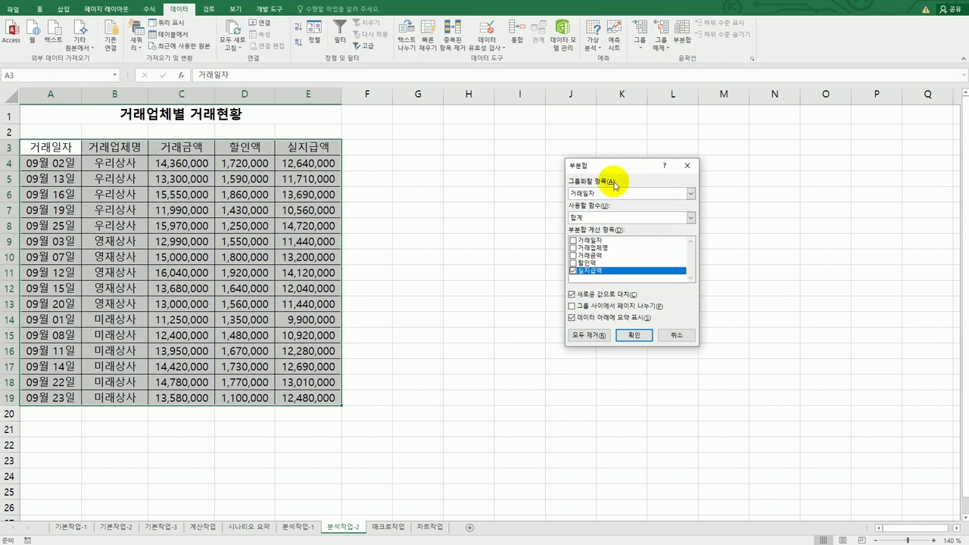
pyautogui.moveTo(612, 166); pyautogui.dragTo(437, 137)
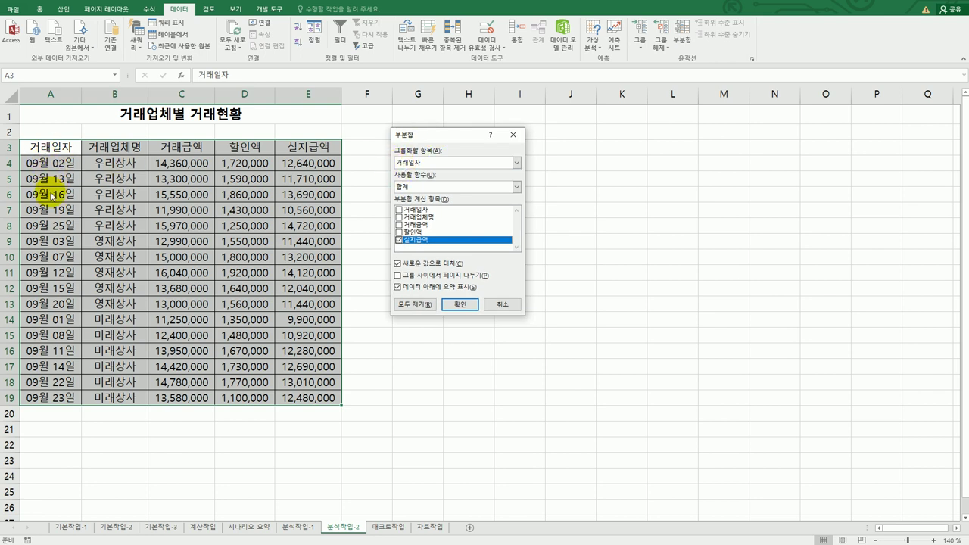
pyautogui.click(515, 162)
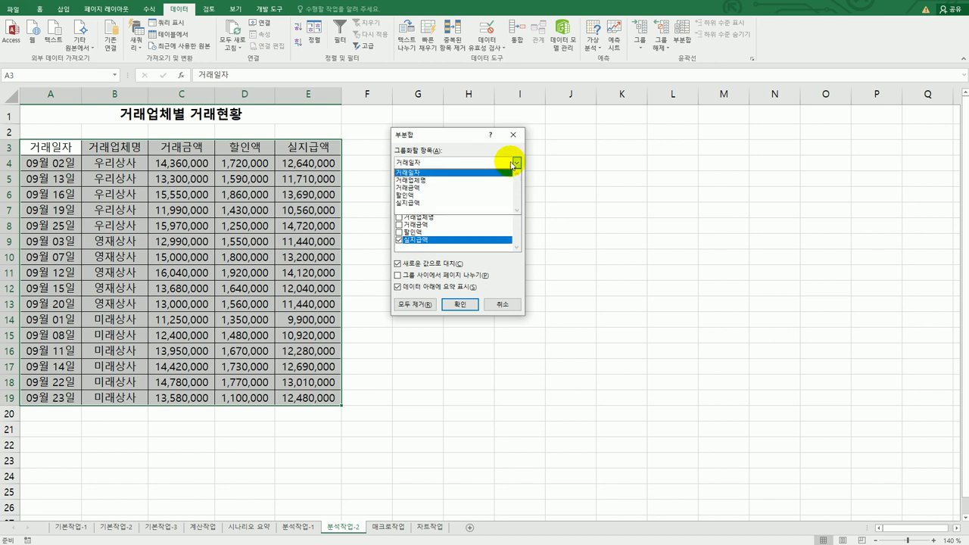
pyautogui.click(504, 181)
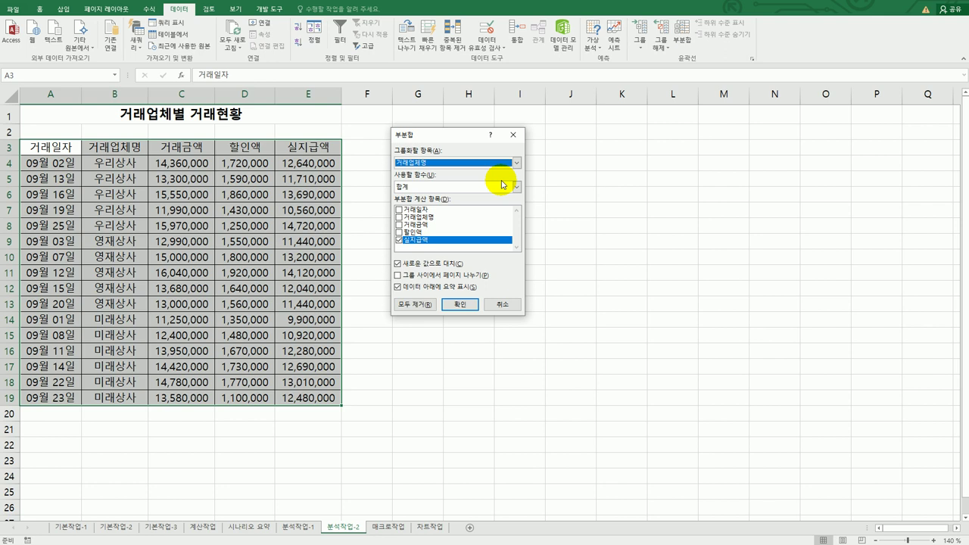
pyautogui.click(399, 242)
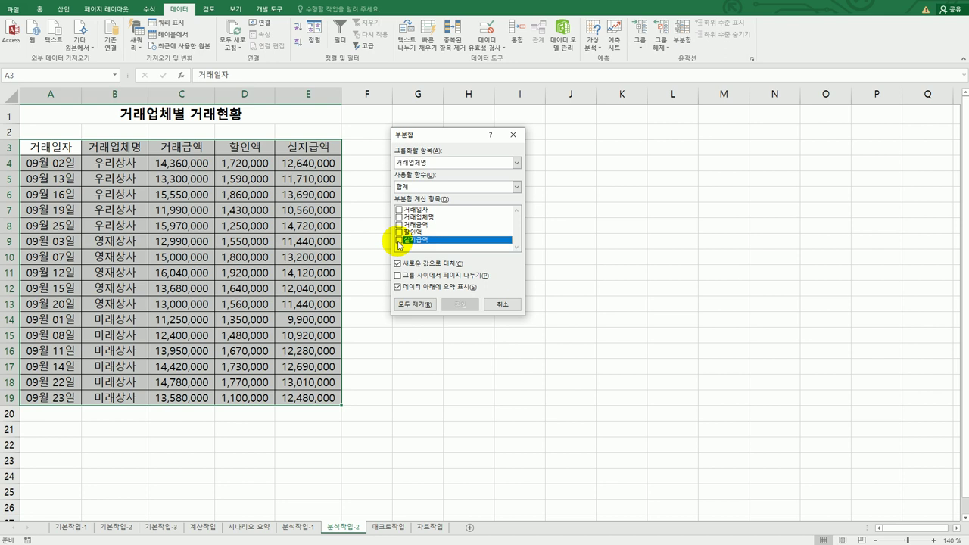
pyautogui.click(399, 225)
pyautogui.click(400, 225)
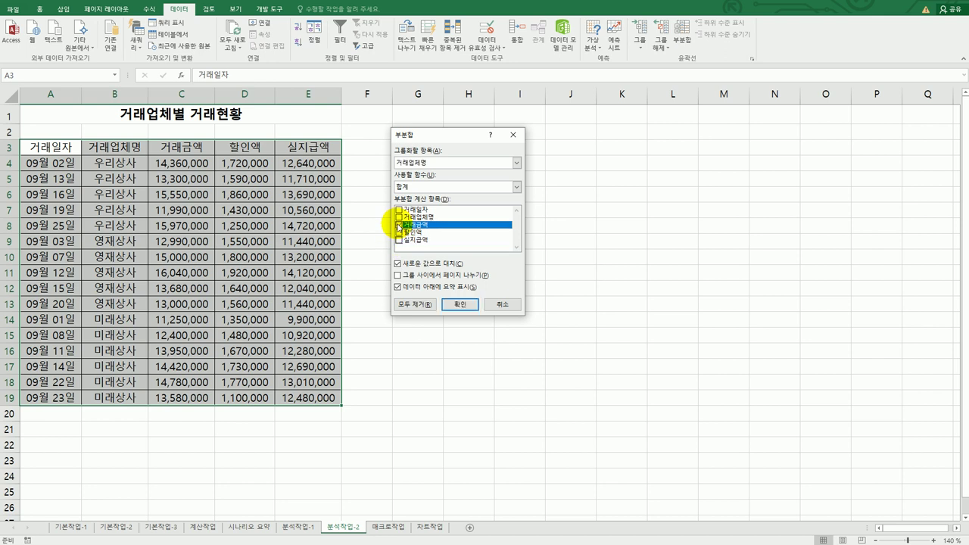
pyautogui.click(399, 240)
pyautogui.click(399, 232)
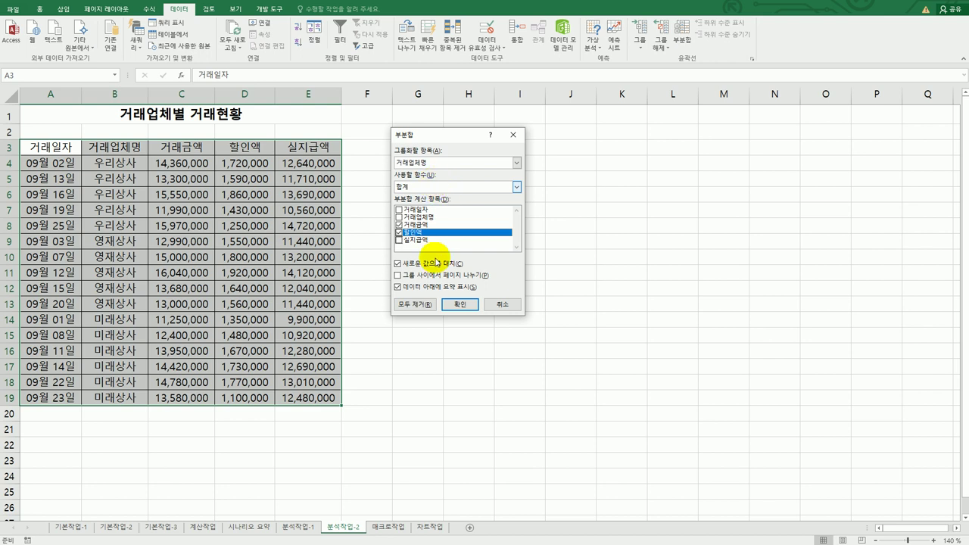
pyautogui.click(460, 304)
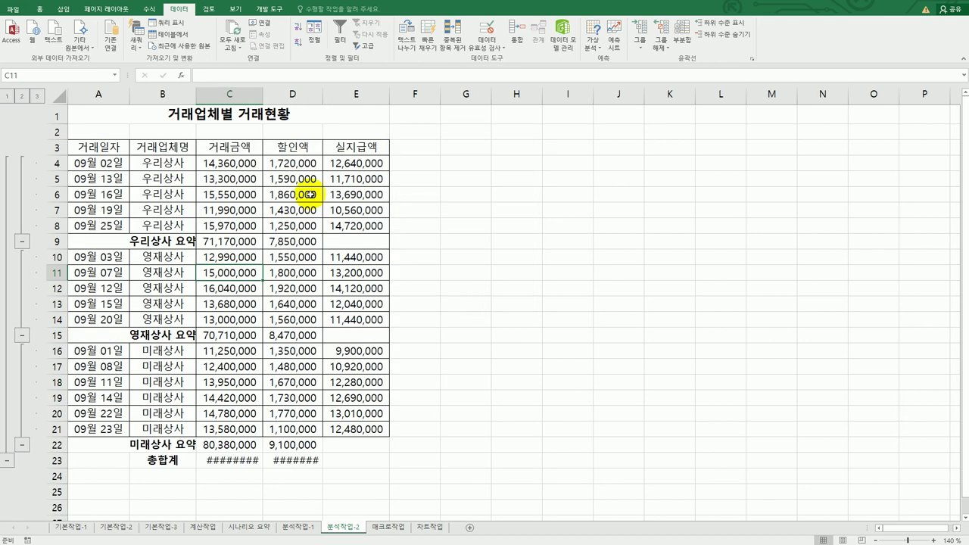
# Step: Auto-fit the widths of columns D, C and B to their contents
pyautogui.doubleClick(322, 94)
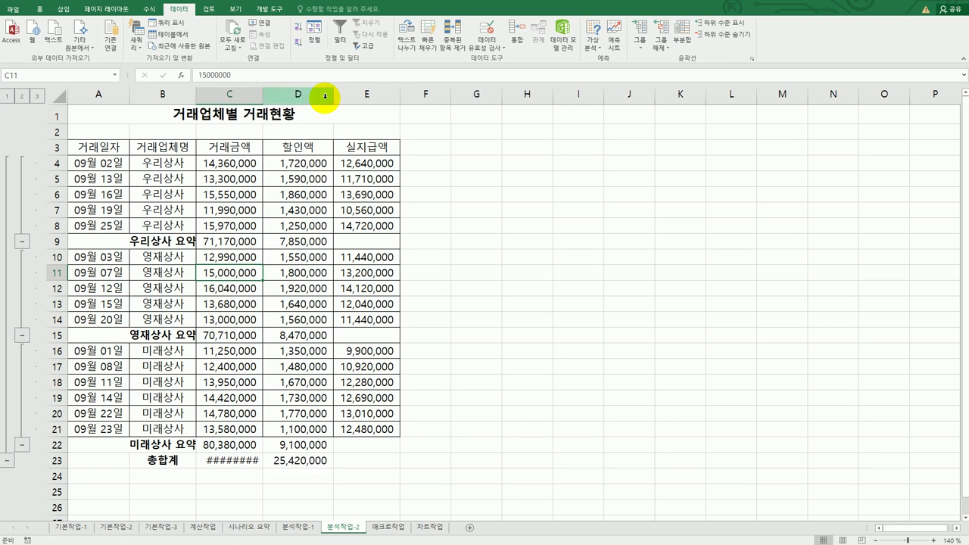
pyautogui.doubleClick(262, 94)
pyautogui.doubleClick(196, 94)
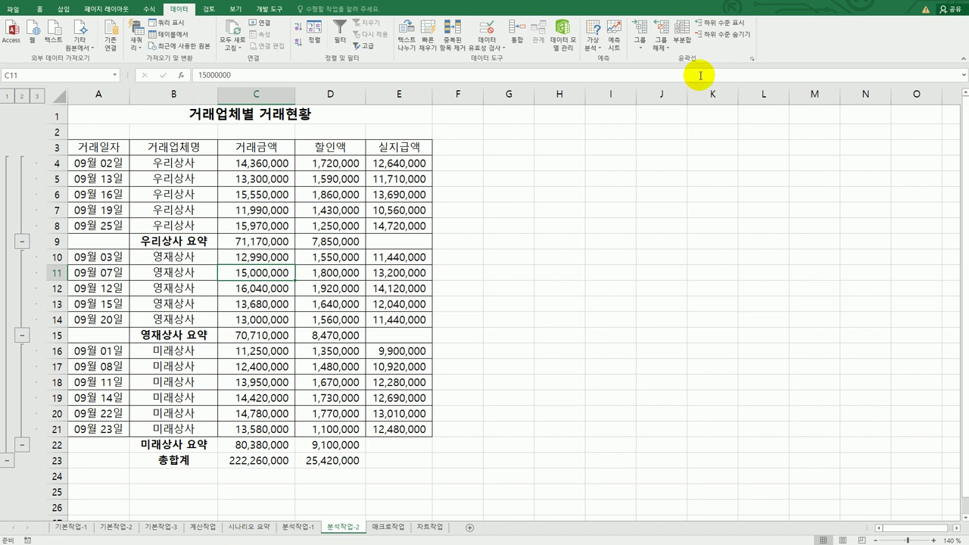
# Step: Add a second subtotal by 거래업체명 using 평균 for 실지급액 only, without replacing the existing subtotals
pyautogui.click(680, 42)
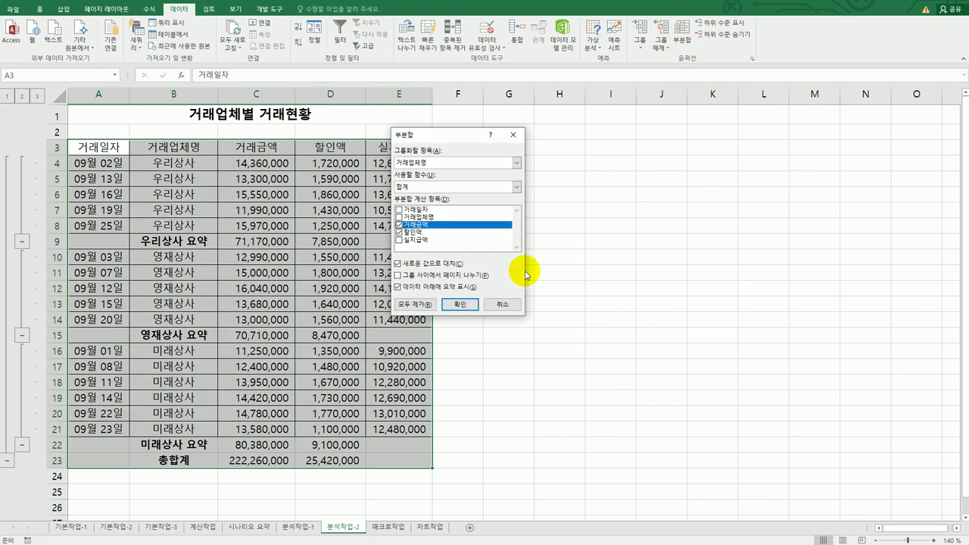
pyautogui.click(400, 225)
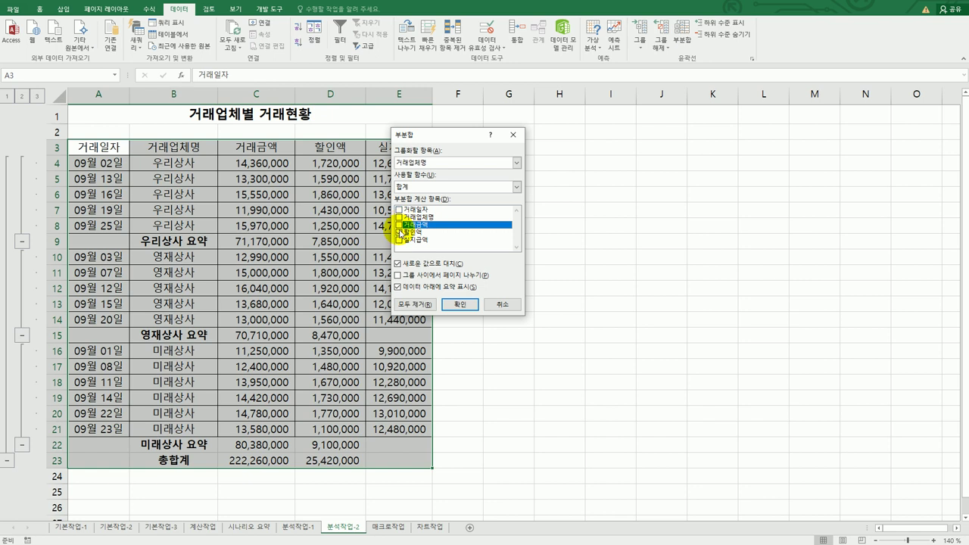
pyautogui.click(399, 232)
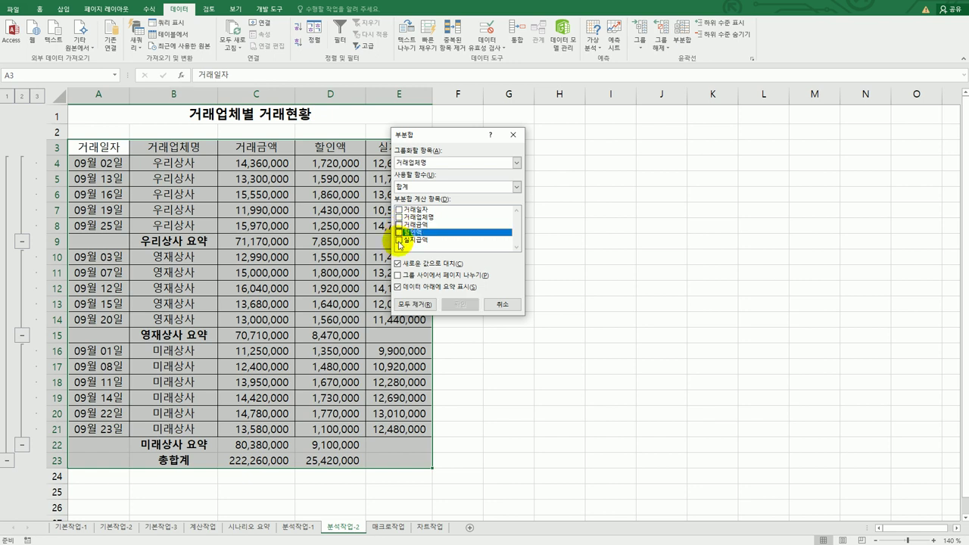
pyautogui.click(400, 241)
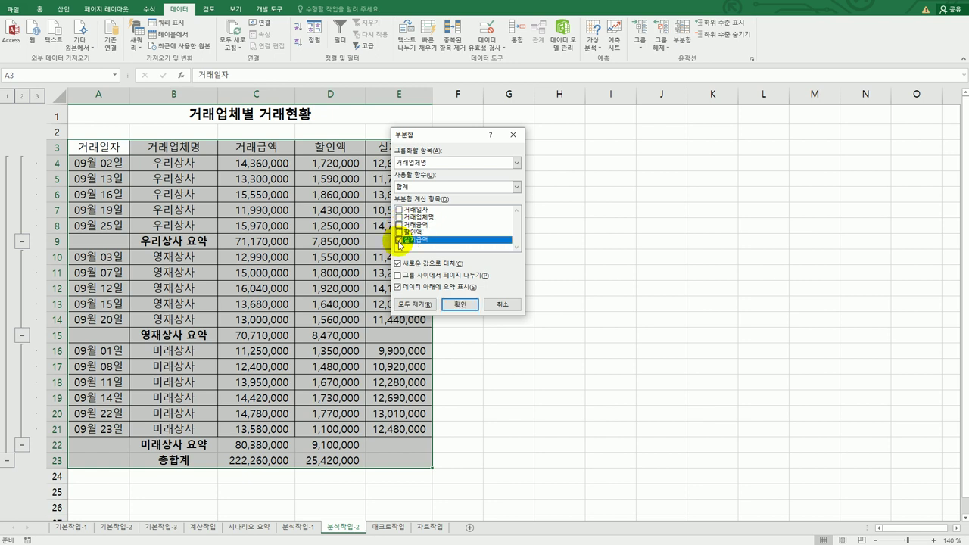
pyautogui.click(487, 187)
pyautogui.click(468, 214)
pyautogui.moveTo(461, 141); pyautogui.dragTo(563, 143)
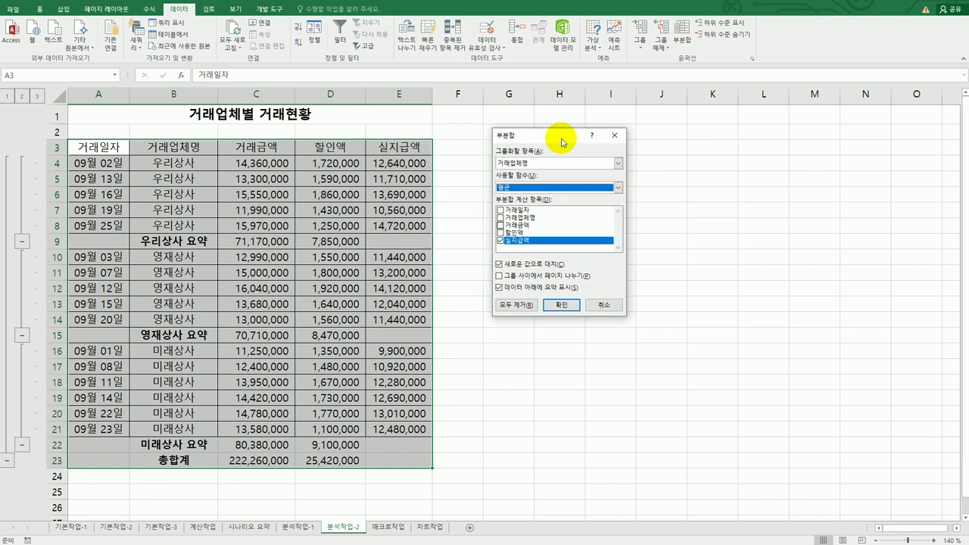
pyautogui.click(548, 265)
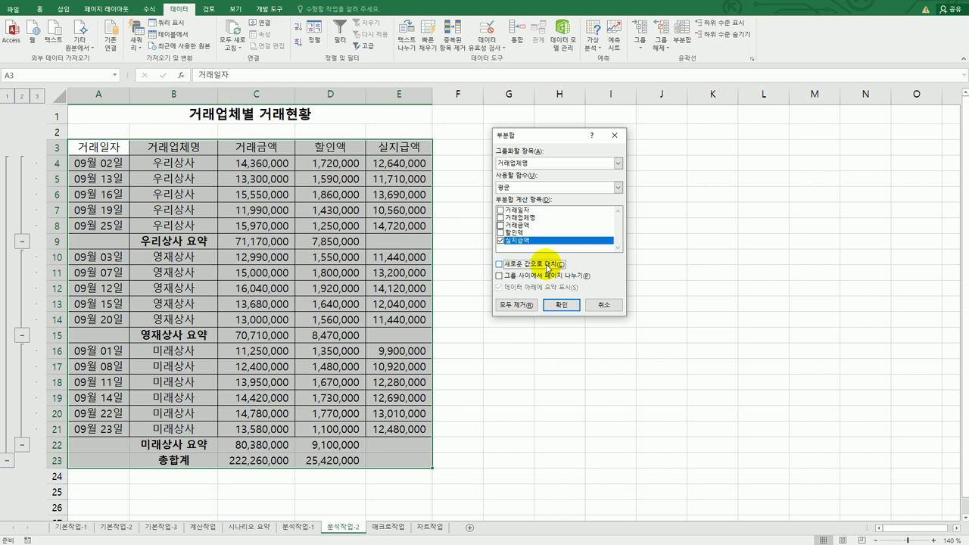
pyautogui.click(559, 306)
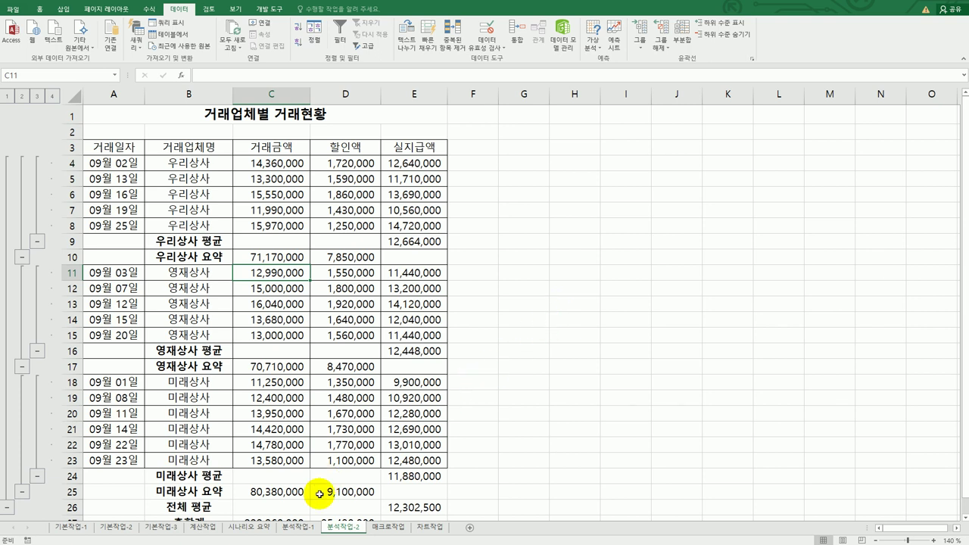
# Step: On the 매크로작업 sheet, draw a form-control button covering cells B15:C16
pyautogui.click(387, 528)
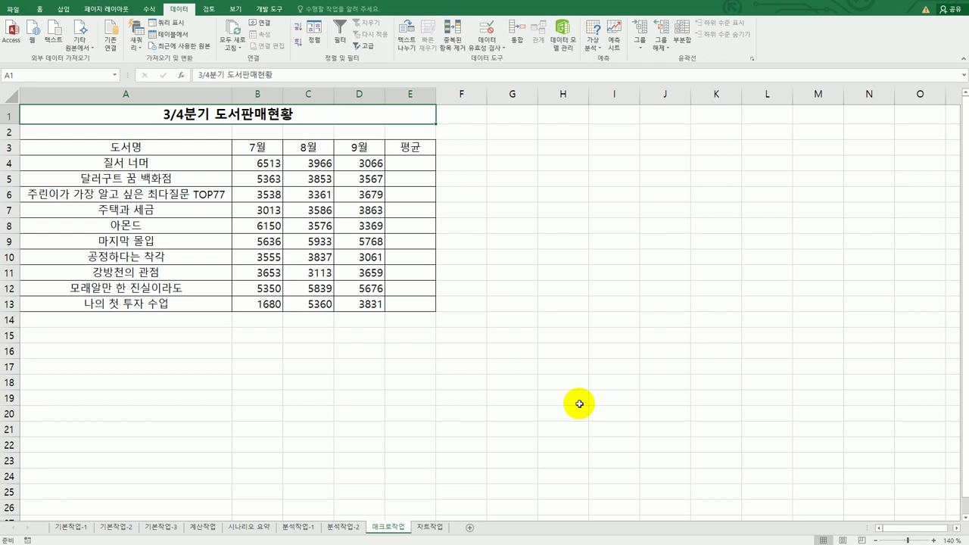
pyautogui.click(582, 381)
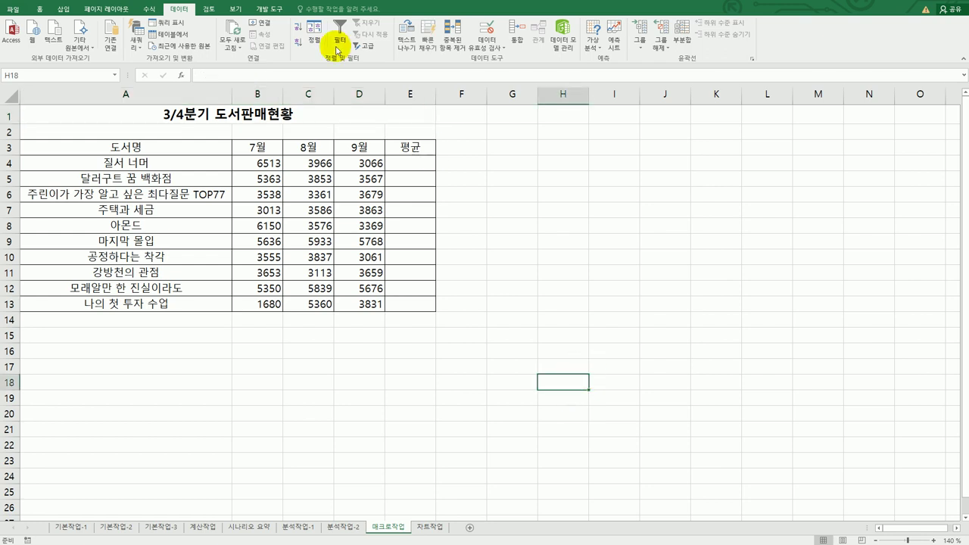
pyautogui.click(270, 8)
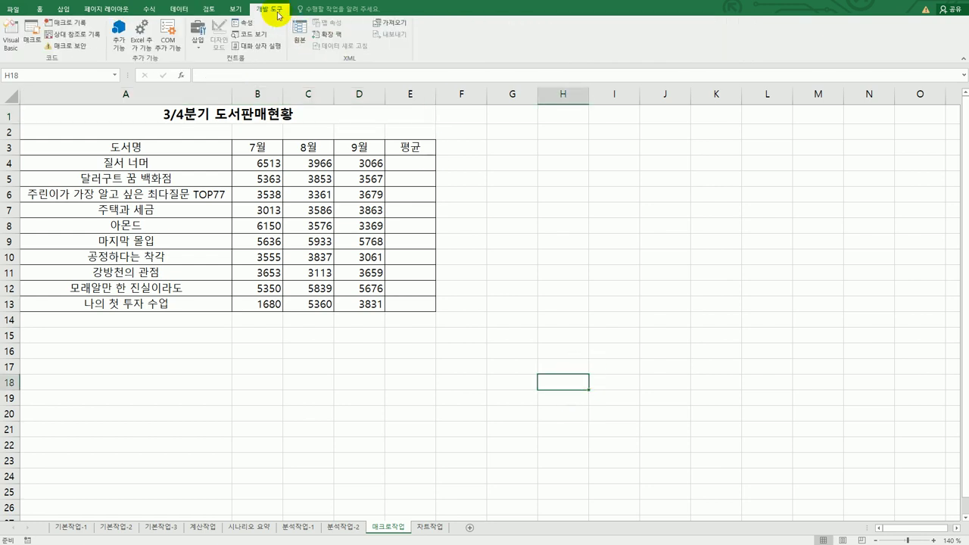
pyautogui.click(196, 45)
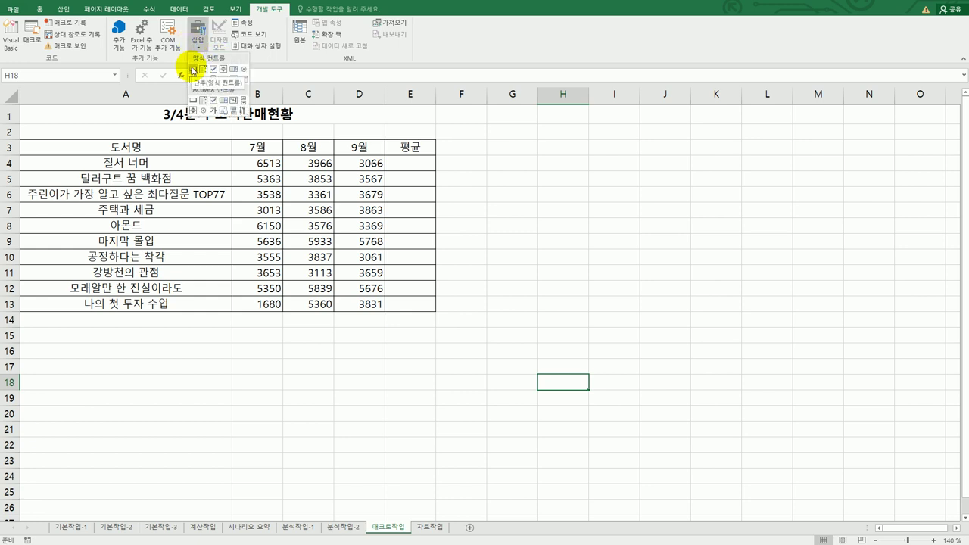
pyautogui.click(193, 69)
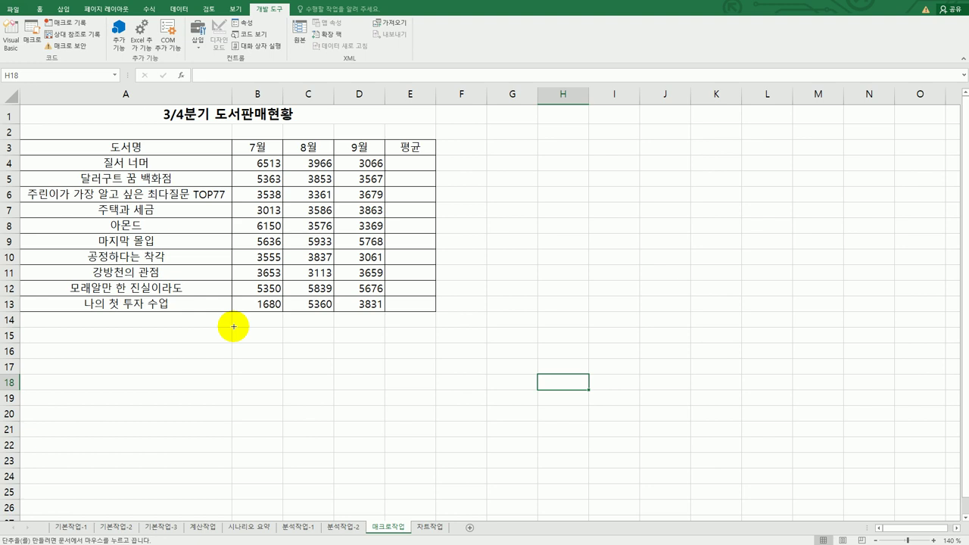
pyautogui.moveTo(232, 326); pyautogui.dragTo(318, 353)
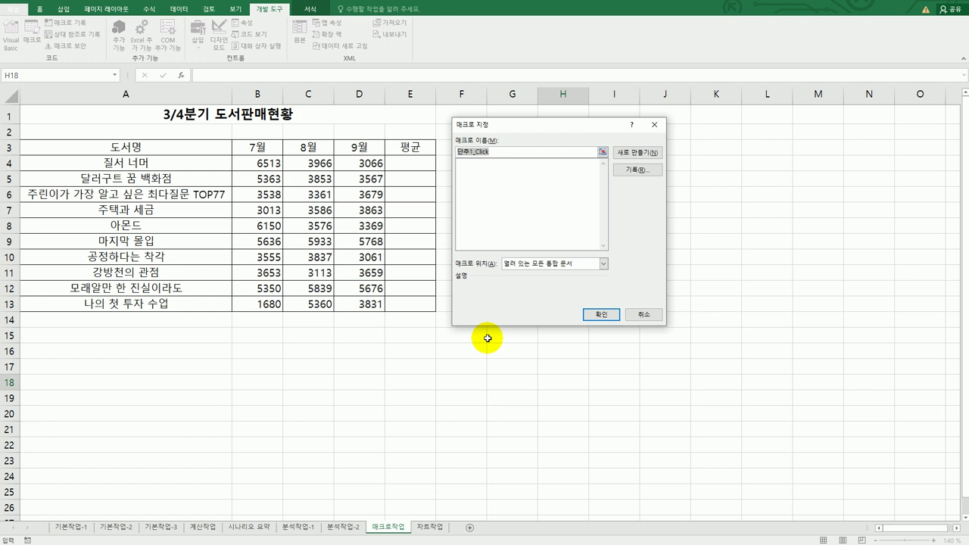
# Step: Assign a new macro named 평균 to the button and start recording it in the current workbook
pyautogui.write('평균')
pyautogui.click(623, 171)
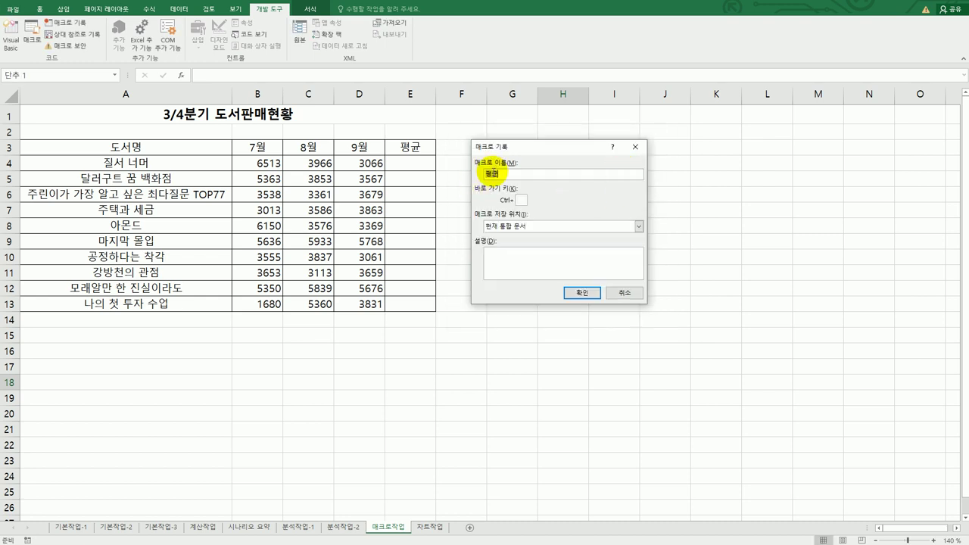
pyautogui.click(581, 292)
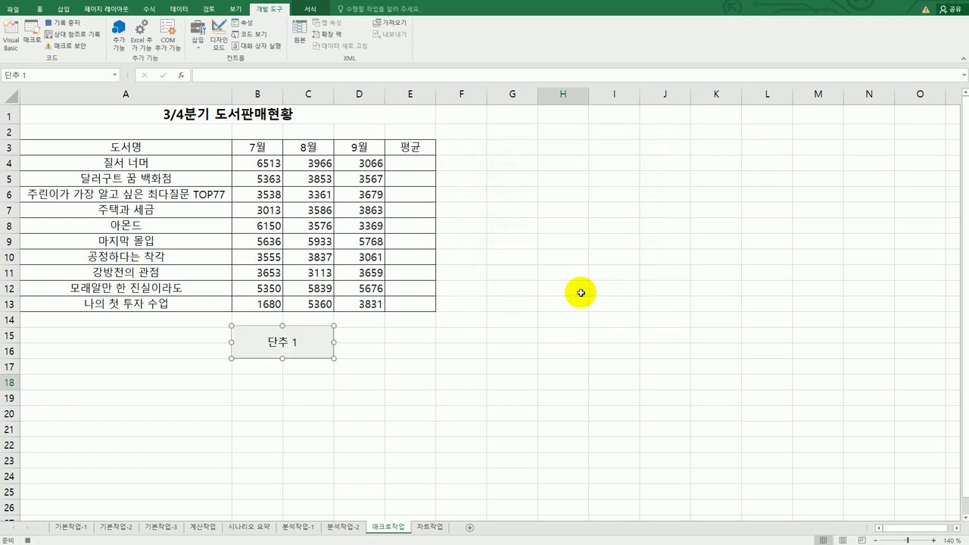
# Step: Enter =AVERAGE(B4:D4) in E4 to average the three months of the first book
pyautogui.click(418, 169)
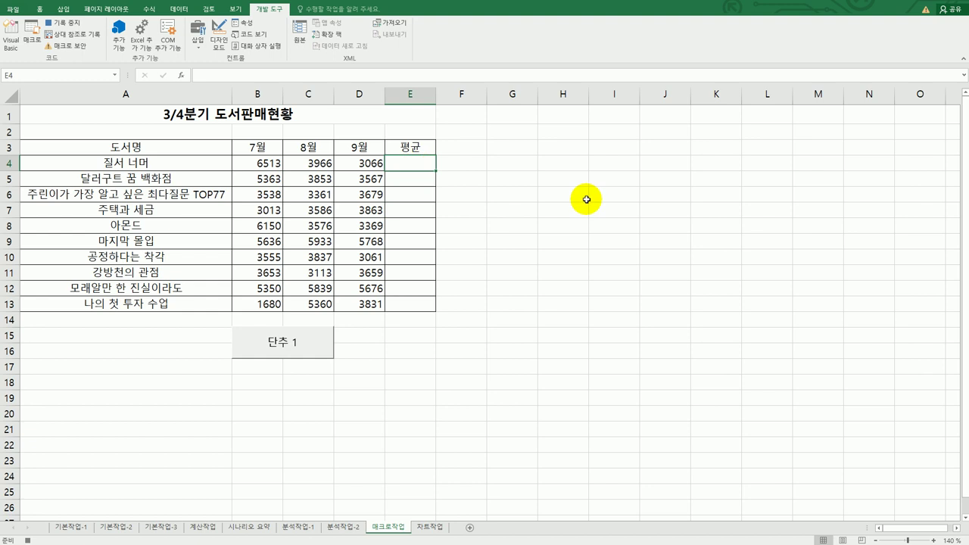
pyautogui.write('=a')
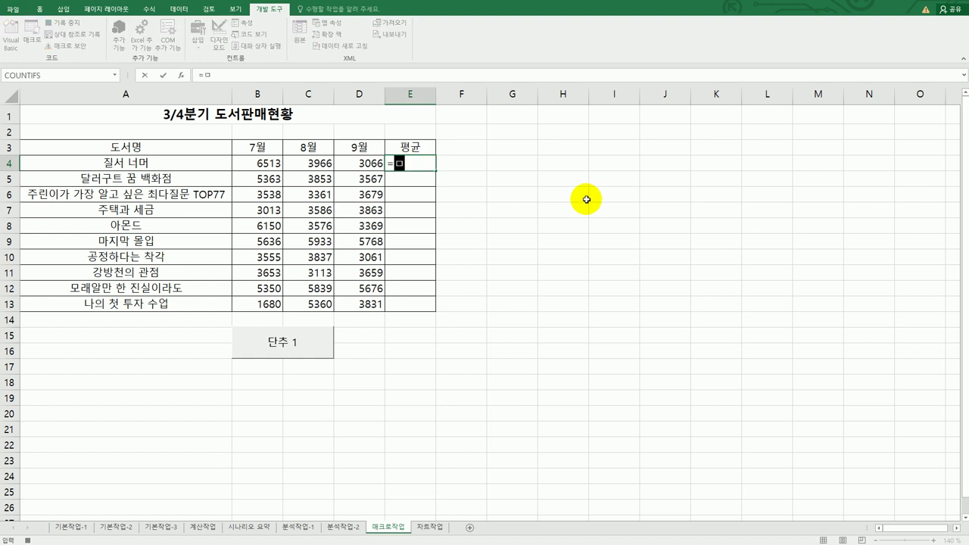
pyautogui.write('v')
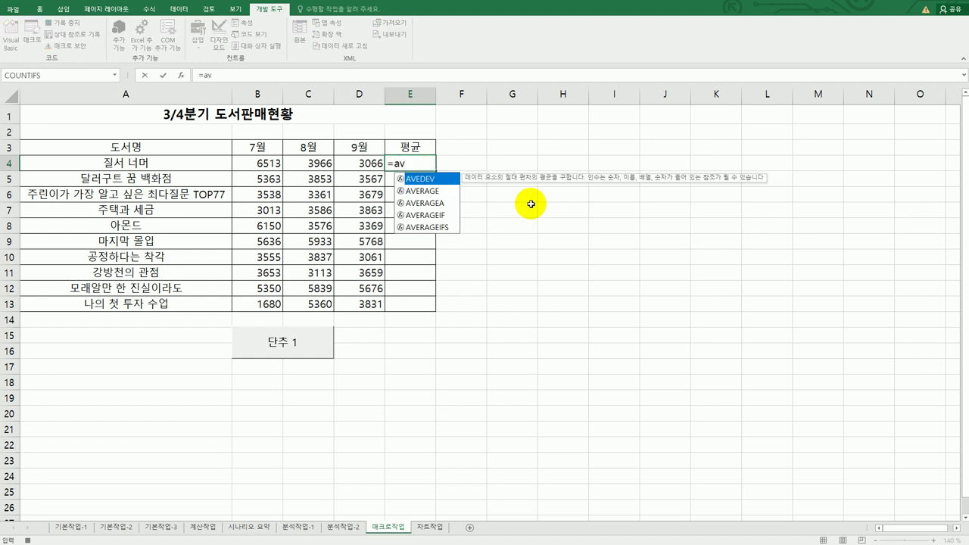
pyautogui.click(448, 196)
pyautogui.doubleClick(448, 196)
pyautogui.moveTo(268, 164); pyautogui.dragTo(350, 163)
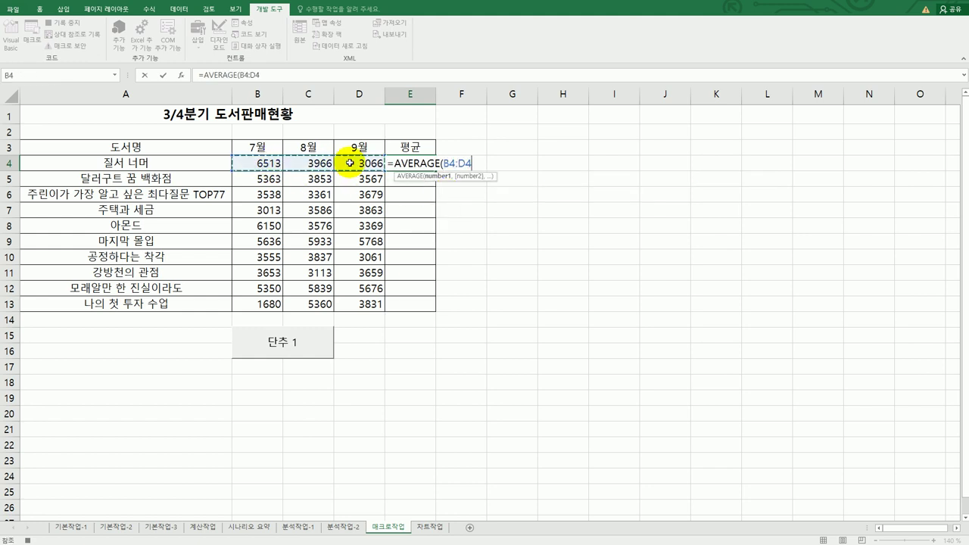
pyautogui.write(')')
pyautogui.press('Return')
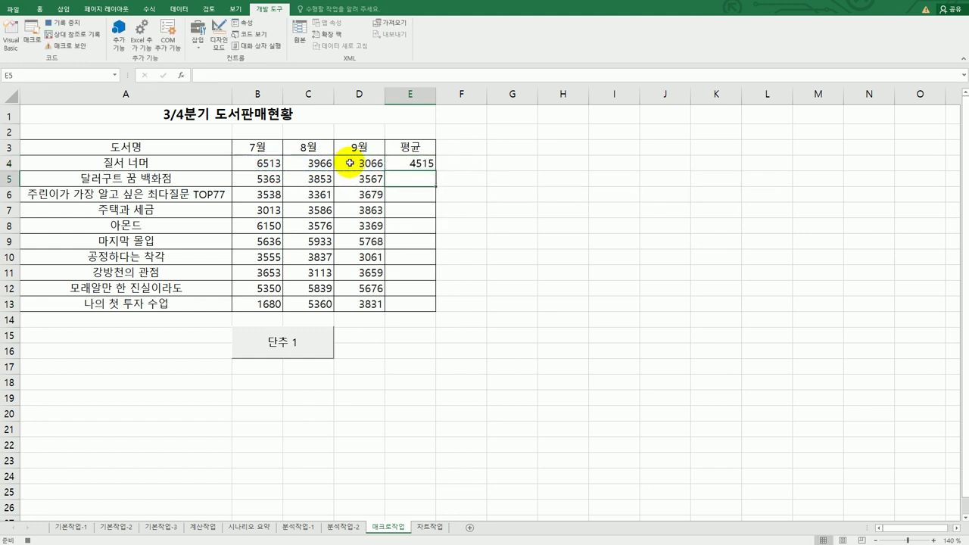
# Step: Fill the average formula from E4 down to E13 and stop recording the macro
pyautogui.click(428, 160)
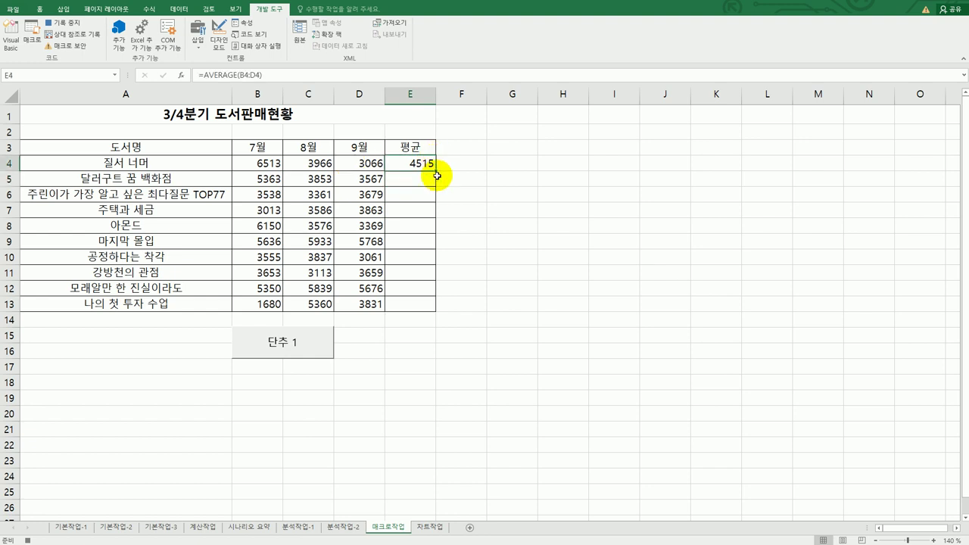
pyautogui.moveTo(437, 172); pyautogui.dragTo(431, 310)
pyautogui.click(419, 305)
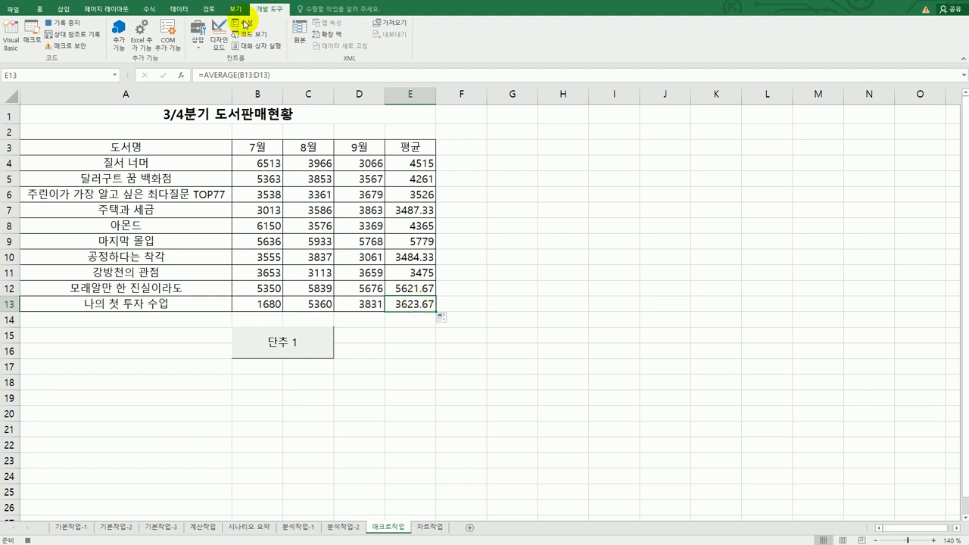
pyautogui.click(75, 26)
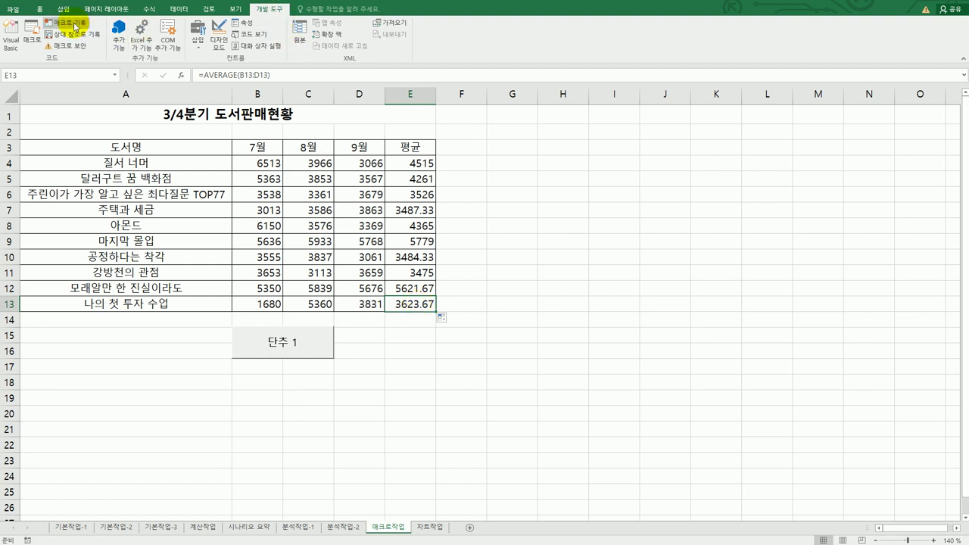
# Step: Change the label of the form-control button at B15:C16 to 평균
pyautogui.rightClick(314, 354)
pyautogui.click(367, 394)
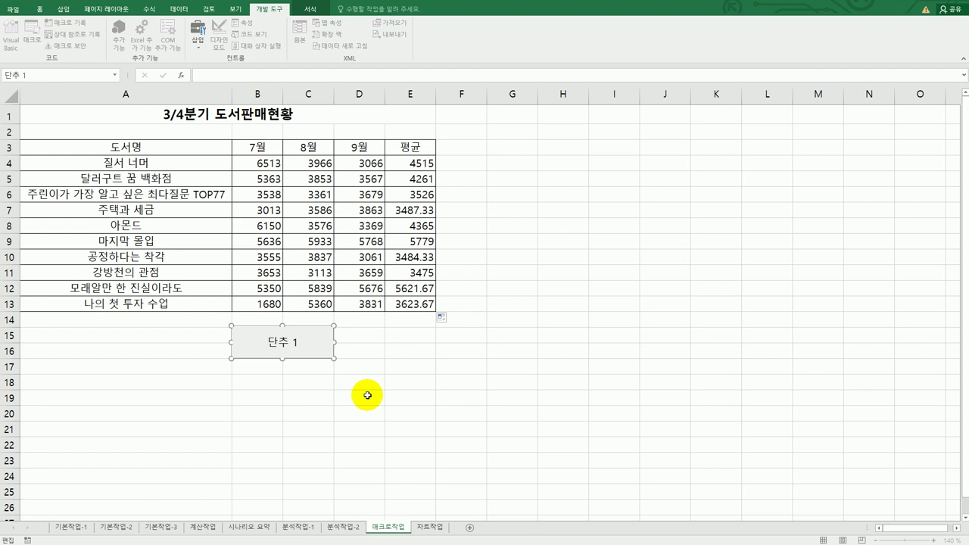
pyautogui.hotkey('ctrl', 'a')
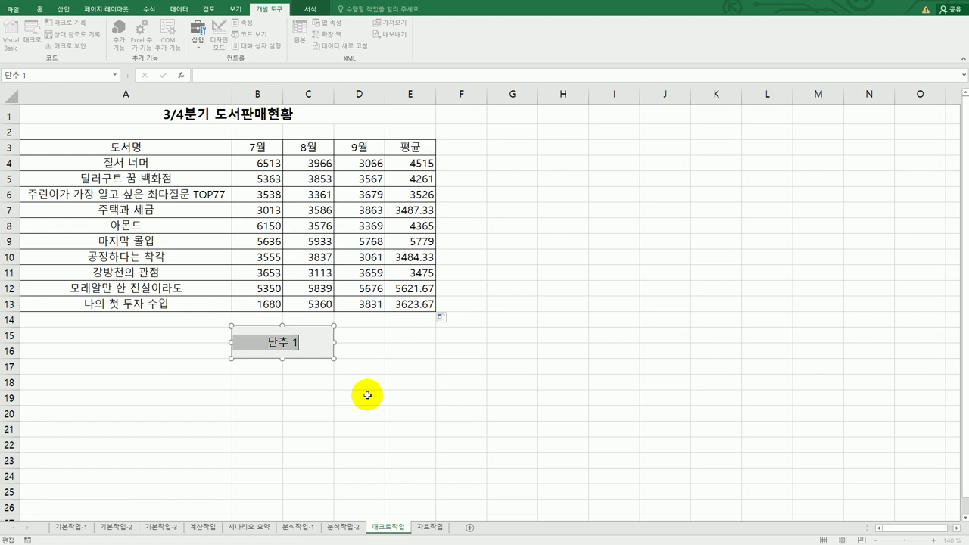
pyautogui.write('vud')
pyautogui.press('BackSpace')
pyautogui.press('BackSpace')
pyautogui.press('BackSpace')
pyautogui.press('Hangul')
pyautogui.write('평ㄱ')
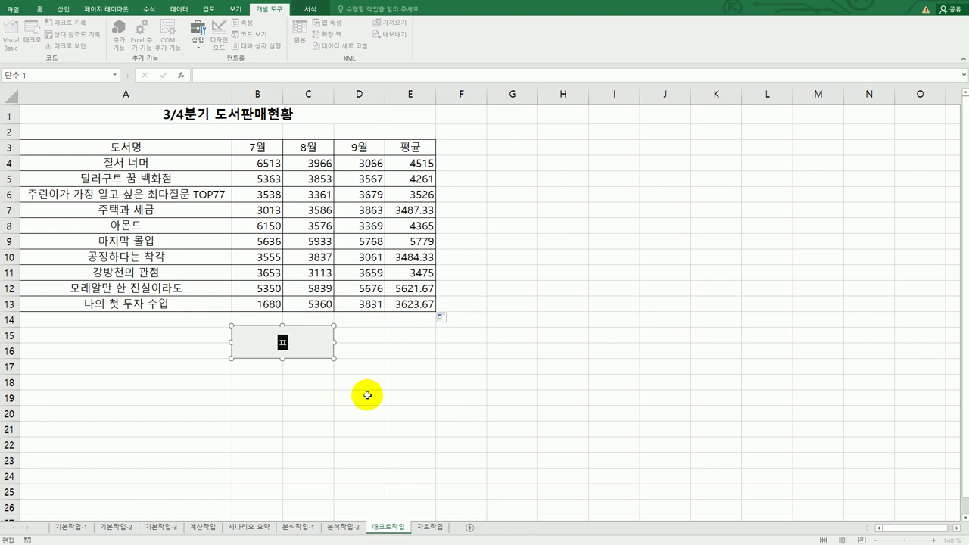
pyautogui.write('ㅠㄴ')
pyautogui.click(368, 395)
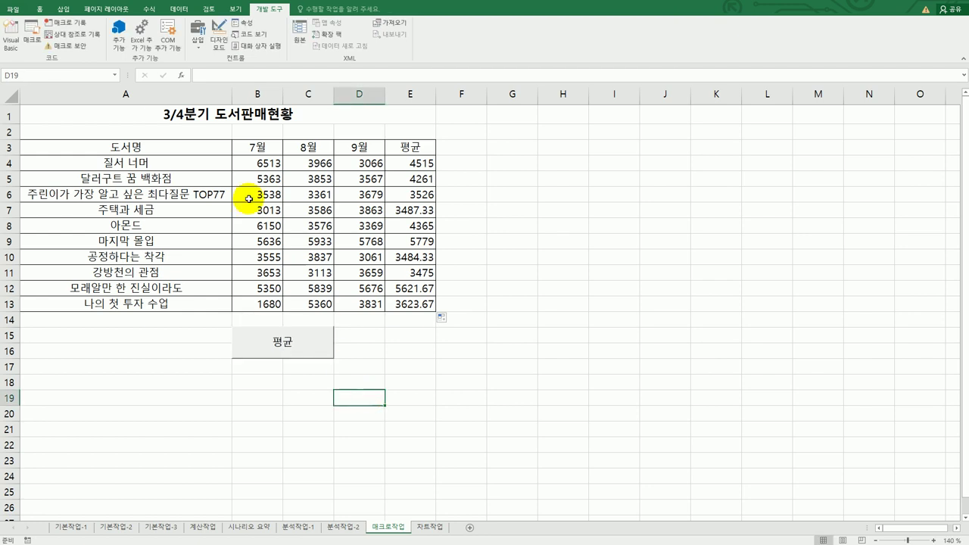
# Step: Draw a rounded rectangle covering cells D15:E16 and label it 쉼표
pyautogui.click(60, 10)
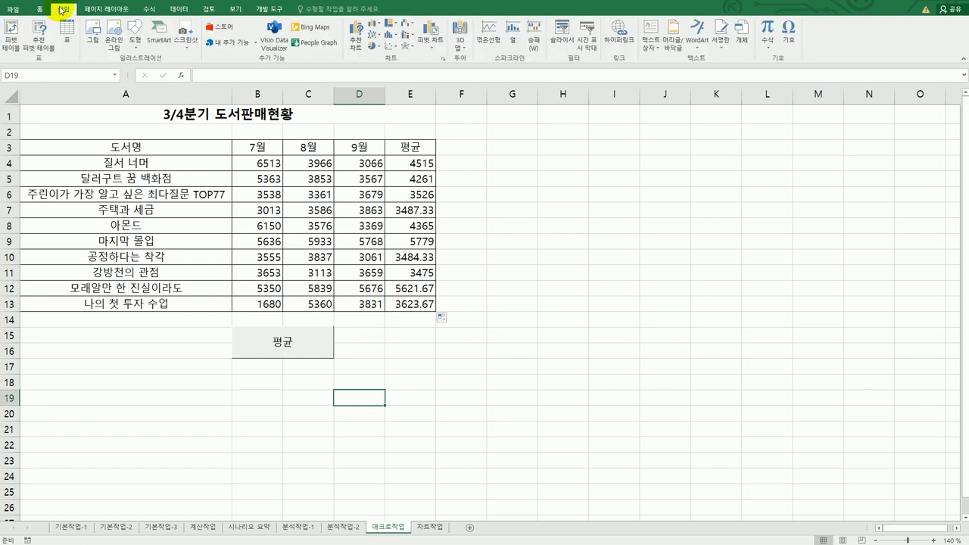
pyautogui.click(134, 34)
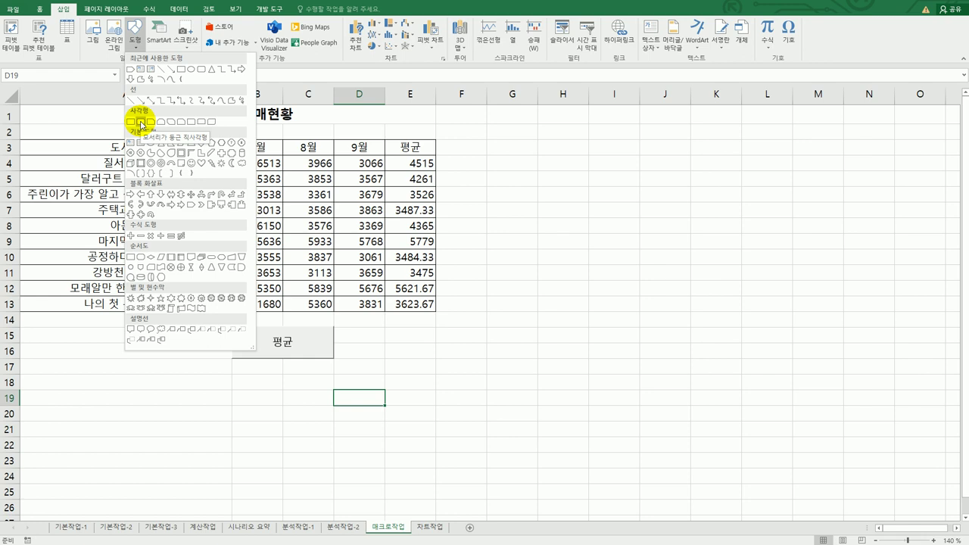
pyautogui.click(141, 122)
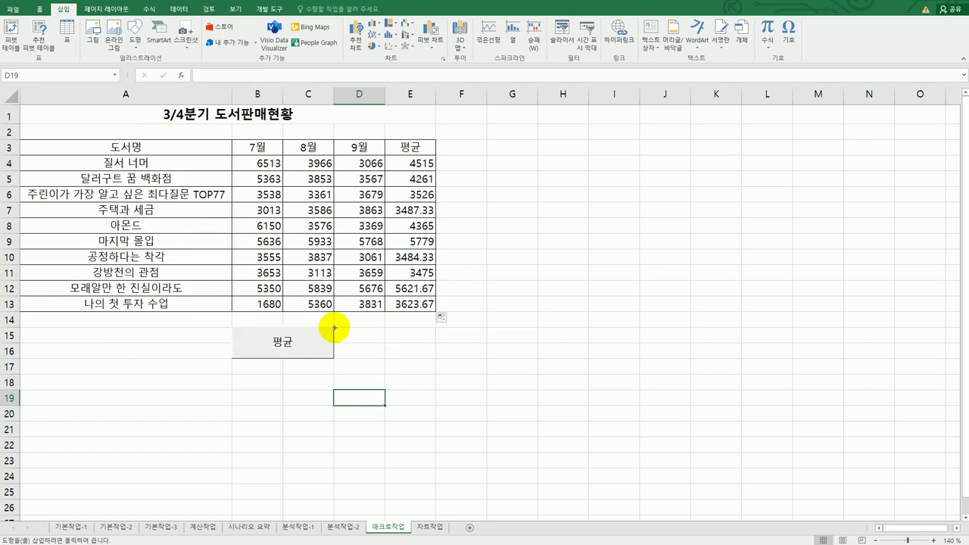
pyautogui.moveTo(334, 327); pyautogui.dragTo(422, 363)
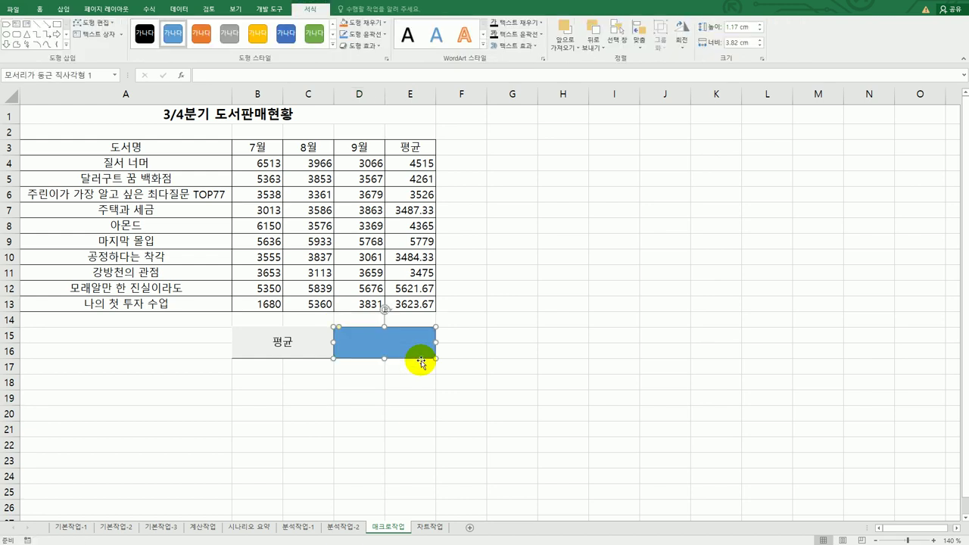
pyautogui.write('서')
pyautogui.write('식')
pyautogui.write('표')
# Step: Assign a new macro named 쉼표 to the rounded rectangle and start recording it in the current workbook
pyautogui.rightClick(407, 339)
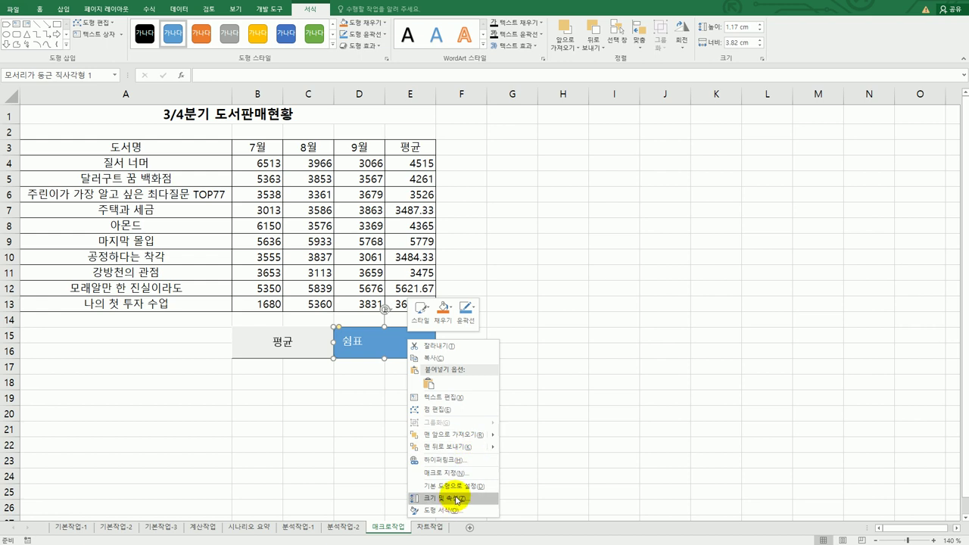
pyautogui.click(450, 472)
pyautogui.moveTo(471, 377); pyautogui.dragTo(606, 199)
pyautogui.write('쉼')
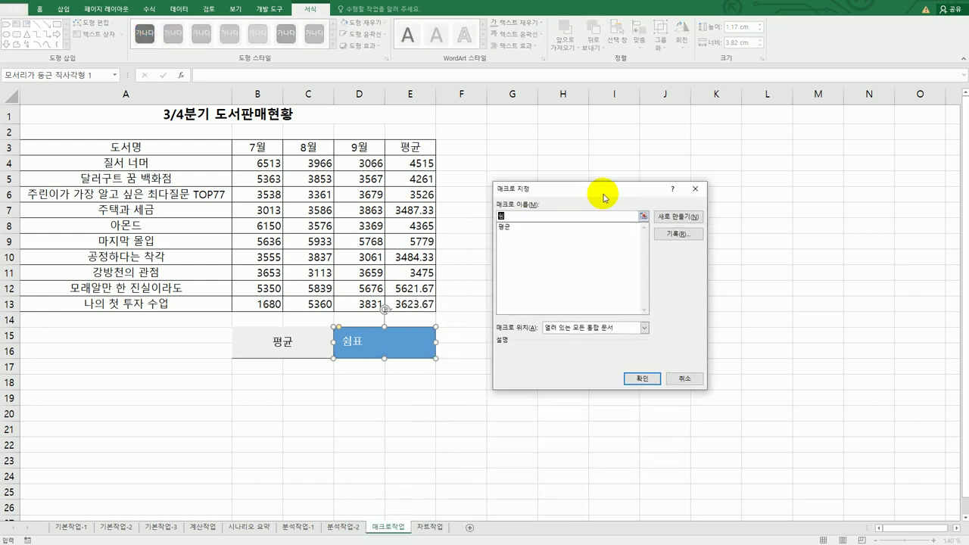
pyautogui.write('표')
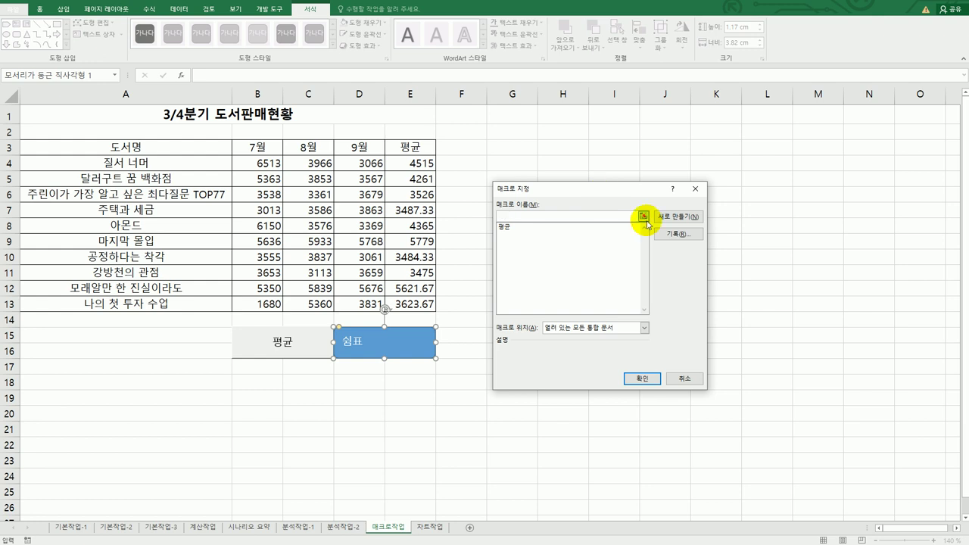
pyautogui.click(675, 235)
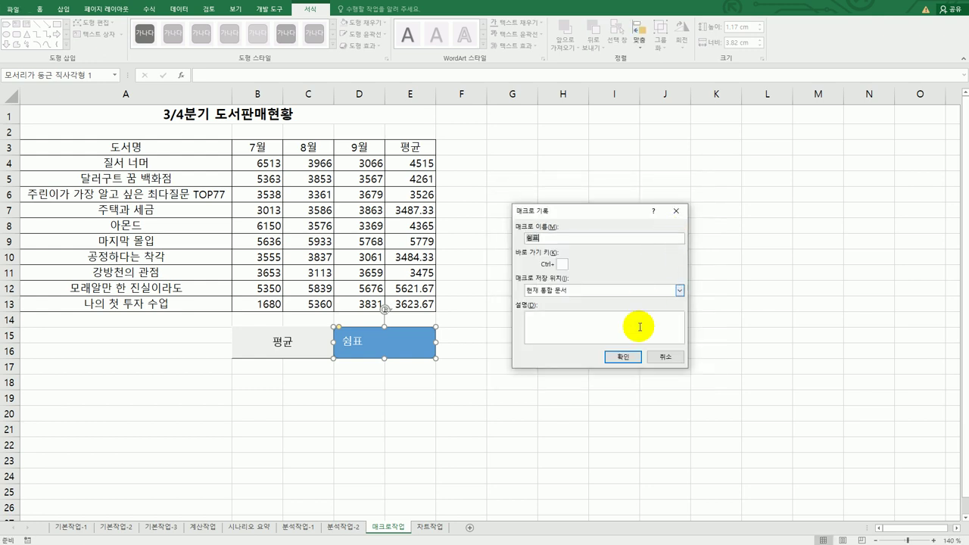
pyautogui.click(622, 358)
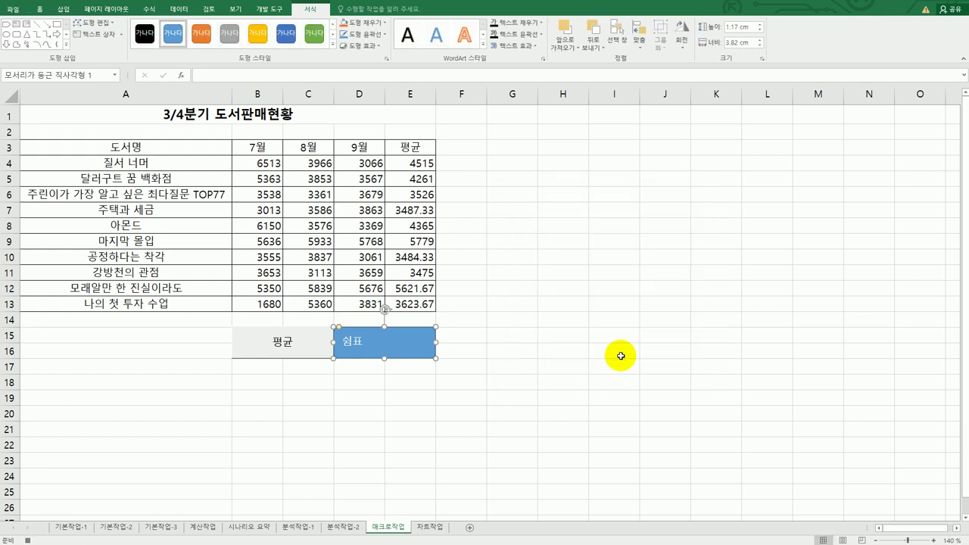
# Step: Apply the comma style to B4:E13 and stop recording the macro
pyautogui.moveTo(266, 162); pyautogui.dragTo(414, 304)
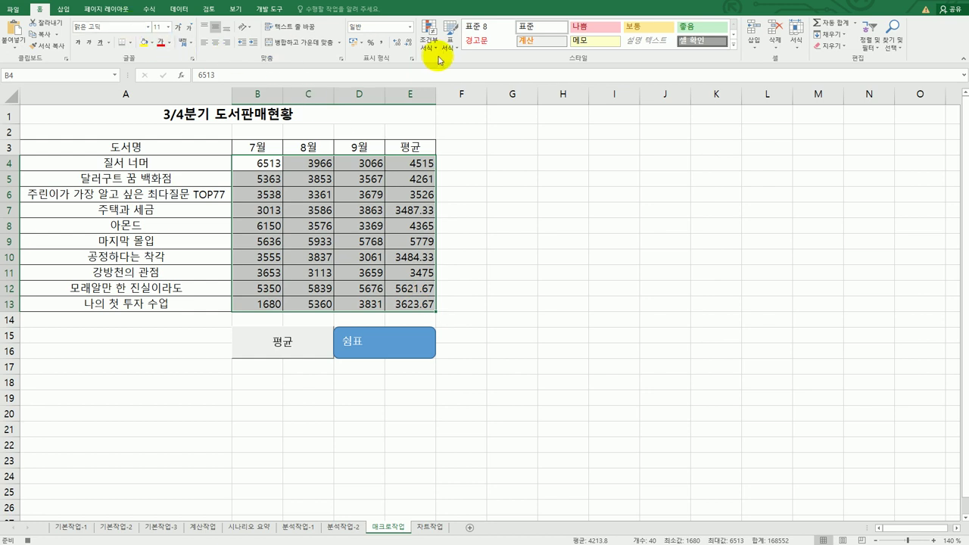
pyautogui.click(385, 44)
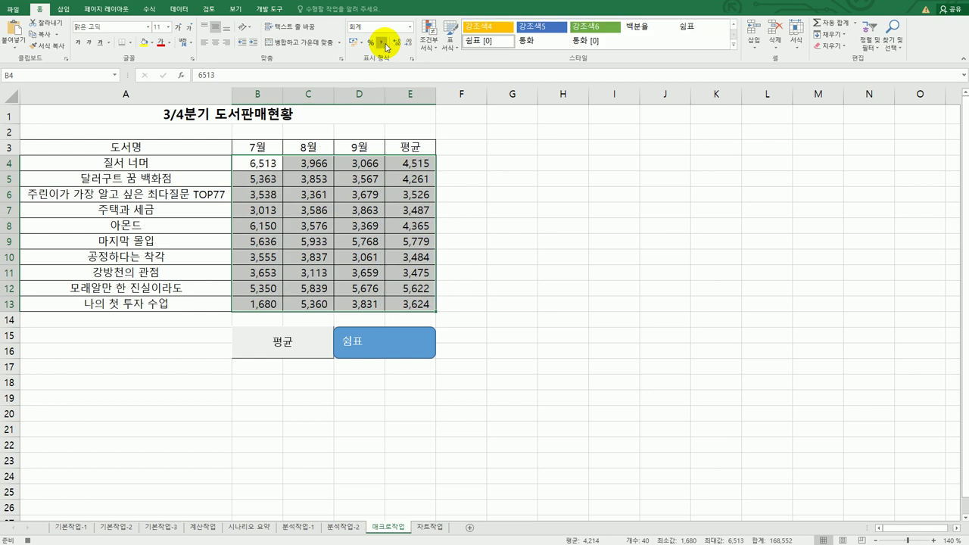
pyautogui.click(413, 304)
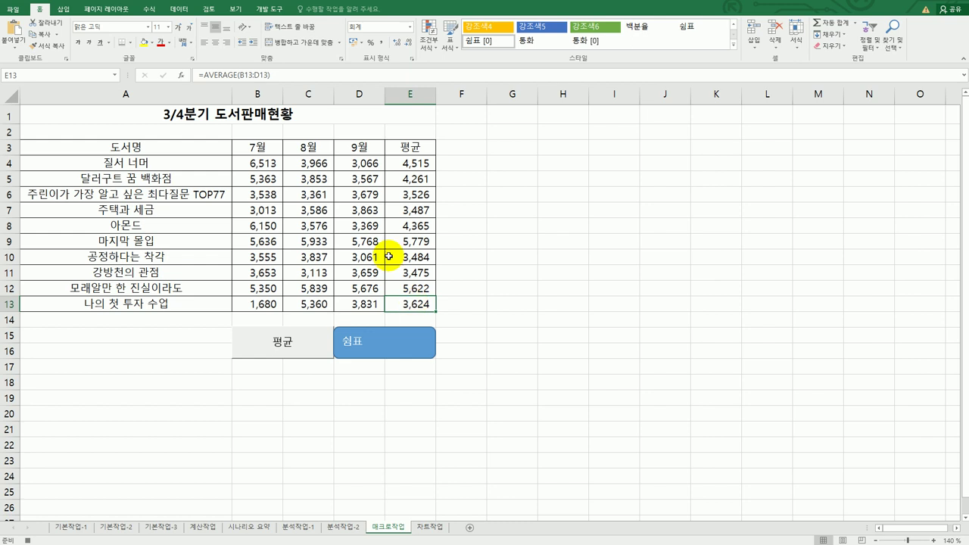
pyautogui.click(273, 9)
pyautogui.click(68, 23)
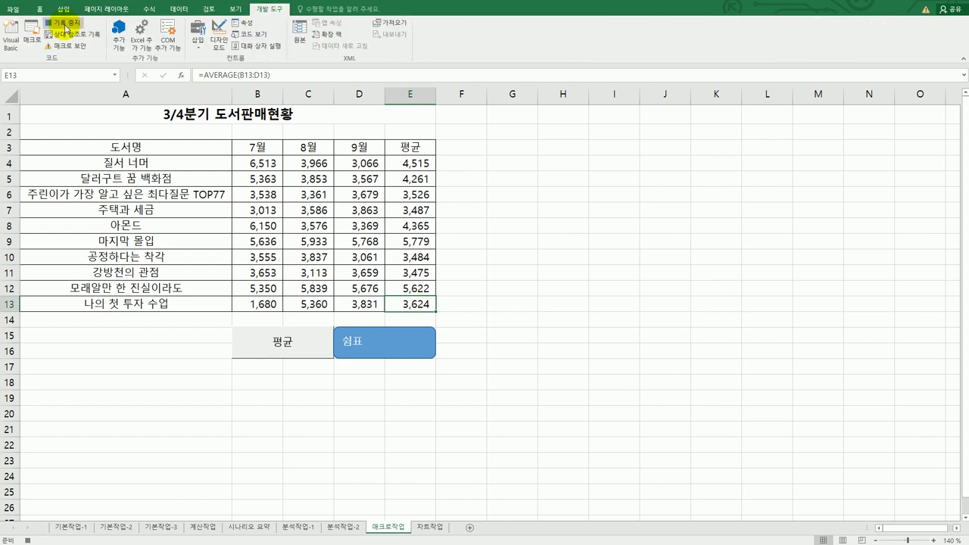
pyautogui.click(531, 293)
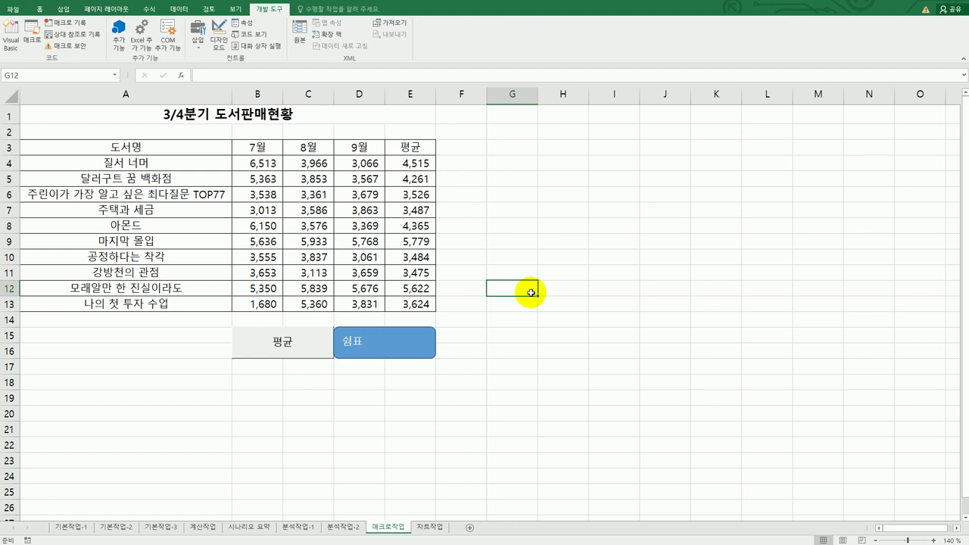
pyautogui.click(376, 348)
pyautogui.rightClick(377, 343)
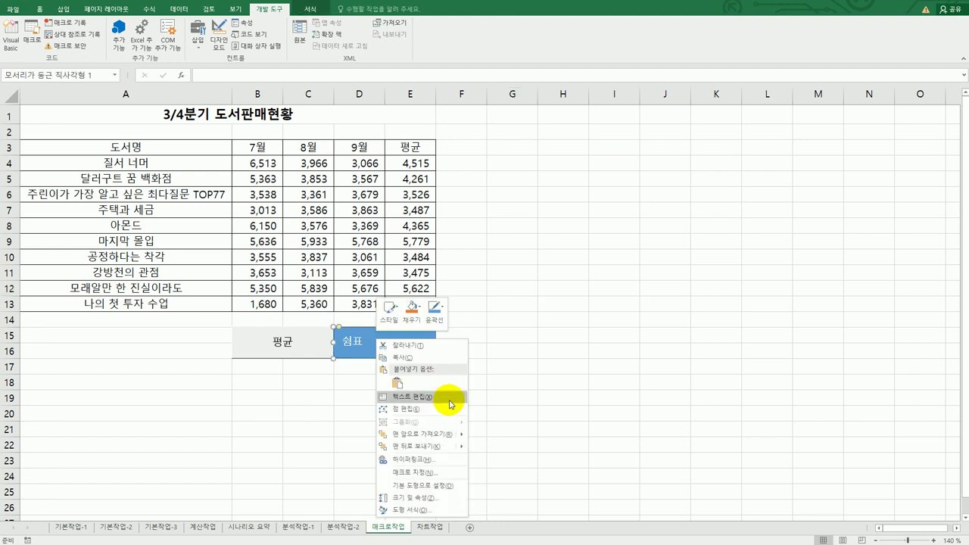
pyautogui.click(564, 355)
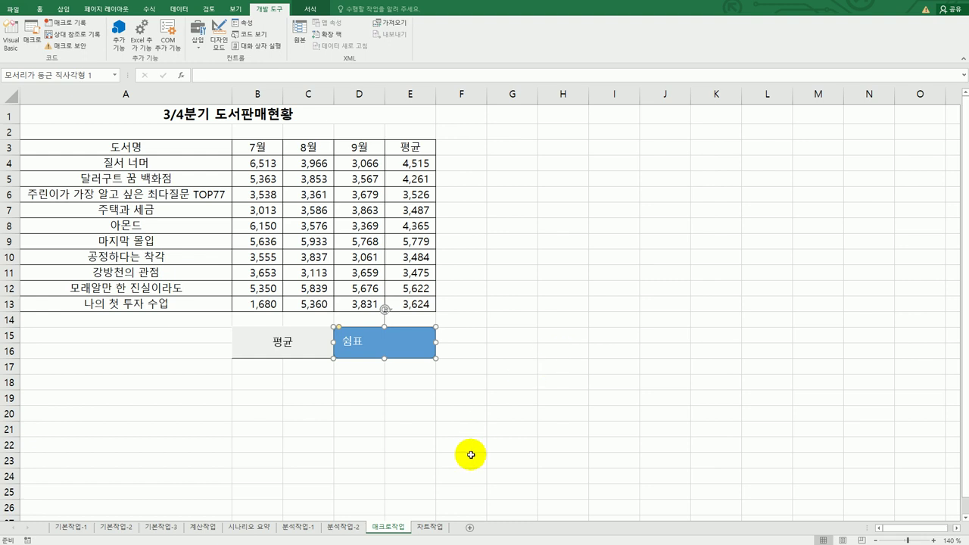
# Step: On the 차트작업 sheet, change the line chart's type to a 3-D pie (3차원 원형)
pyautogui.click(439, 527)
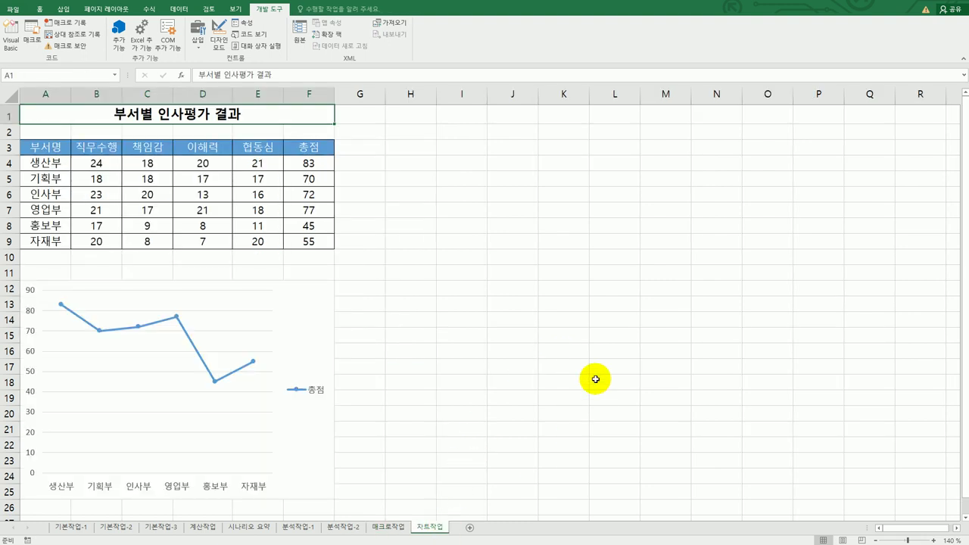
pyautogui.click(298, 309)
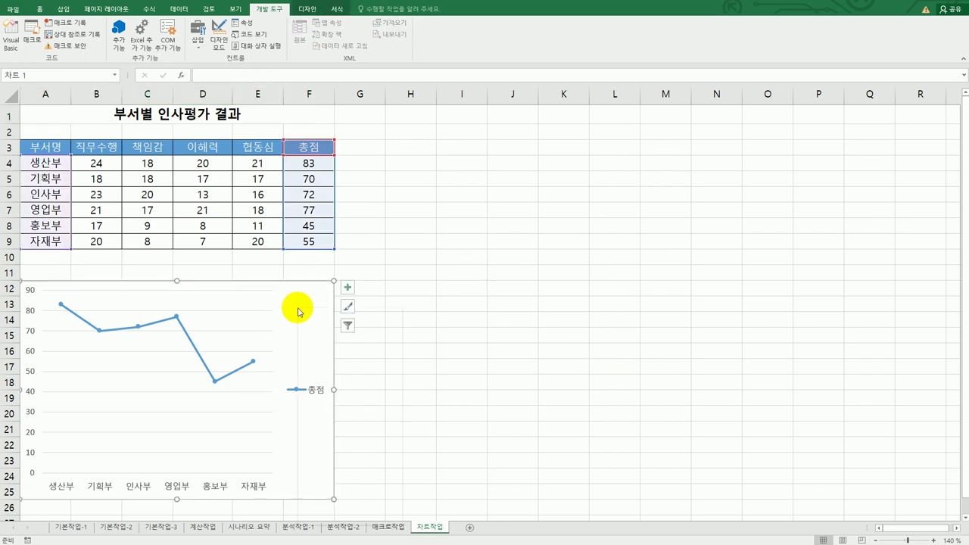
pyautogui.rightClick(297, 309)
pyautogui.click(364, 393)
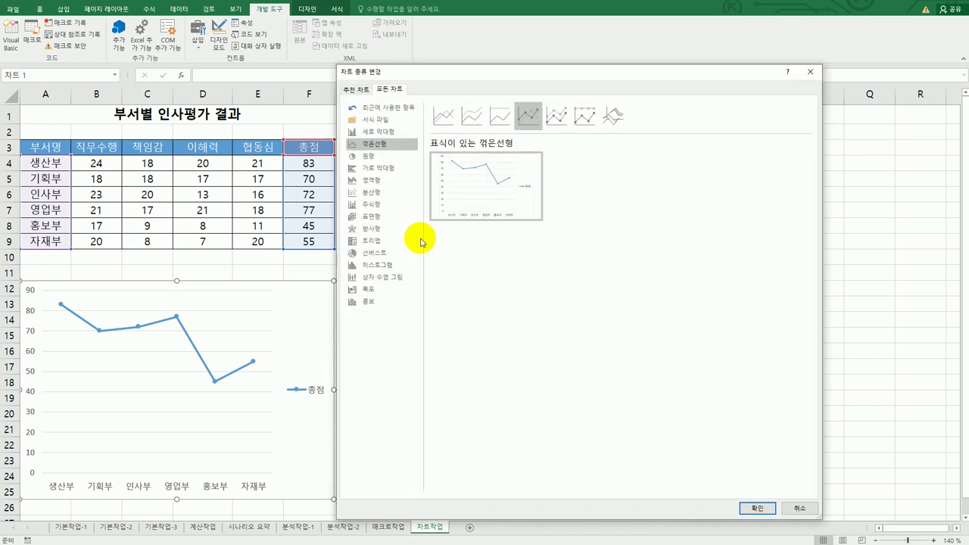
pyautogui.click(369, 155)
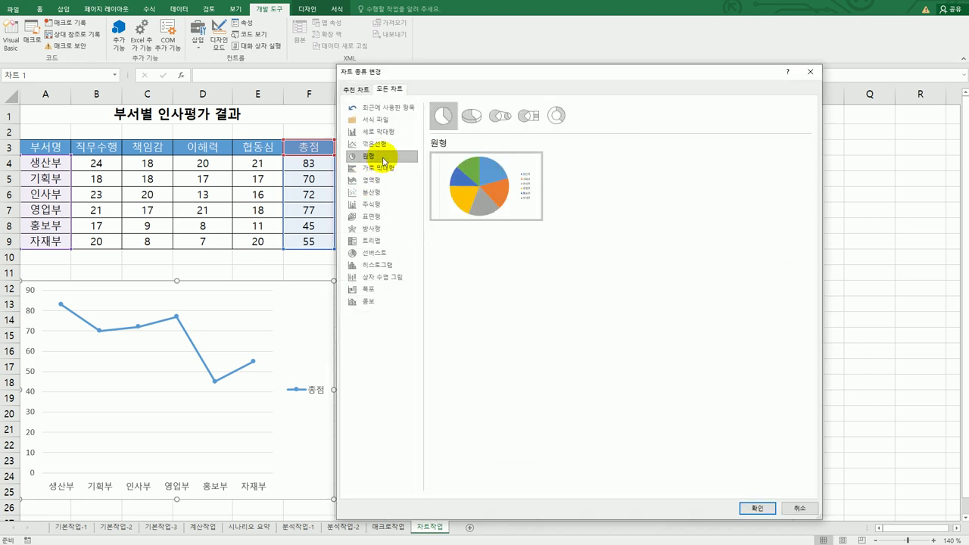
pyautogui.click(470, 120)
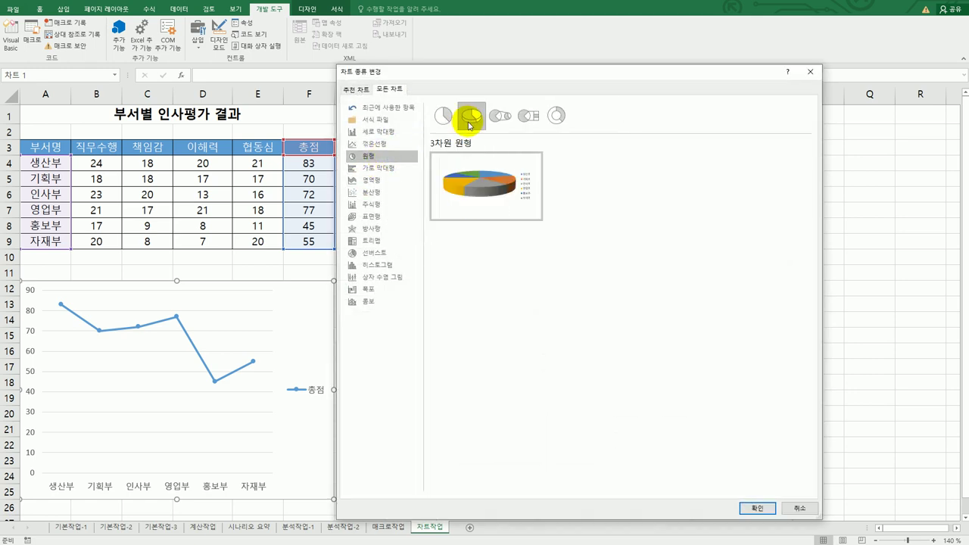
pyautogui.click(743, 506)
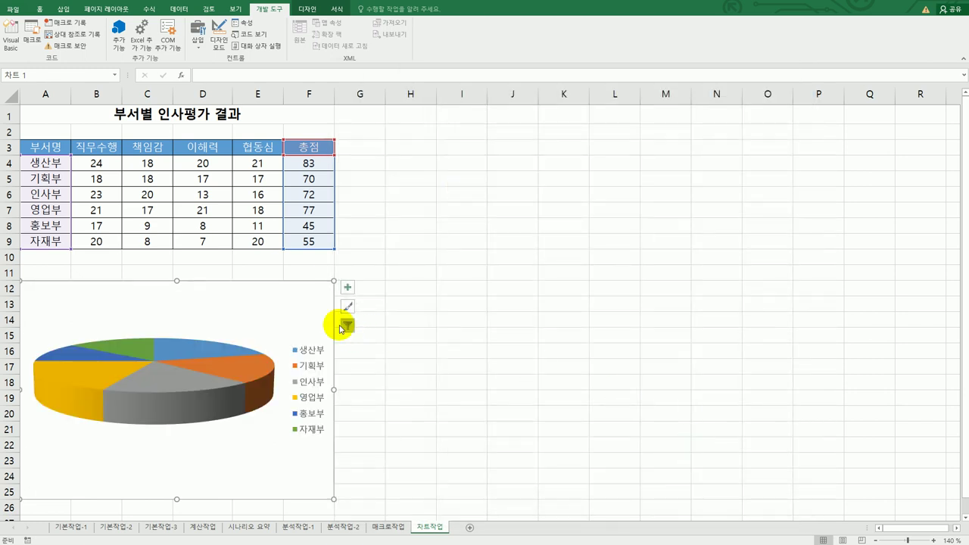
# Step: Add a chart title to the pie chart and link it to cell A1 with =차트작업!$A$1
pyautogui.click(348, 288)
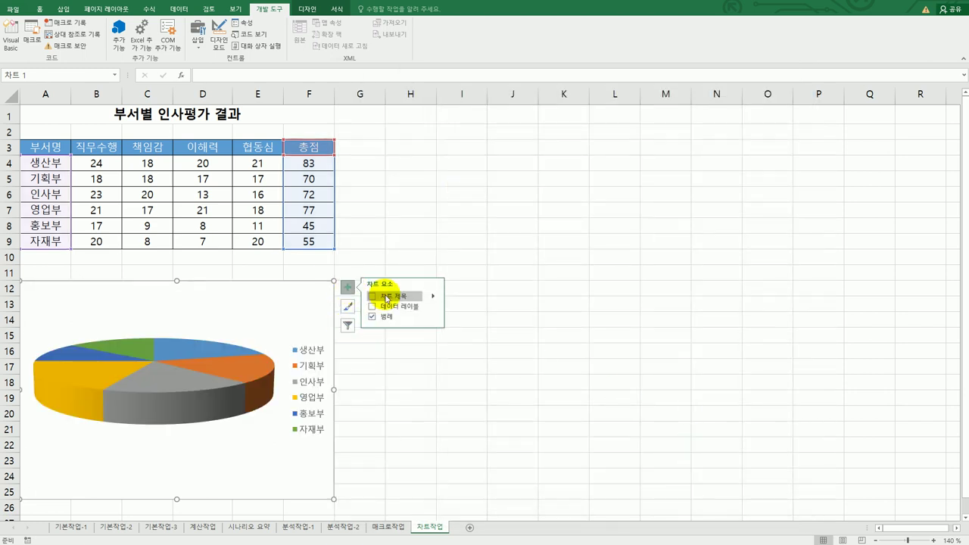
pyautogui.click(386, 298)
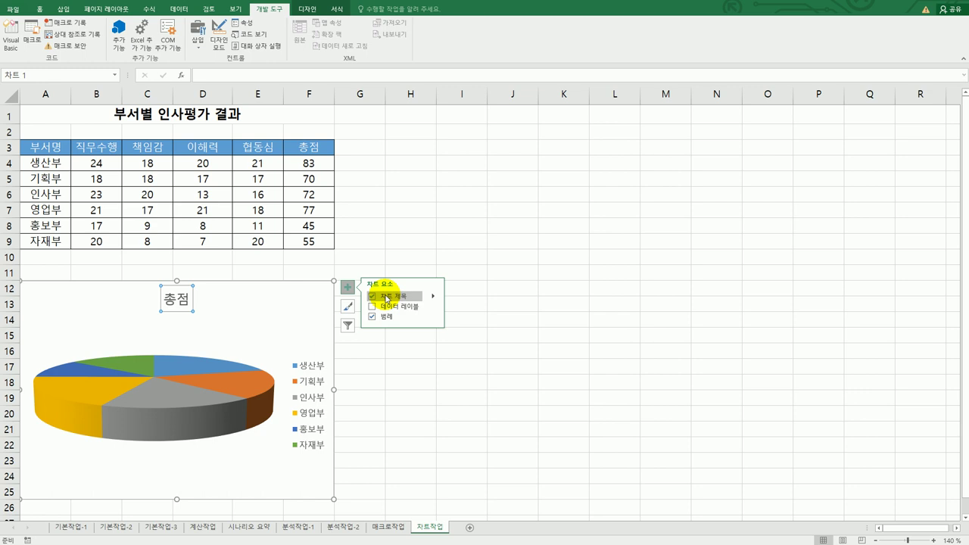
pyautogui.click(220, 79)
pyautogui.write('=')
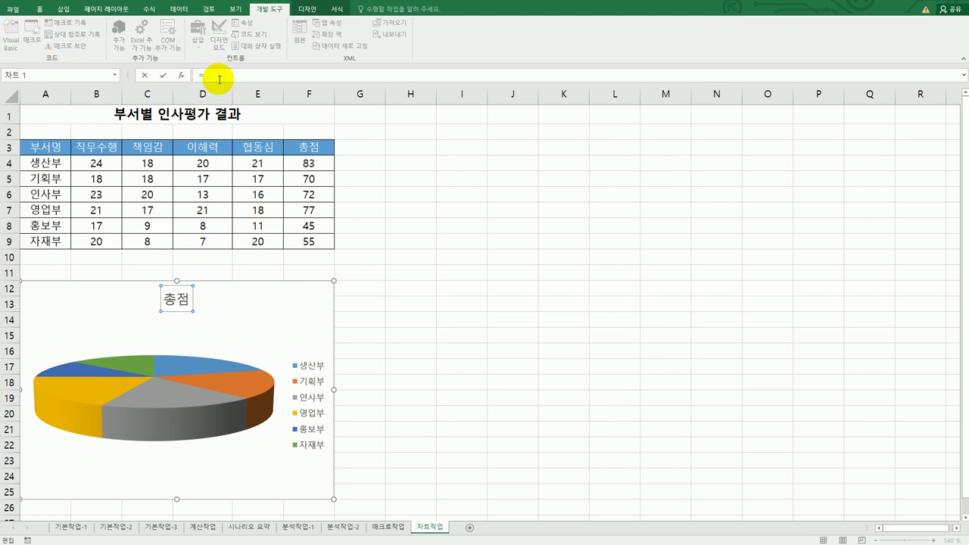
pyautogui.click(34, 115)
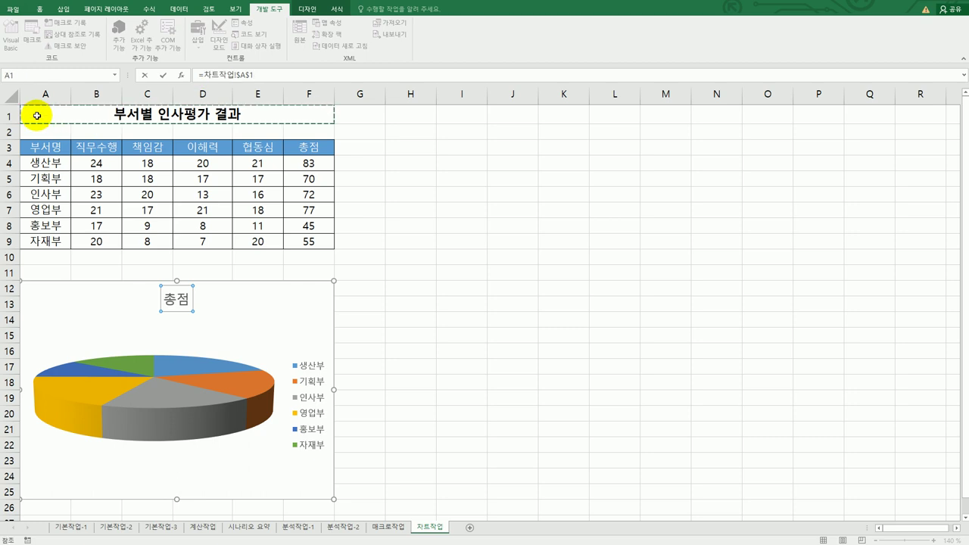
pyautogui.press('Return')
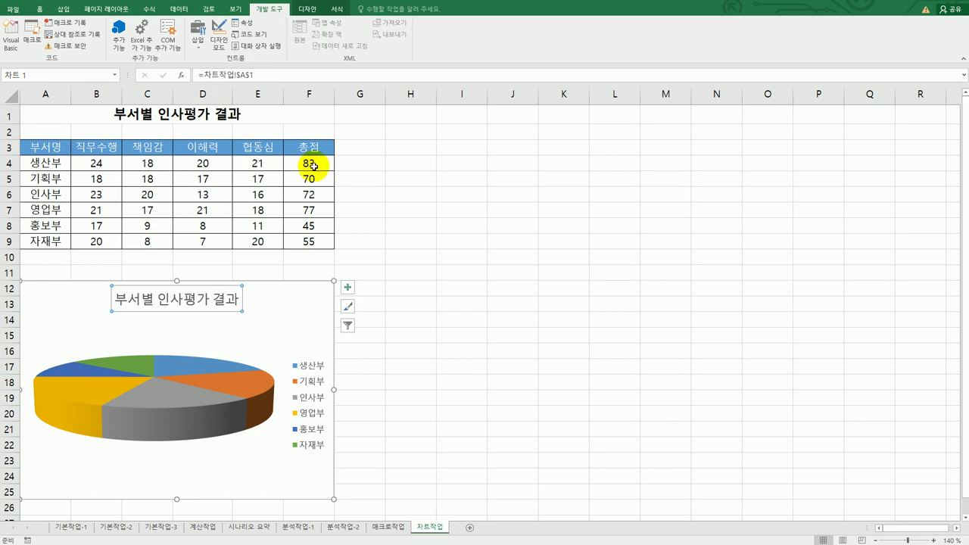
# Step: Set the pie series' first slice angle (첫째 조각의 각) to 15°
pyautogui.scroll(-2, 310, 190)
pyautogui.click(203, 268)
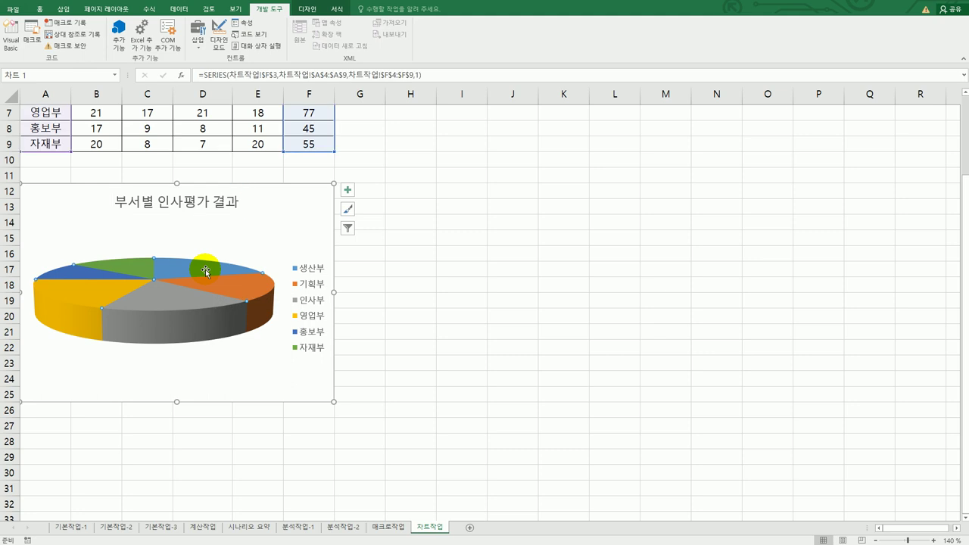
pyautogui.rightClick(205, 270)
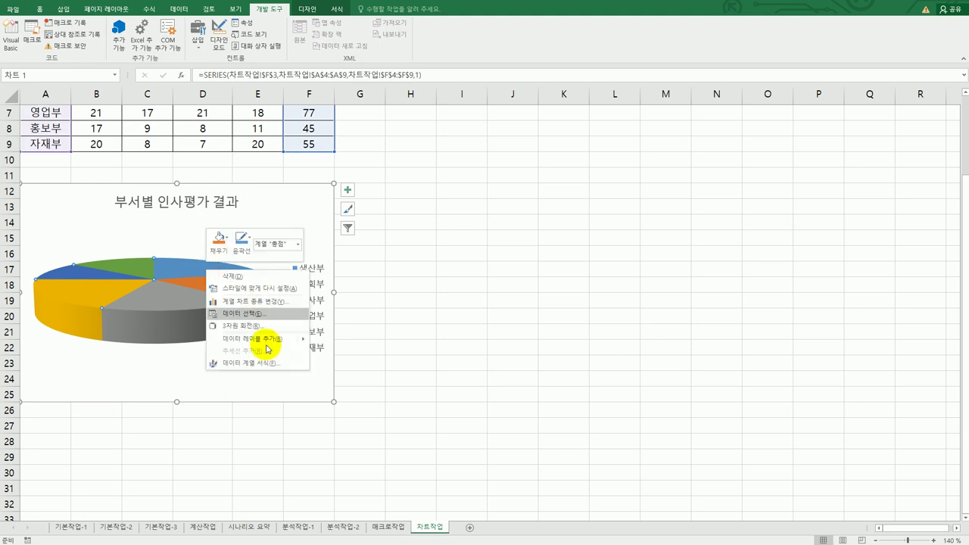
pyautogui.click(265, 369)
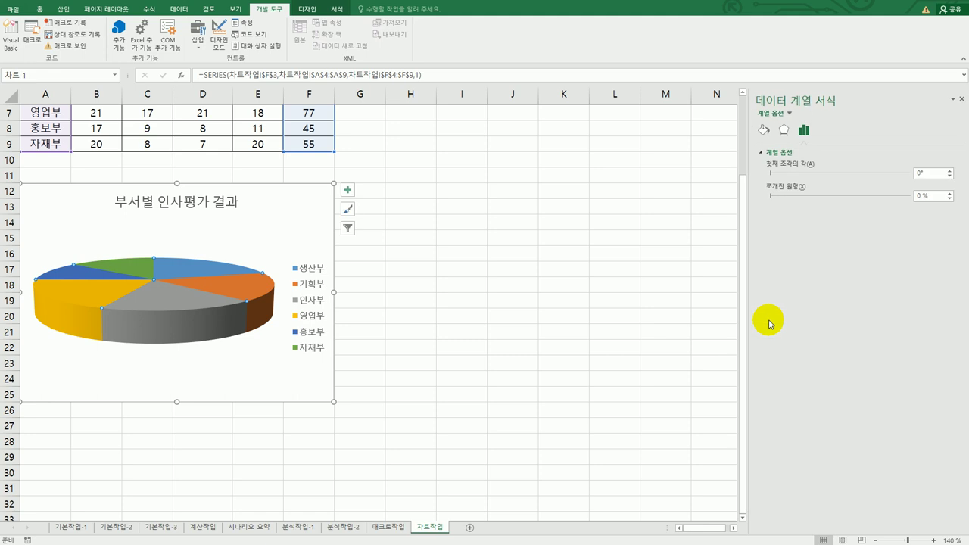
pyautogui.moveTo(926, 174); pyautogui.dragTo(887, 172)
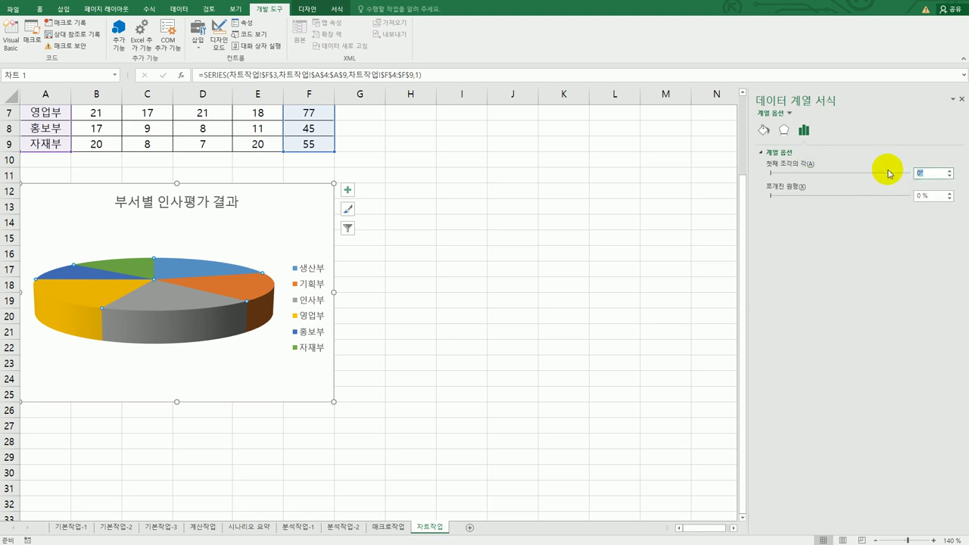
pyautogui.write('15')
pyautogui.press('Return')
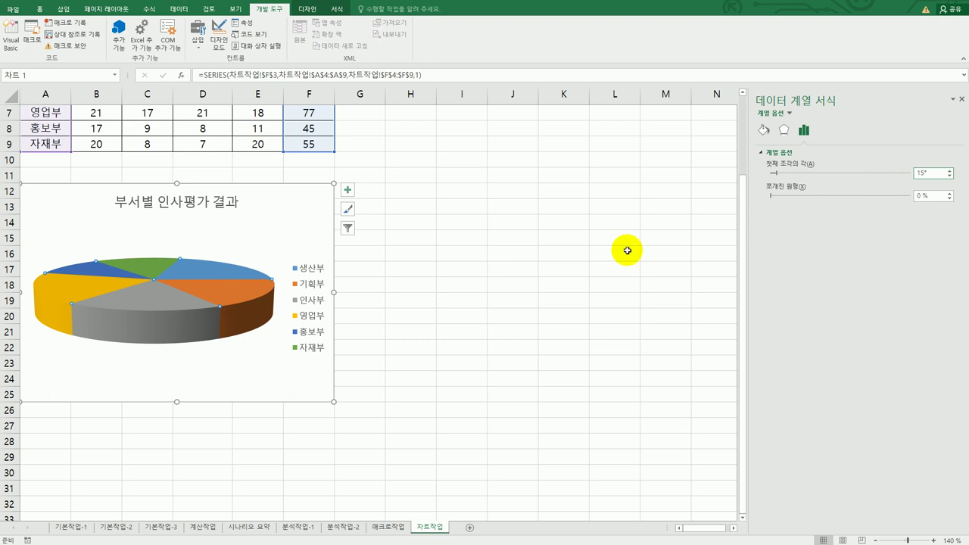
# Step: Pull only the 생산부 slice out of the pie, with an explosion of about 19%
pyautogui.click(226, 273)
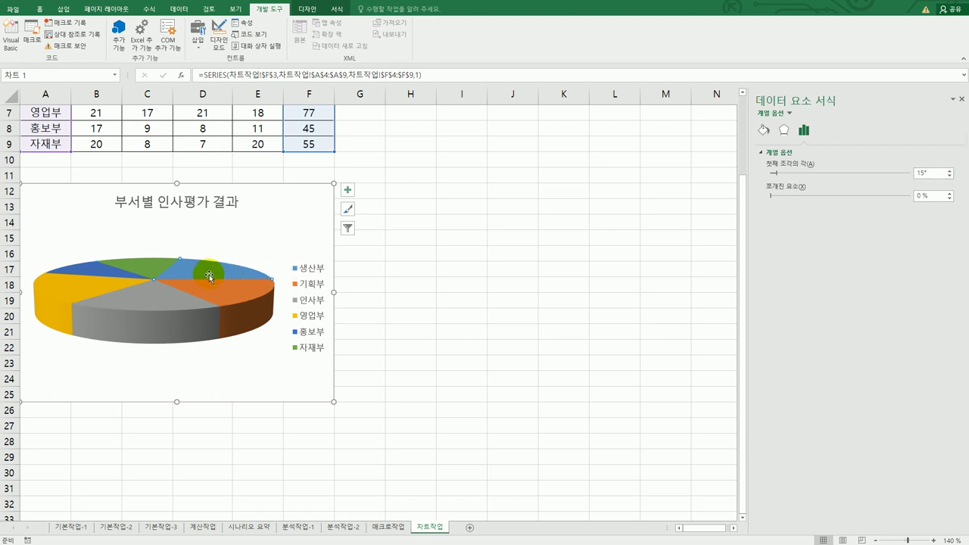
pyautogui.moveTo(209, 274); pyautogui.dragTo(225, 266)
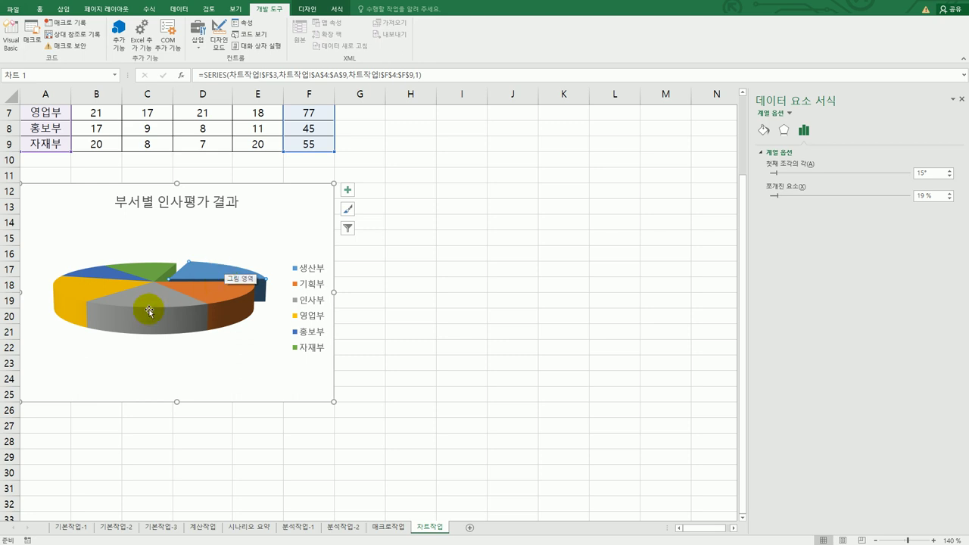
pyautogui.click(425, 281)
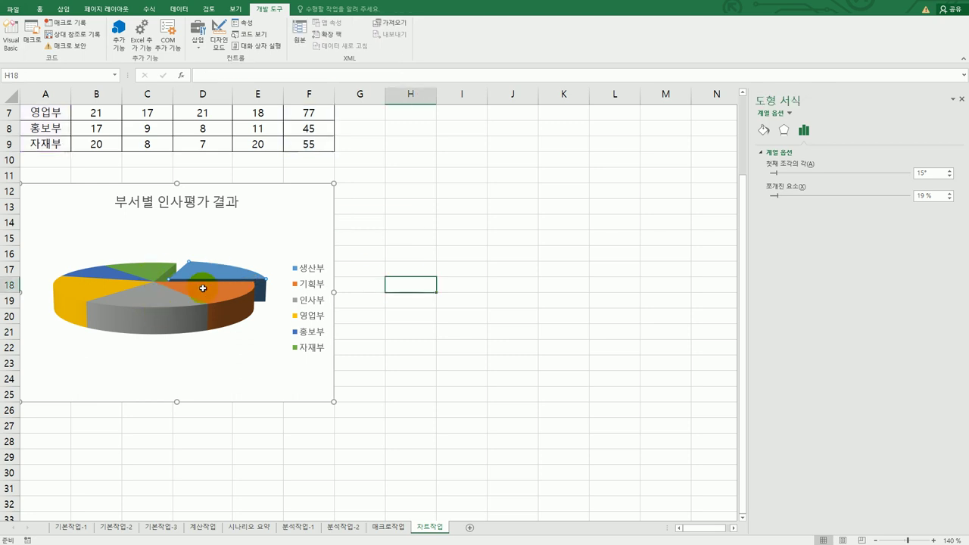
# Step: Set the pie chart's 3-D rotation to a Y rotation (Y 회전) of 30°
pyautogui.click(153, 274)
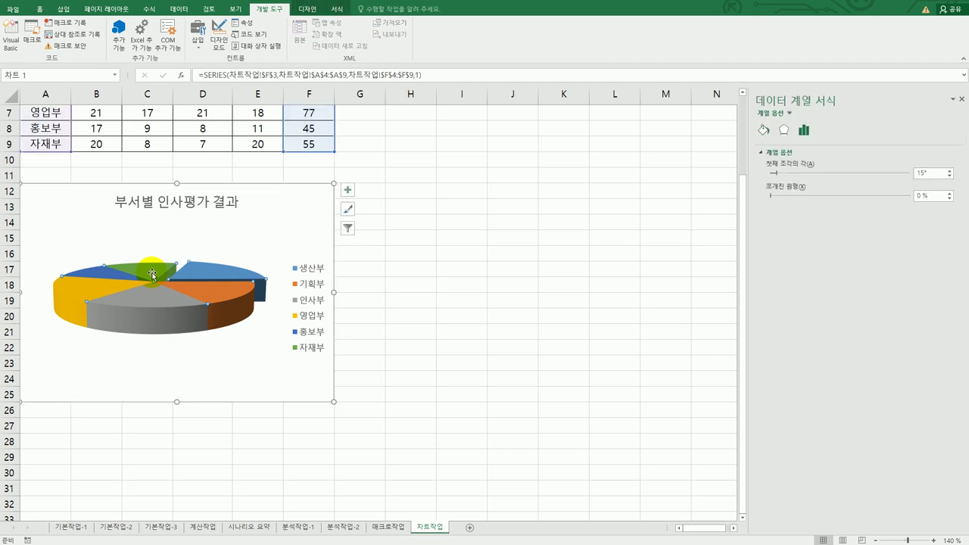
pyautogui.rightClick(152, 274)
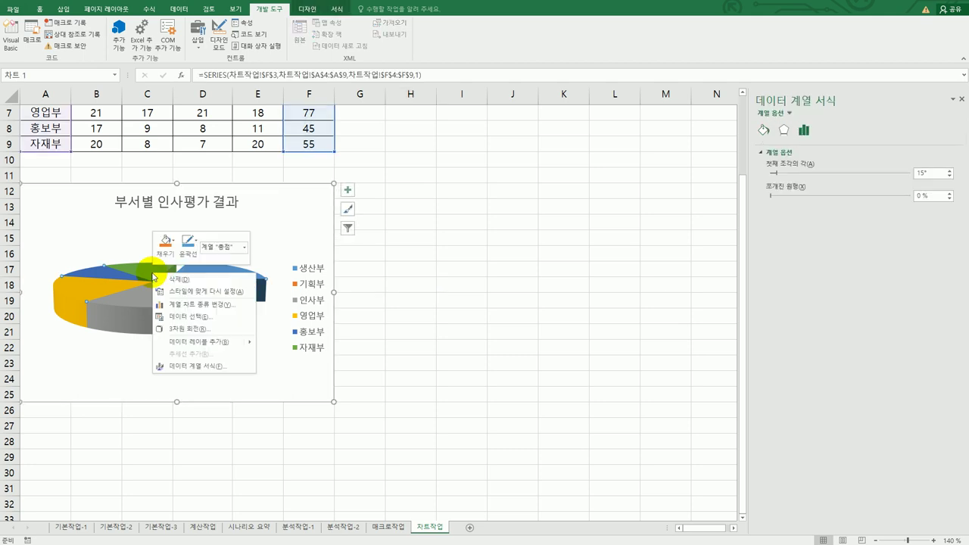
pyautogui.click(189, 329)
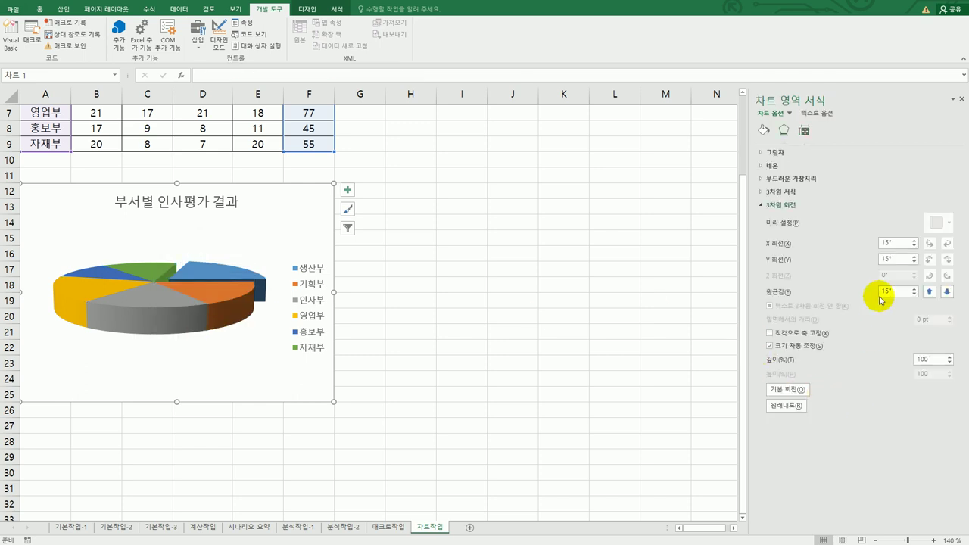
pyautogui.moveTo(901, 259); pyautogui.dragTo(870, 259)
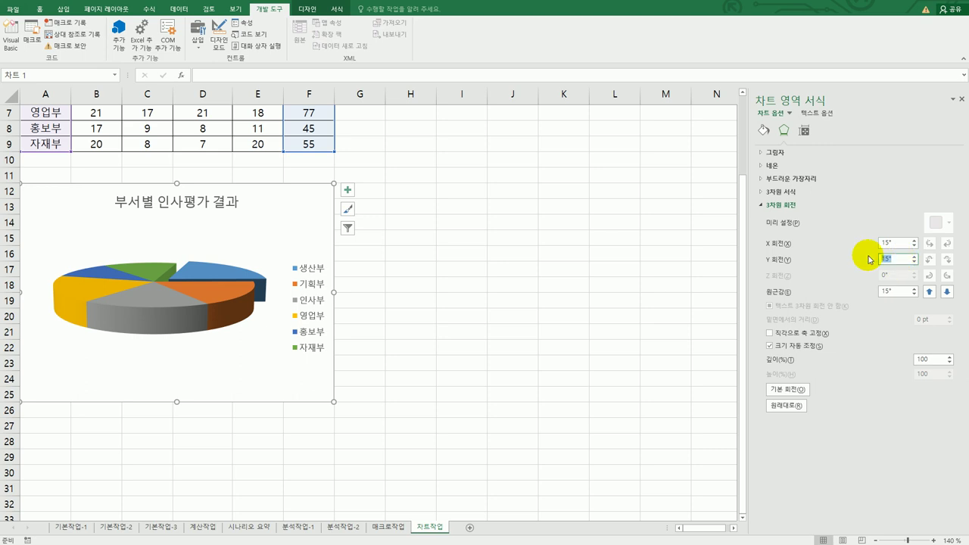
pyautogui.write('30')
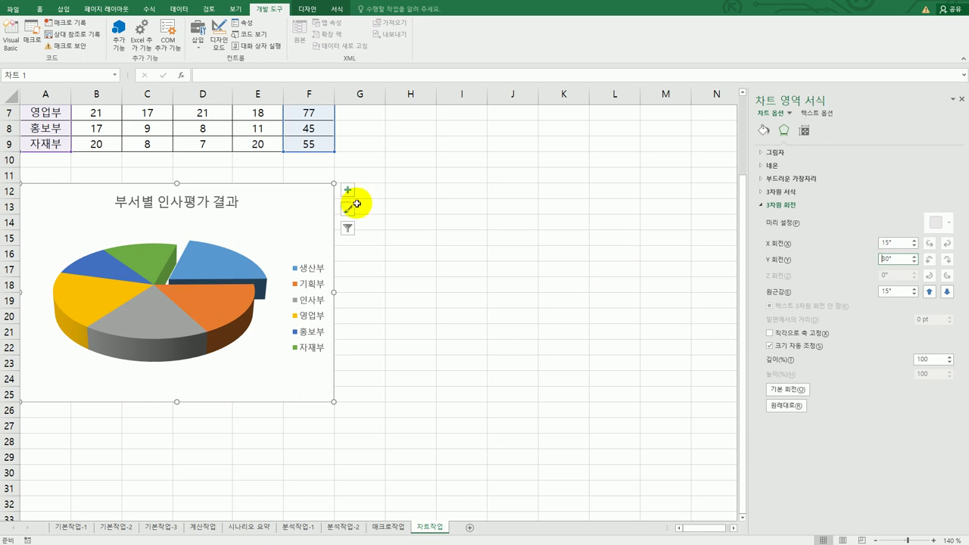
# Step: Add data labels to the pie series at the outside end (바깥쪽 끝에) and deselect the chart
pyautogui.click(196, 321)
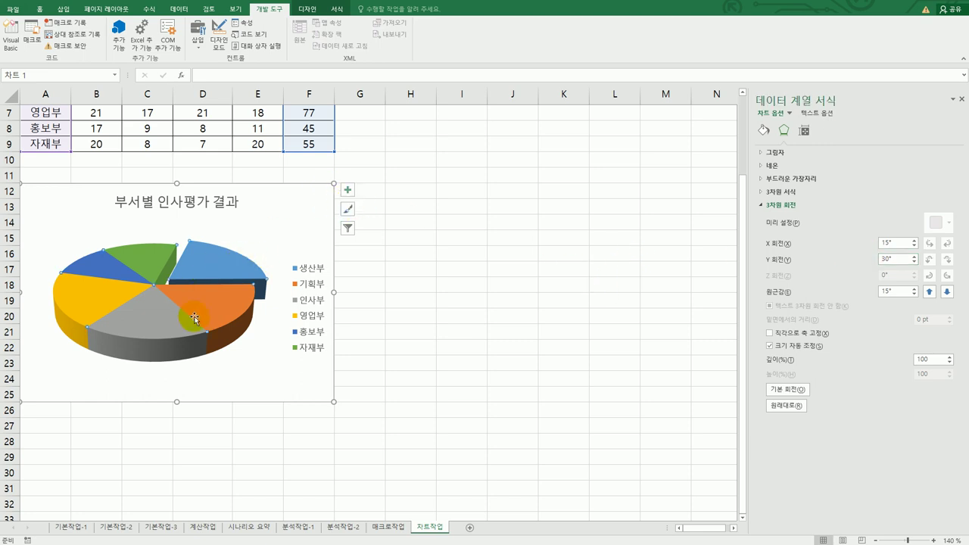
pyautogui.click(347, 189)
pyautogui.click(433, 210)
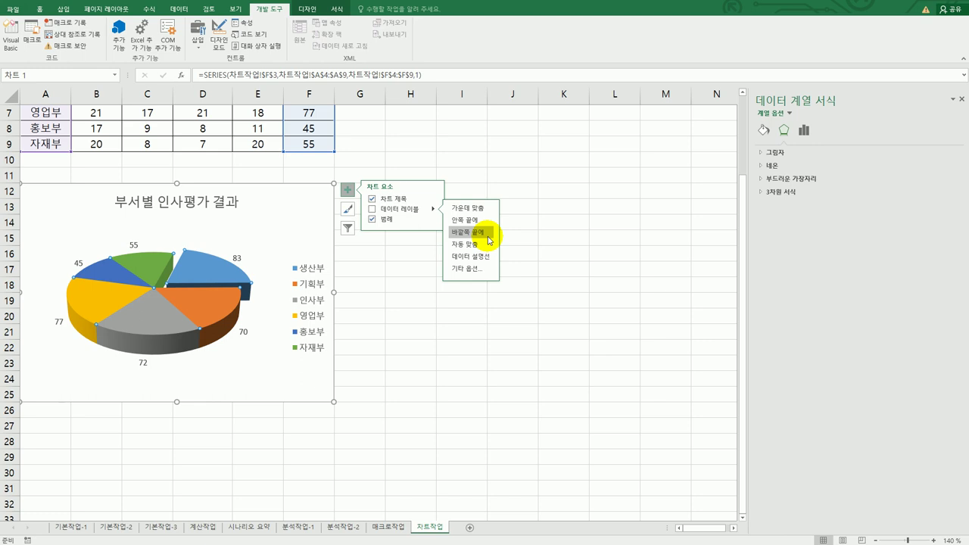
pyautogui.click(489, 240)
pyautogui.click(541, 247)
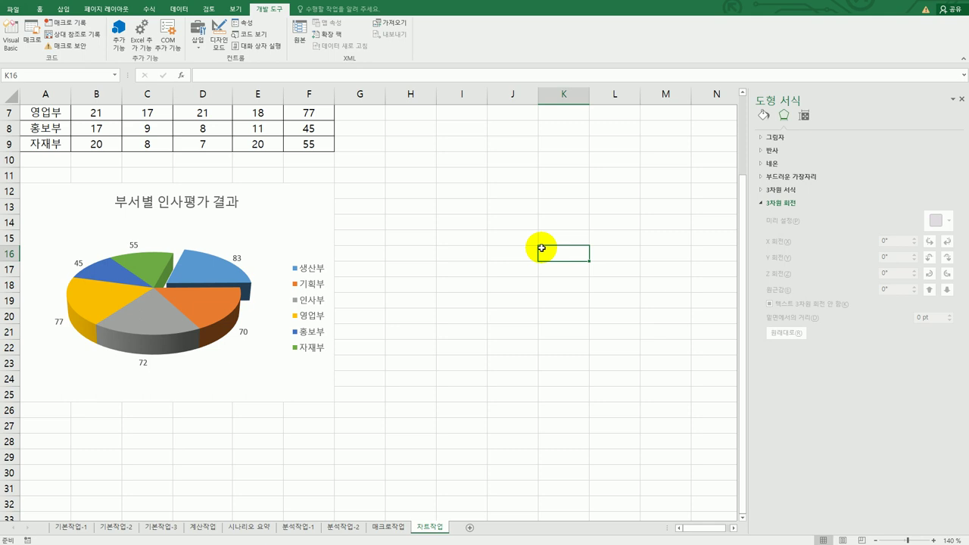
pyautogui.click(483, 338)
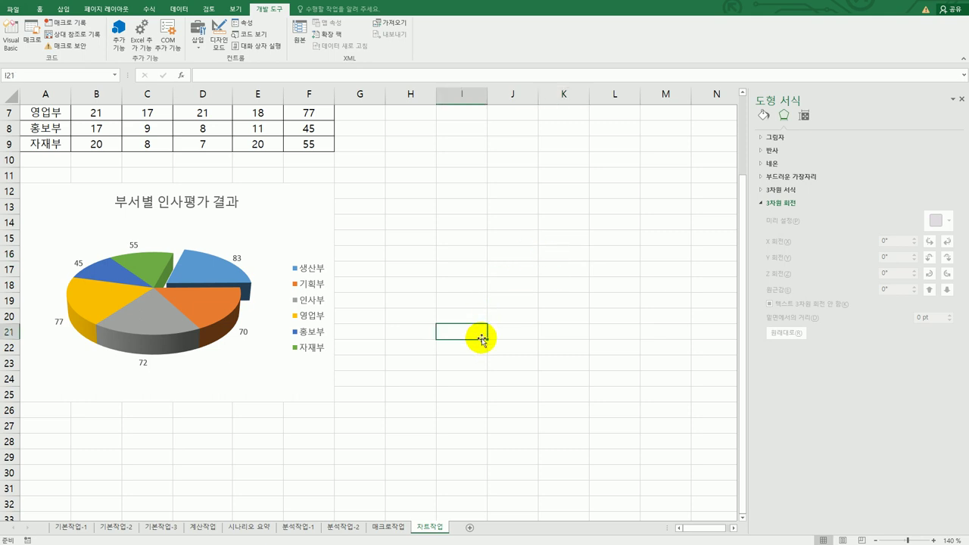